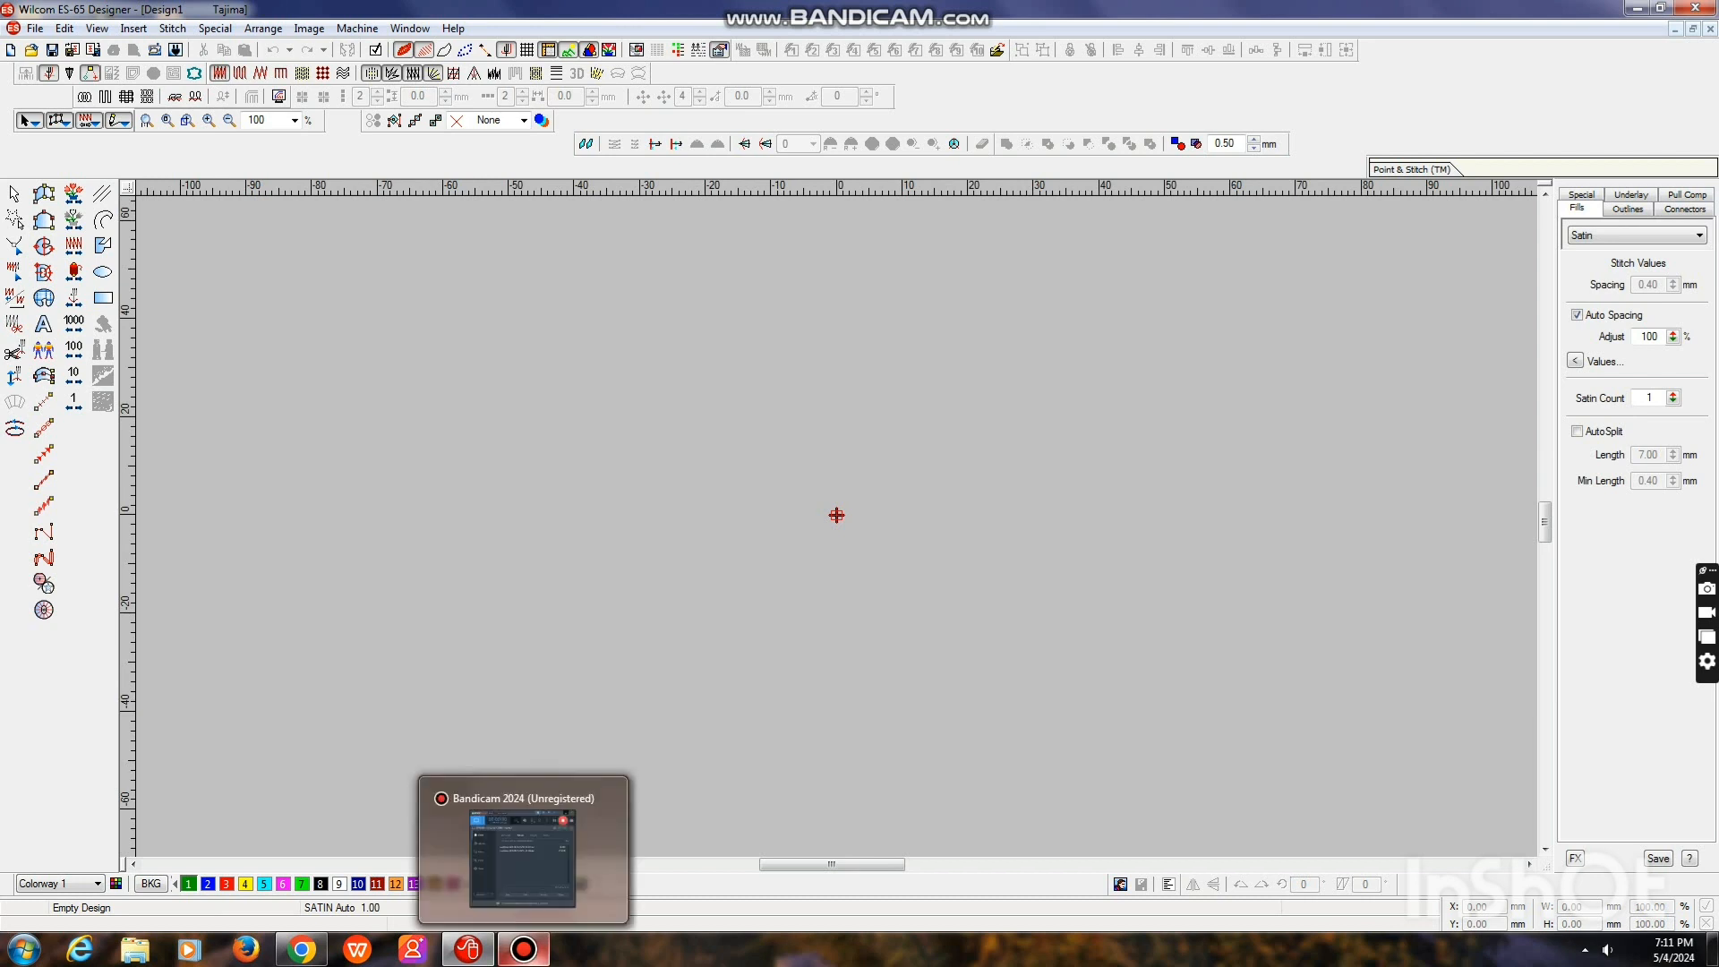
Draw a small upright vector rectangle about 14 mm high, just beside the design origin
left_click(524, 949)
left_click(508, 12)
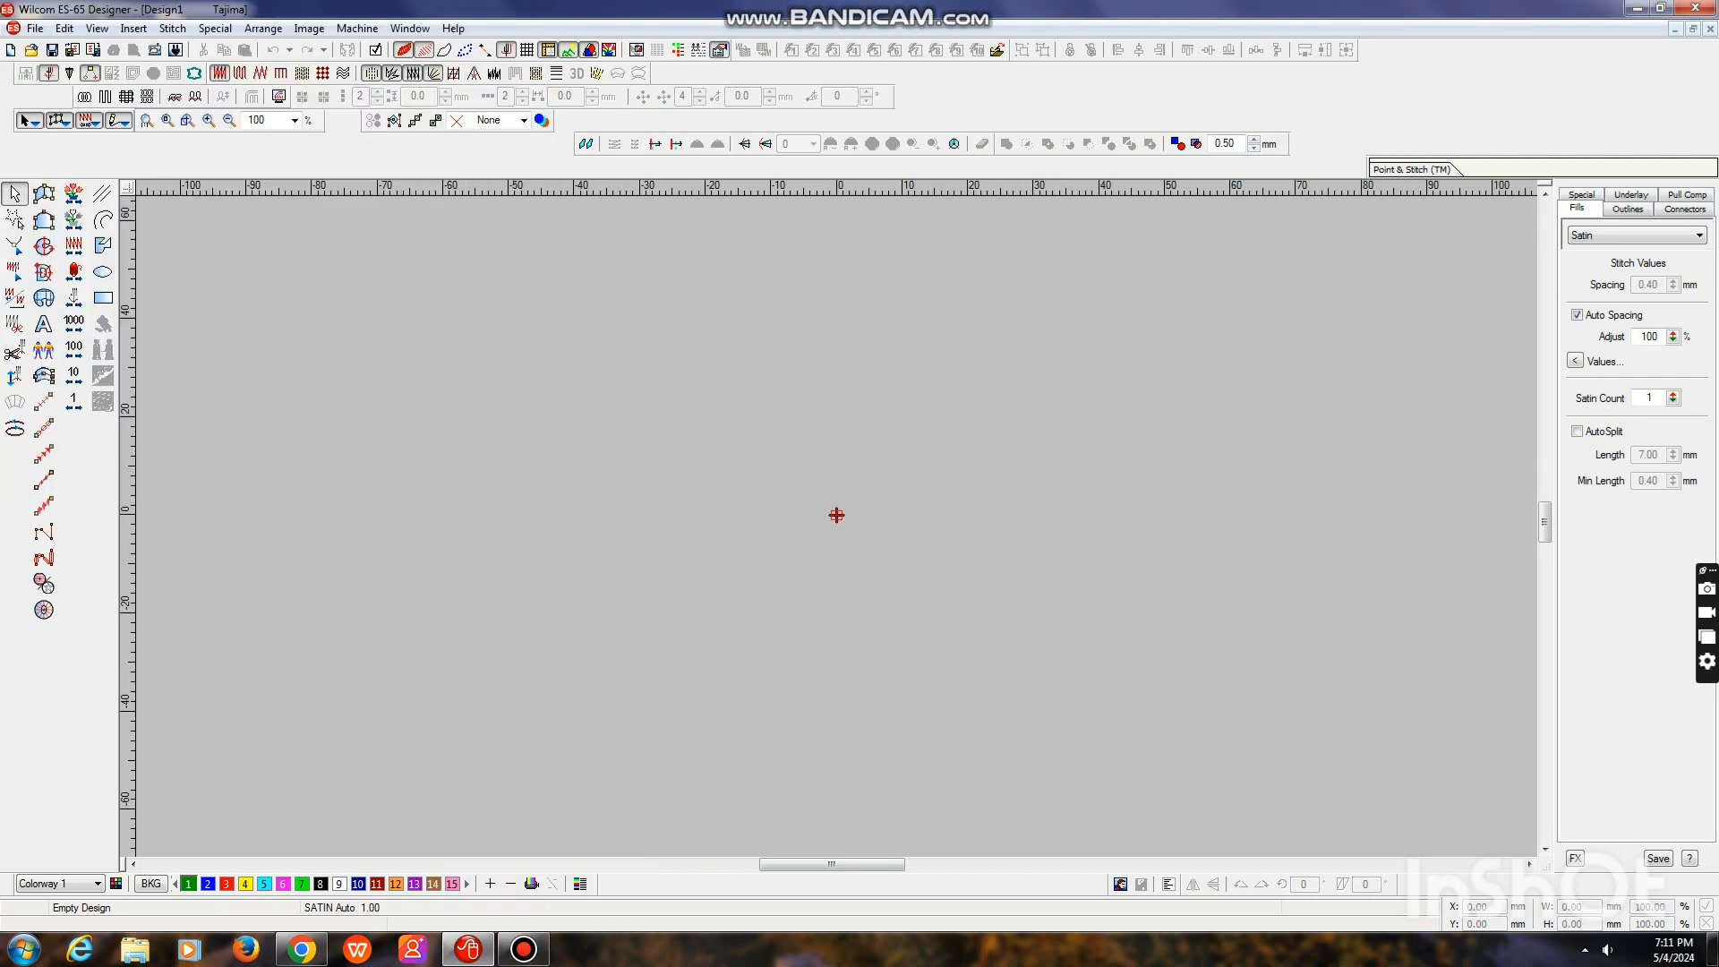
left_click(103, 298)
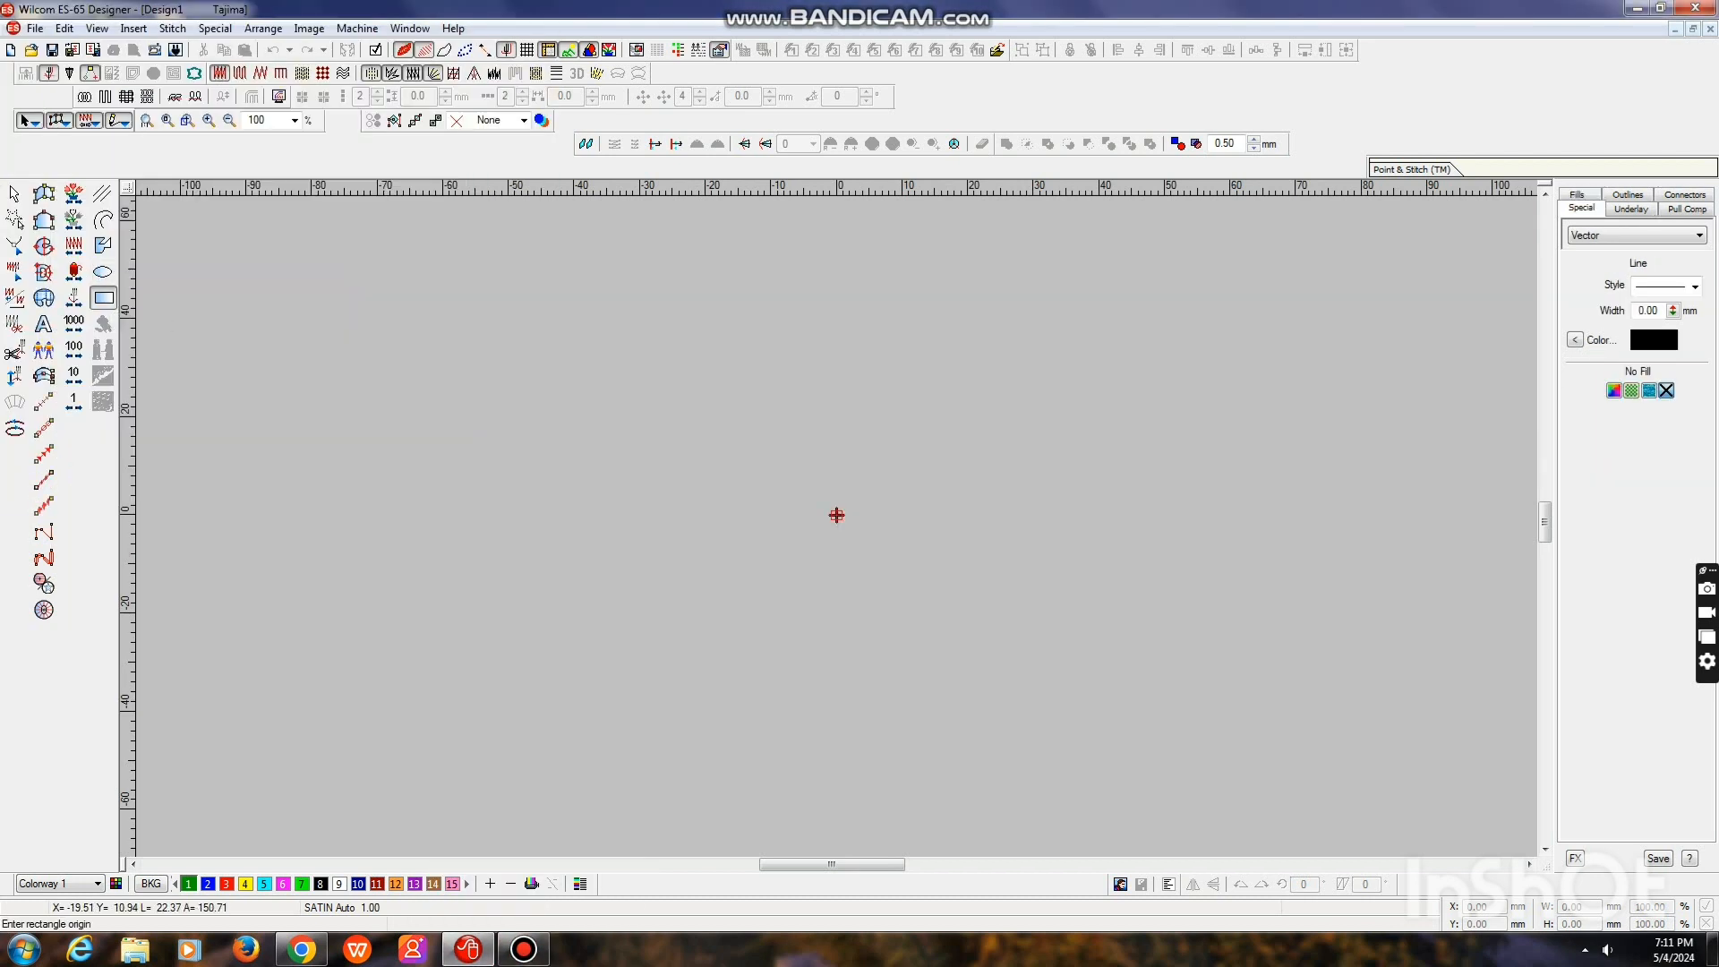
left_click_drag(709, 462, 745, 531)
key("Escape")
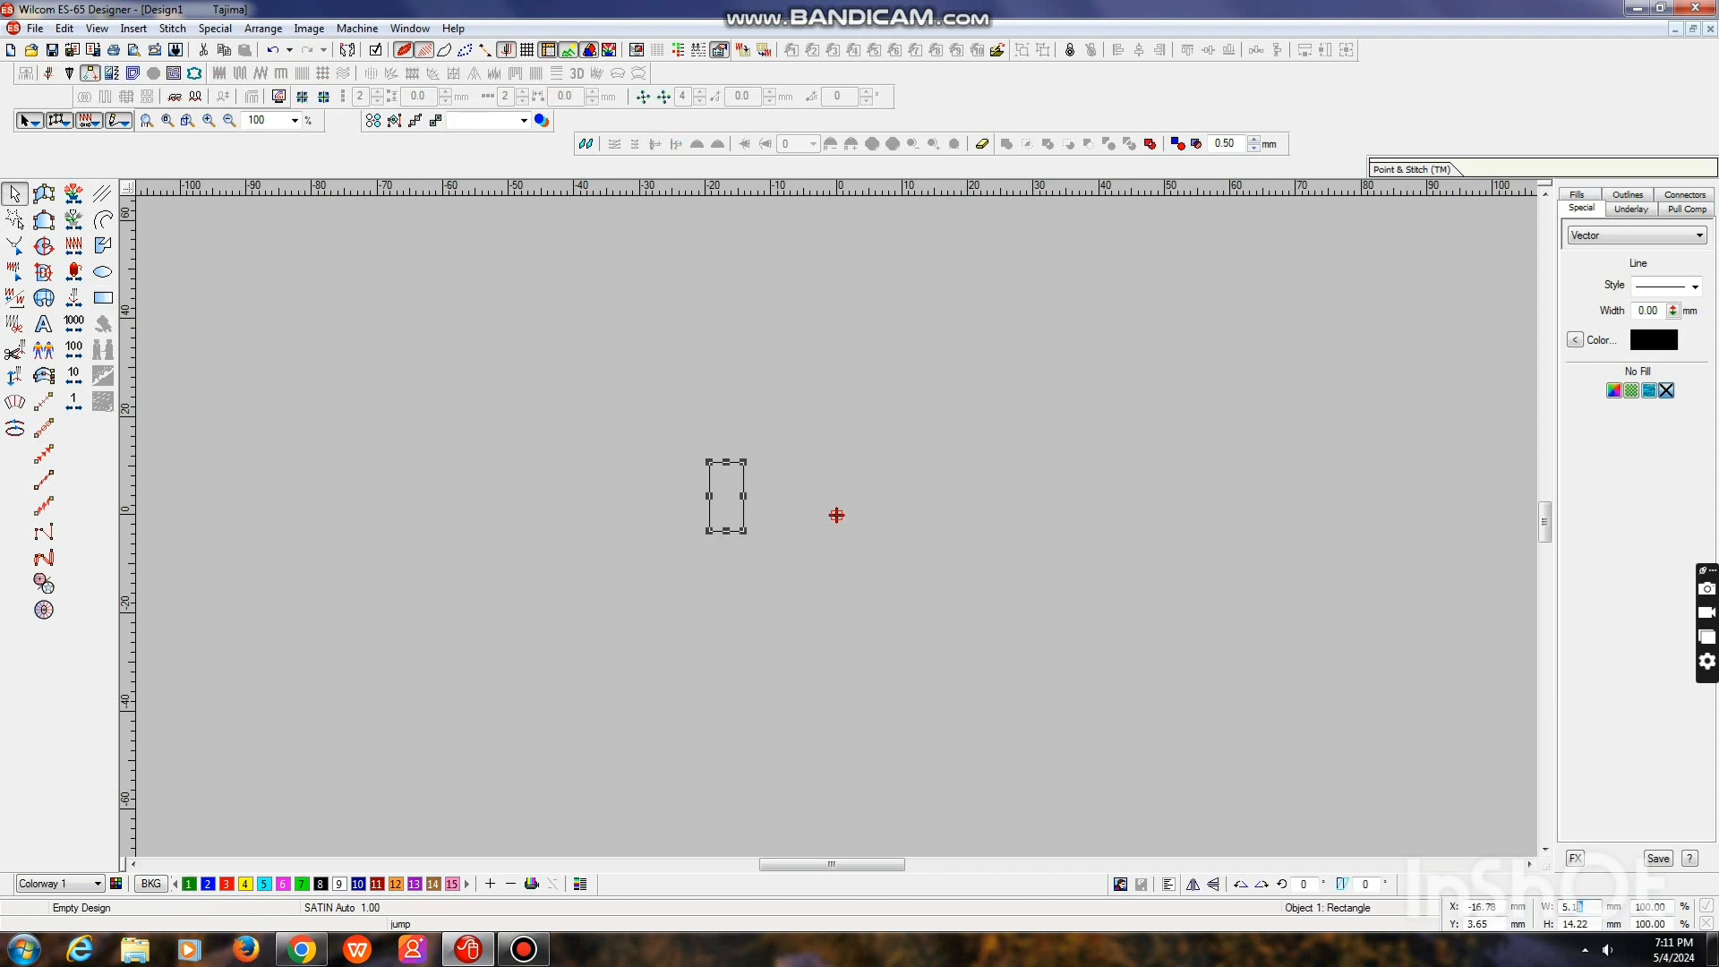
Set the rectangle's width and height to 100 mm each
type("40")
type("1")
type("00")
key("Return")
key("0")
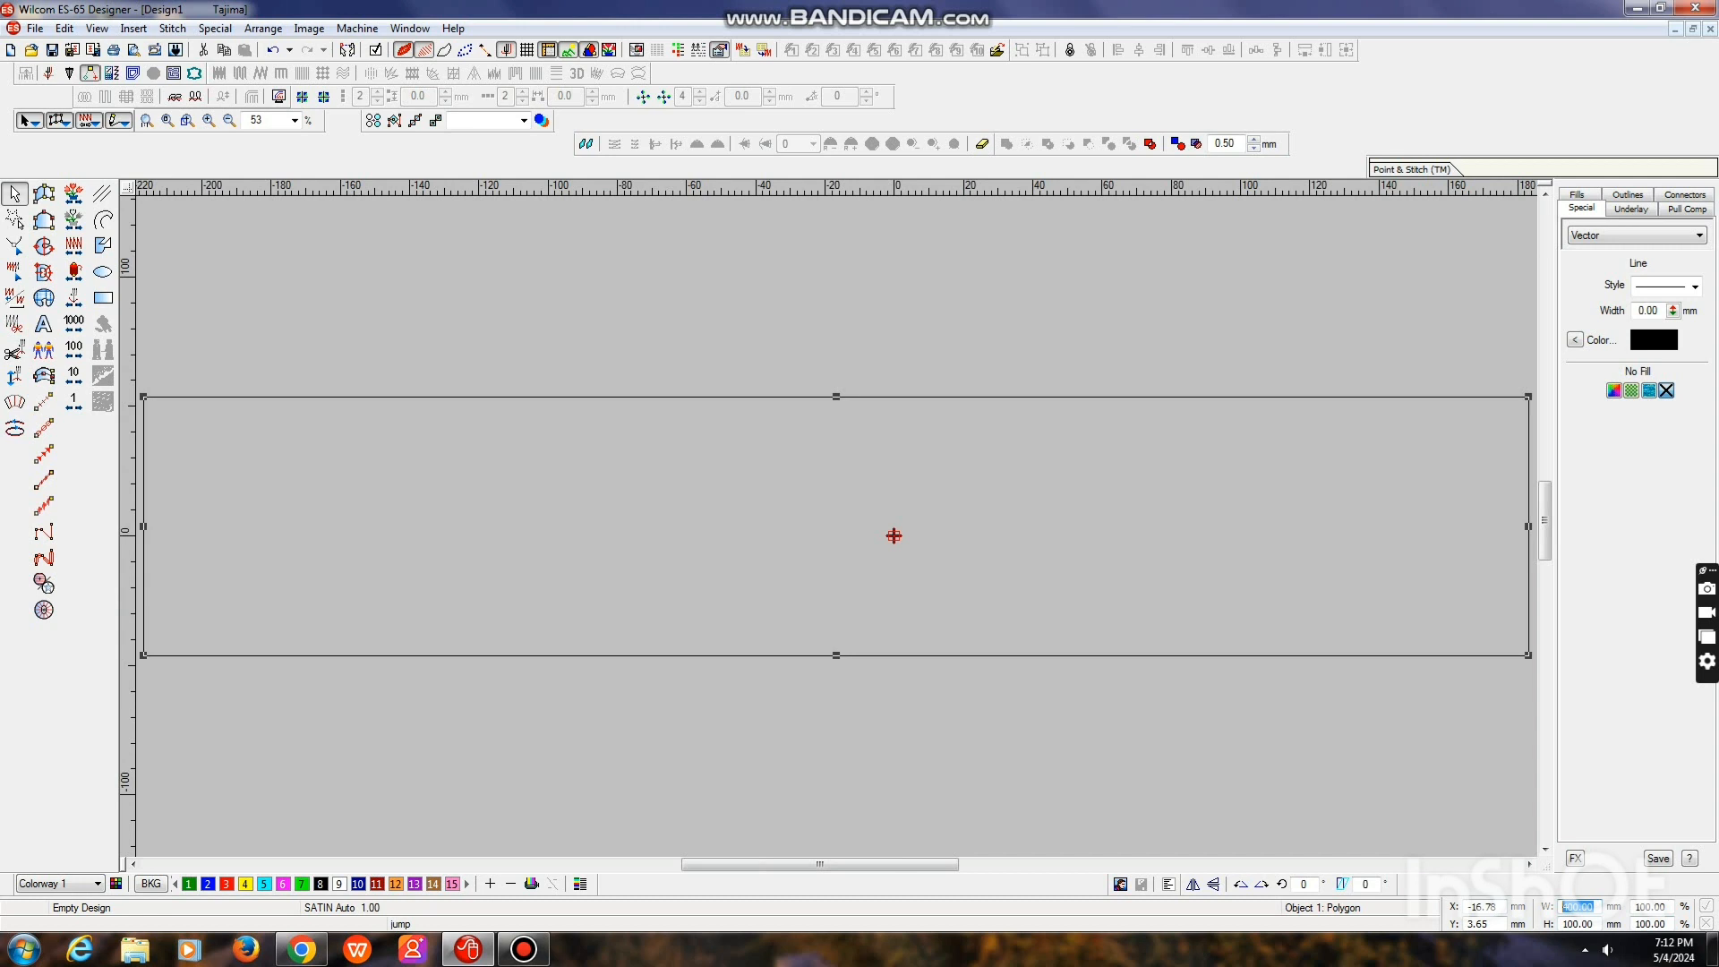
type("1")
key("Return")
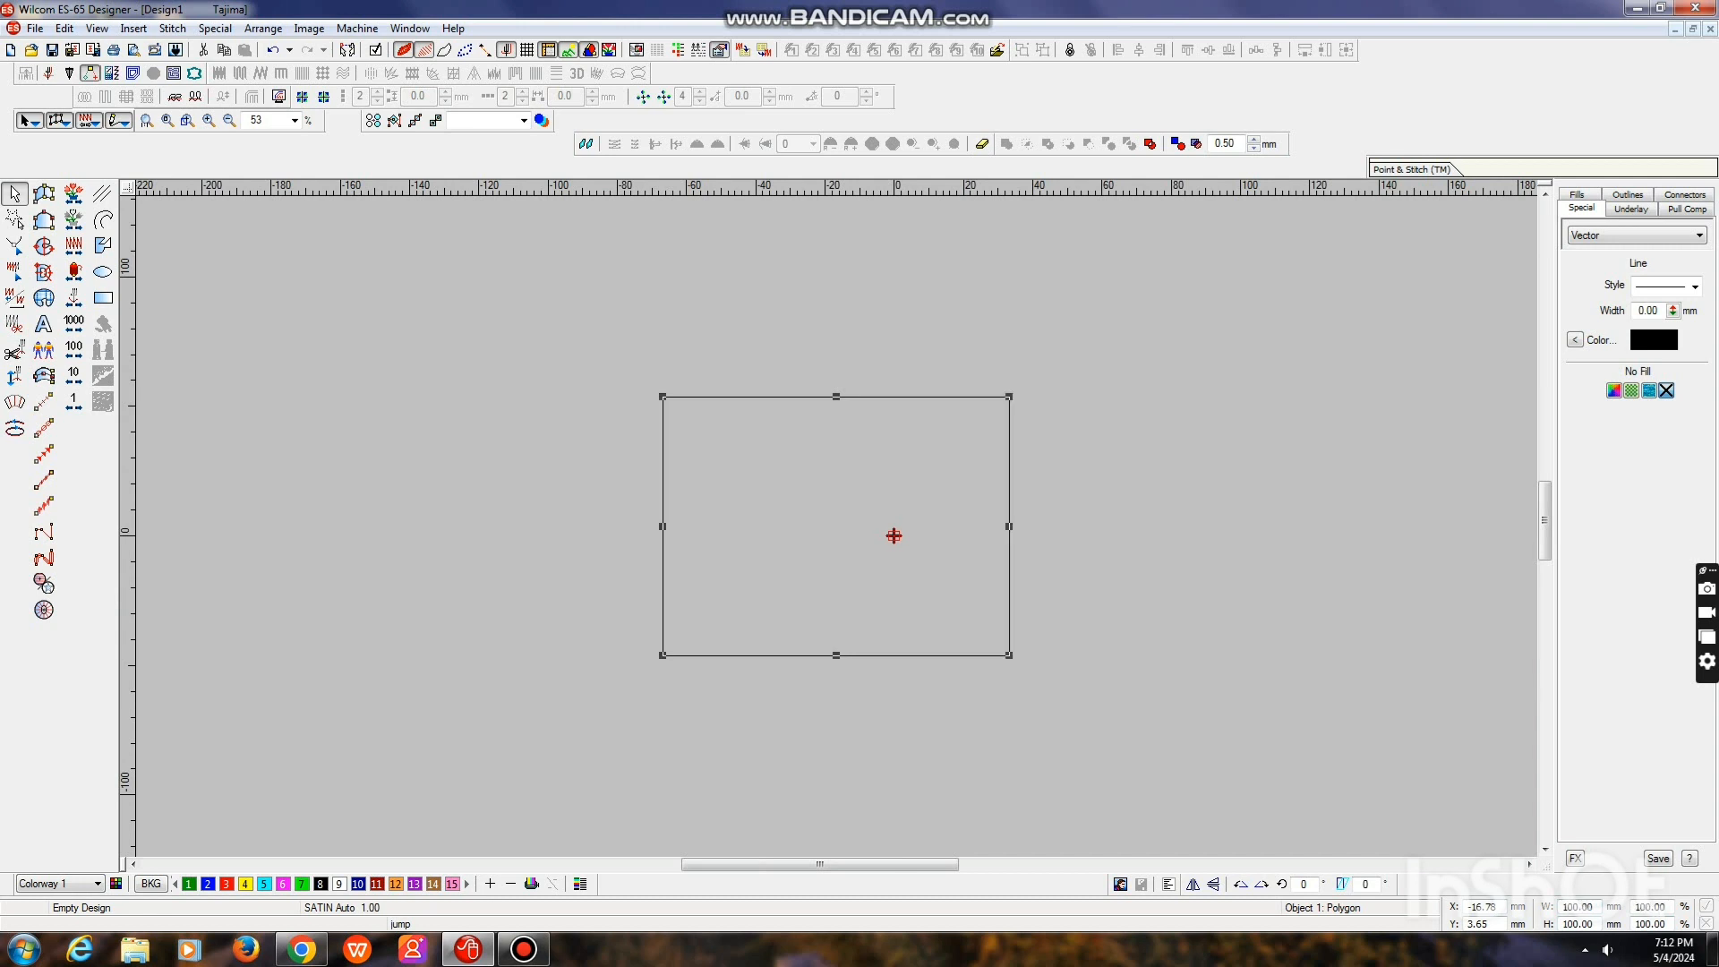
key("0")
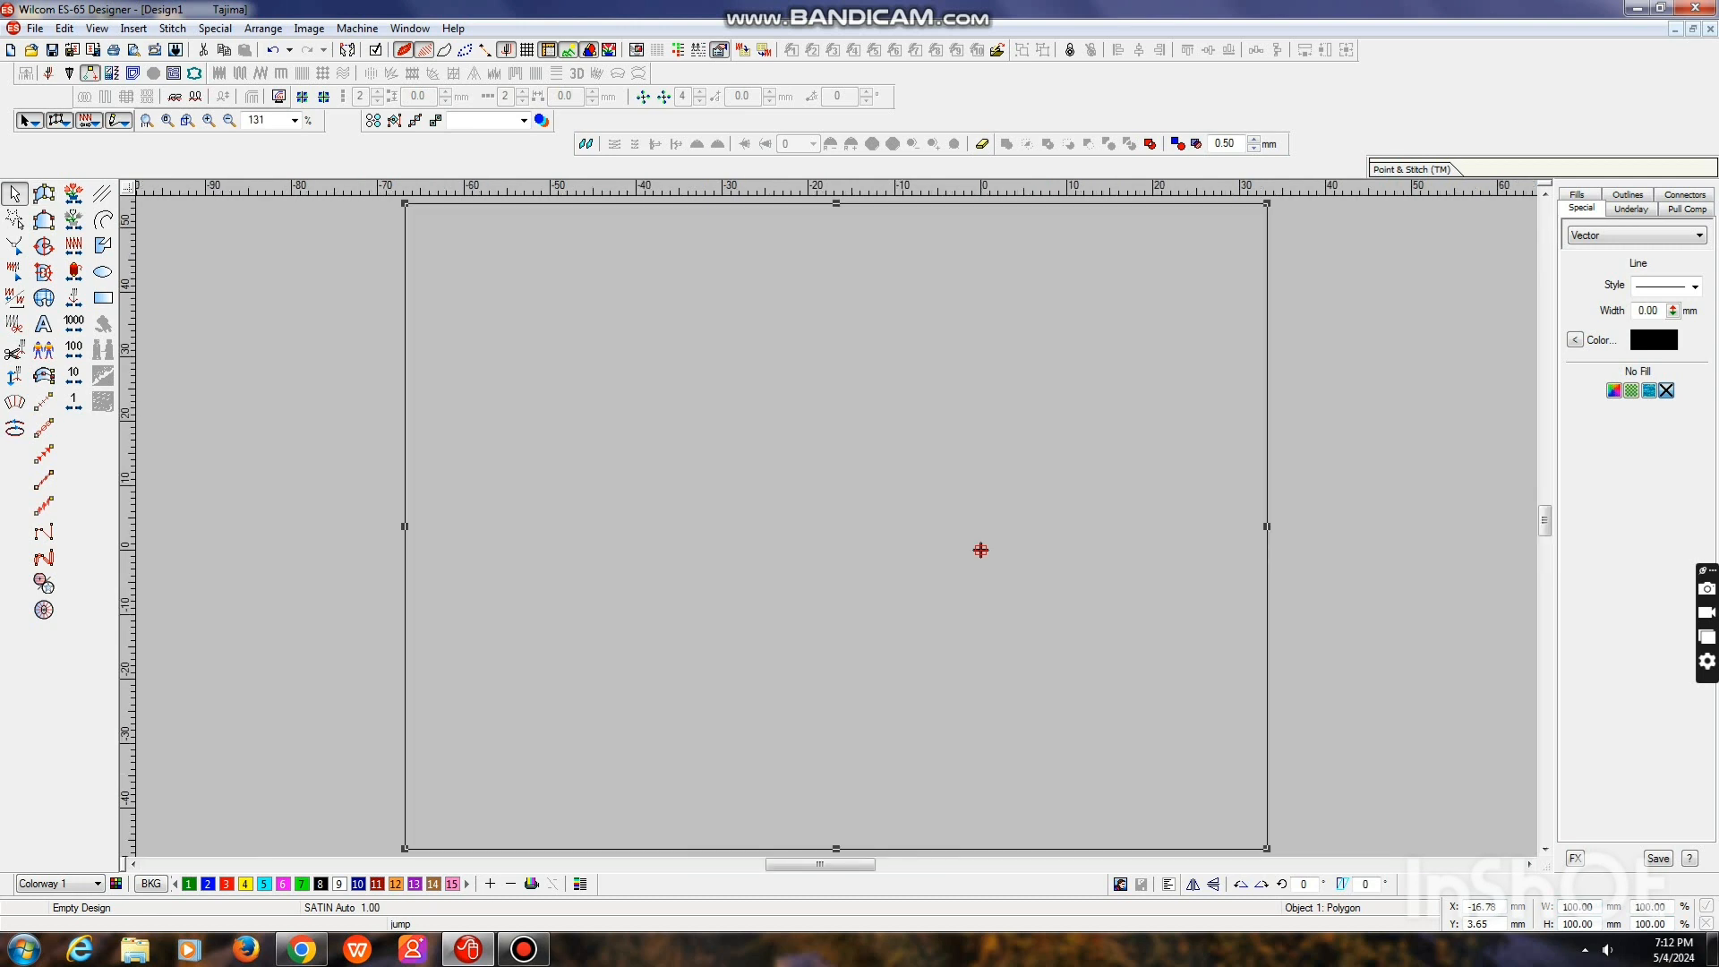
Move the square sideways until it is horizontally centred on the design origin
key("Right")
key("Right")
key("Right")
key("Right")
key("Right")
key("Right")
key("Right")
key("Right")
key("Right")
key("Right")
key("Right")
key("Right")
key("Right")
key("Right")
key("Right")
key("Right")
key("Right")
key("Right")
key("Right")
key("Right")
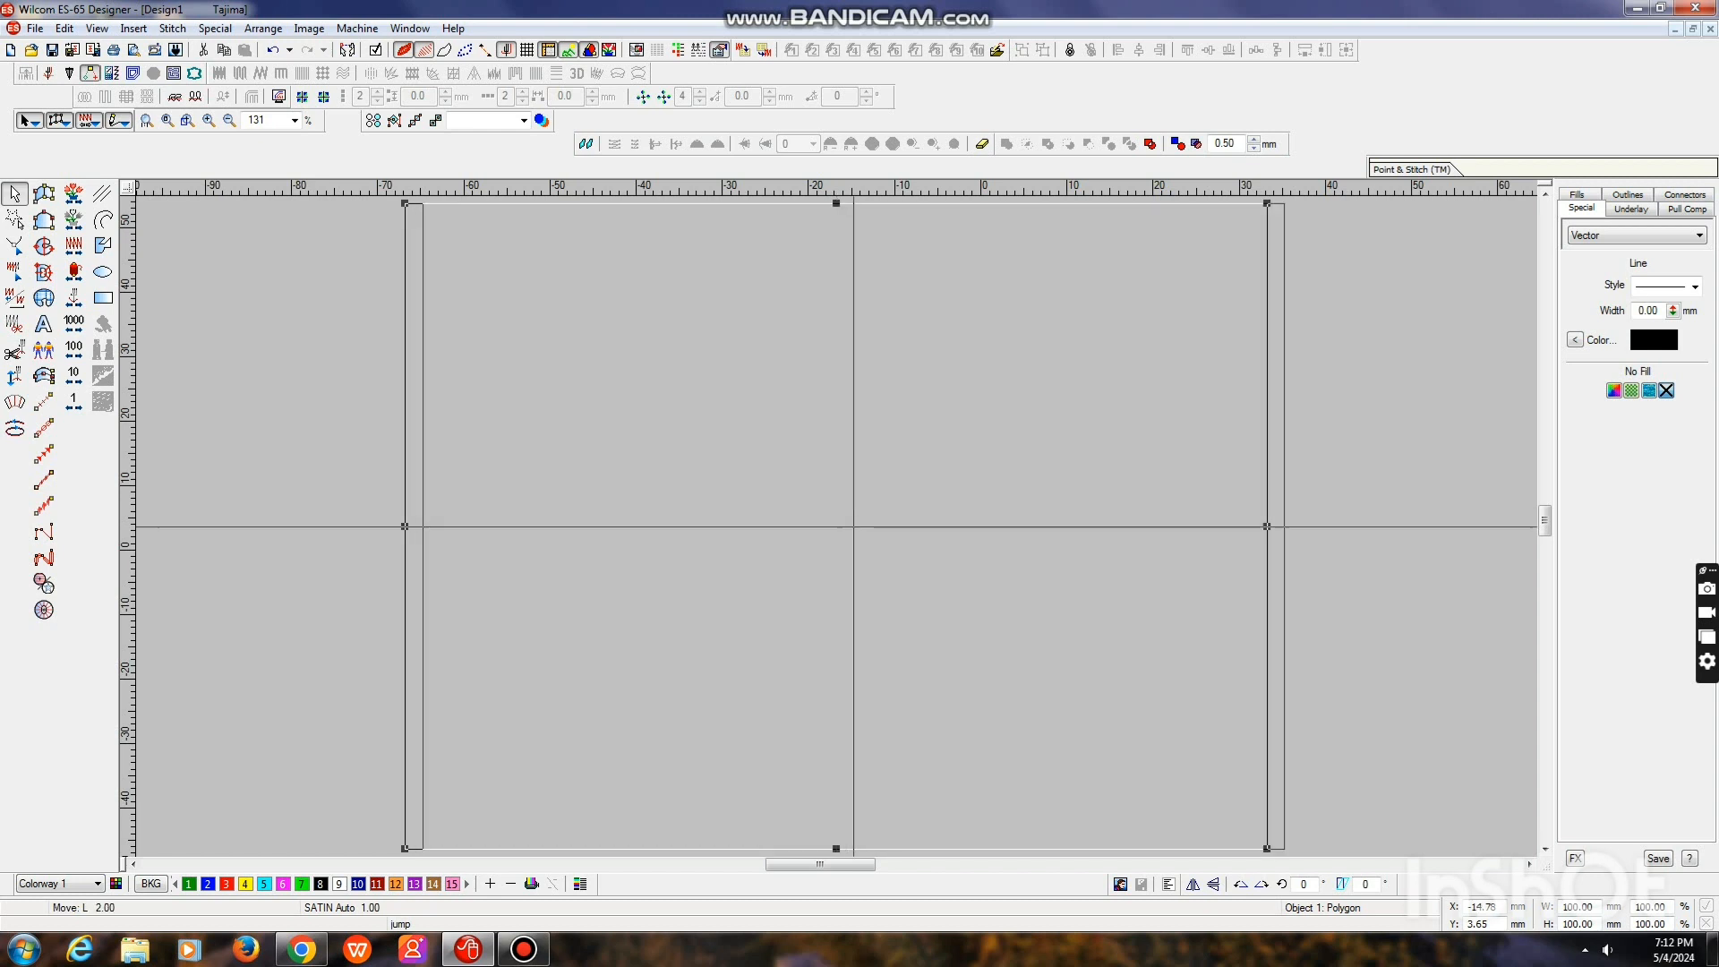
key("Right")
key("Right")
key("Right")
key("Right")
key("Right")
key("Right")
key("Right")
key("Right")
key("Right")
key("Right")
key("Right")
key("Right")
key("Right")
key("Right")
key("Right")
key("Right")
key("Right")
key("Right")
key("Right")
key("Right")
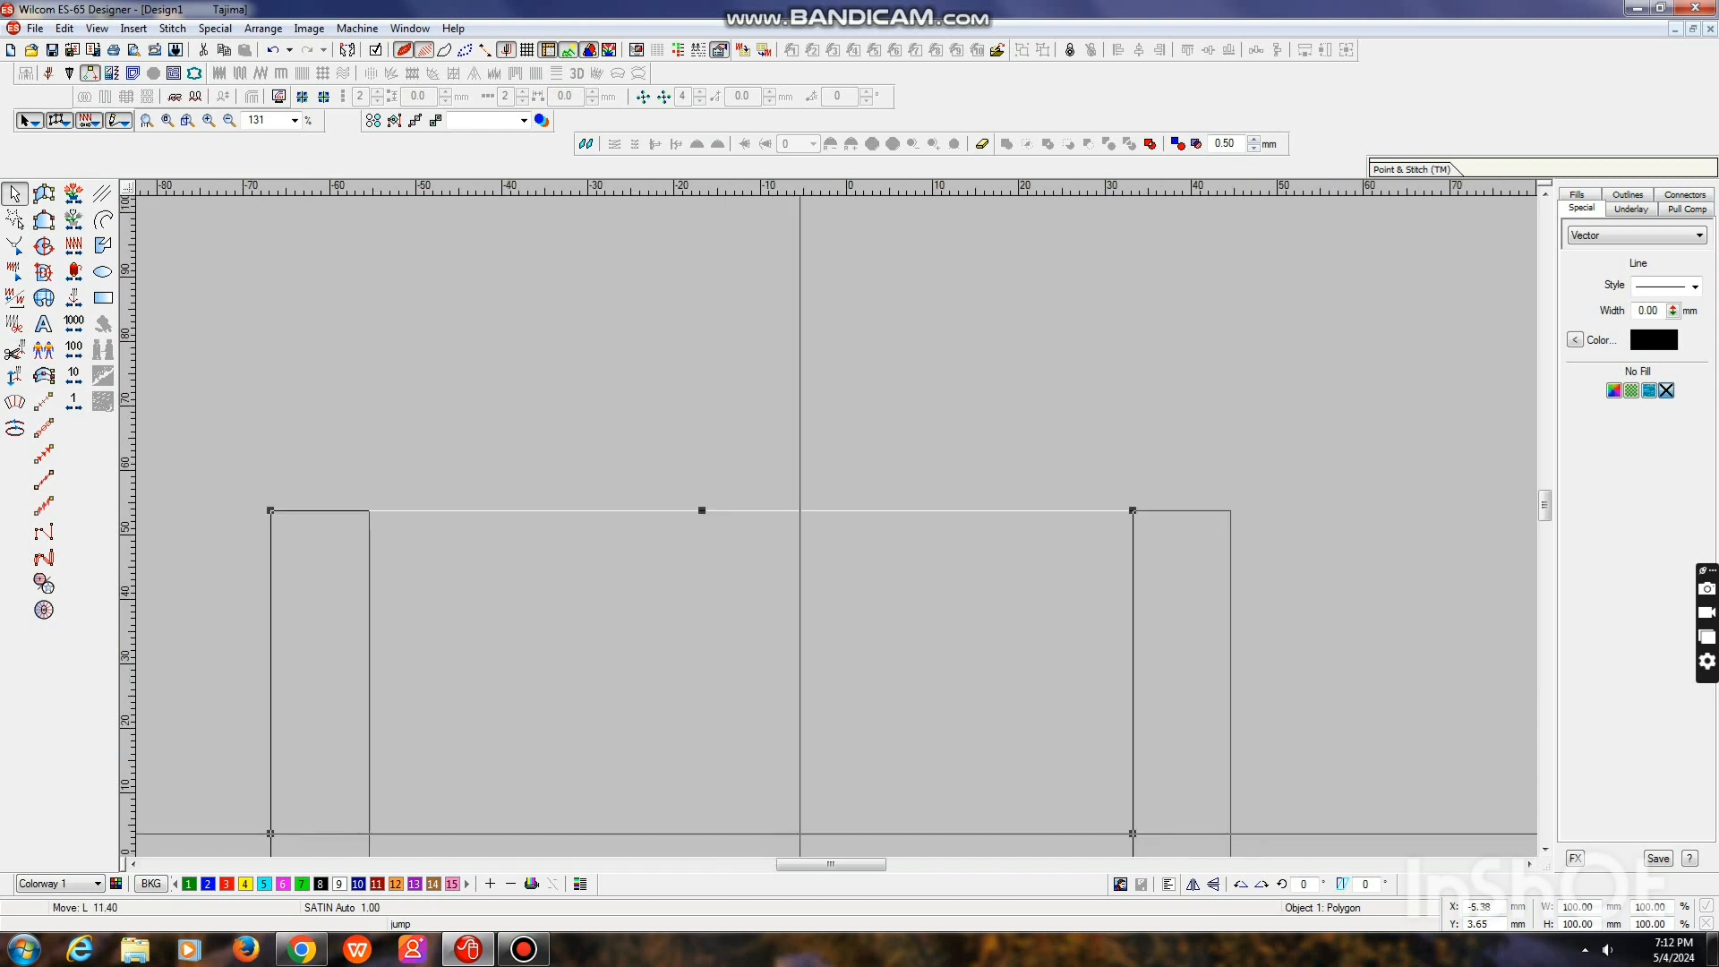
key("Right")
key("Right")
key("Right")
key("Right")
key("Right")
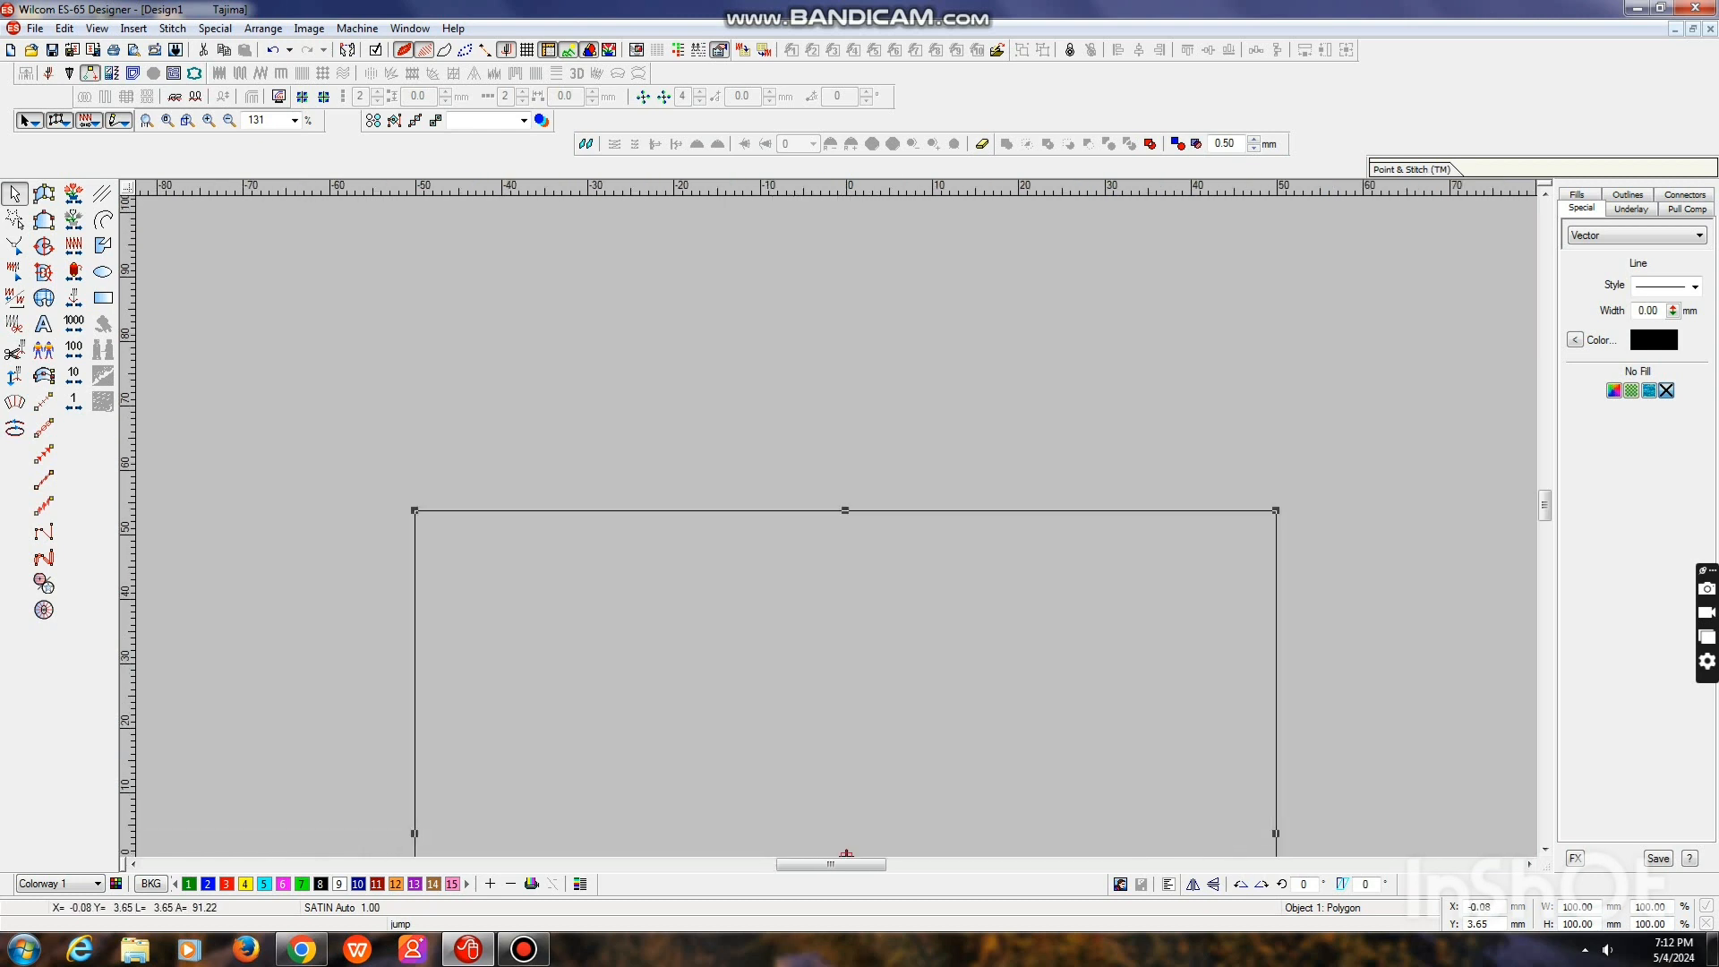
key("0")
key("Escape")
key("ctrl+a")
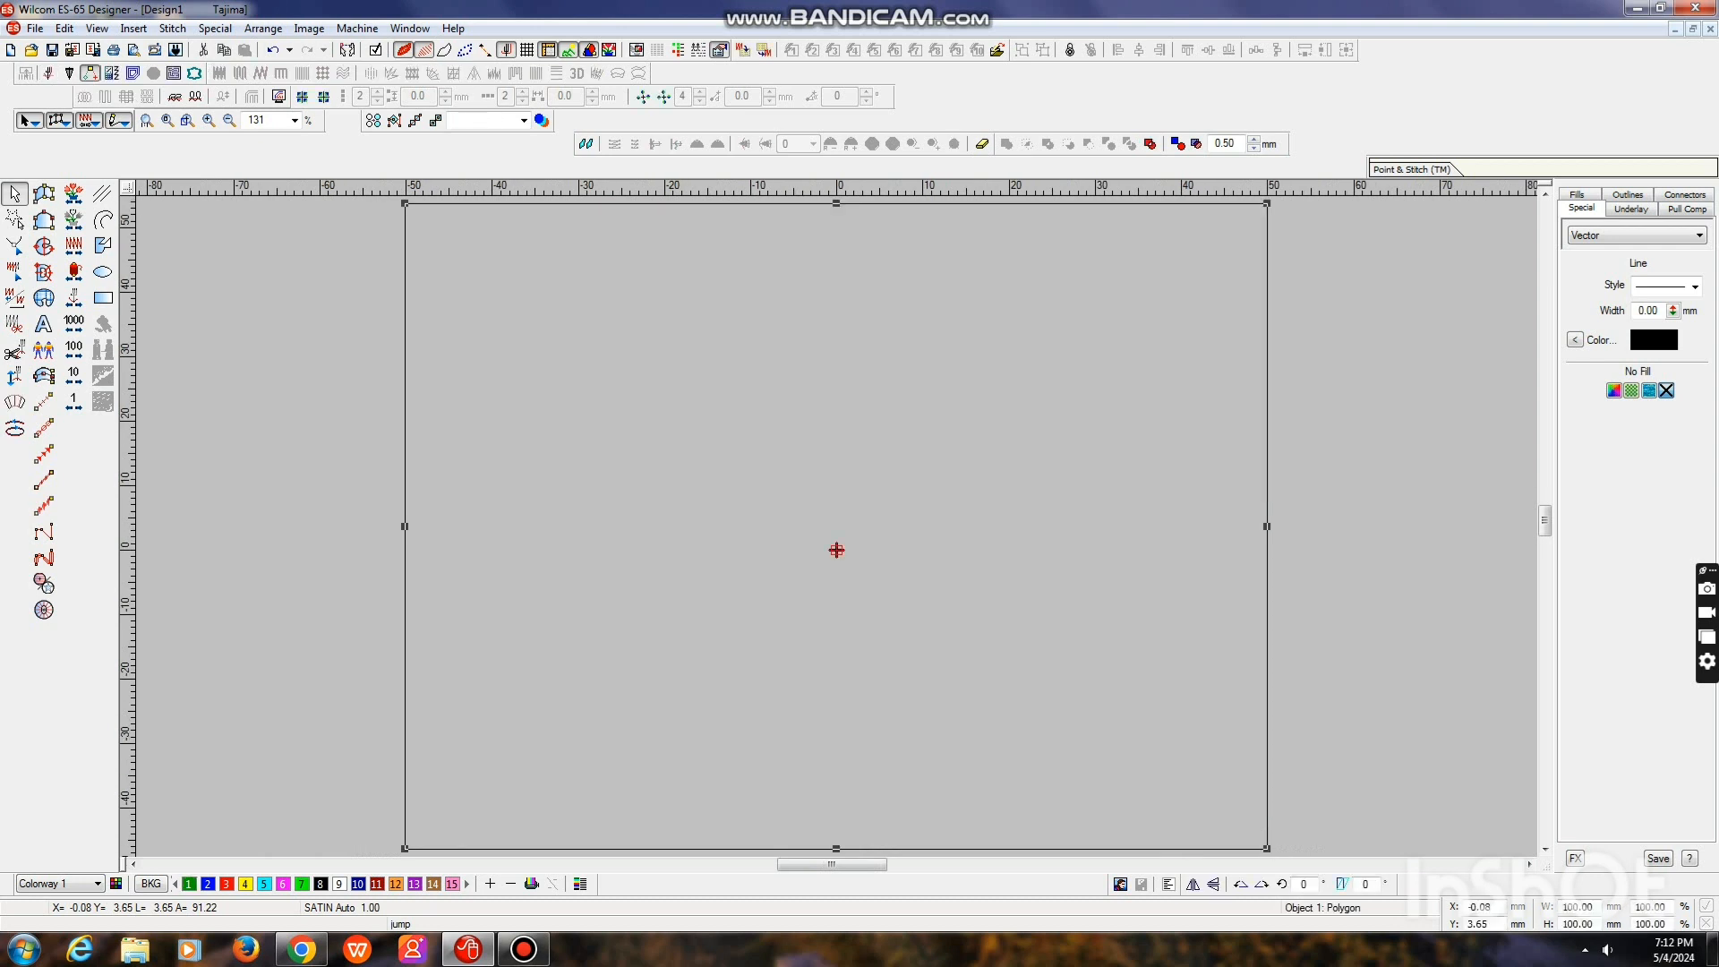
key("Escape")
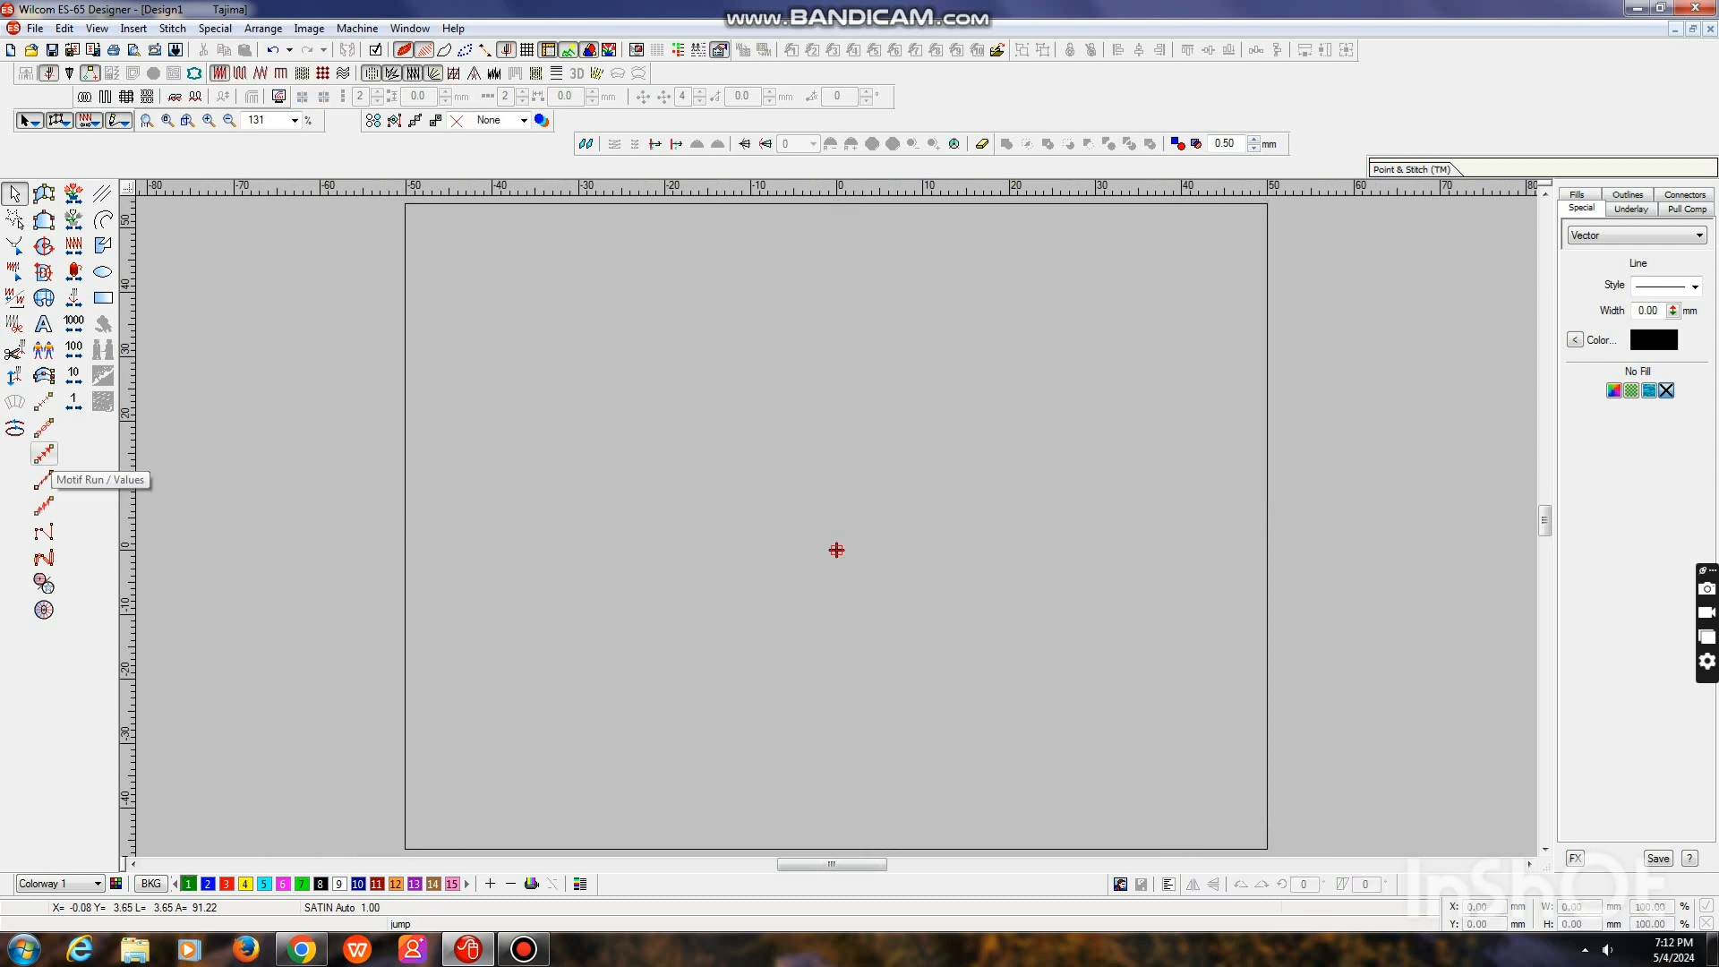
Digitize a straight Stemstitch line along the full length of the square's top edge
left_click(43, 506)
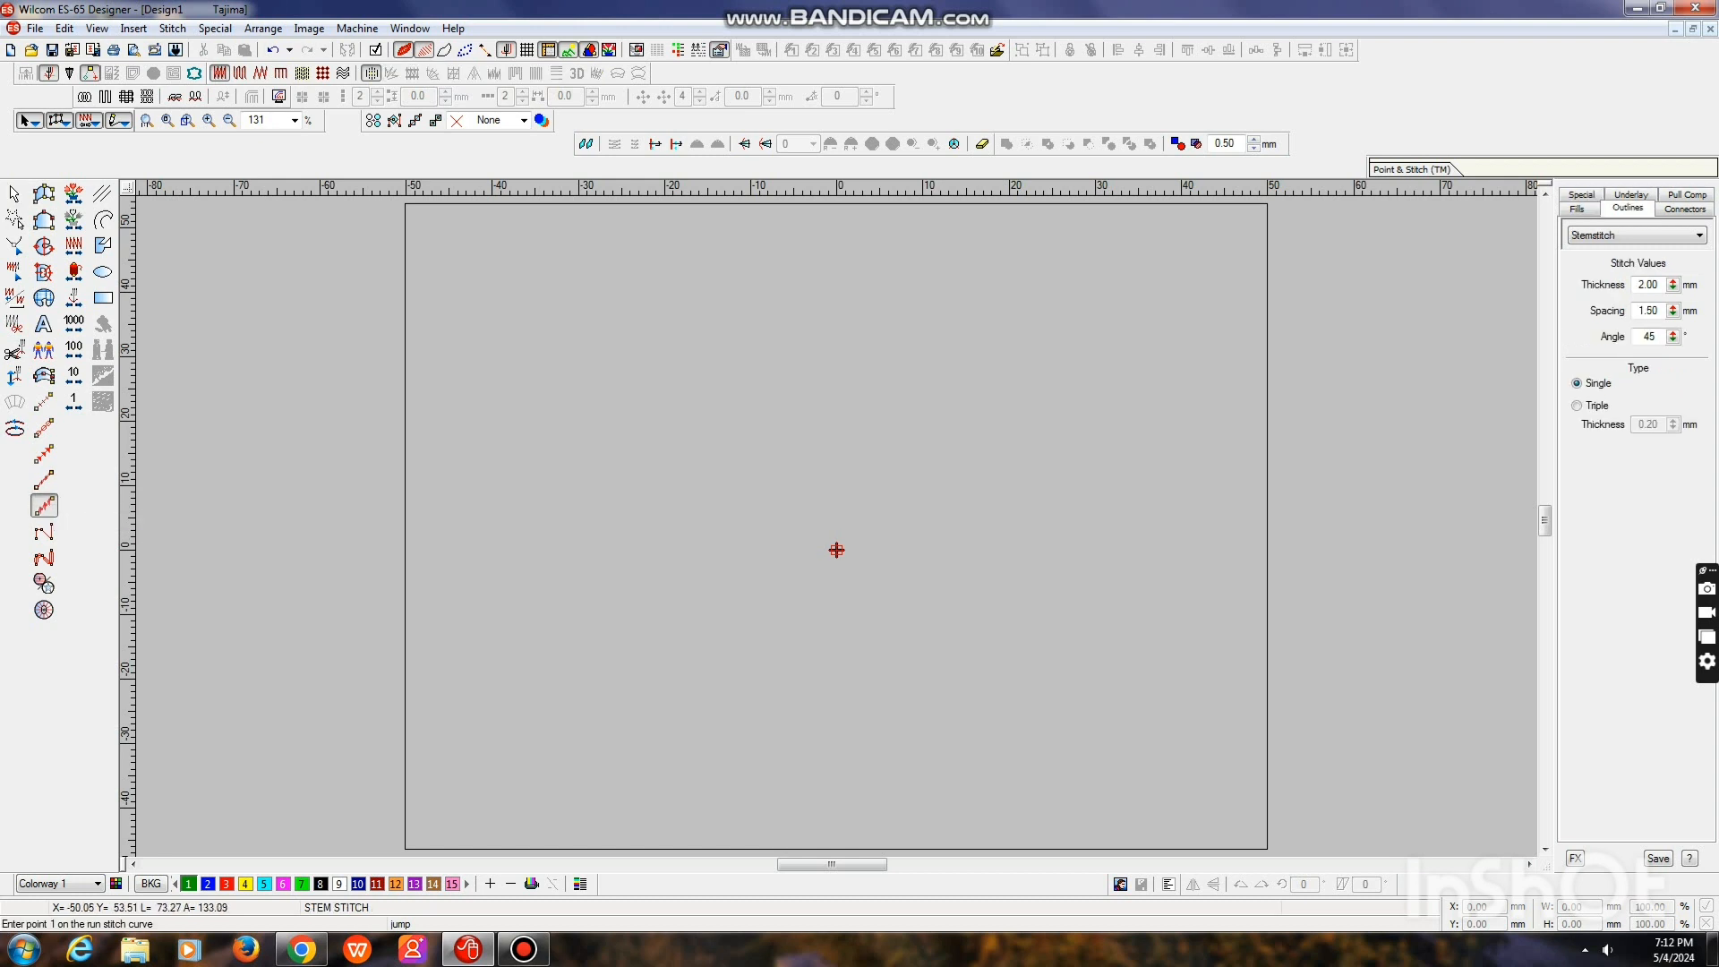
left_click(405, 204)
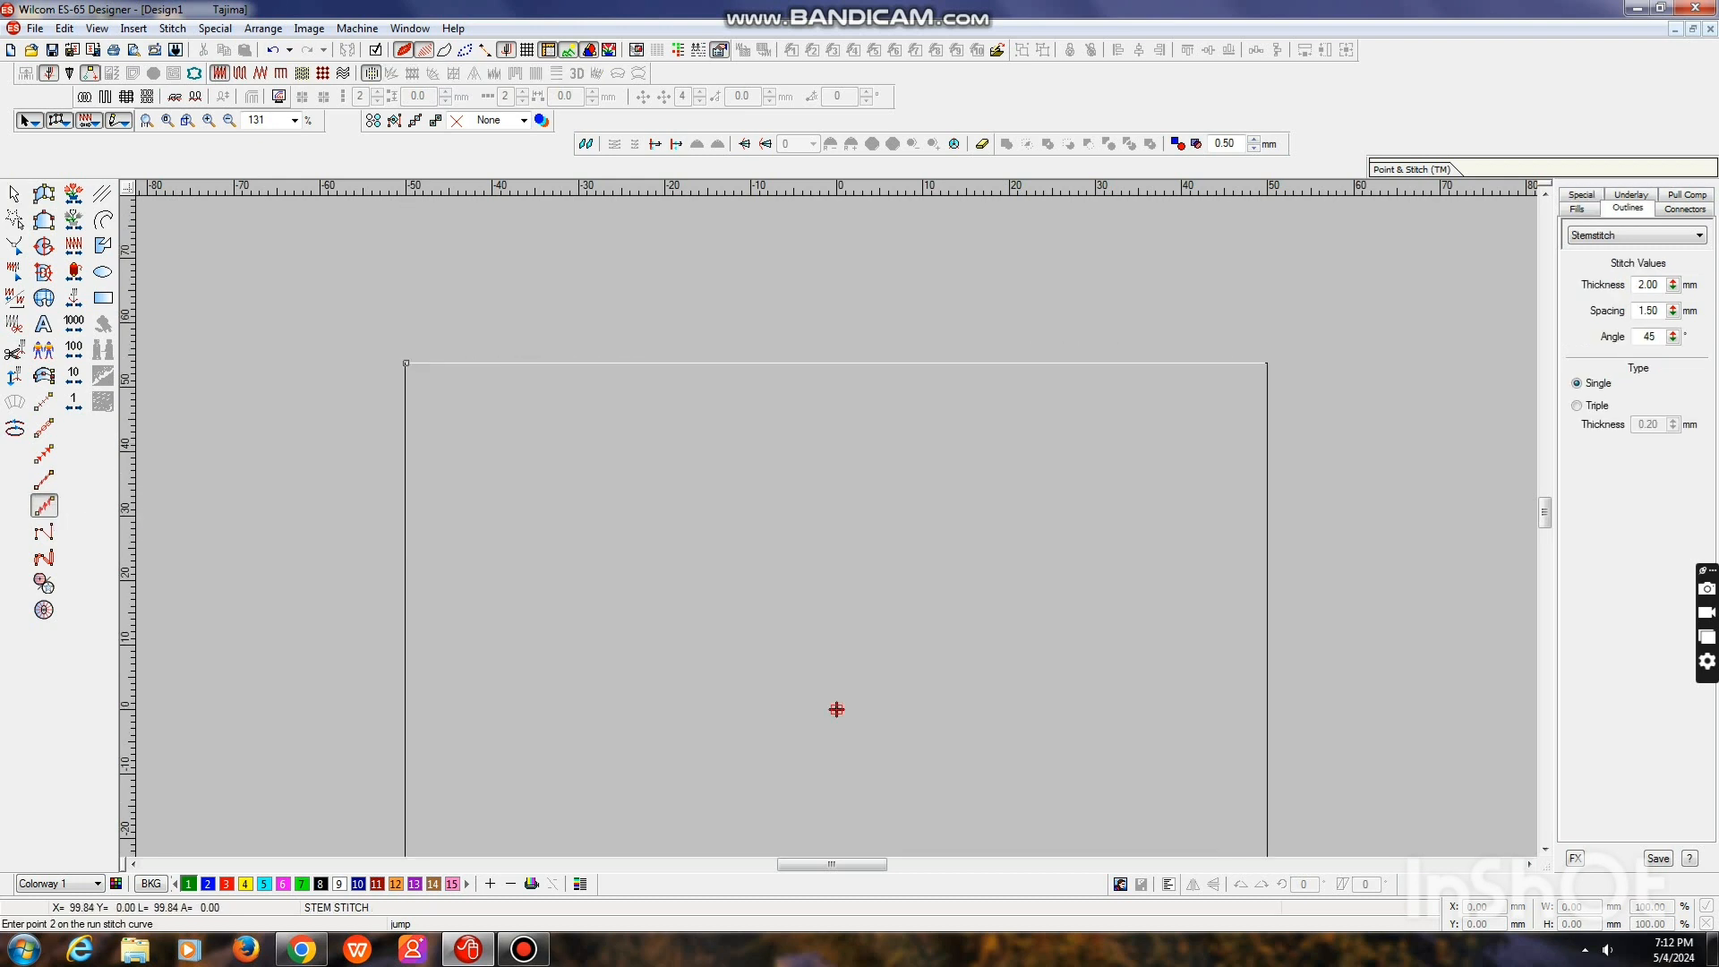
left_click(1267, 363)
key("Return")
key("Escape")
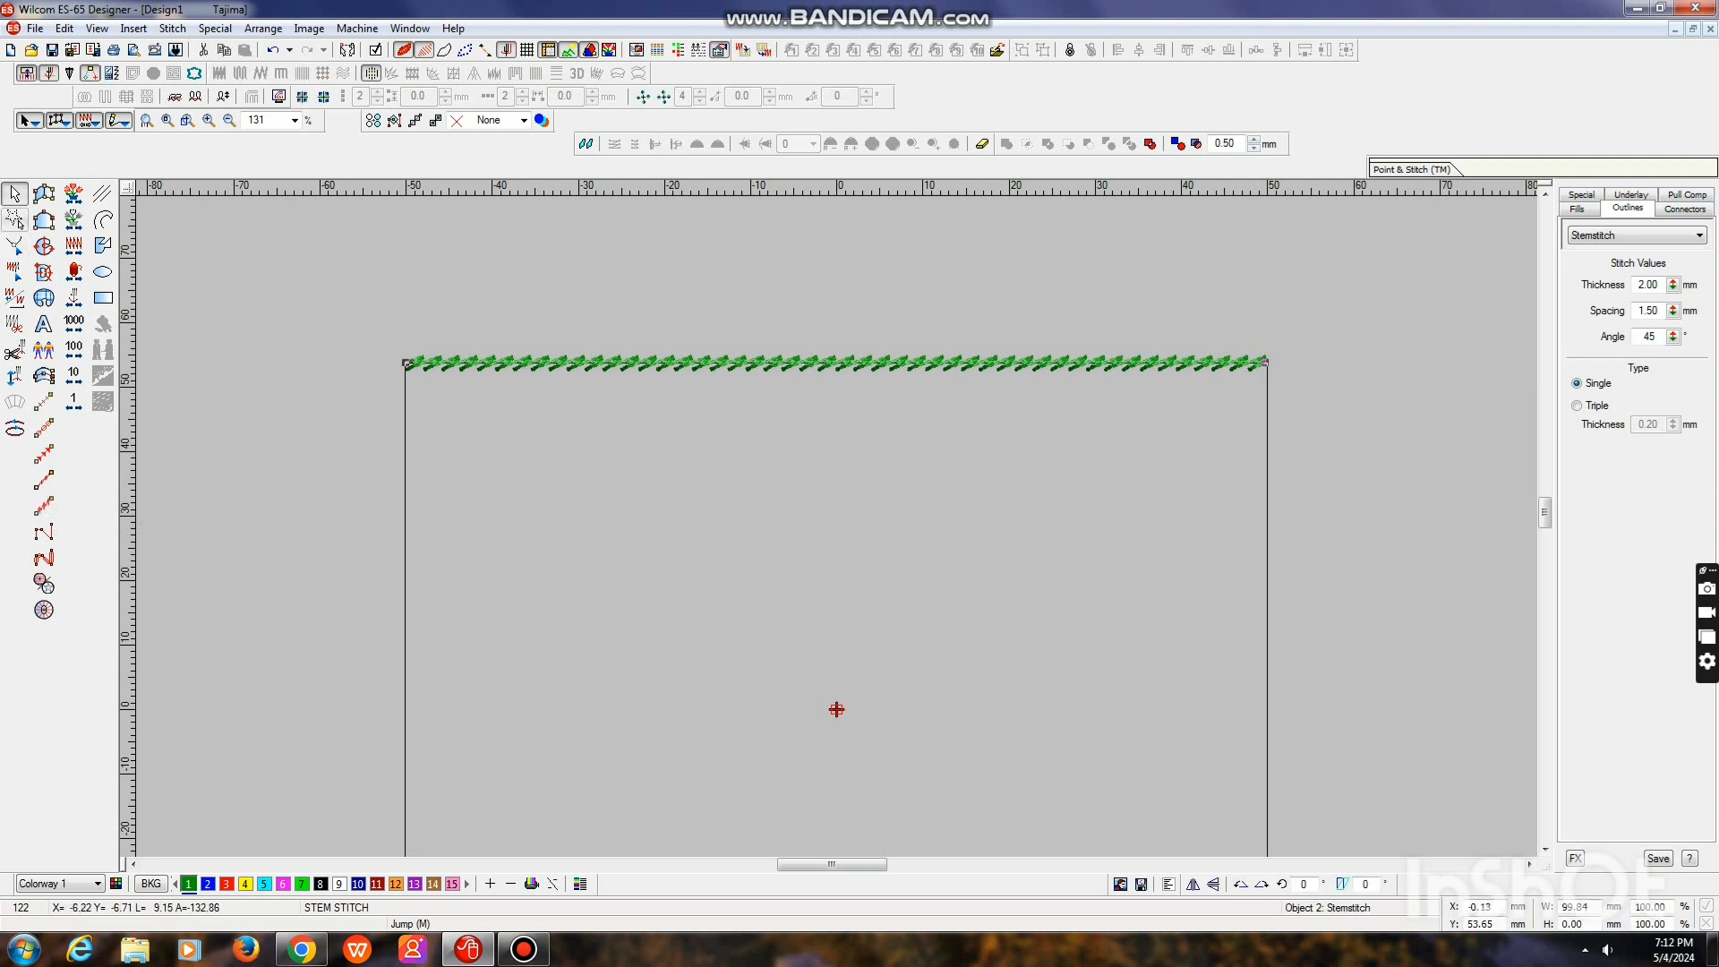
Move the stem stitch line slightly down so it sits just inside the square's top edge
key("0")
key("Down")
key("Down")
key("Down")
key("Down")
key("Down")
key("Down")
key("Down")
key("Down")
key("Down")
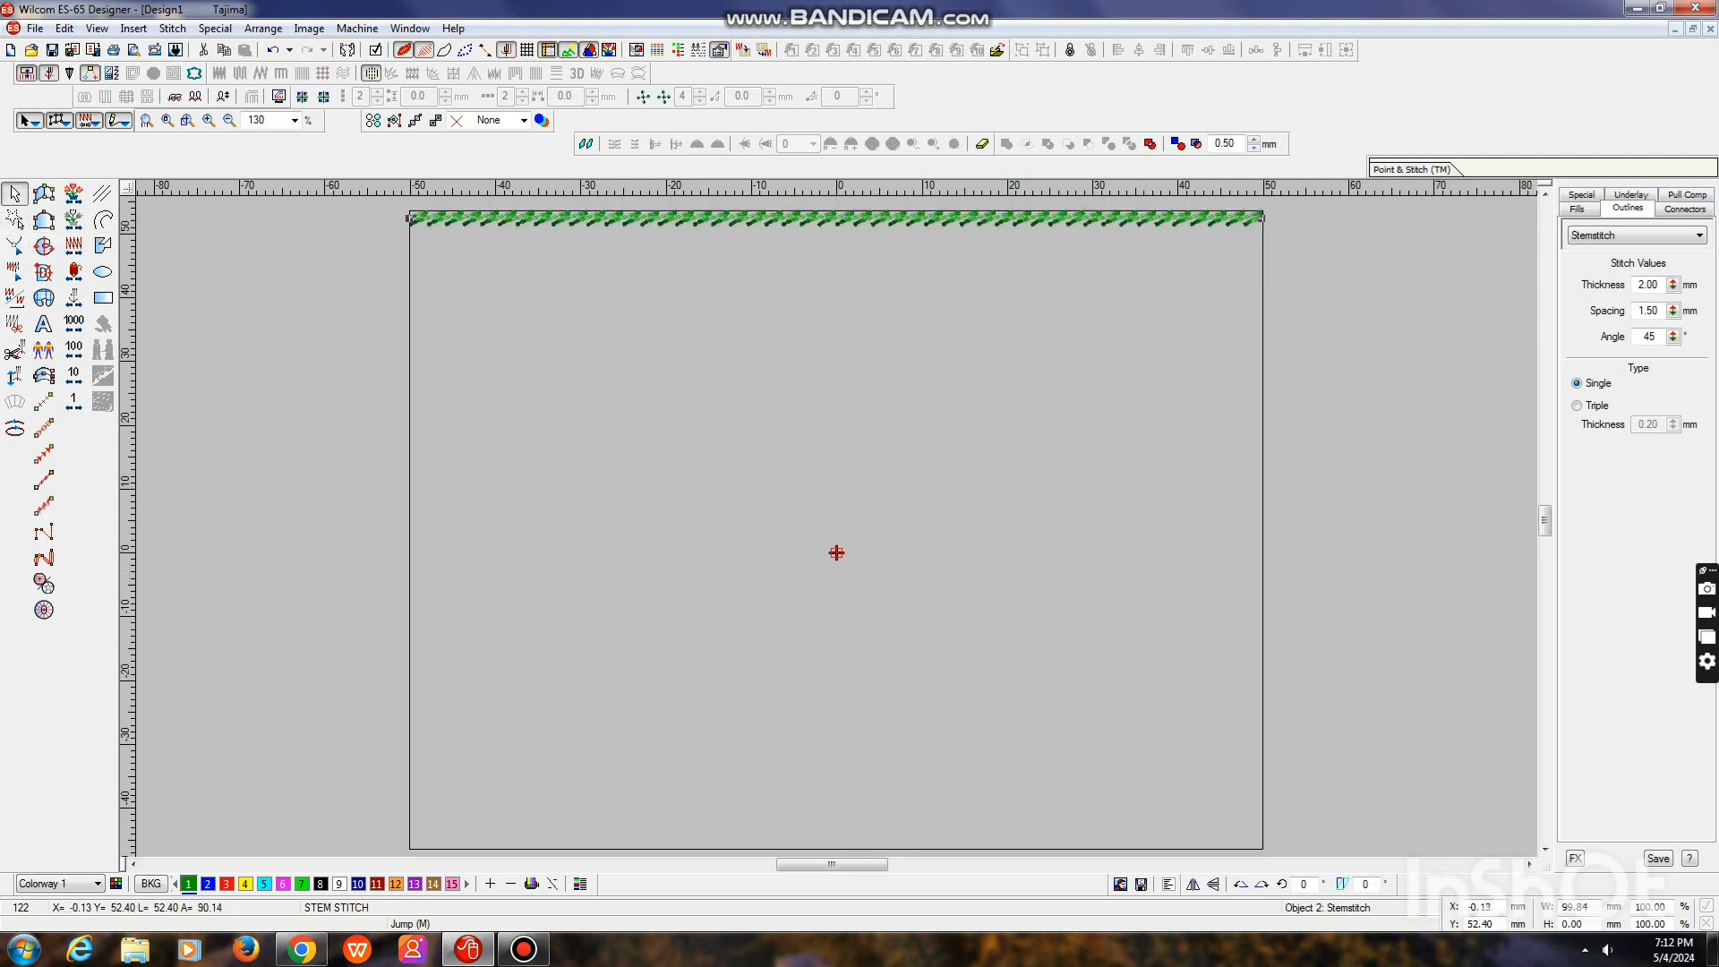
key("Down")
key("Down")
key("Down")
key("Down")
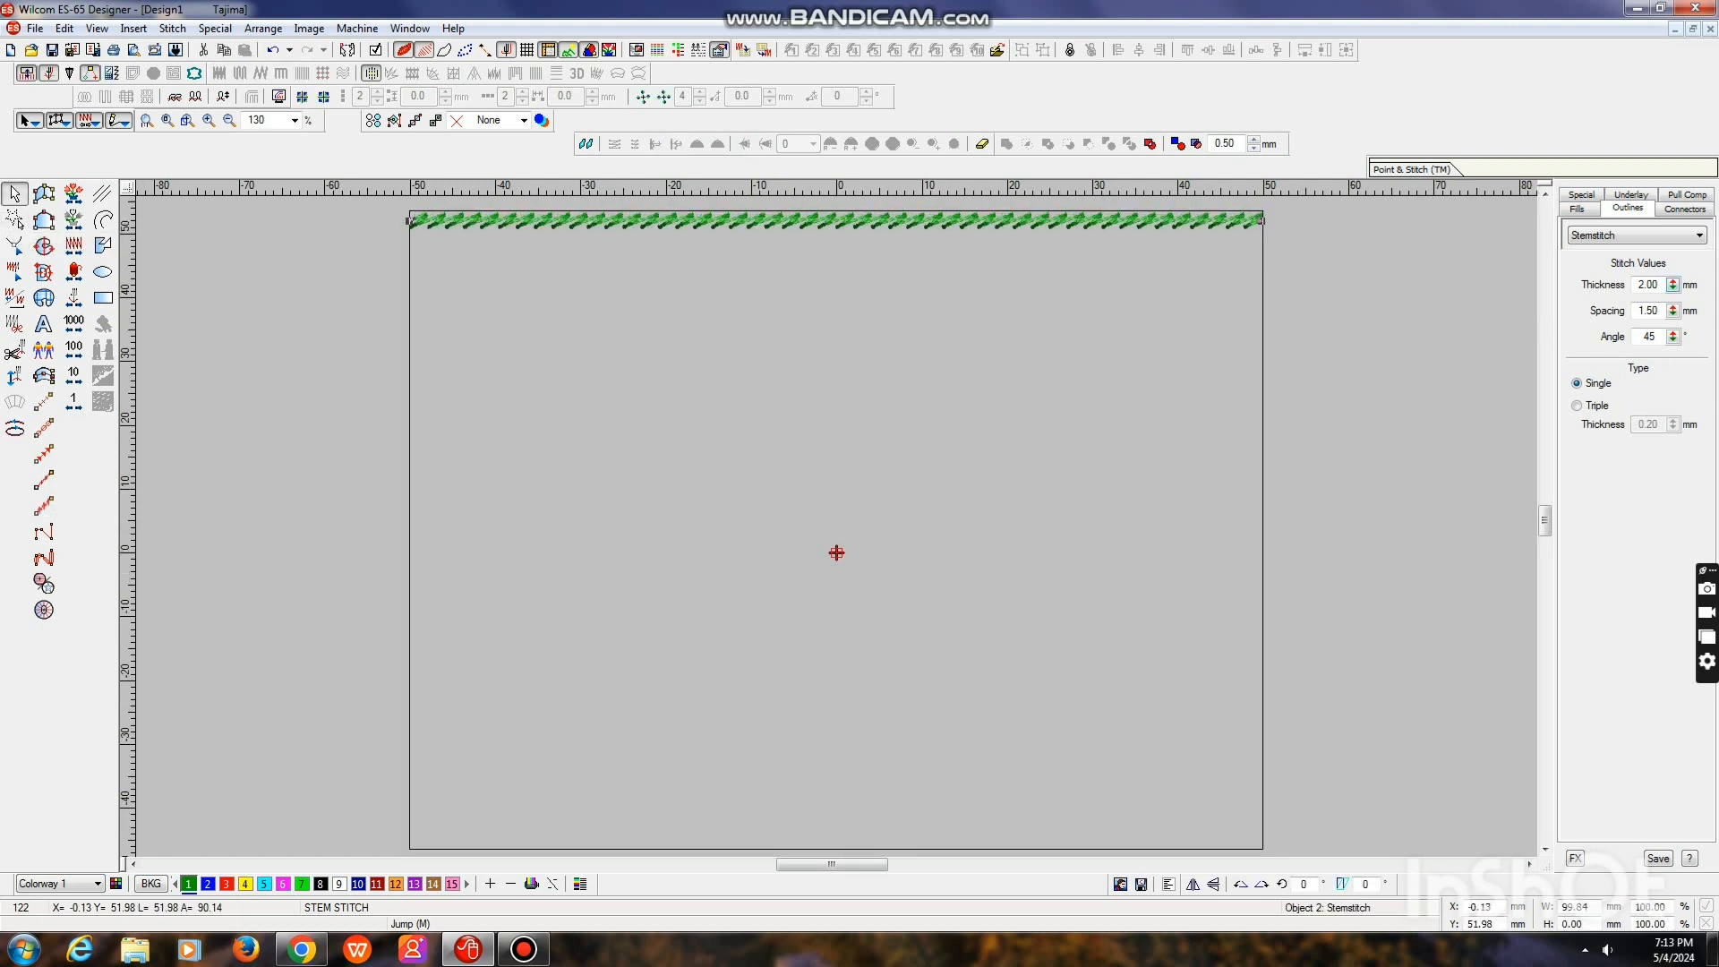
Set the stem stitch line's thickness to 3 mm and its spacing to 1 mm
type("3")
key("Return")
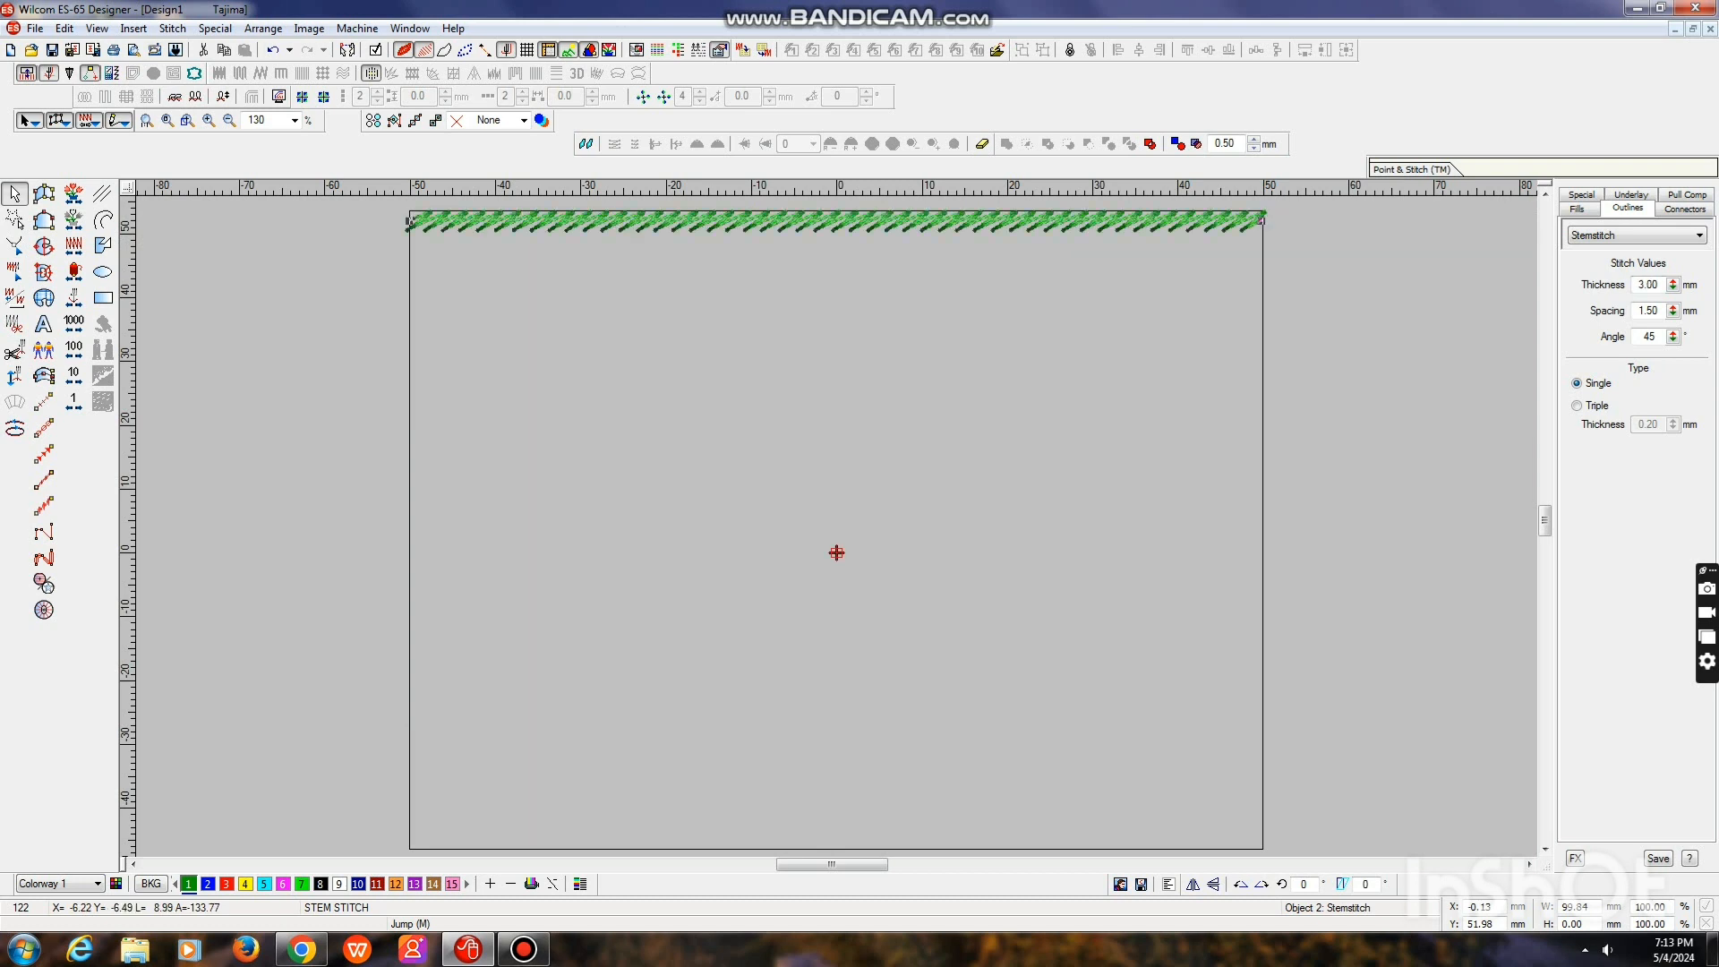
type("1")
key("Return")
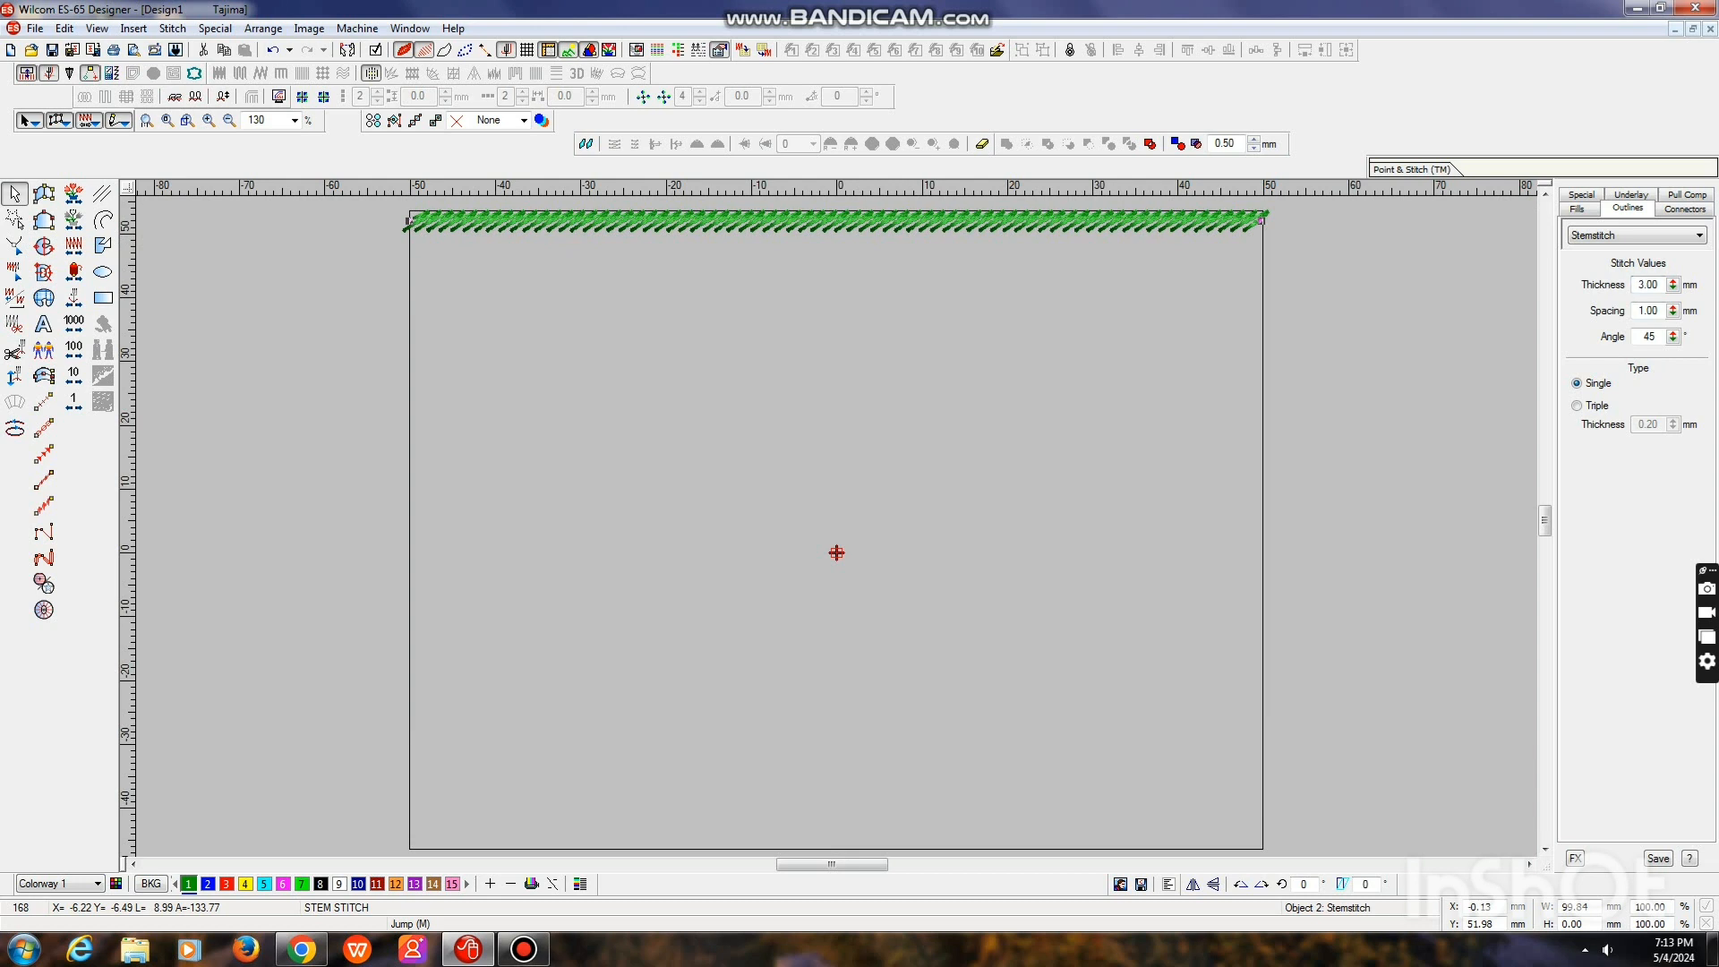
key("Escape")
left_click(495, 221)
right_click(495, 221)
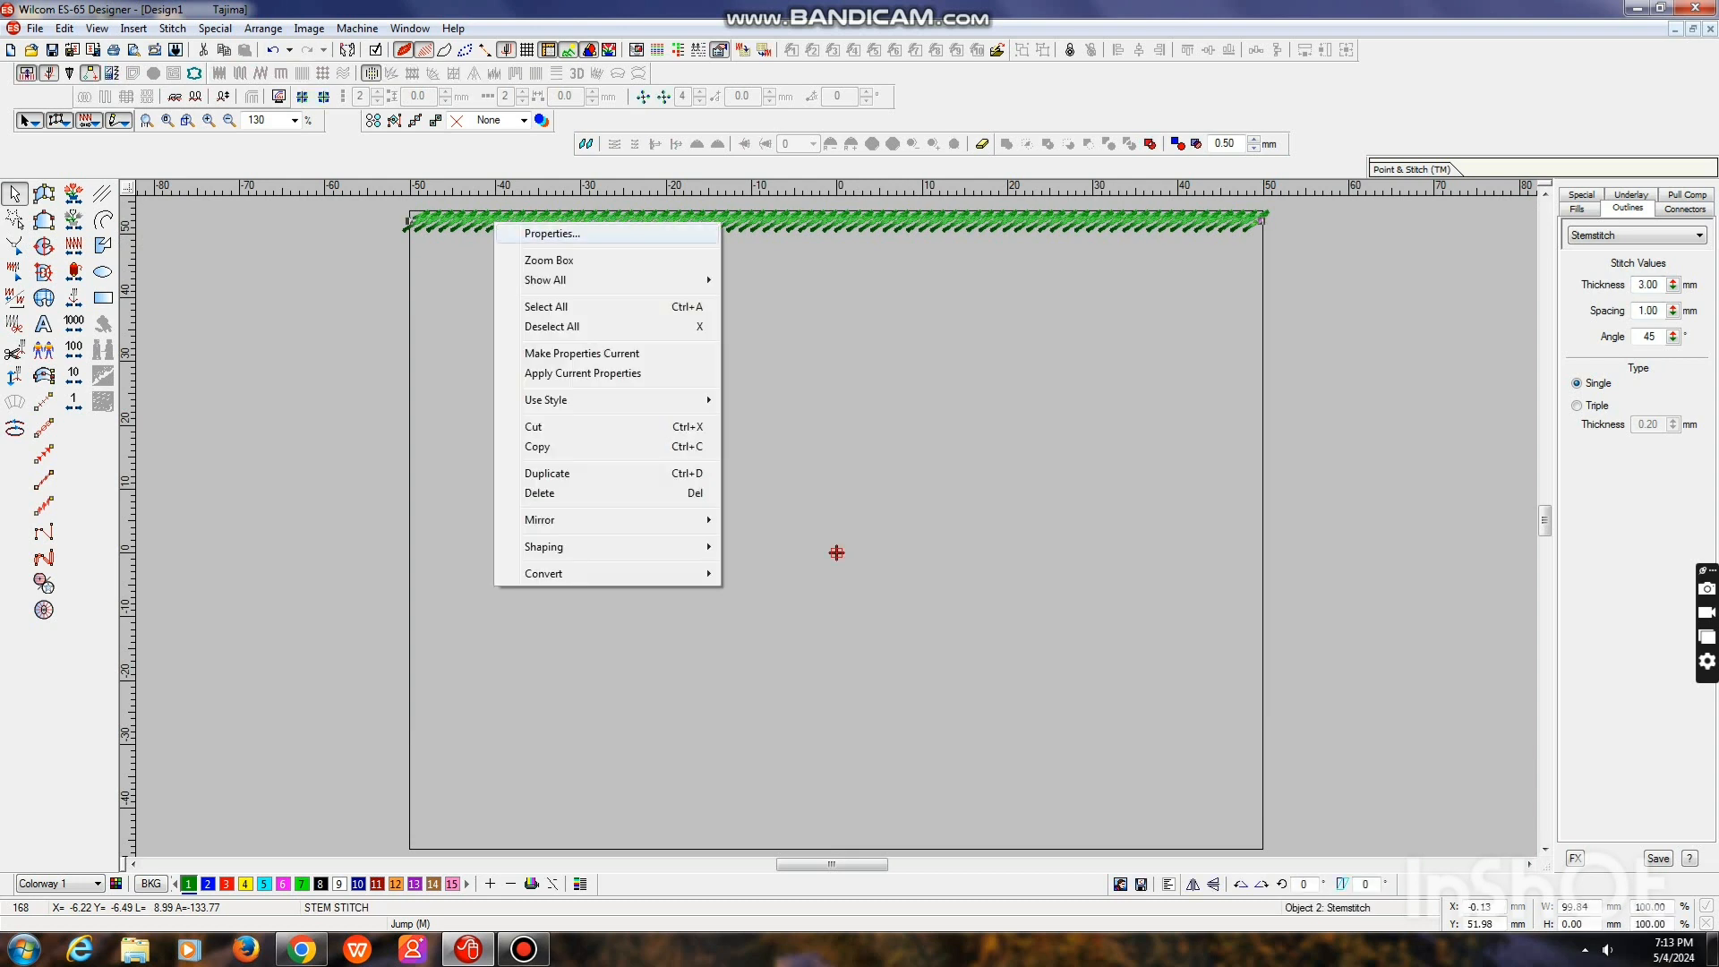
left_click(555, 326)
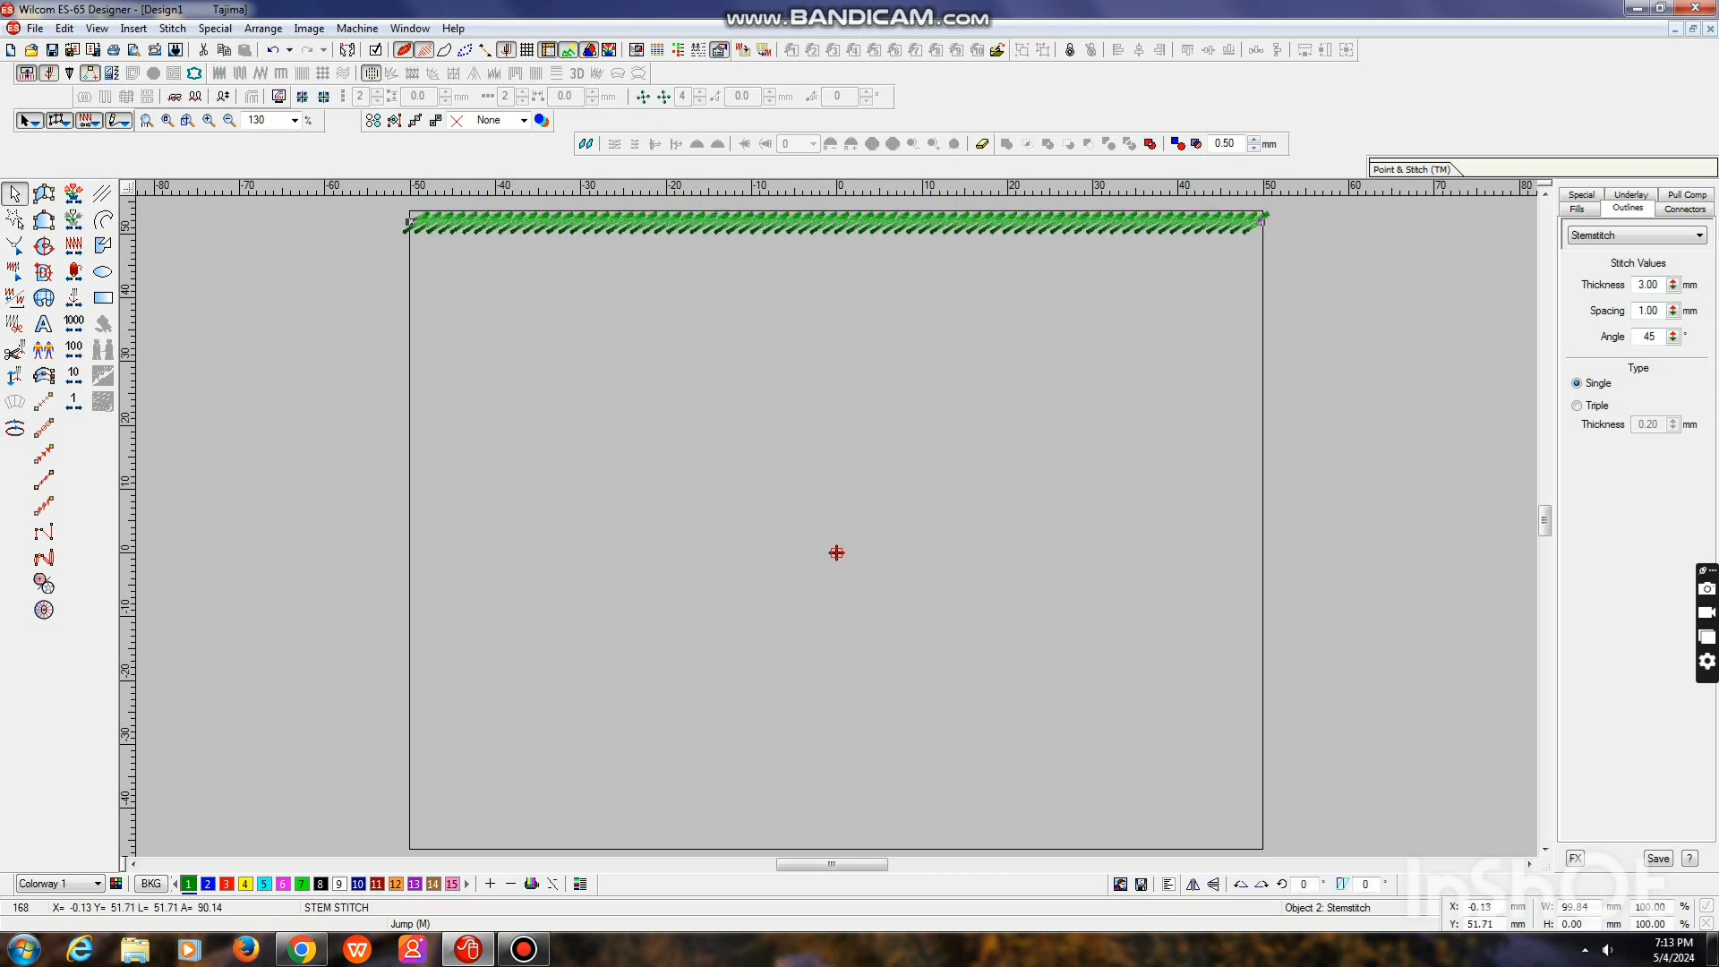
Copy and paste the stem stitch band, placing the copy just inside the square's bottom edge
key("shift+z")
left_click(690, 374)
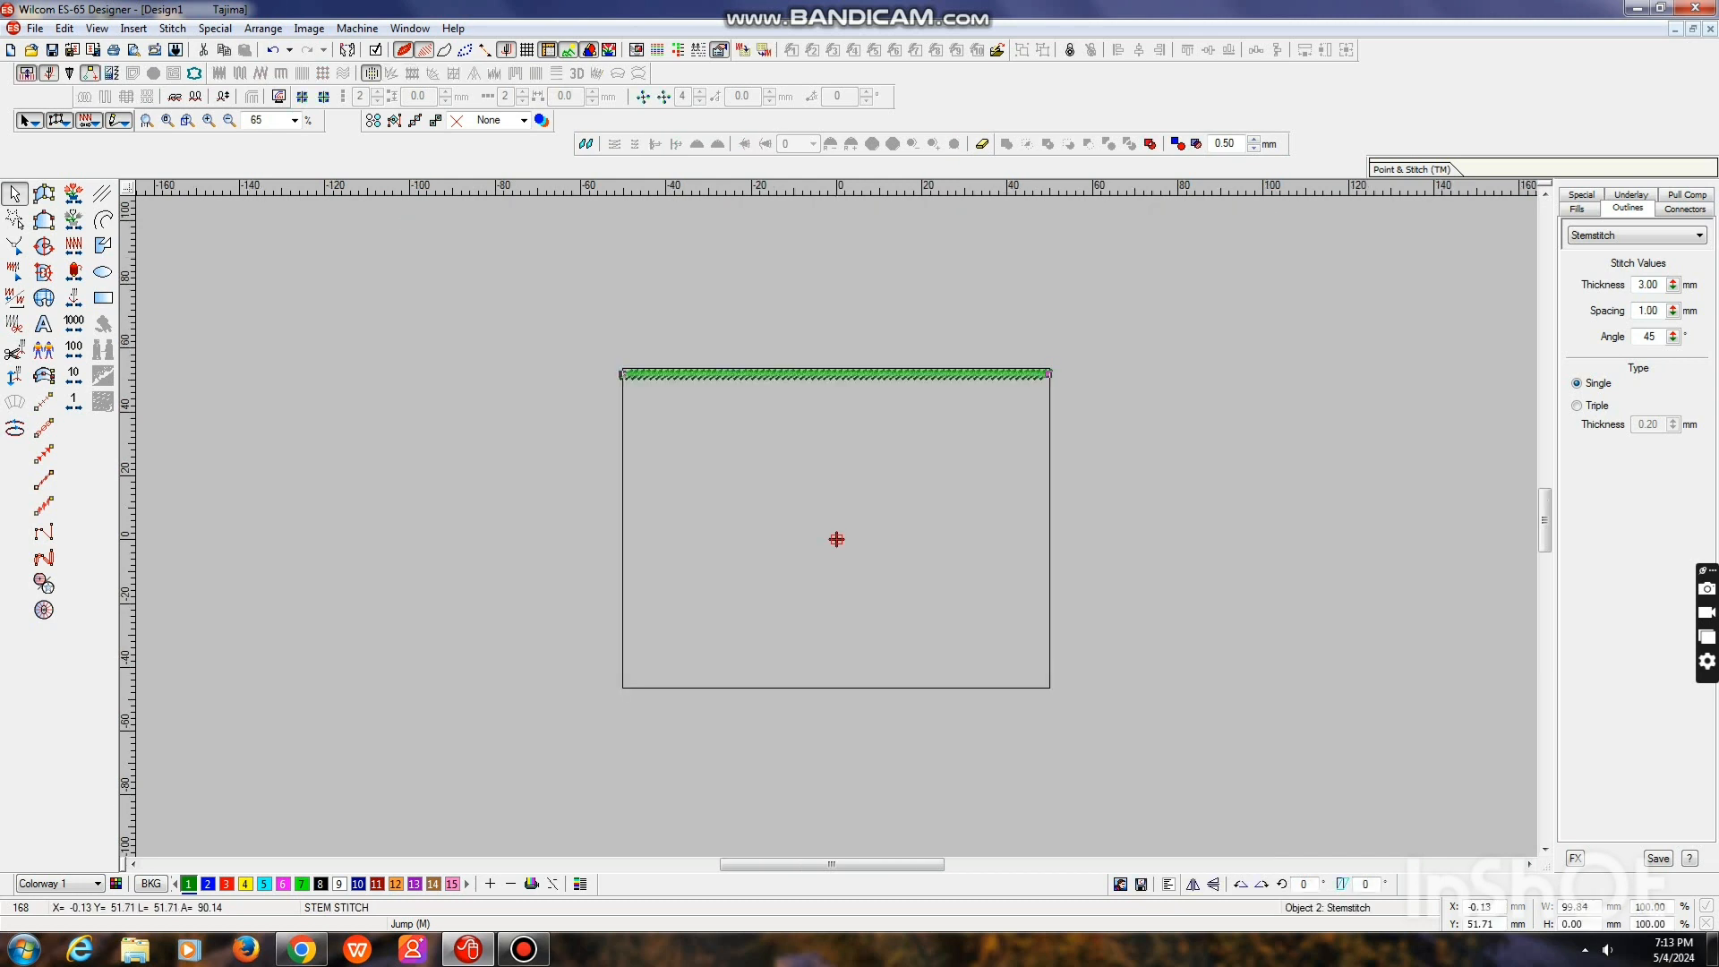
key("ctrl+c")
key("ctrl+v")
key("Down")
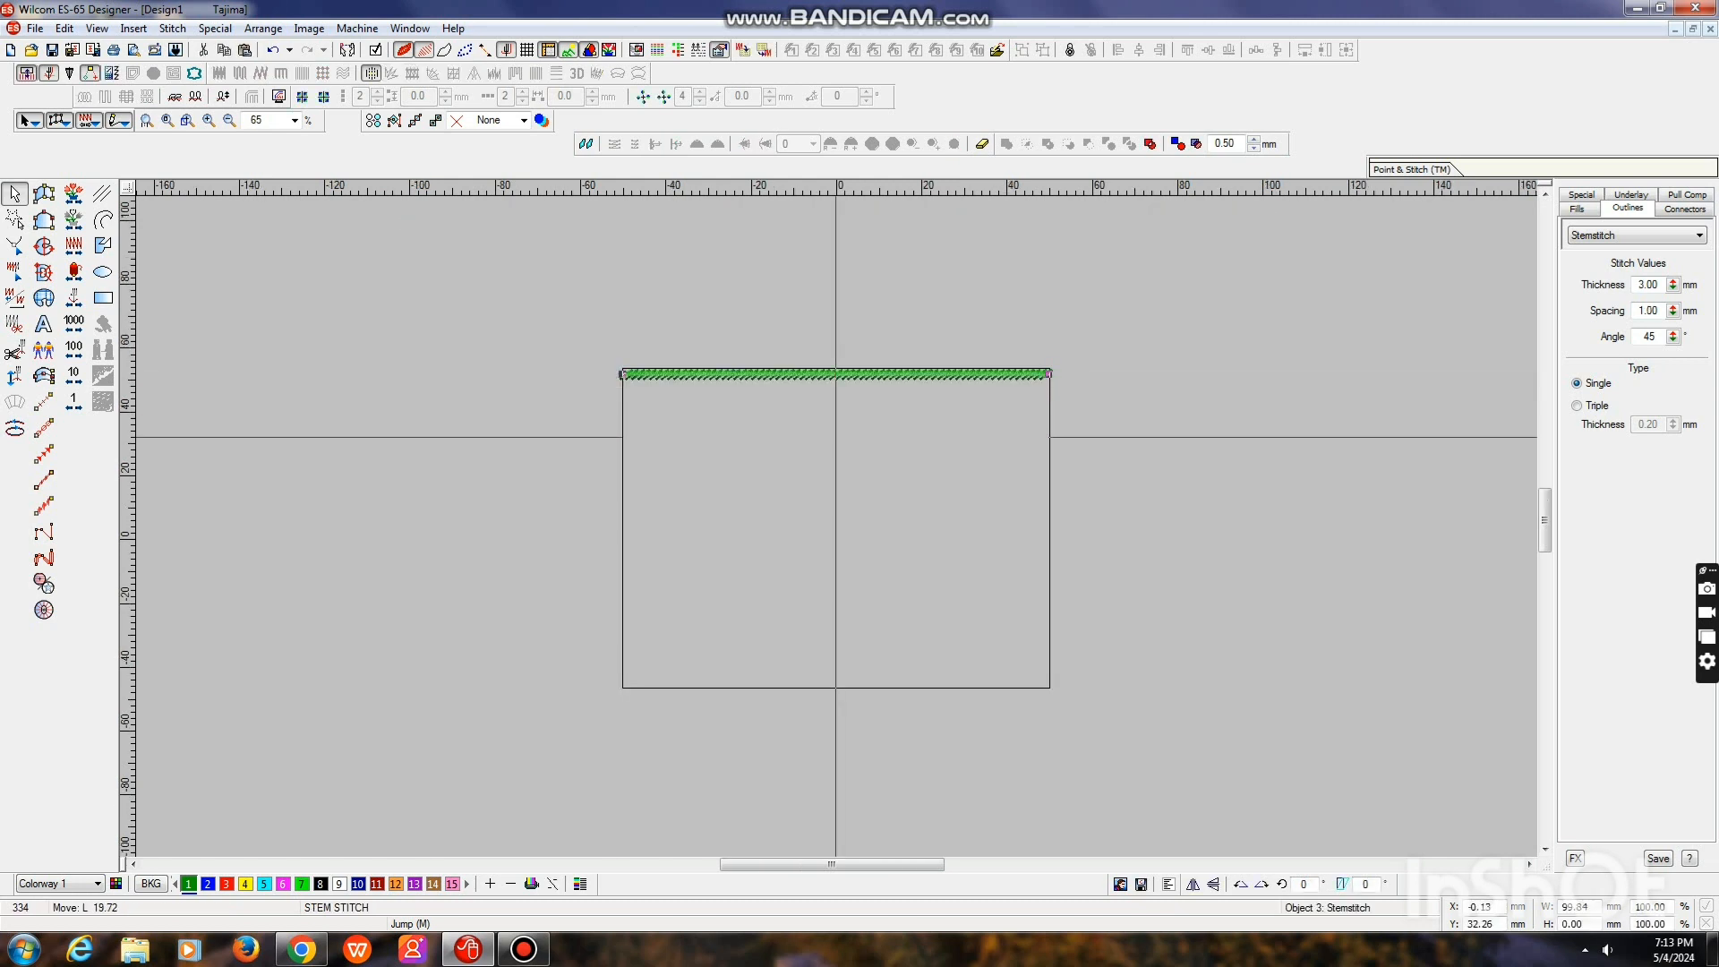
key("Down")
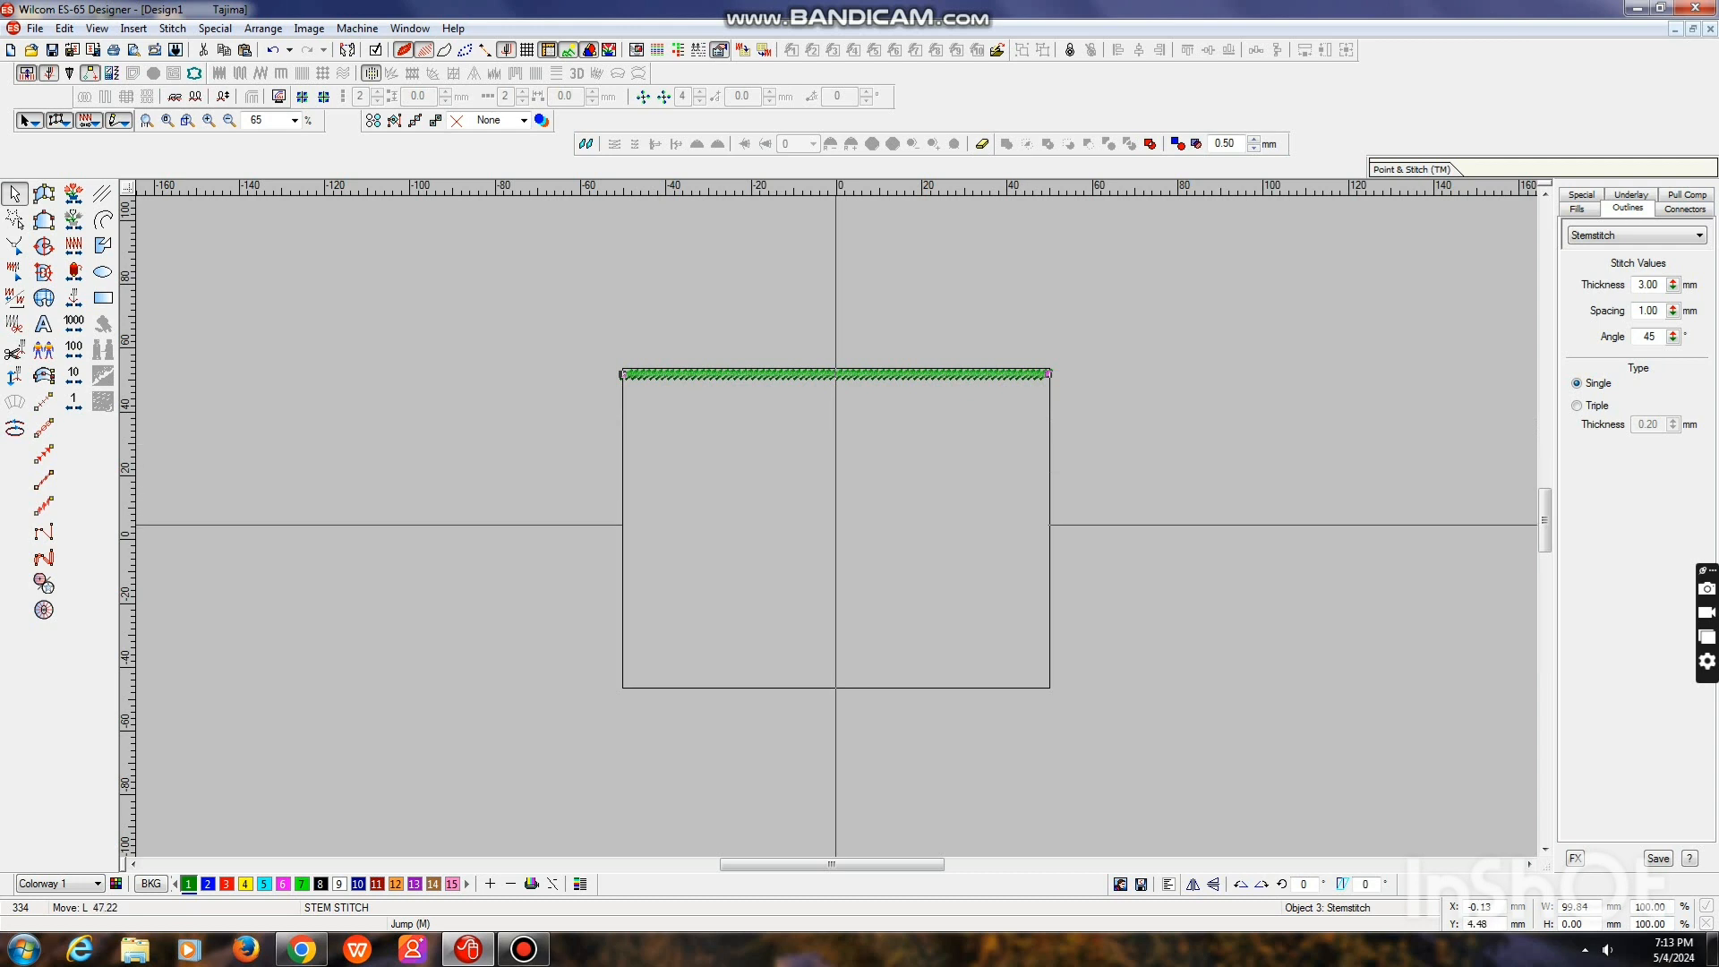
left_click(835, 550)
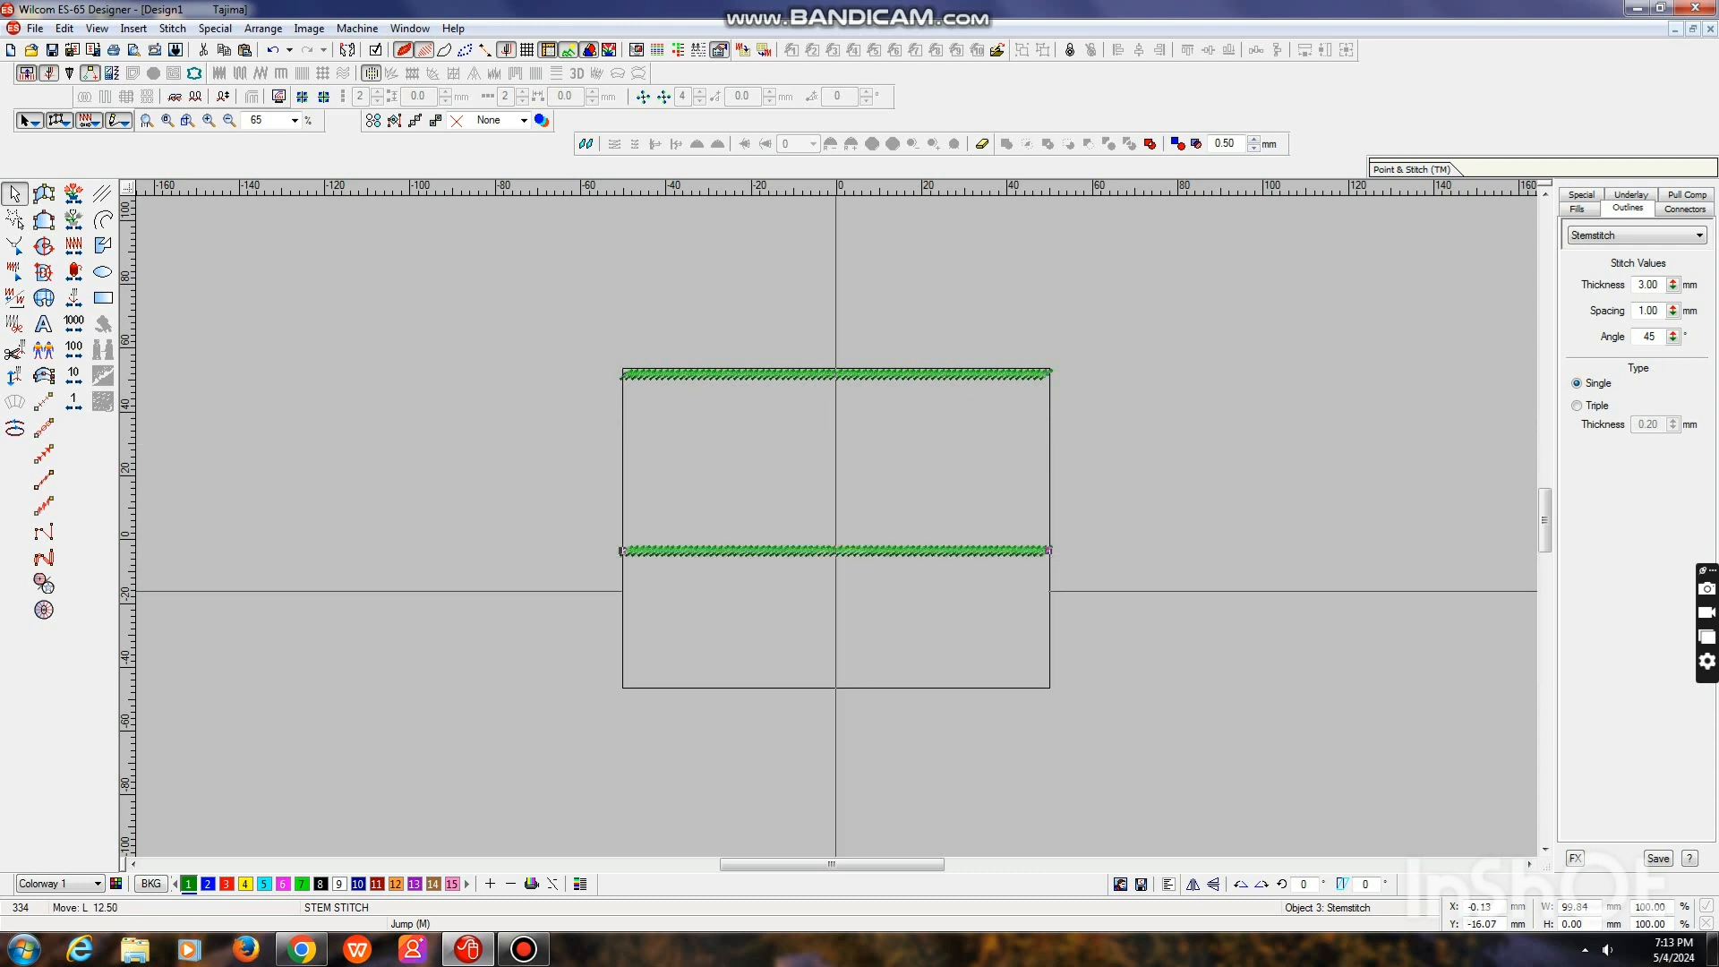
key("Down")
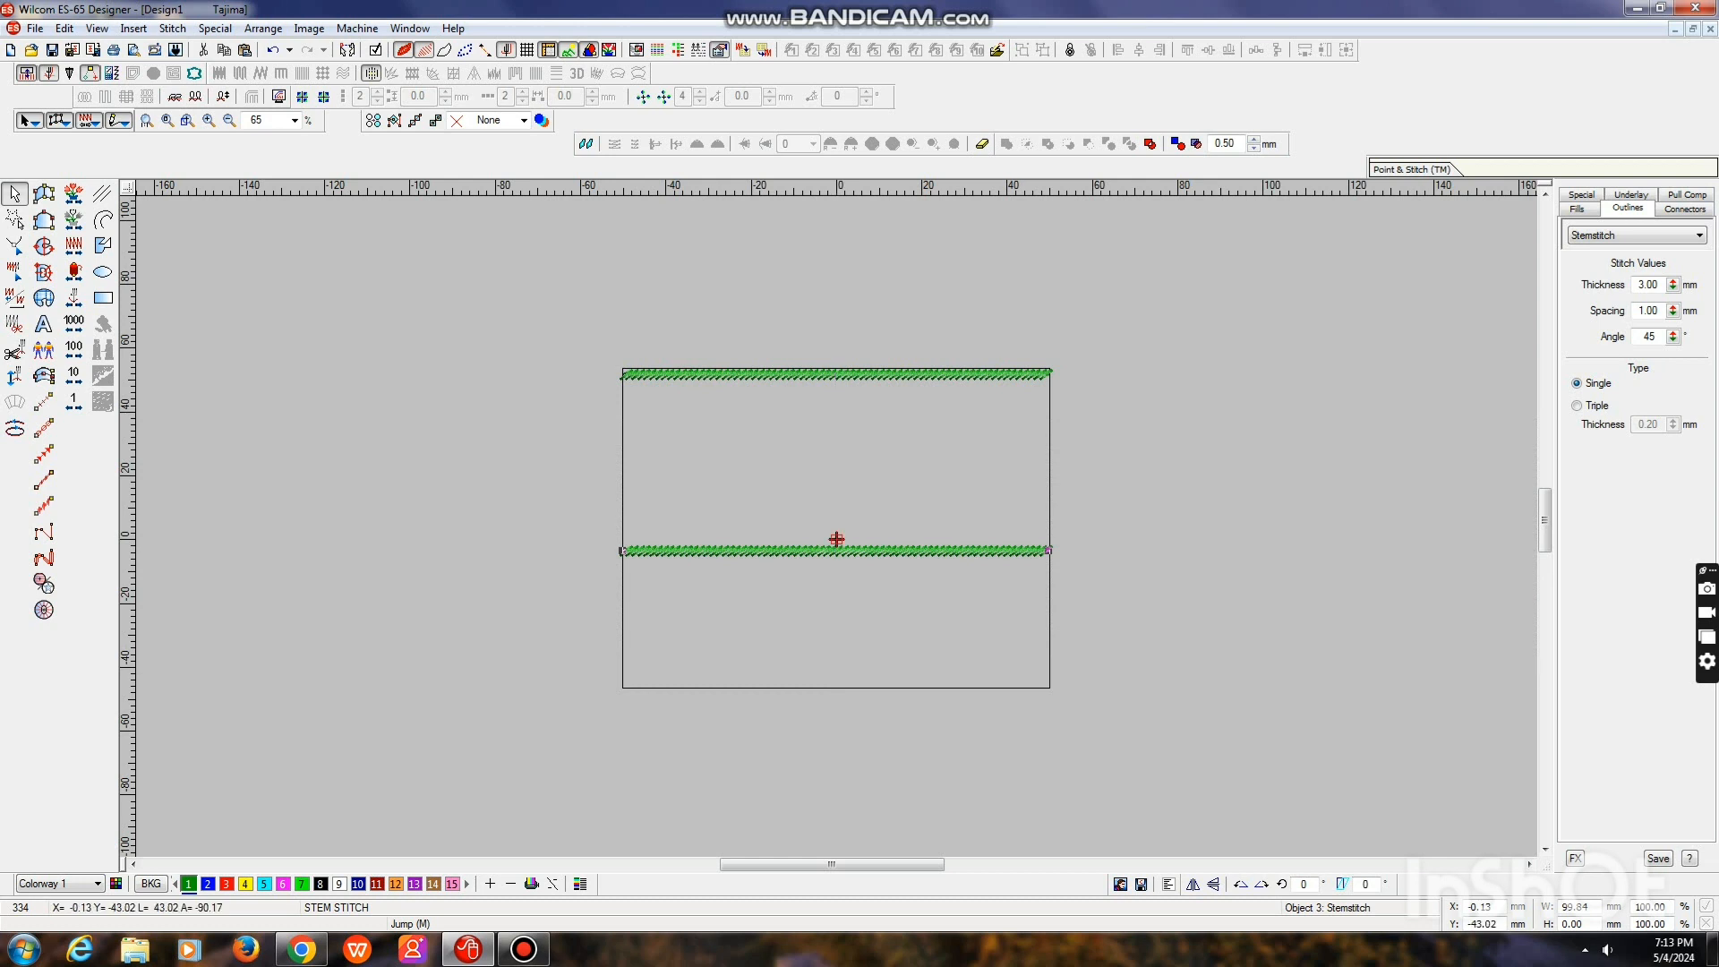
key("Down")
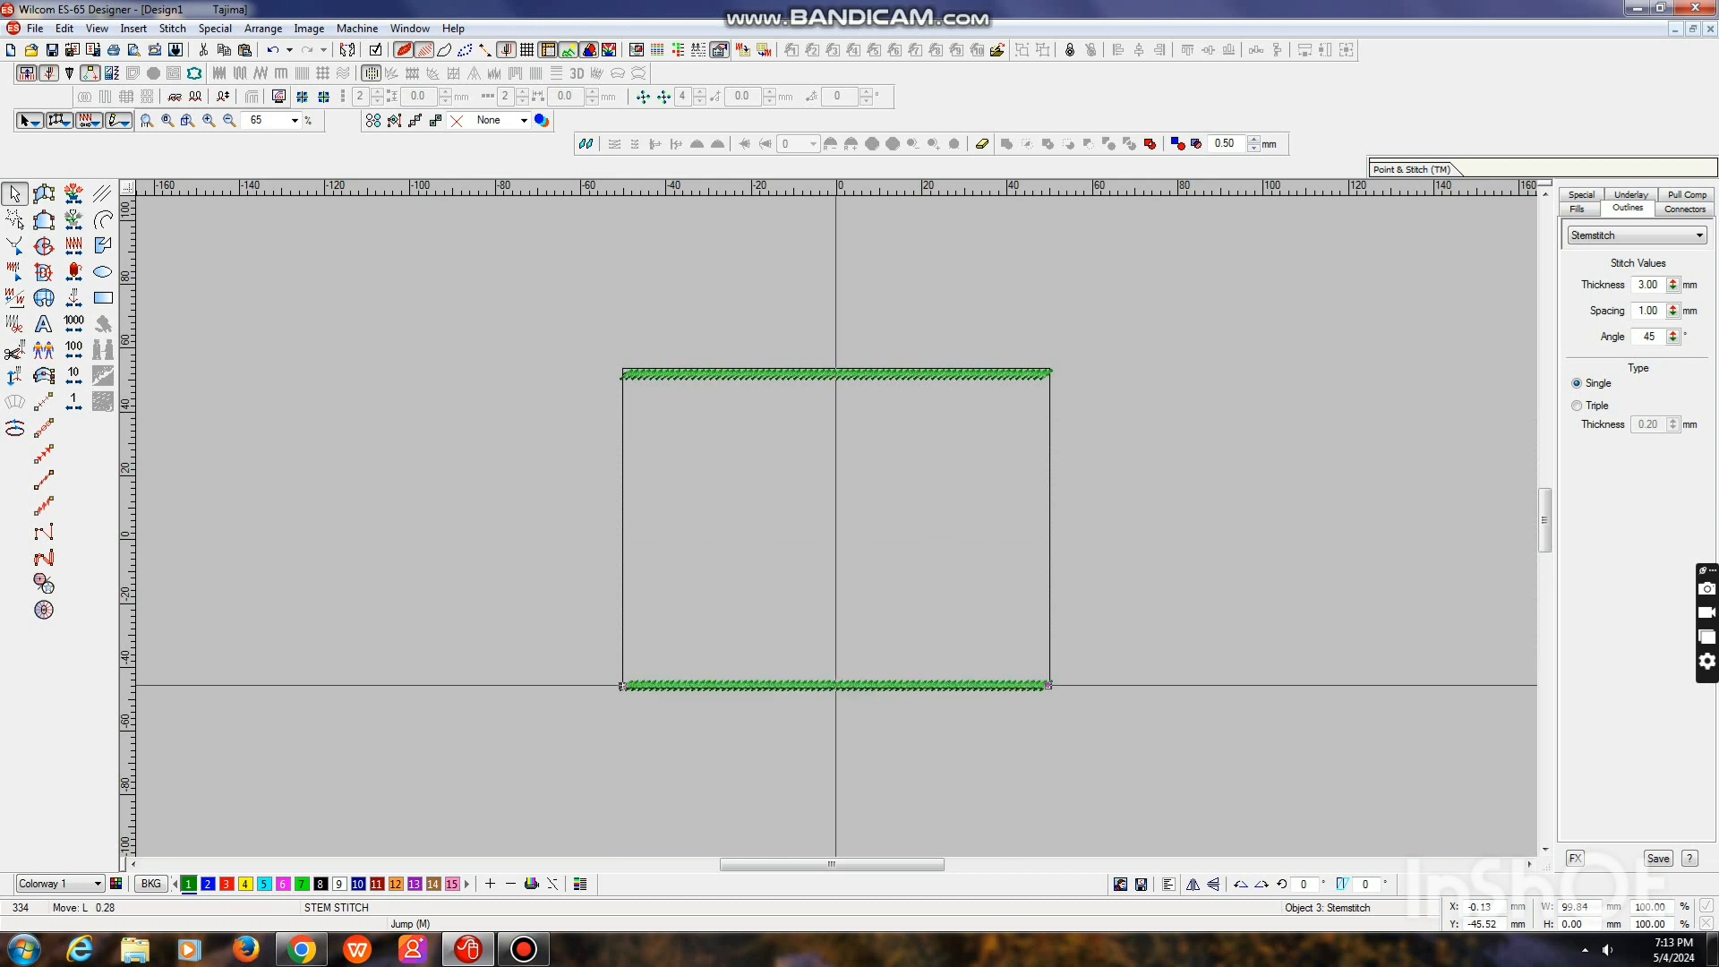
key("Up")
key("Up")
key("Up")
key("Escape")
key("0")
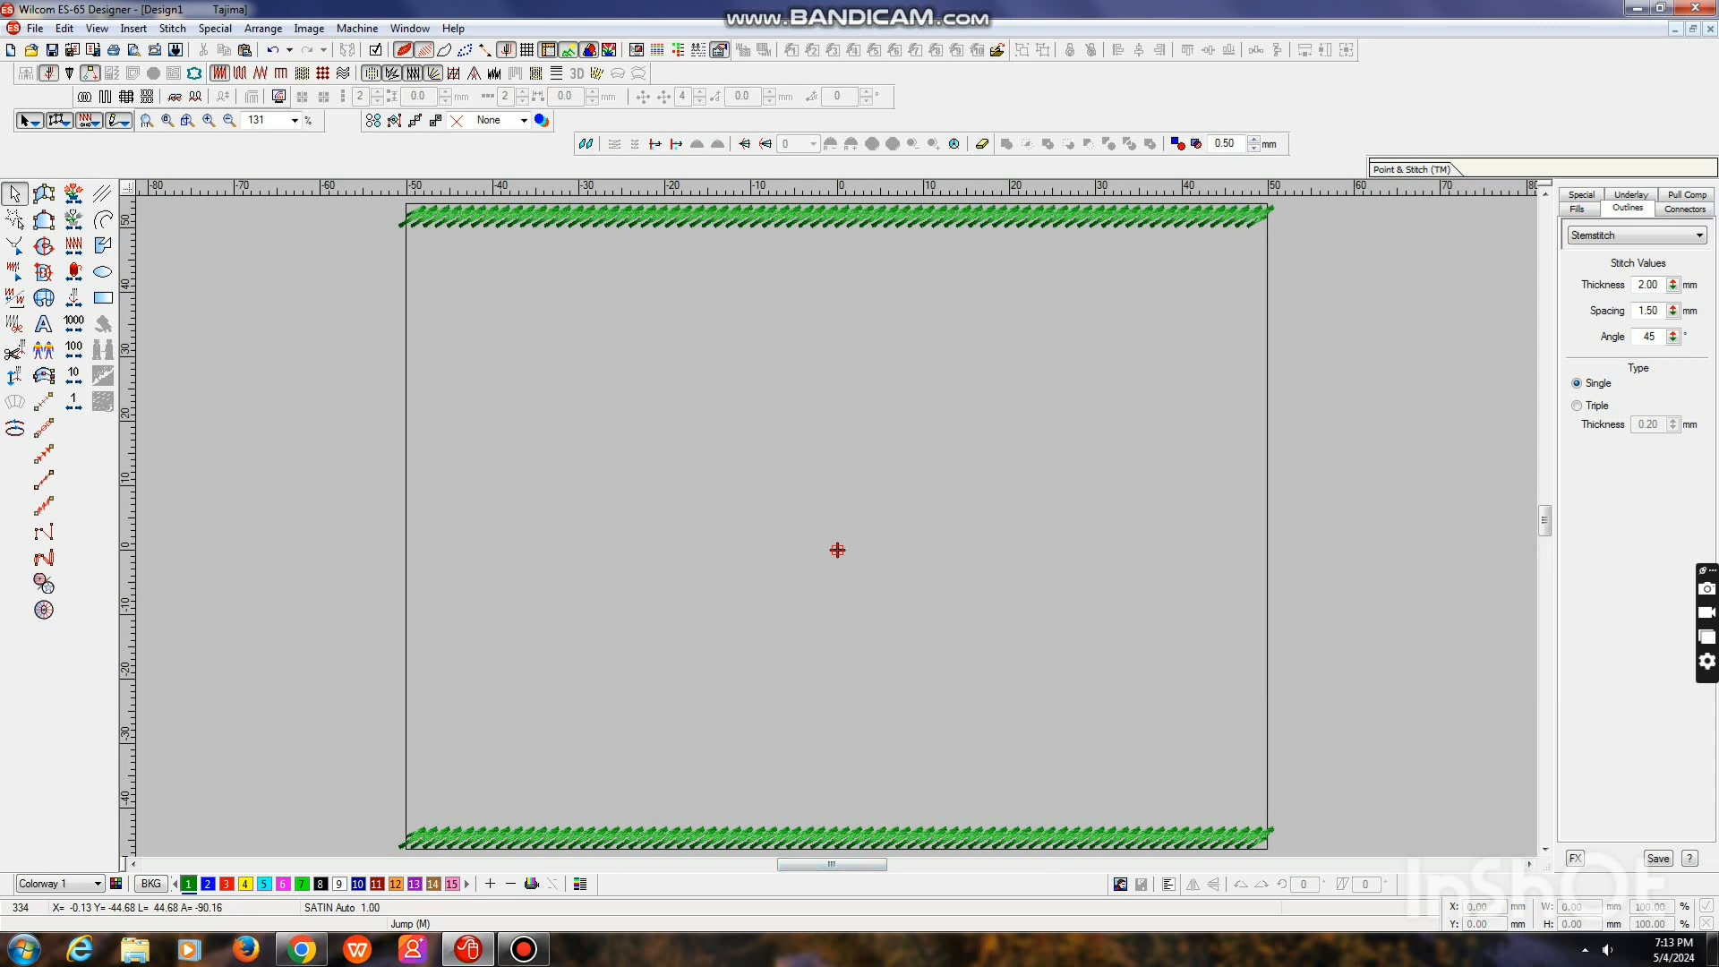
Delete the stem stitch band at the square's bottom edge
left_click(838, 216)
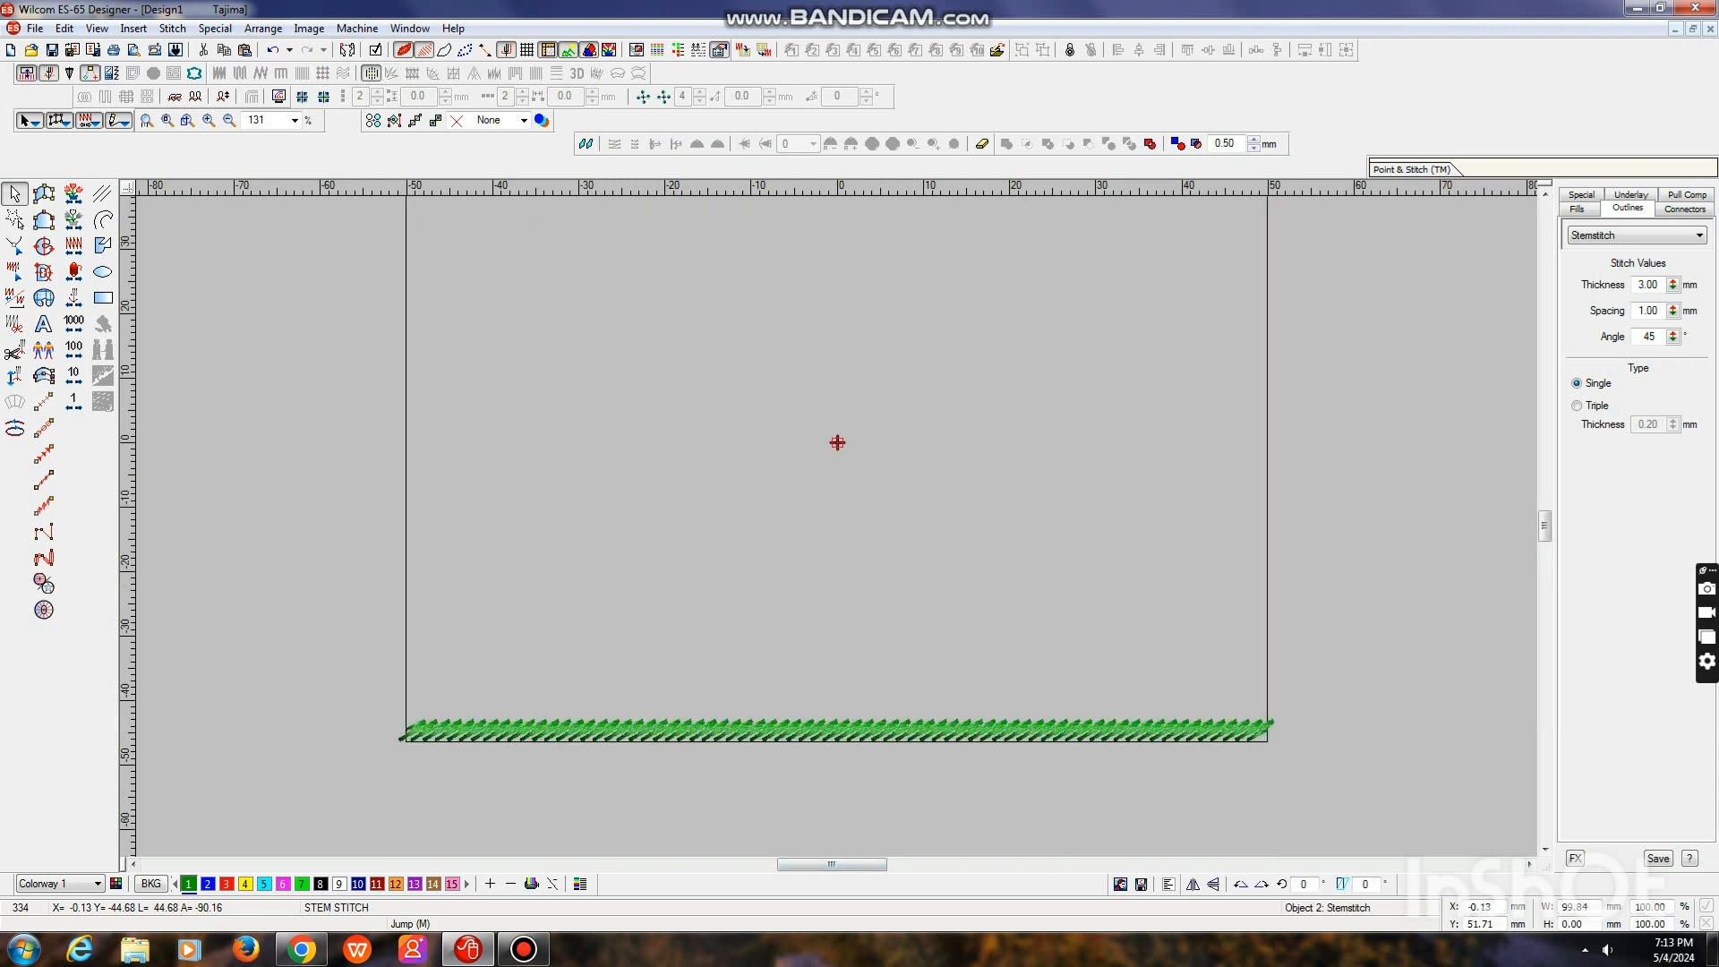
key("Delete")
key("ctrl+a")
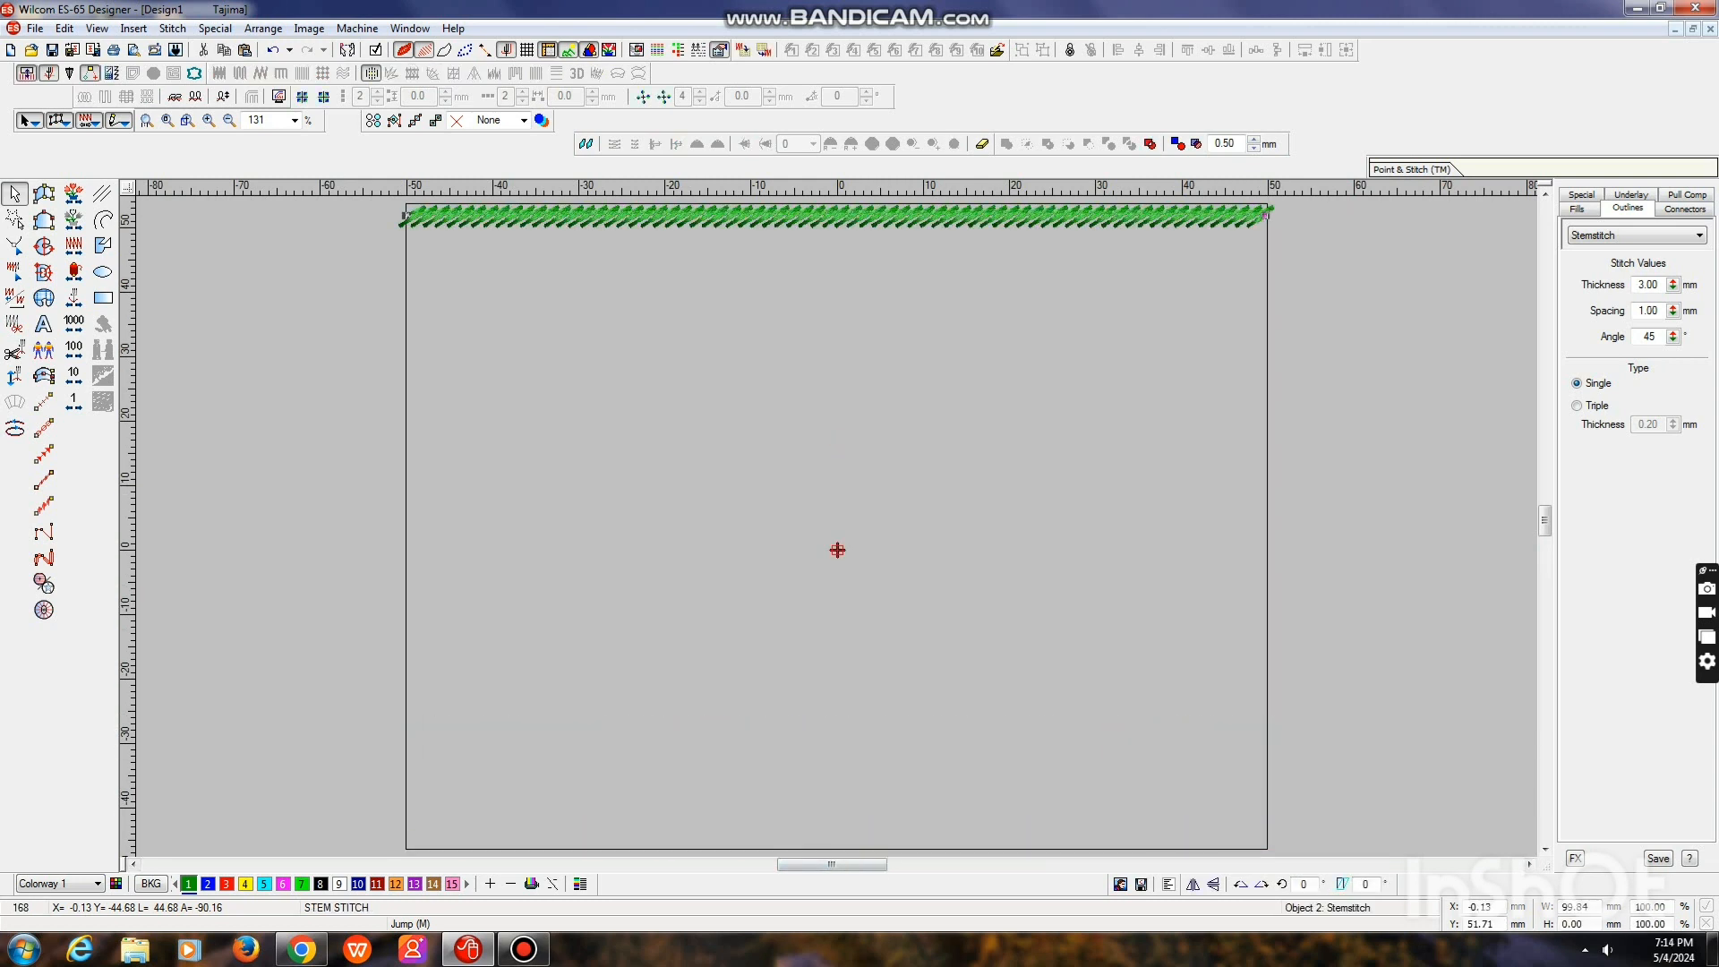
Duplicate the top stem stitch band and place the copy about 11 mm below the original
key("ctrl+d")
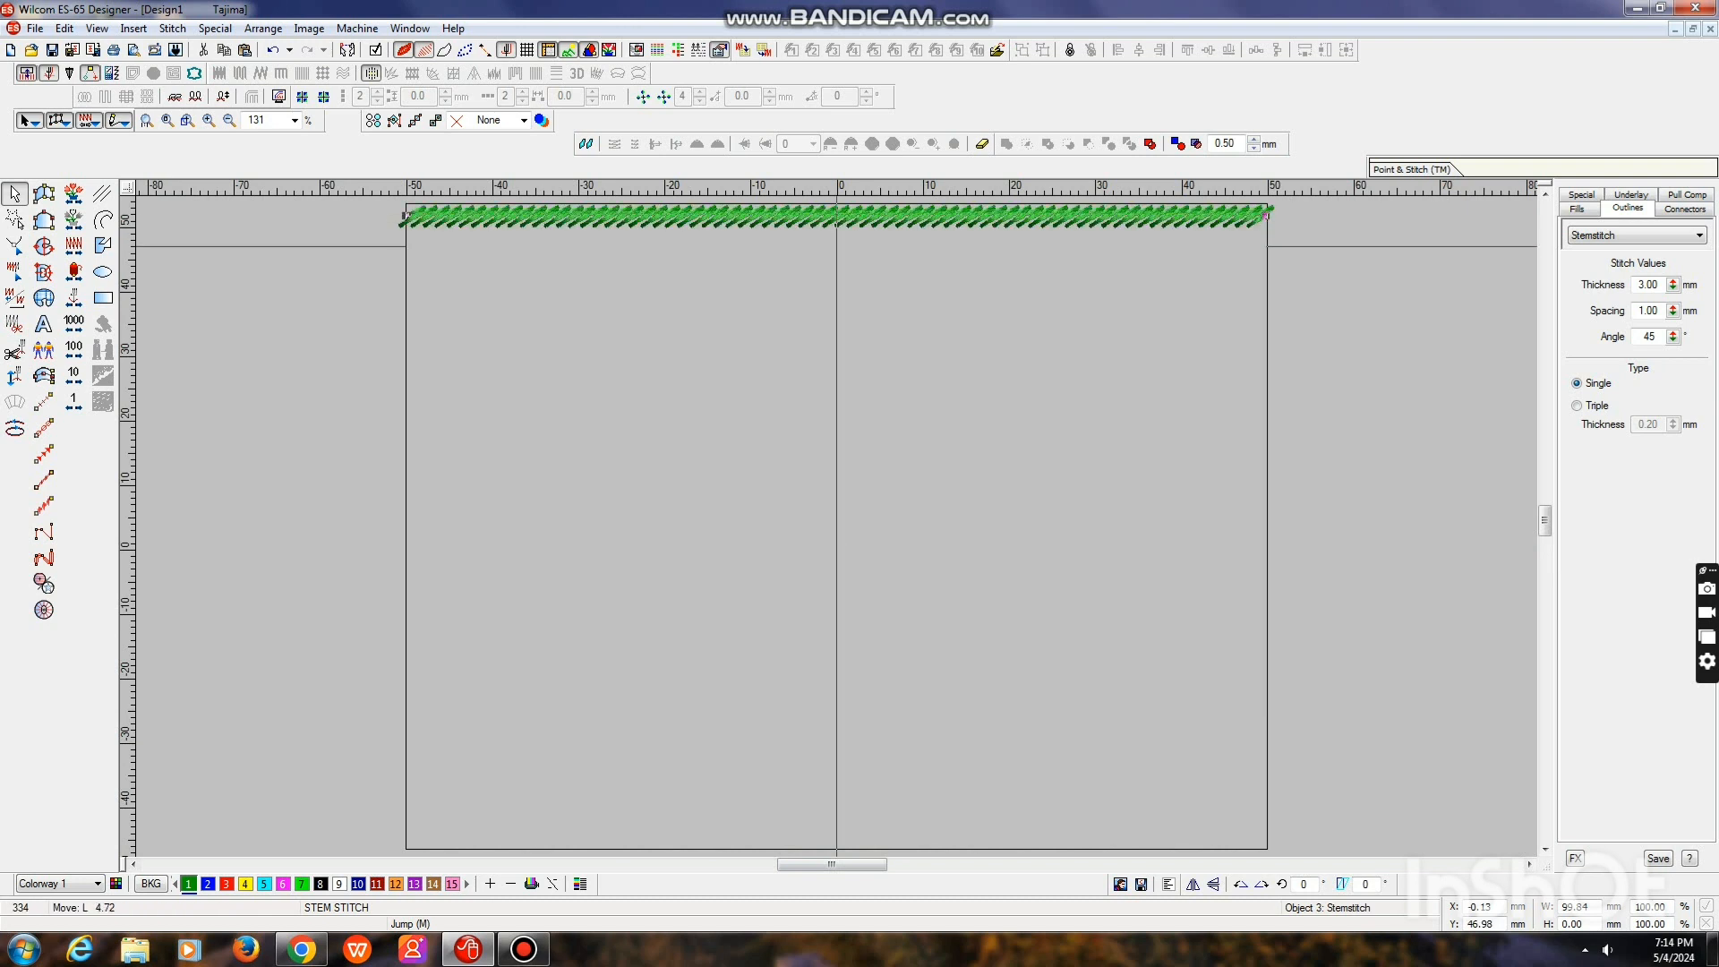
key("Down")
key("Down")
key("Down")
key("Down")
key("Down")
key("Down")
key("Down")
key("Down")
key("Down")
key("Down")
key("Down")
key("Down")
key("Down")
key("Down")
key("Down")
key("Down")
key("Down")
key("Down")
key("Down")
key("Down")
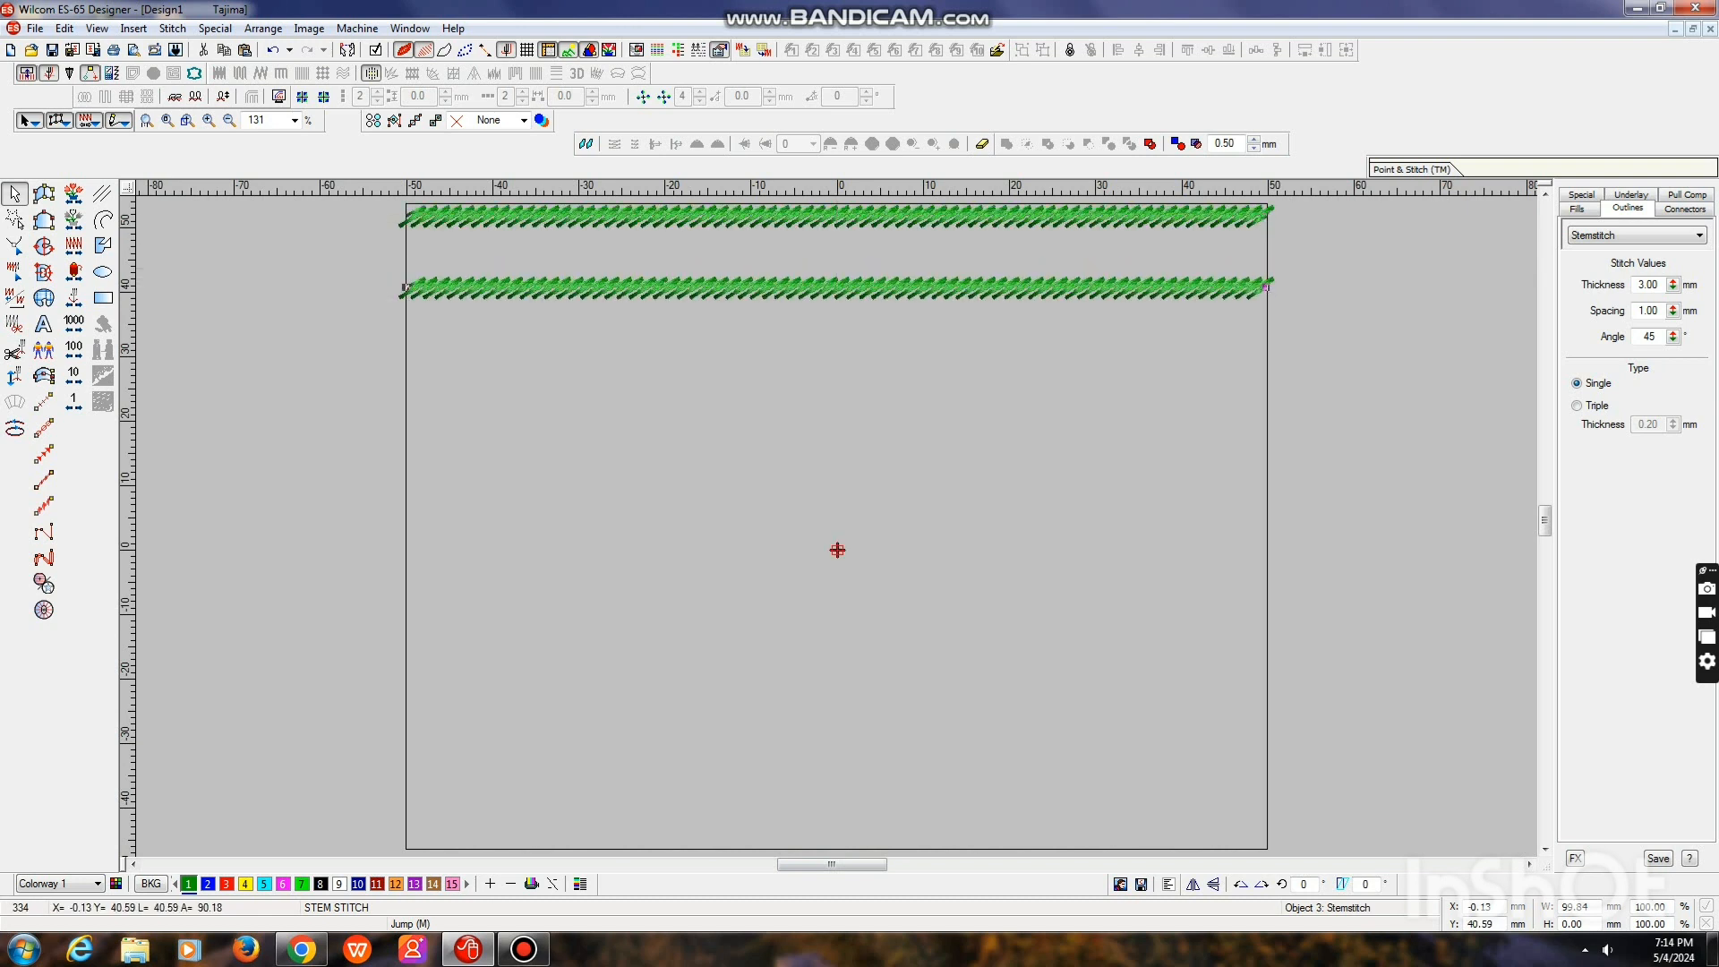
key("p")
key("Down")
key("Escape")
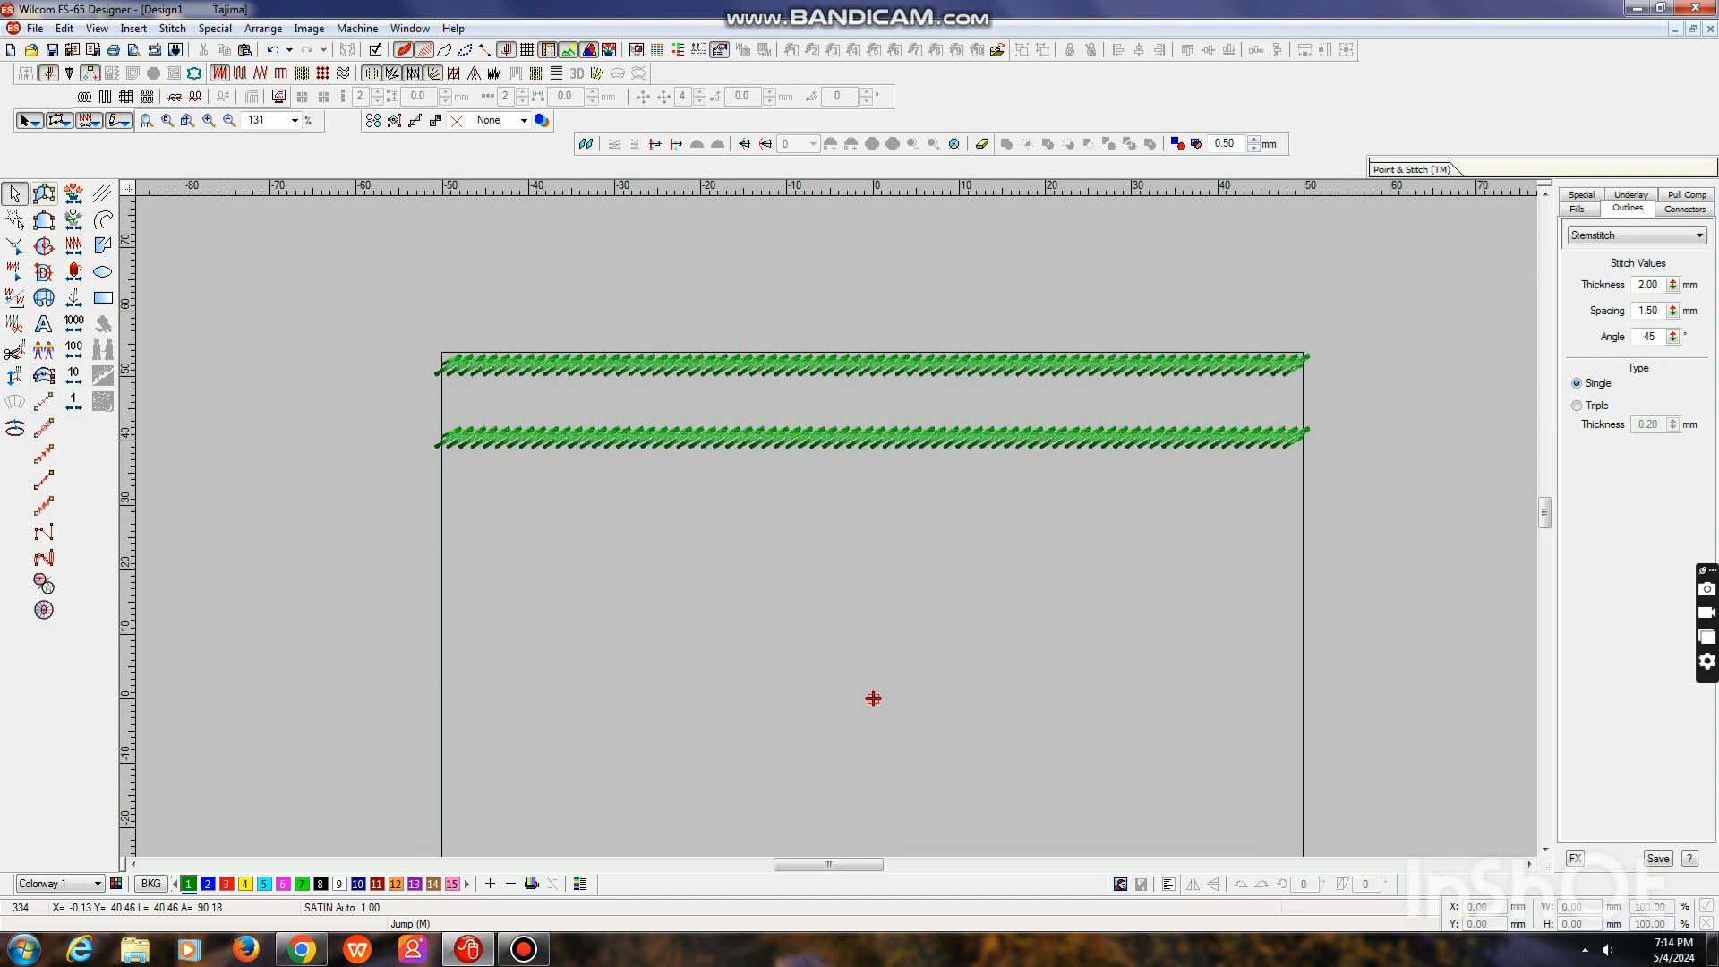
Digitize an Input C satin column about 100 mm long across the square, between the two stem stitch bands
left_click(43, 245)
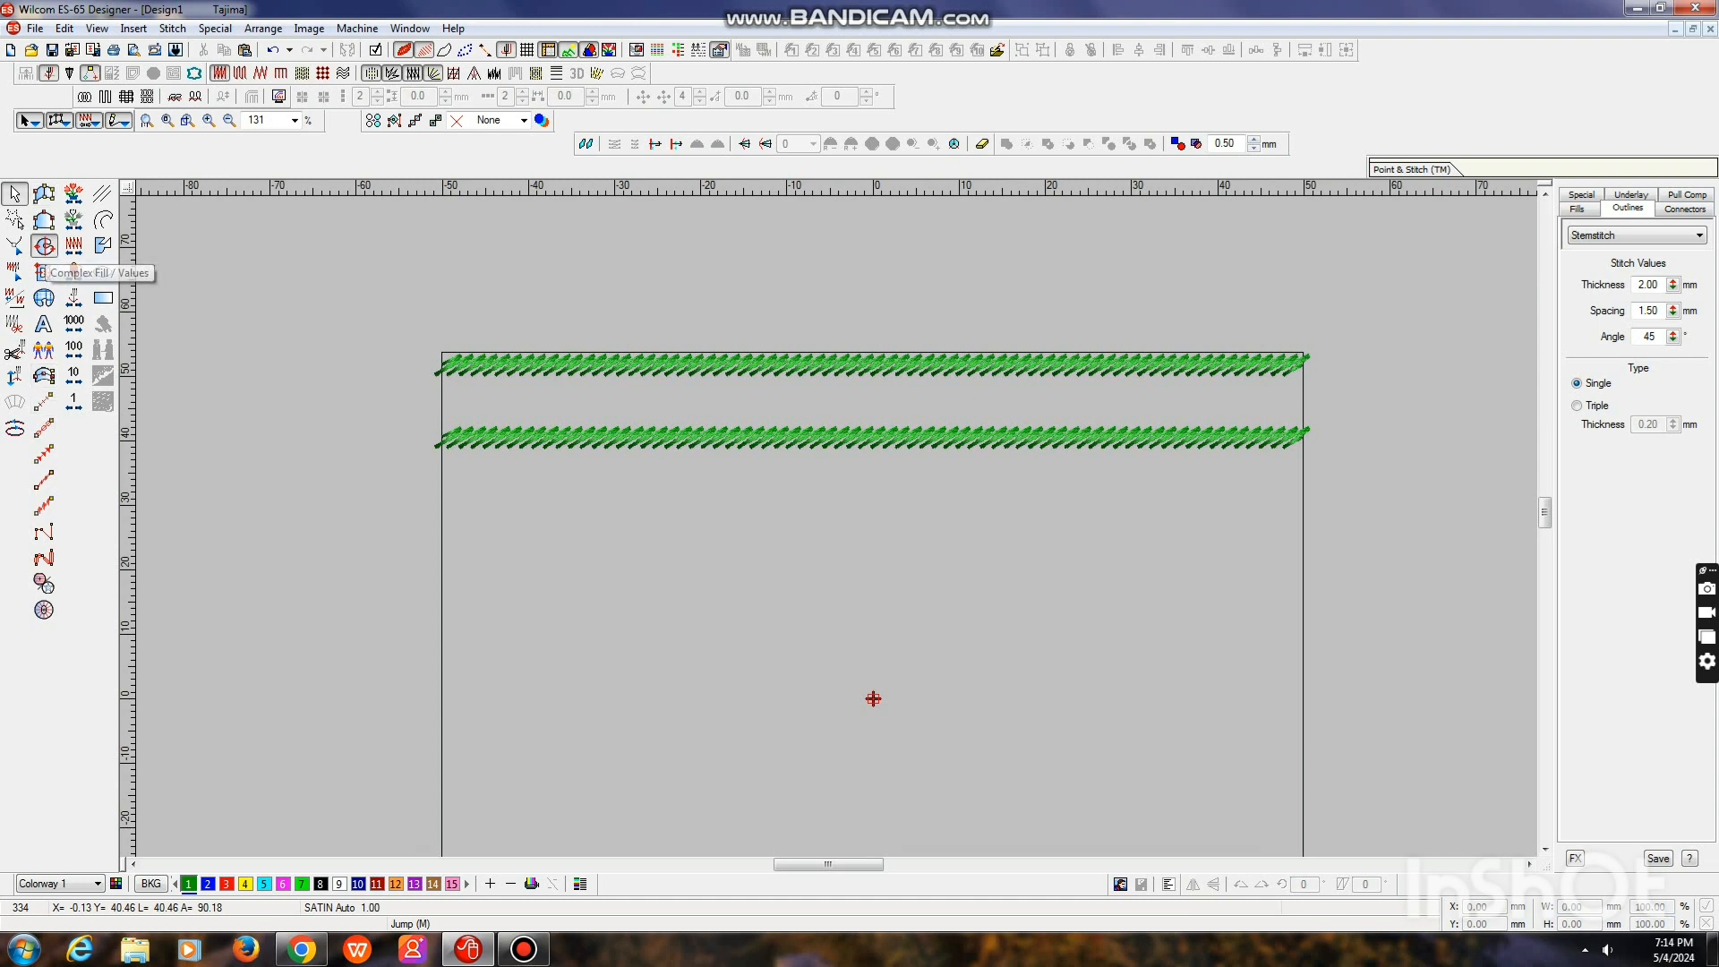
left_click(43, 375)
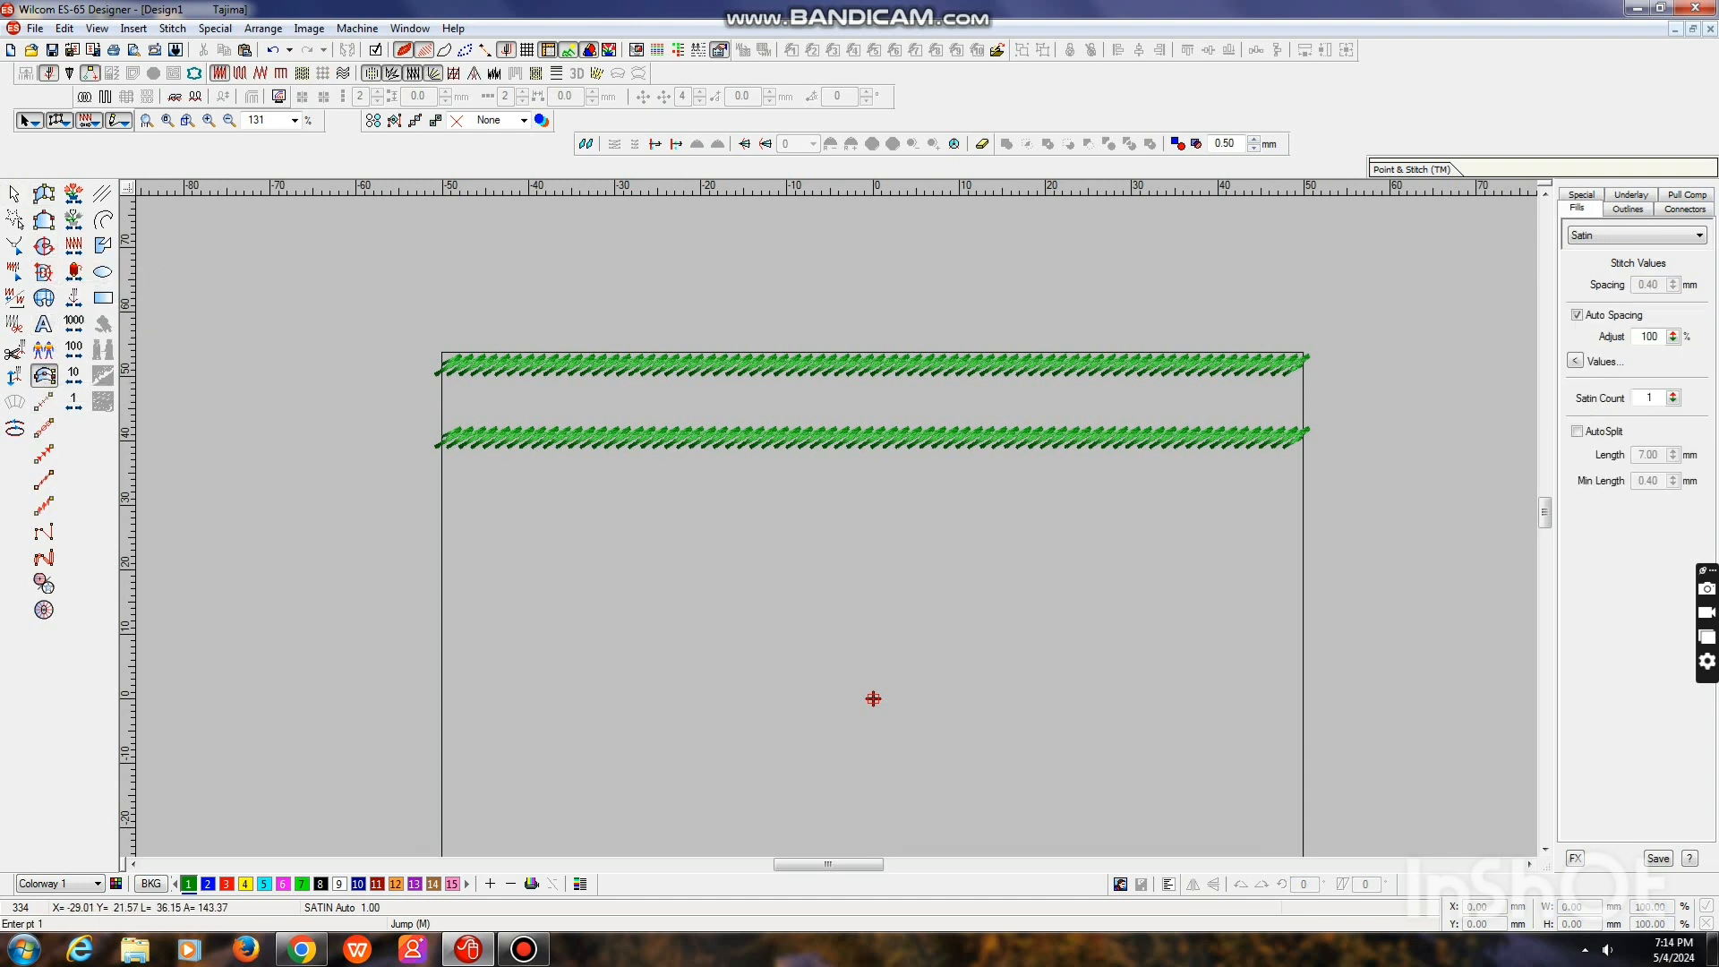
left_click(443, 402)
left_click(1302, 396)
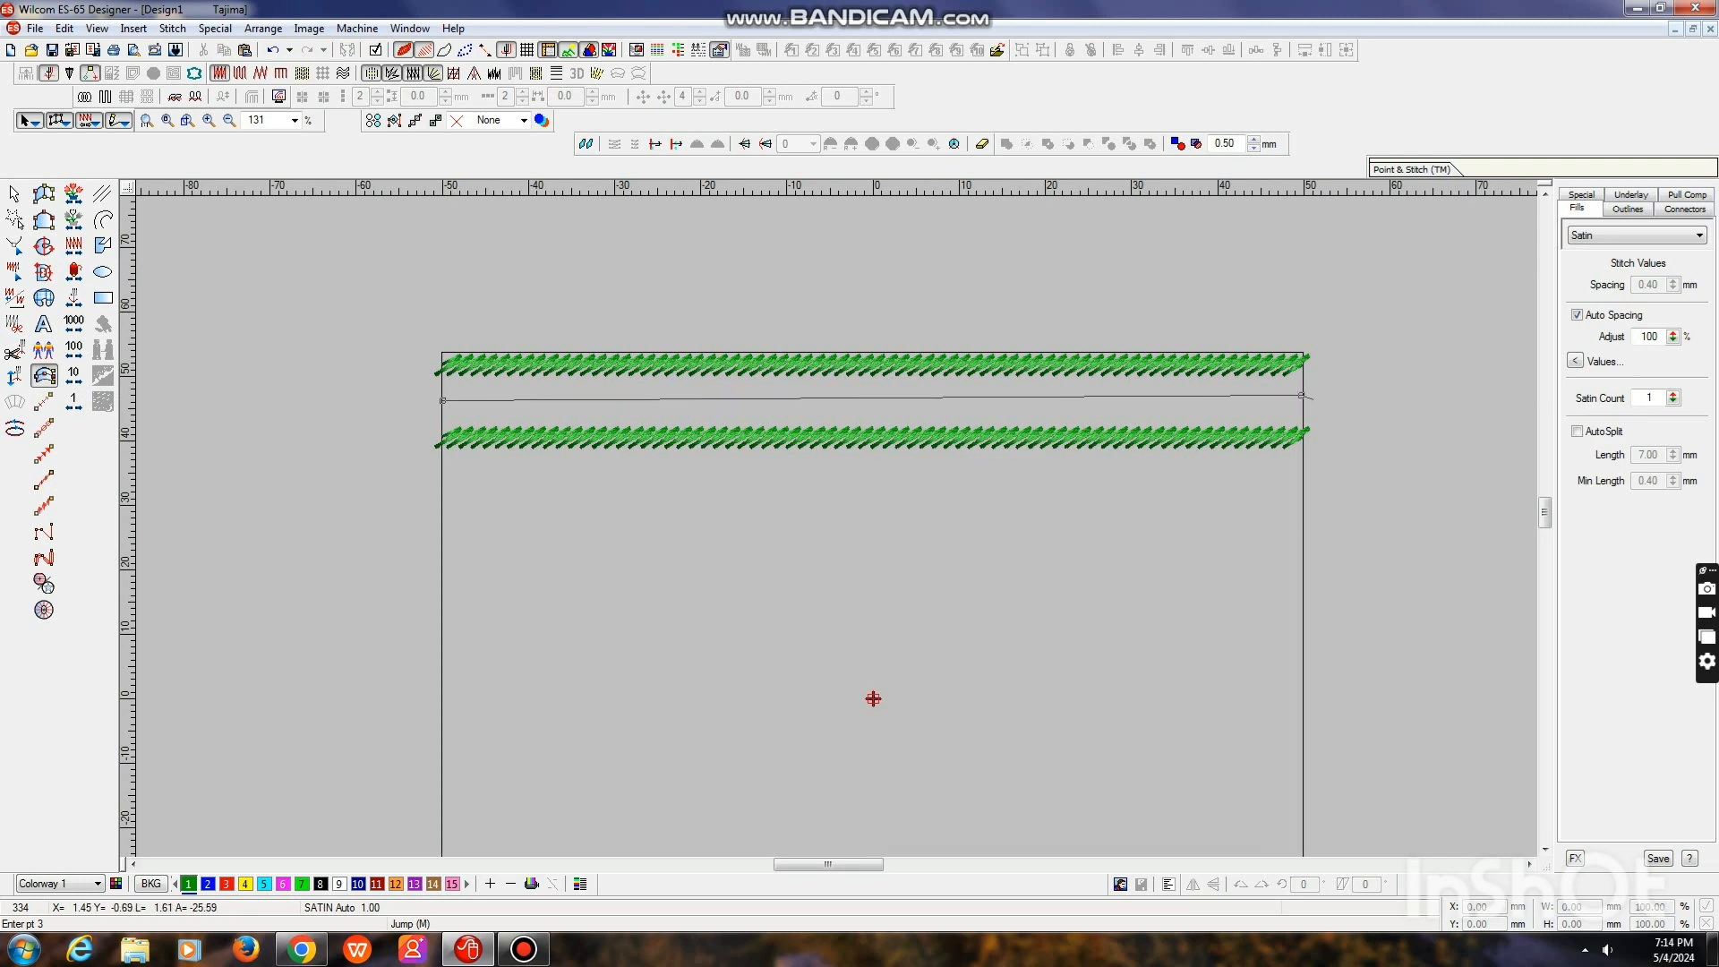
key("Return")
key("Return")
left_click(14, 194)
key("z")
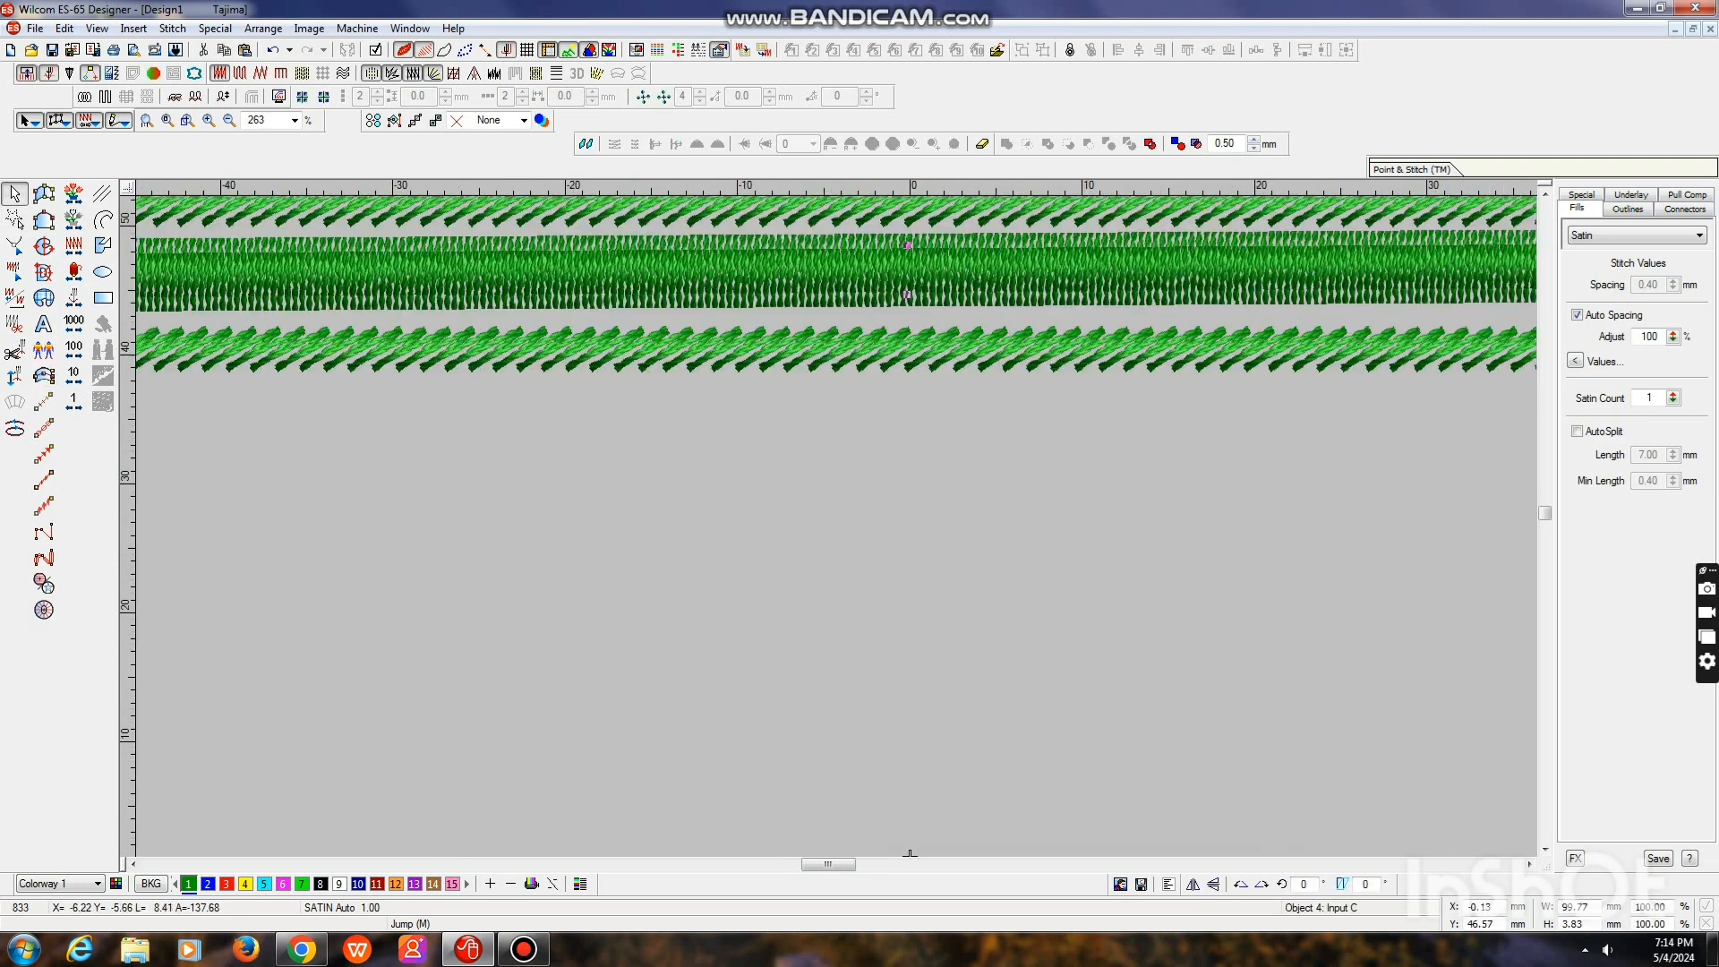
key("shift+z")
key("t")
key("Escape")
Delete the slightly slanted satin column between the two stem stitch bands
left_click(717, 399)
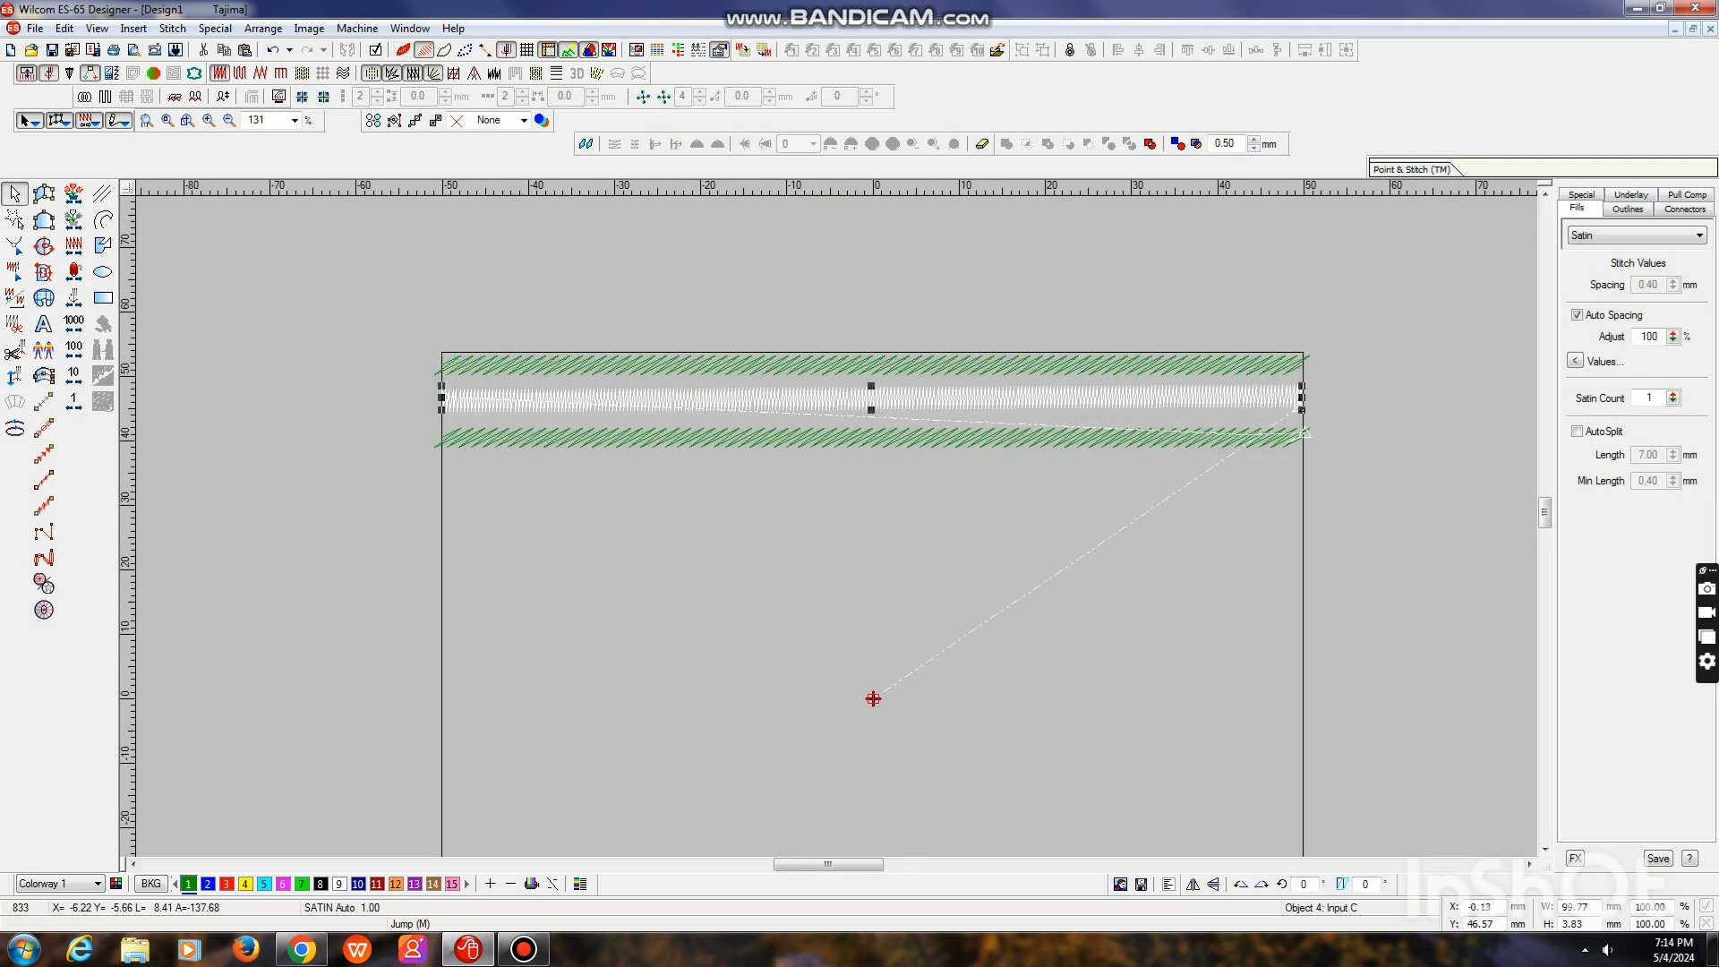
left_click(717, 438)
left_click(716, 399)
key("Delete")
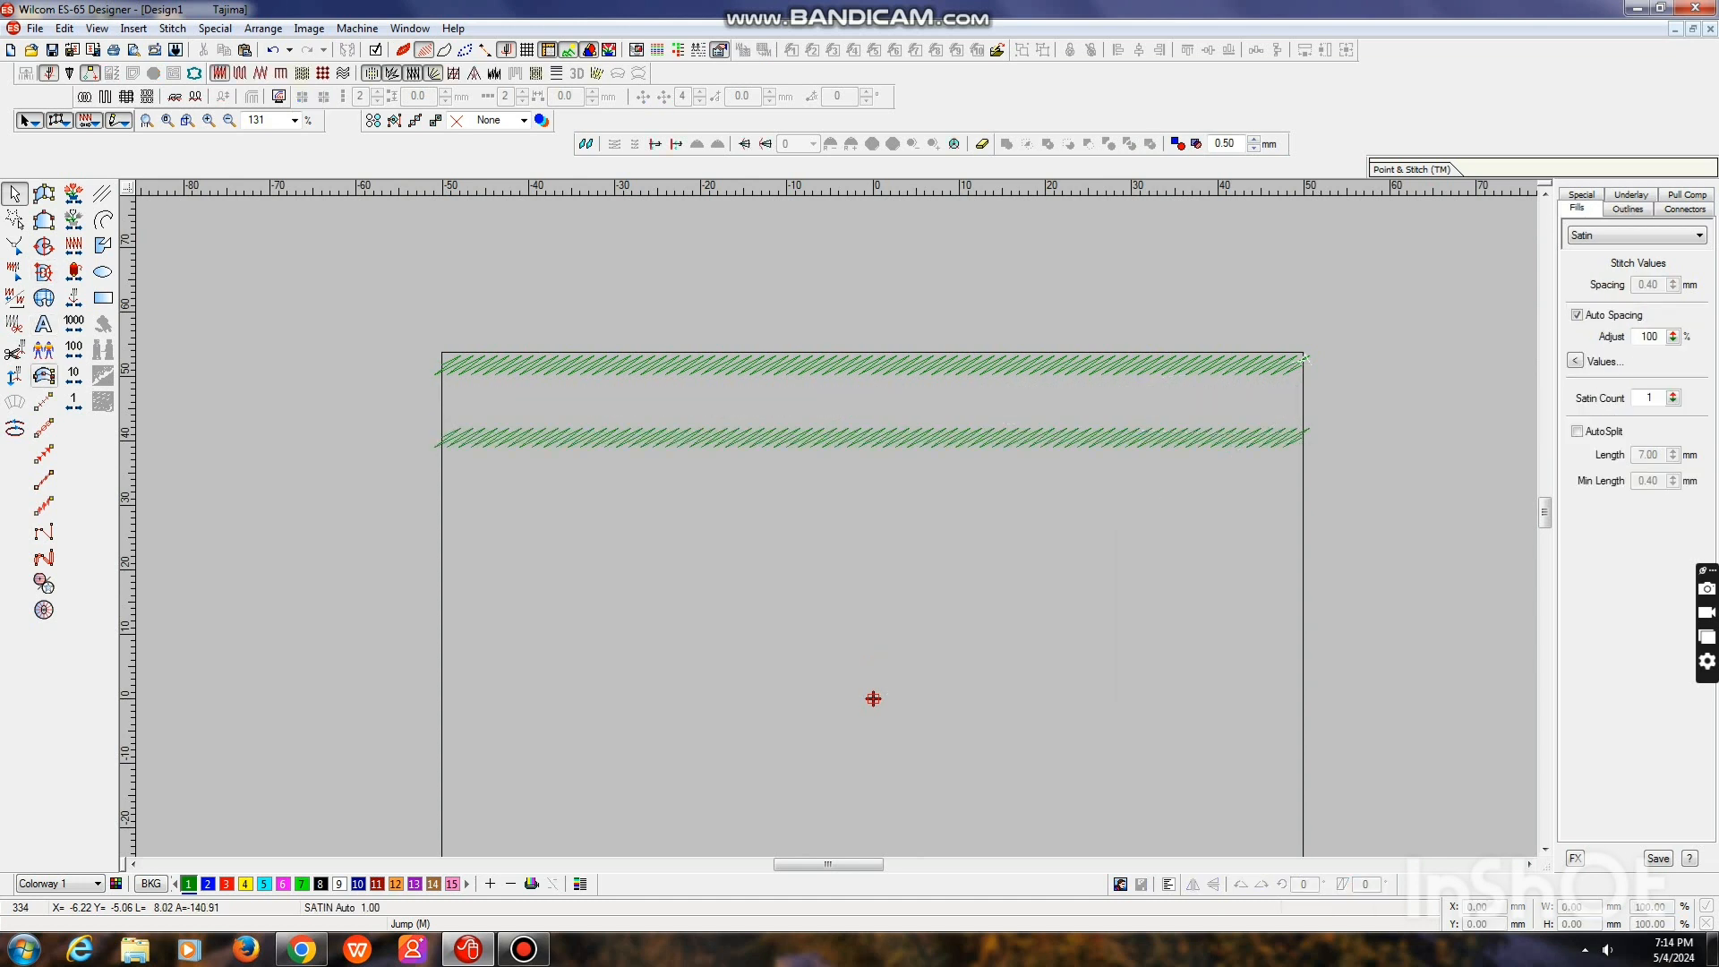
Digitize a level Input C satin column about 100 mm long and 3 mm wide between the stem stitch bands, and give it color 11
left_click(43, 375)
left_click(442, 396)
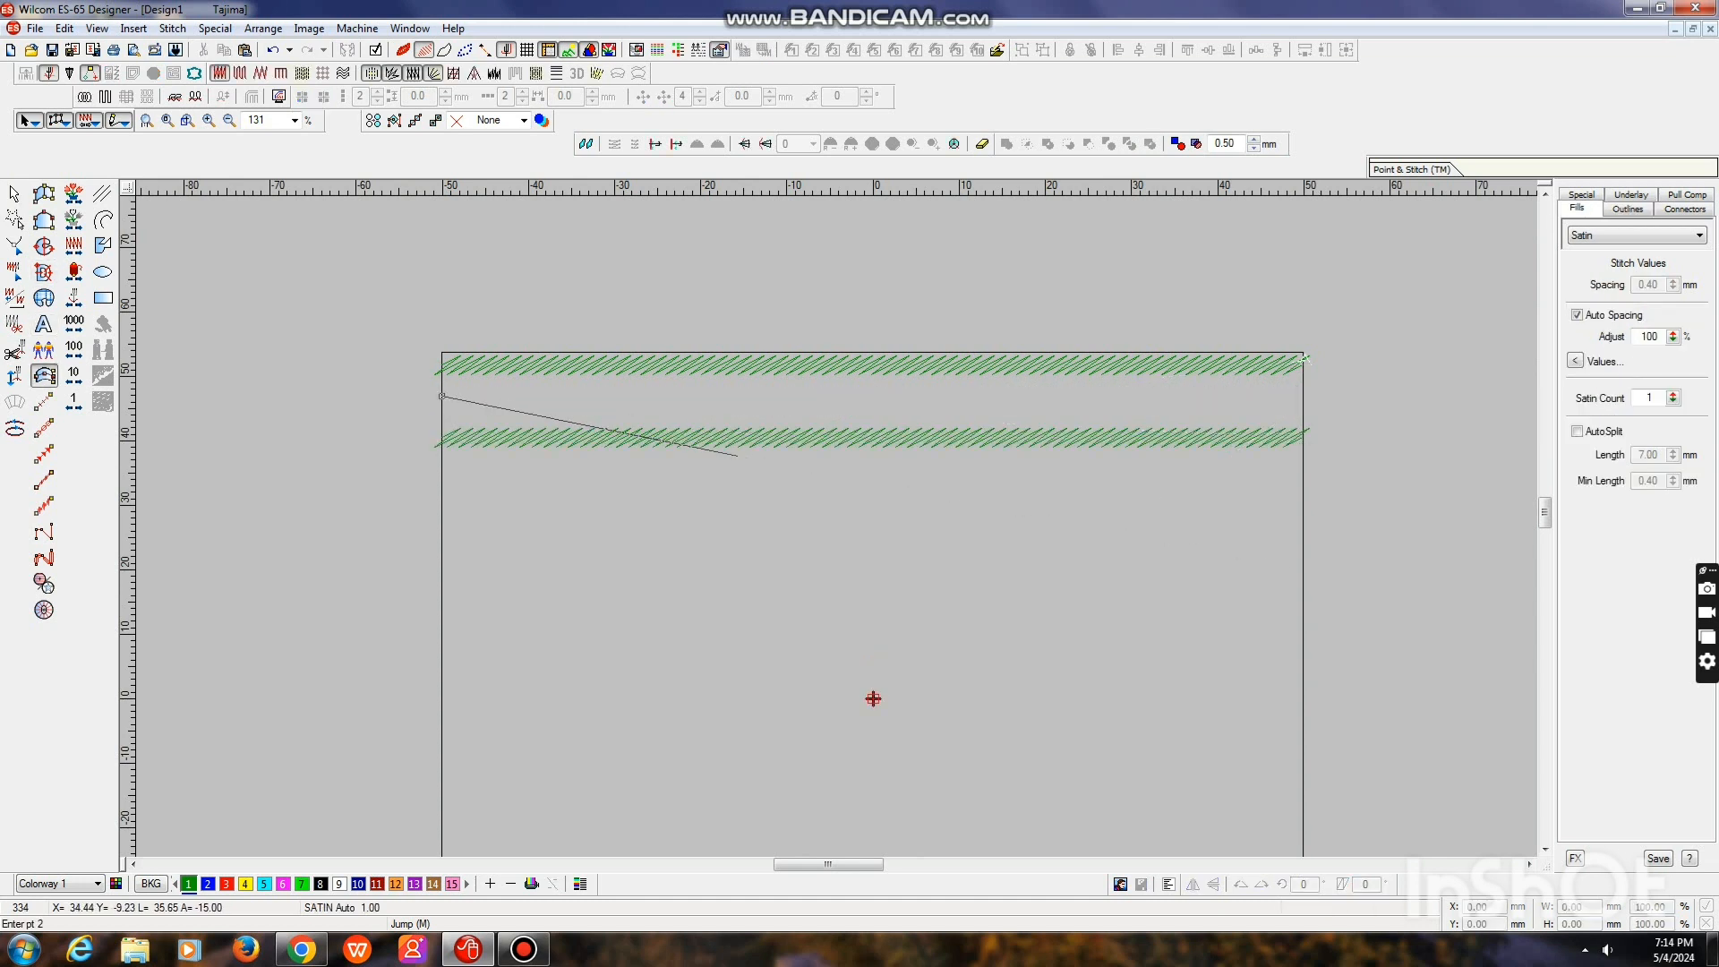
left_click(1303, 396)
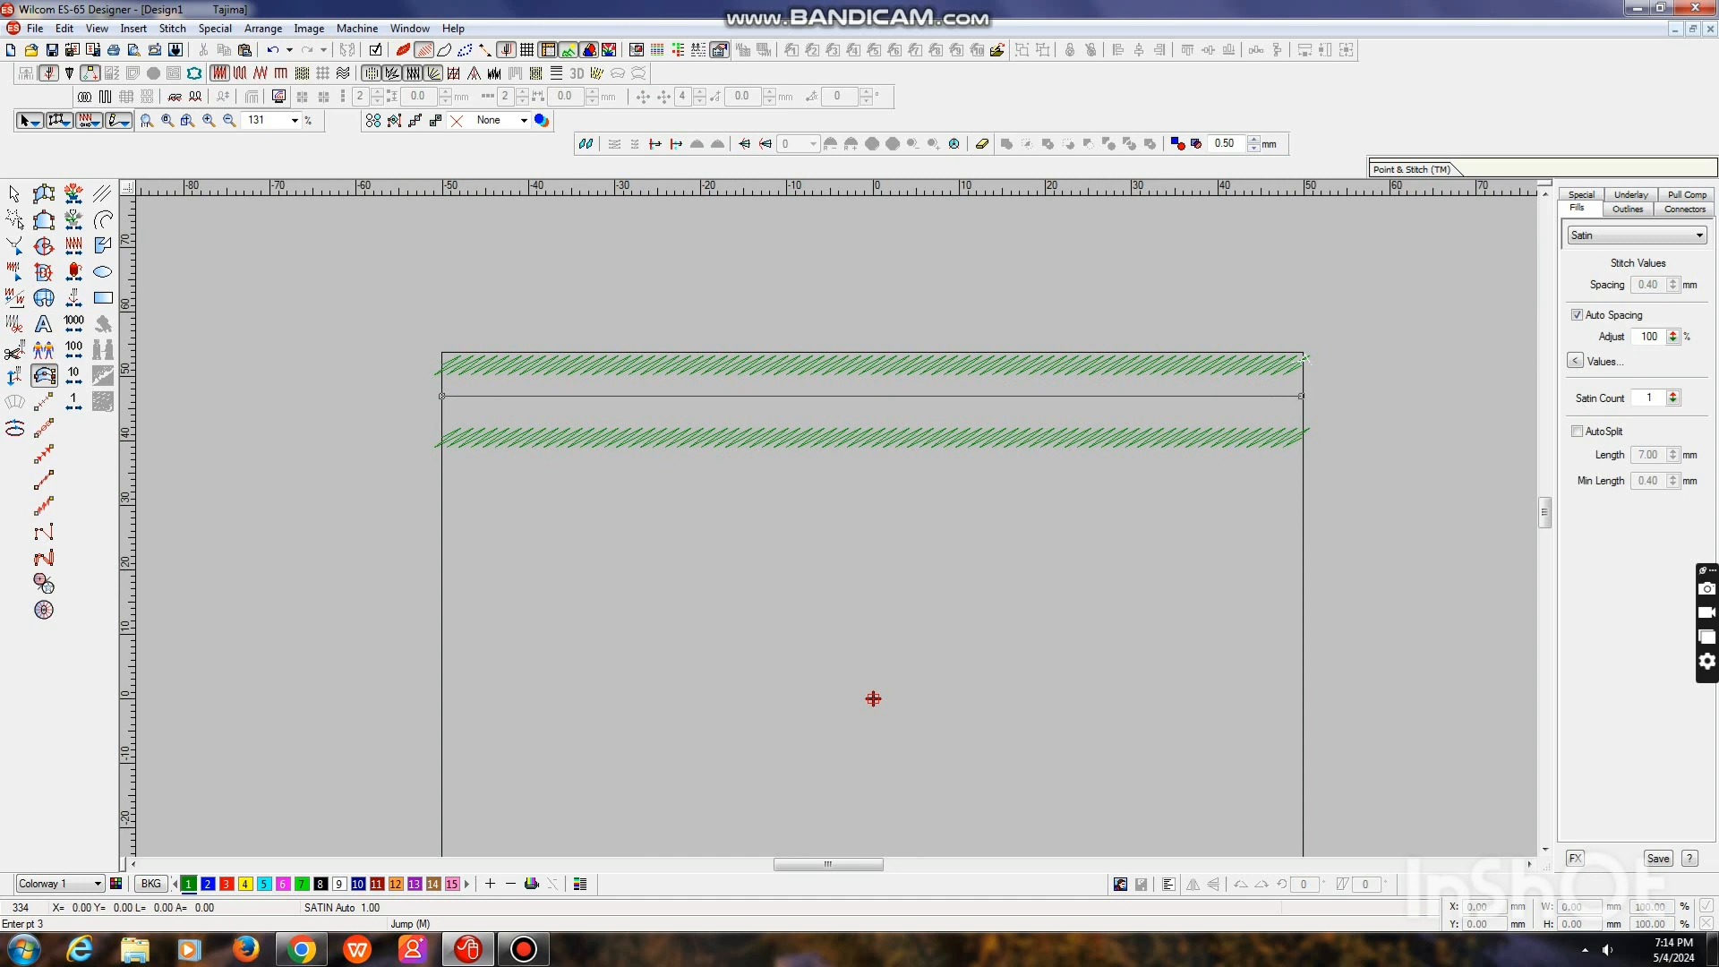
key("Return")
key("Return")
key("t")
key("Escape")
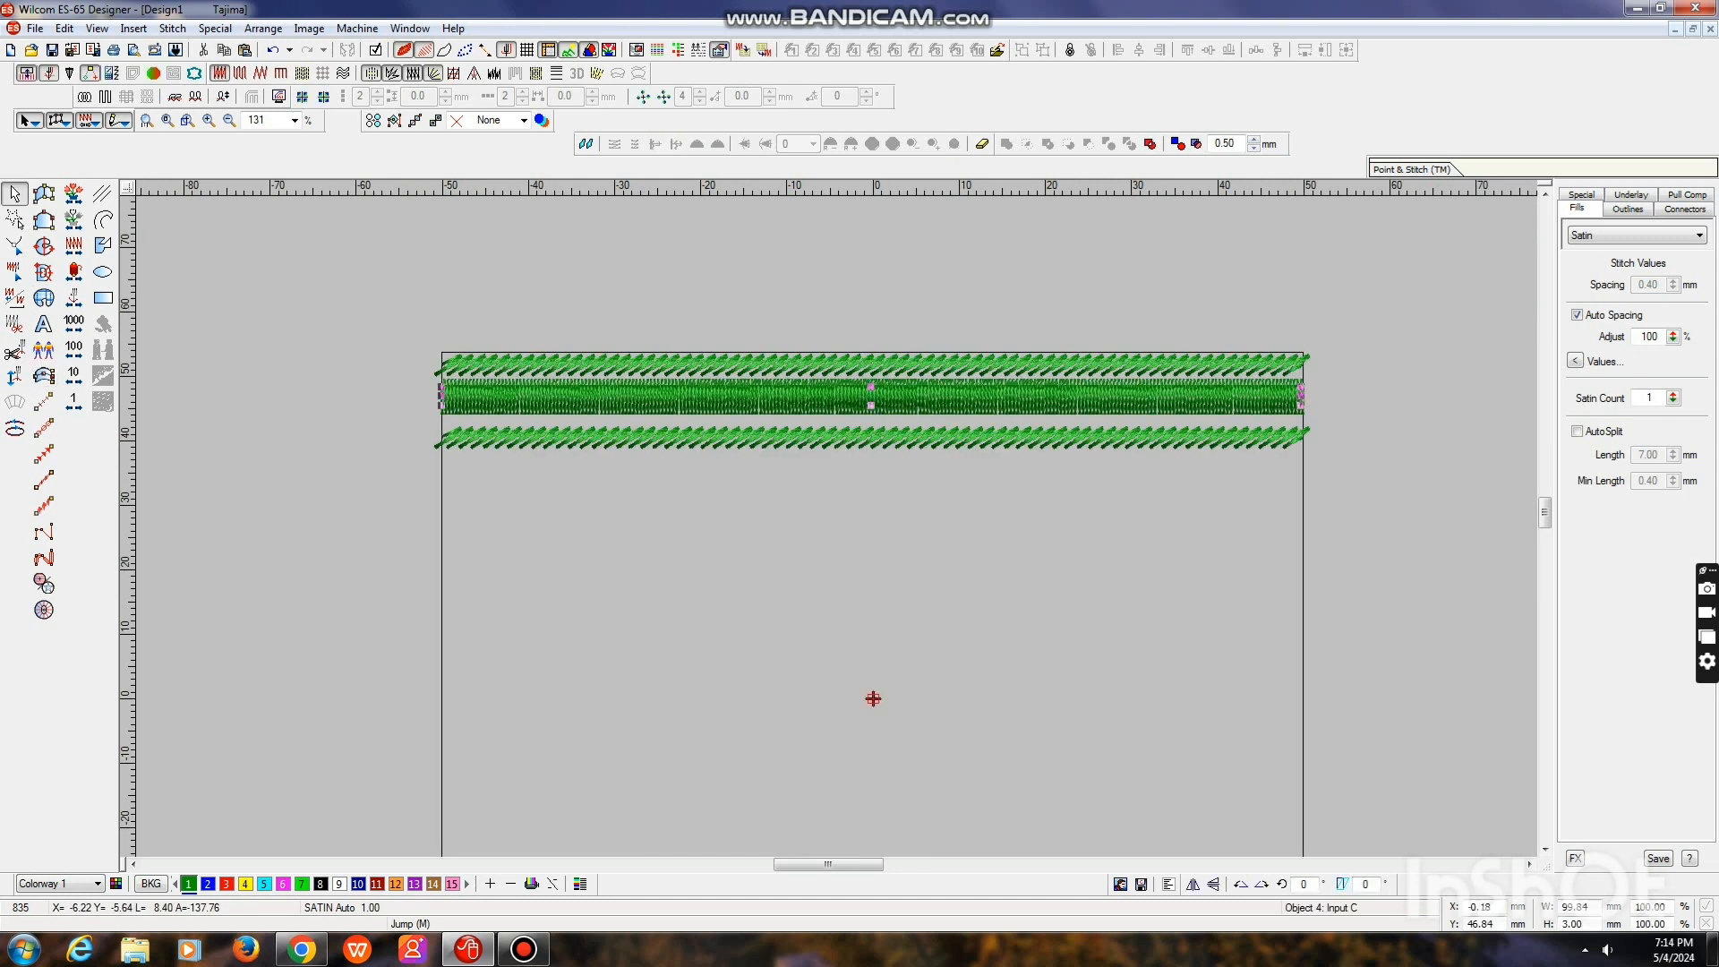
left_click(377, 884)
Set the thickness of both stem stitch bands to 2 mm
left_click(573, 364)
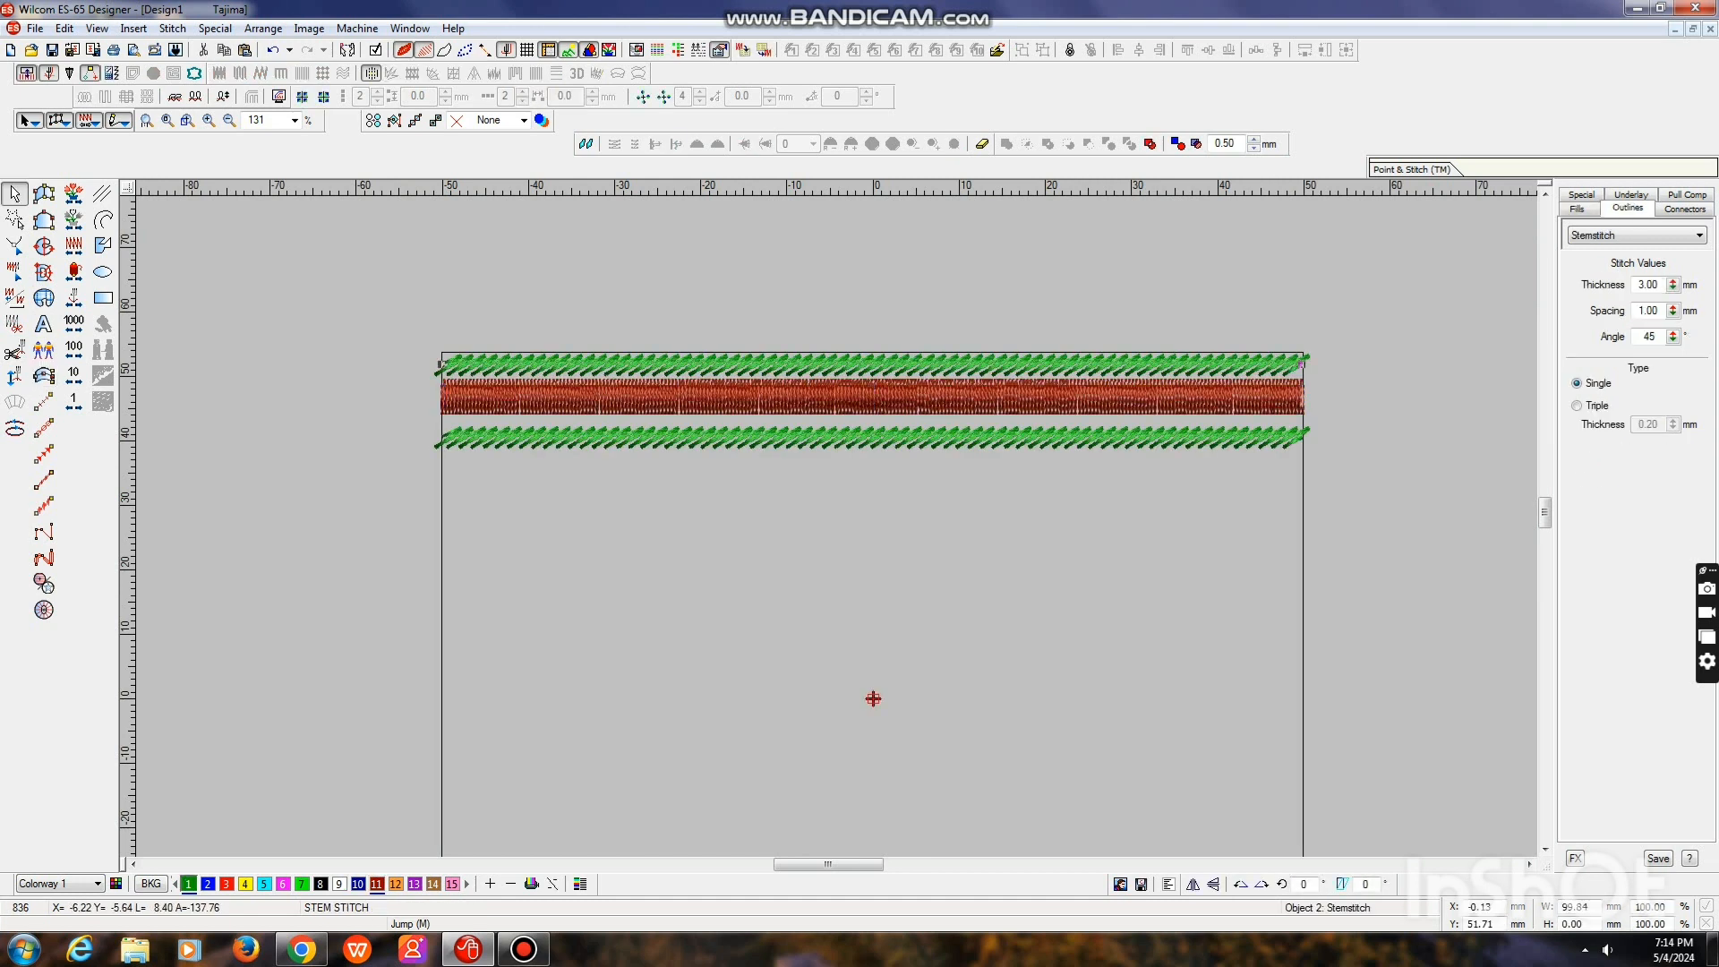
left_click_drag(1660, 284, 1636, 284)
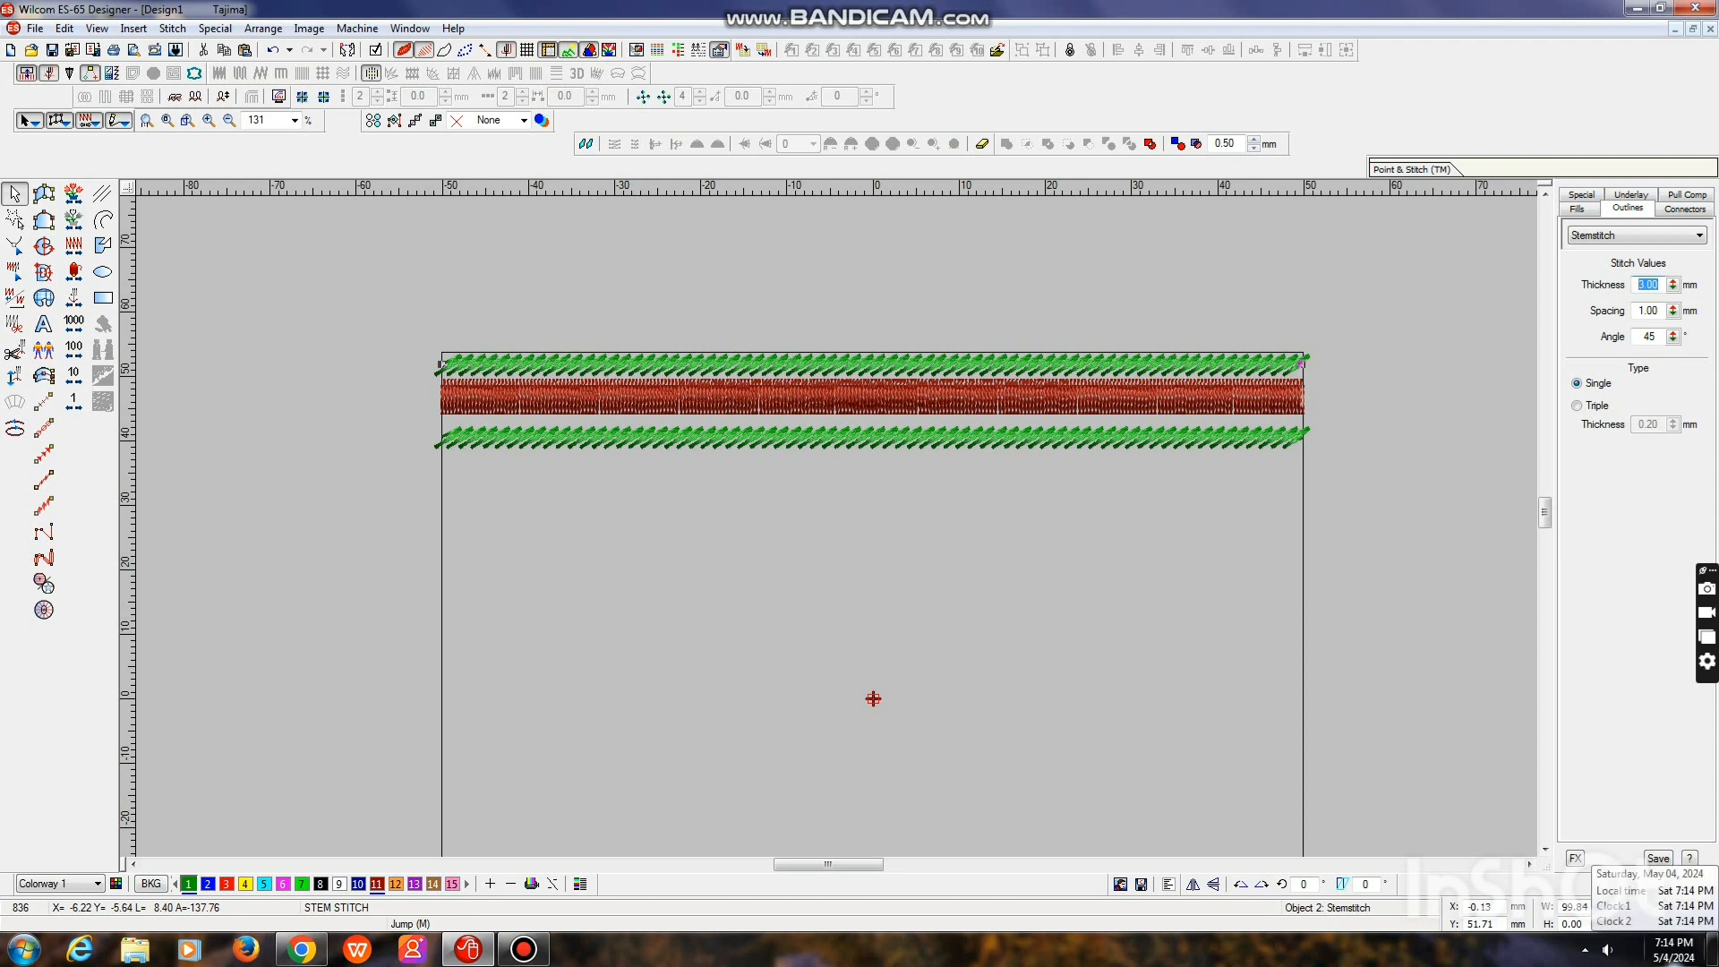
type("1.5")
key("Return")
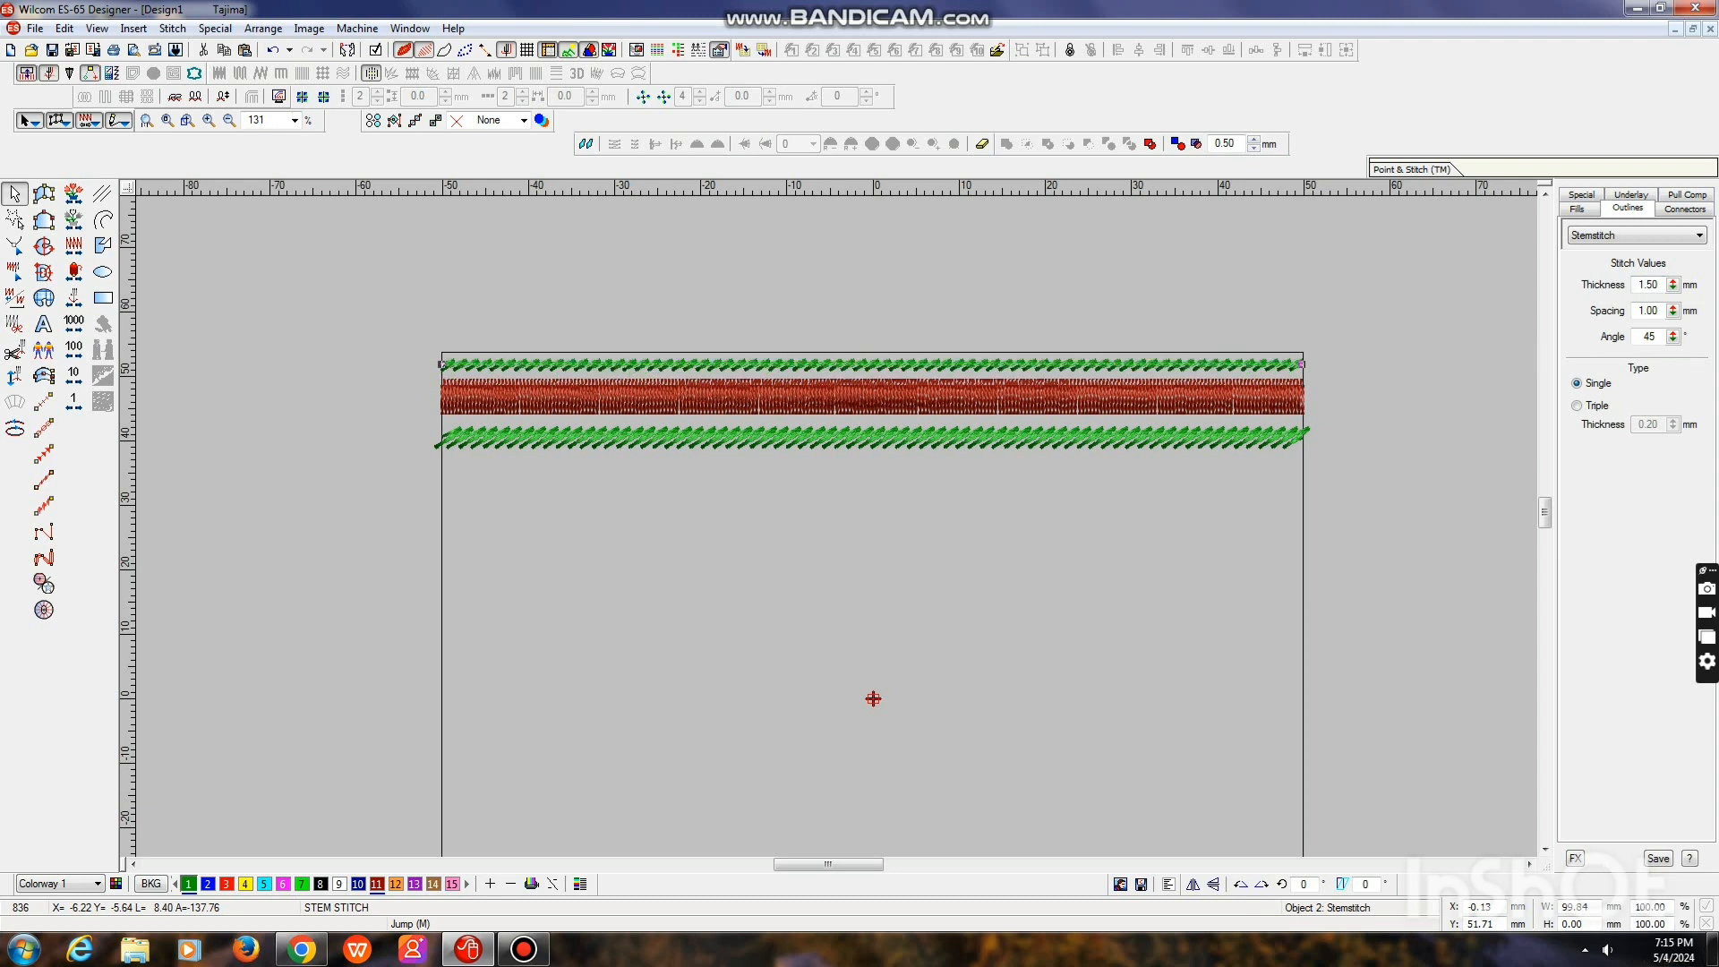
key("Return")
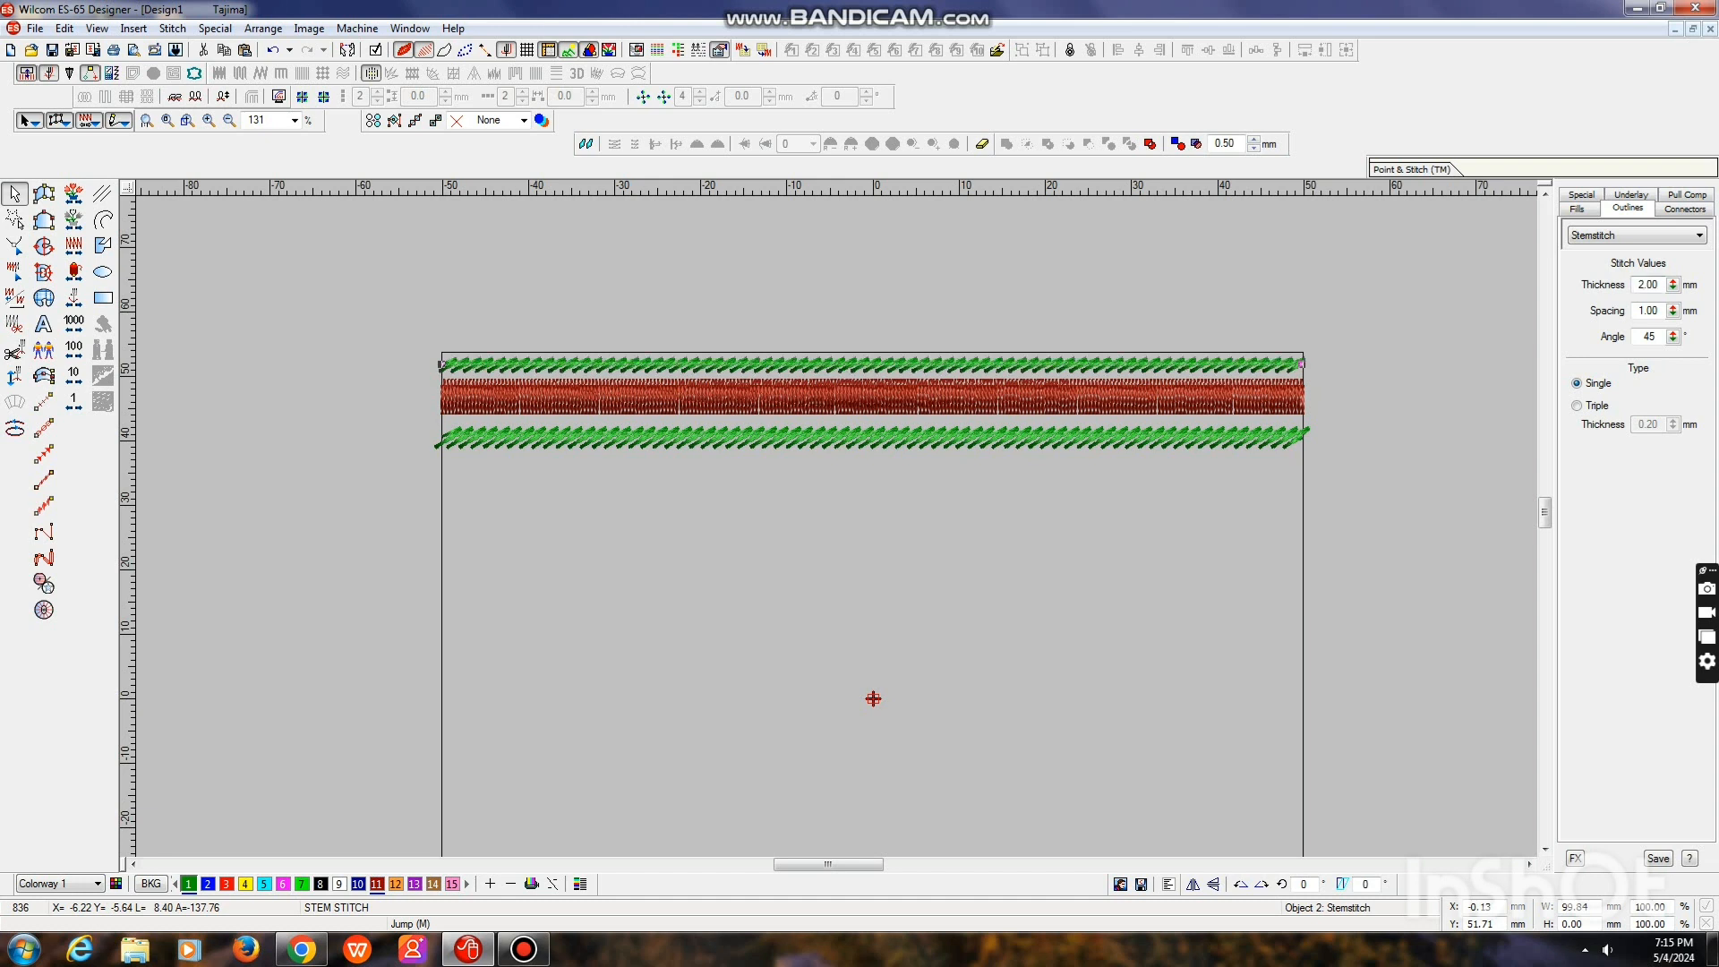
type("2")
key("Return")
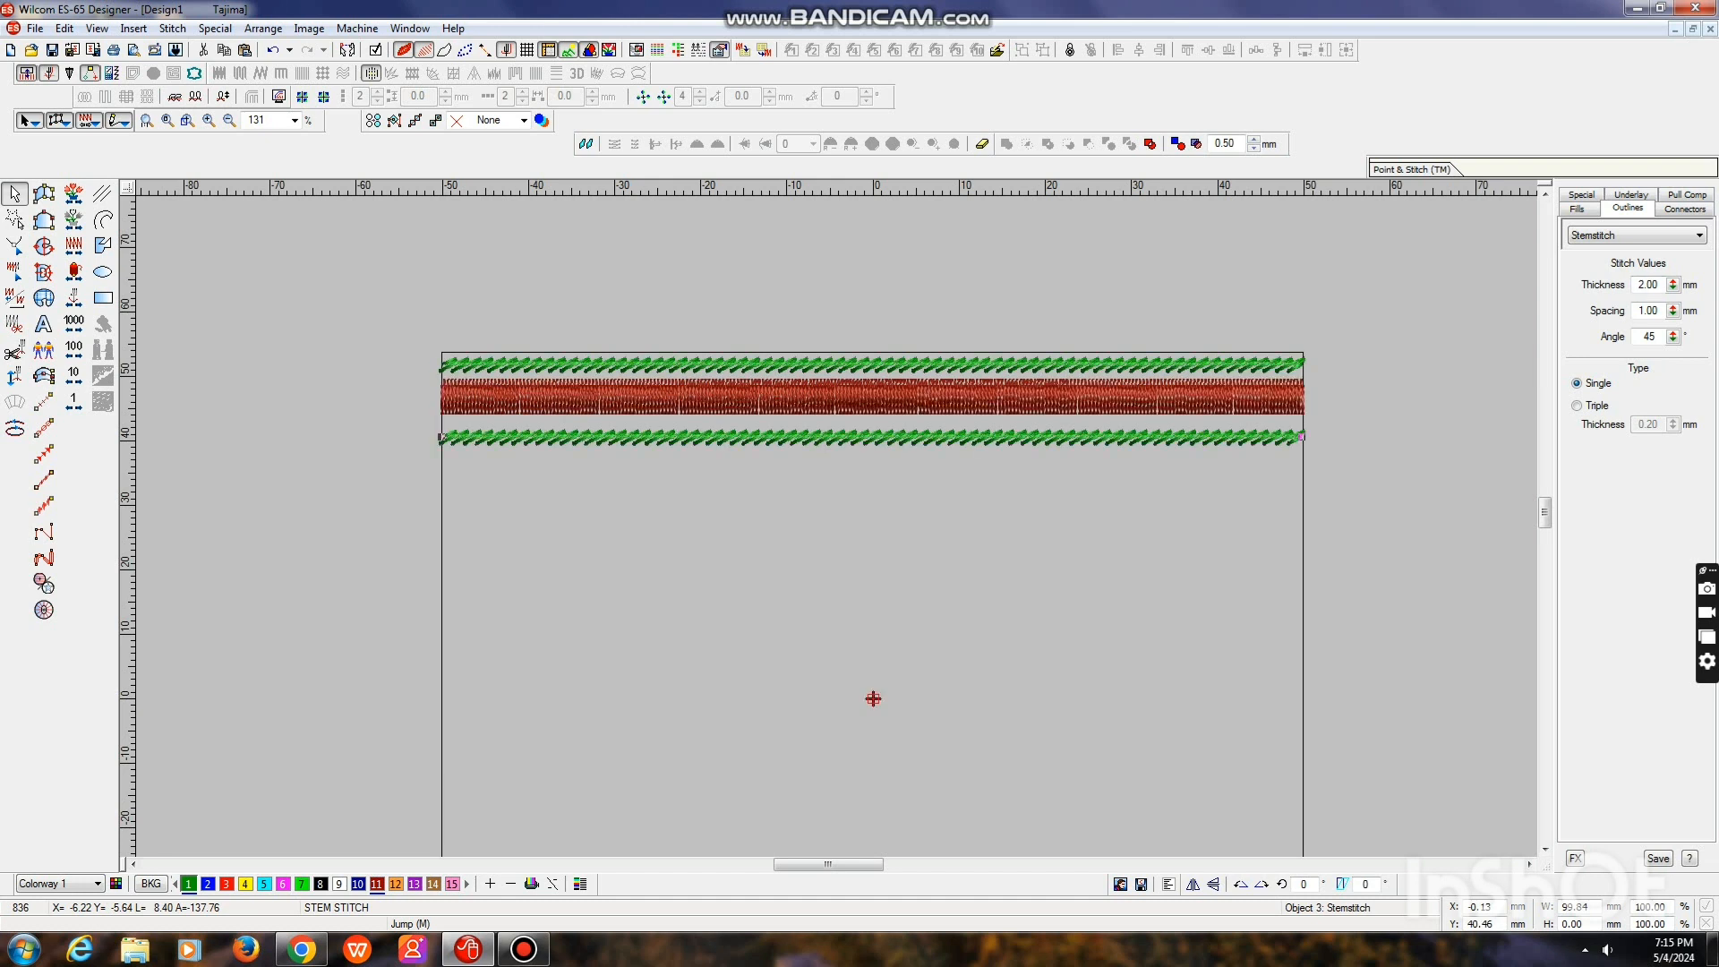
Move the satin column up against the top stem stitch band, and place the lower band directly along the column's bottom edge
left_click(871, 389)
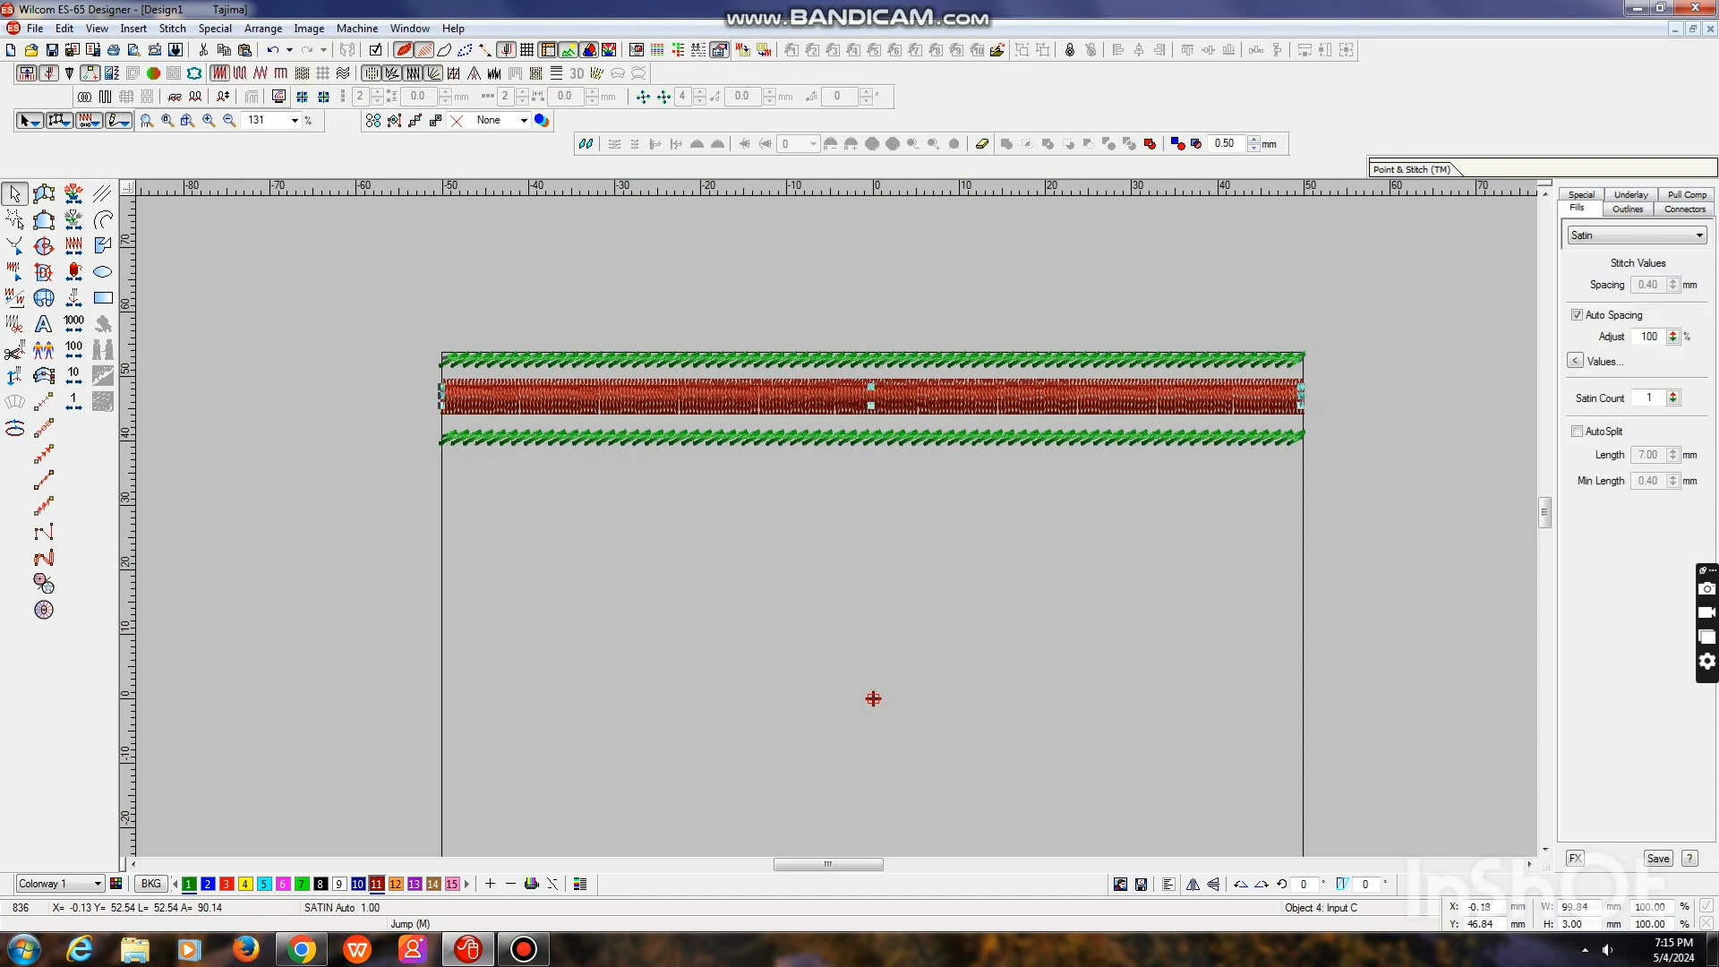
left_click_drag(872, 389, 871, 365)
left_click(872, 437)
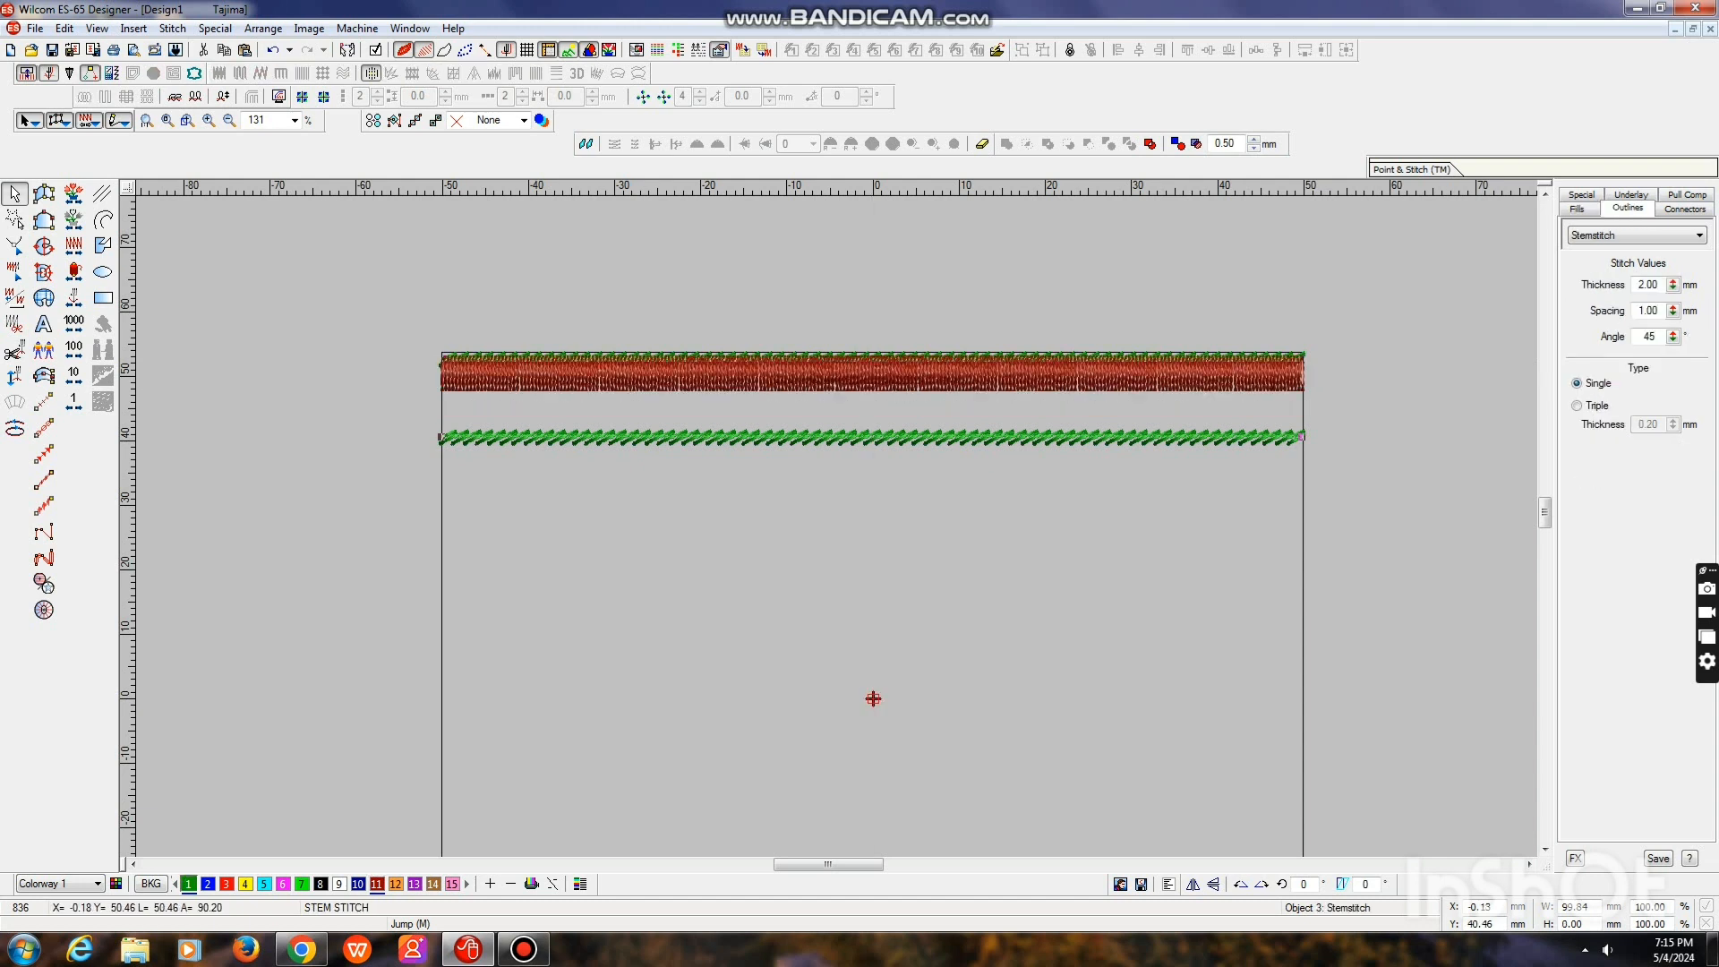
left_click_drag(871, 437, 871, 401)
left_click_drag(871, 400, 871, 393)
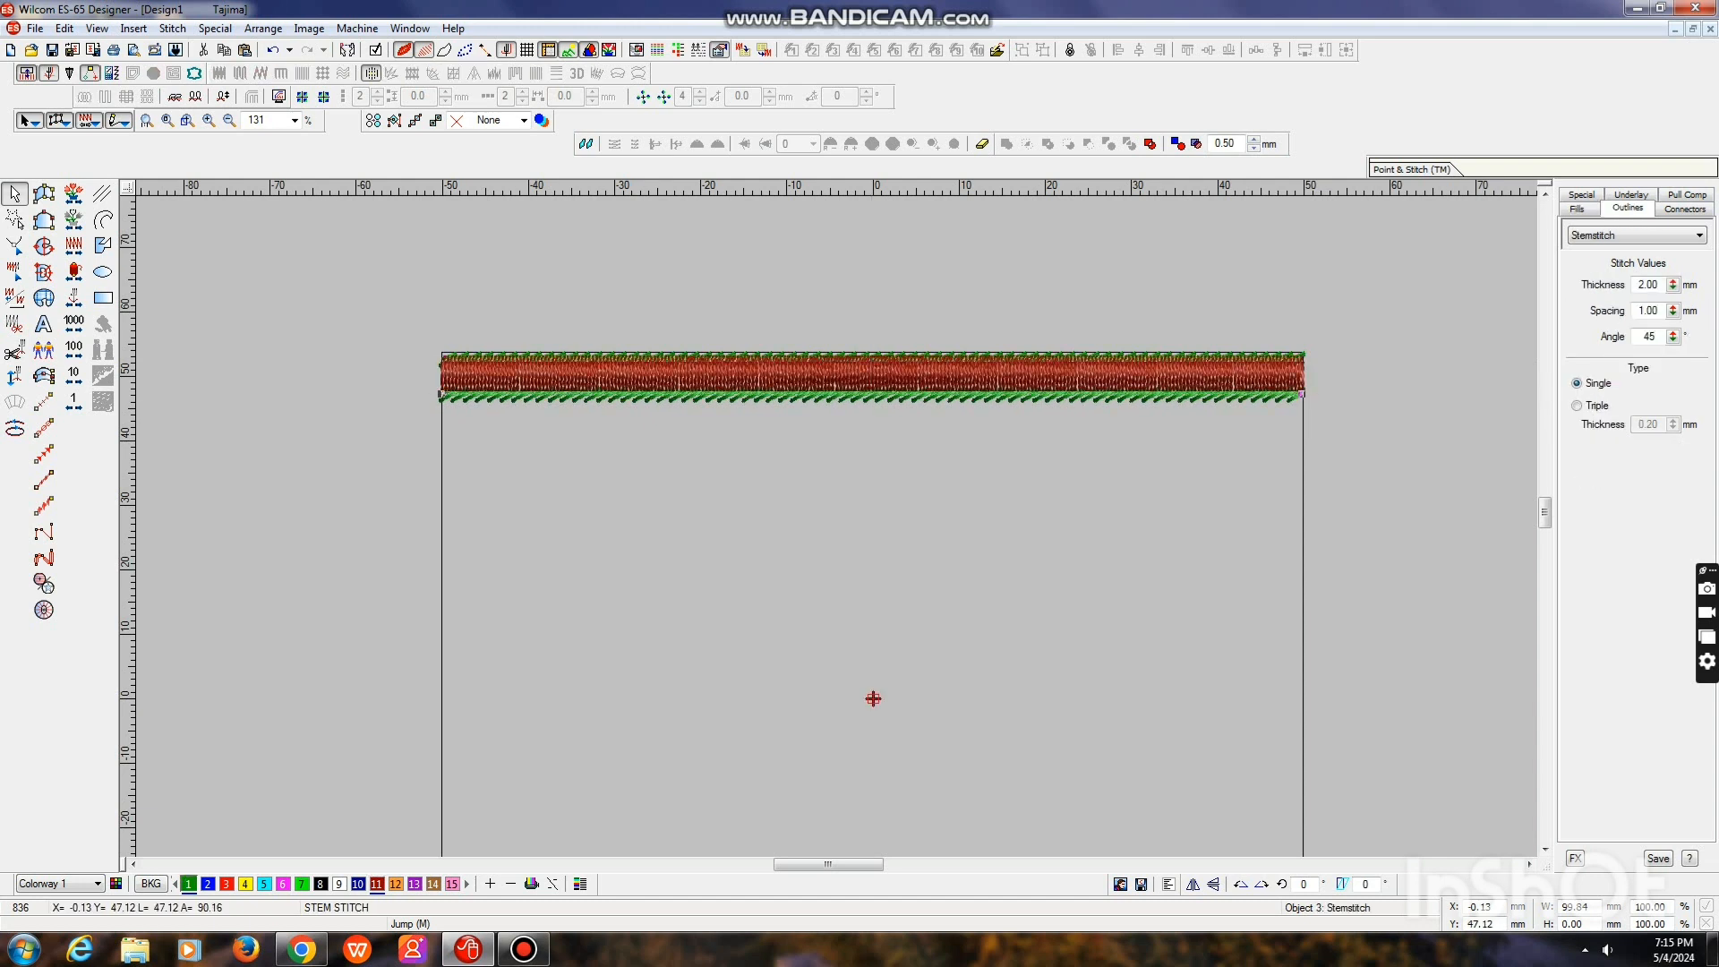
Select both green stem stitch bands together, then cut and paste them so they stitch on top of the satin column
key("x")
key("t")
left_click(65, 29)
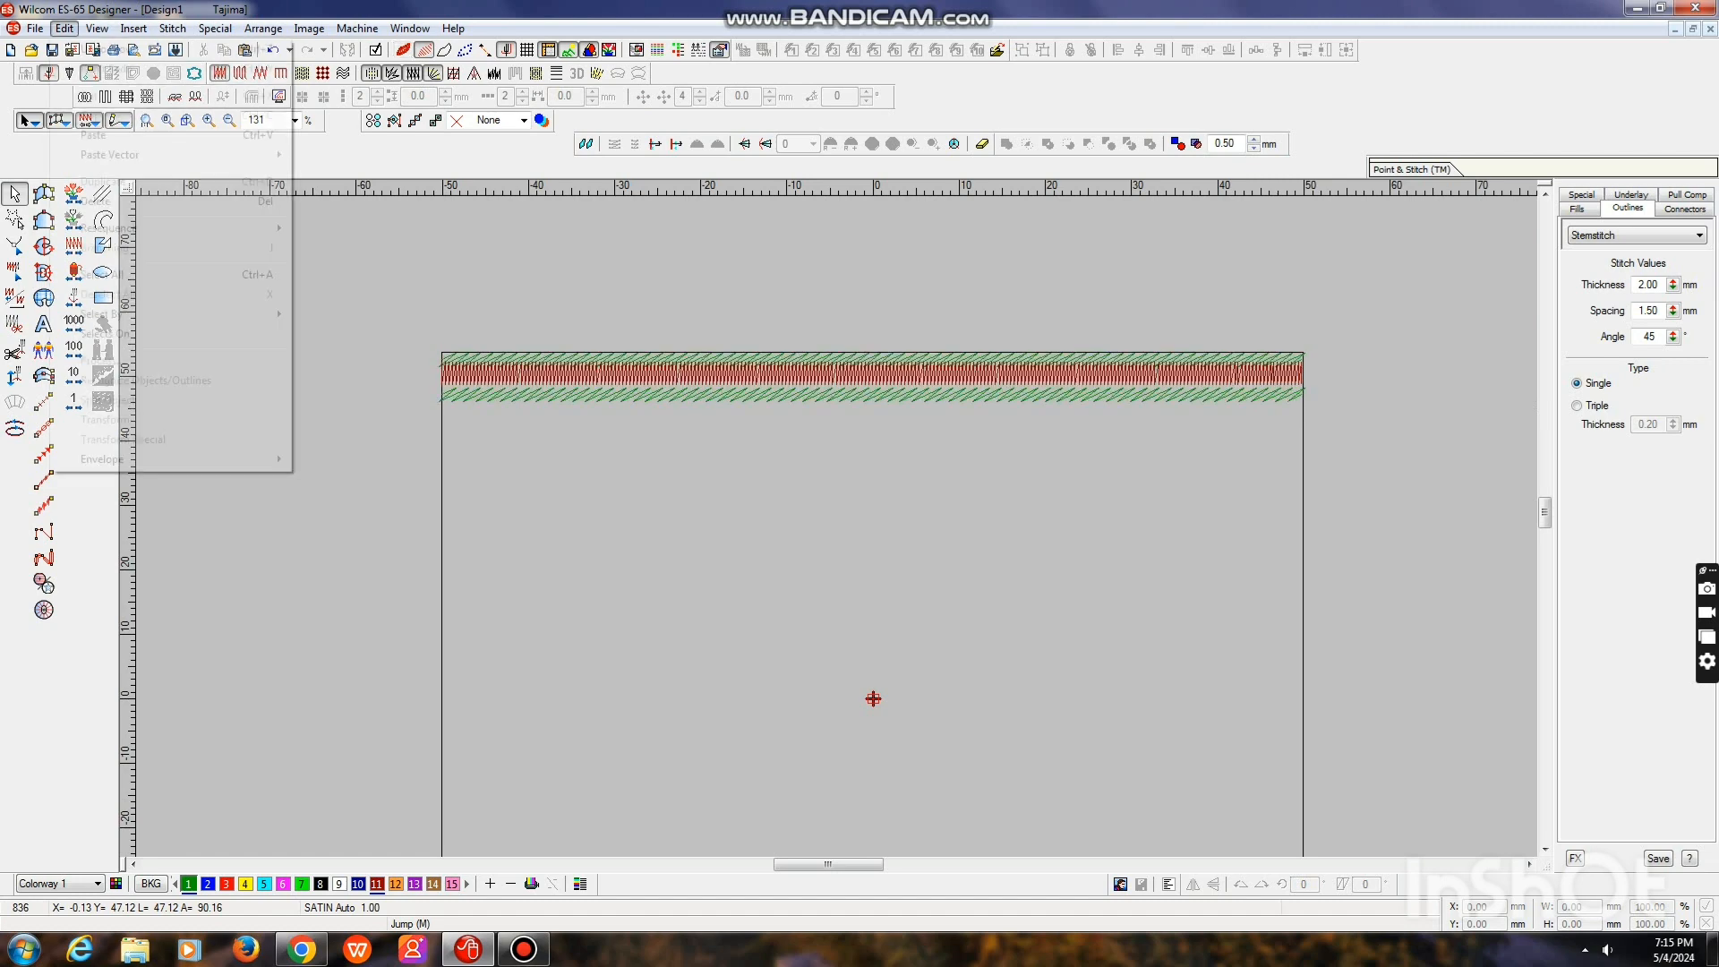
mouse_move(102, 314)
left_click(335, 315)
left_click(772, 413)
left_click(1070, 413)
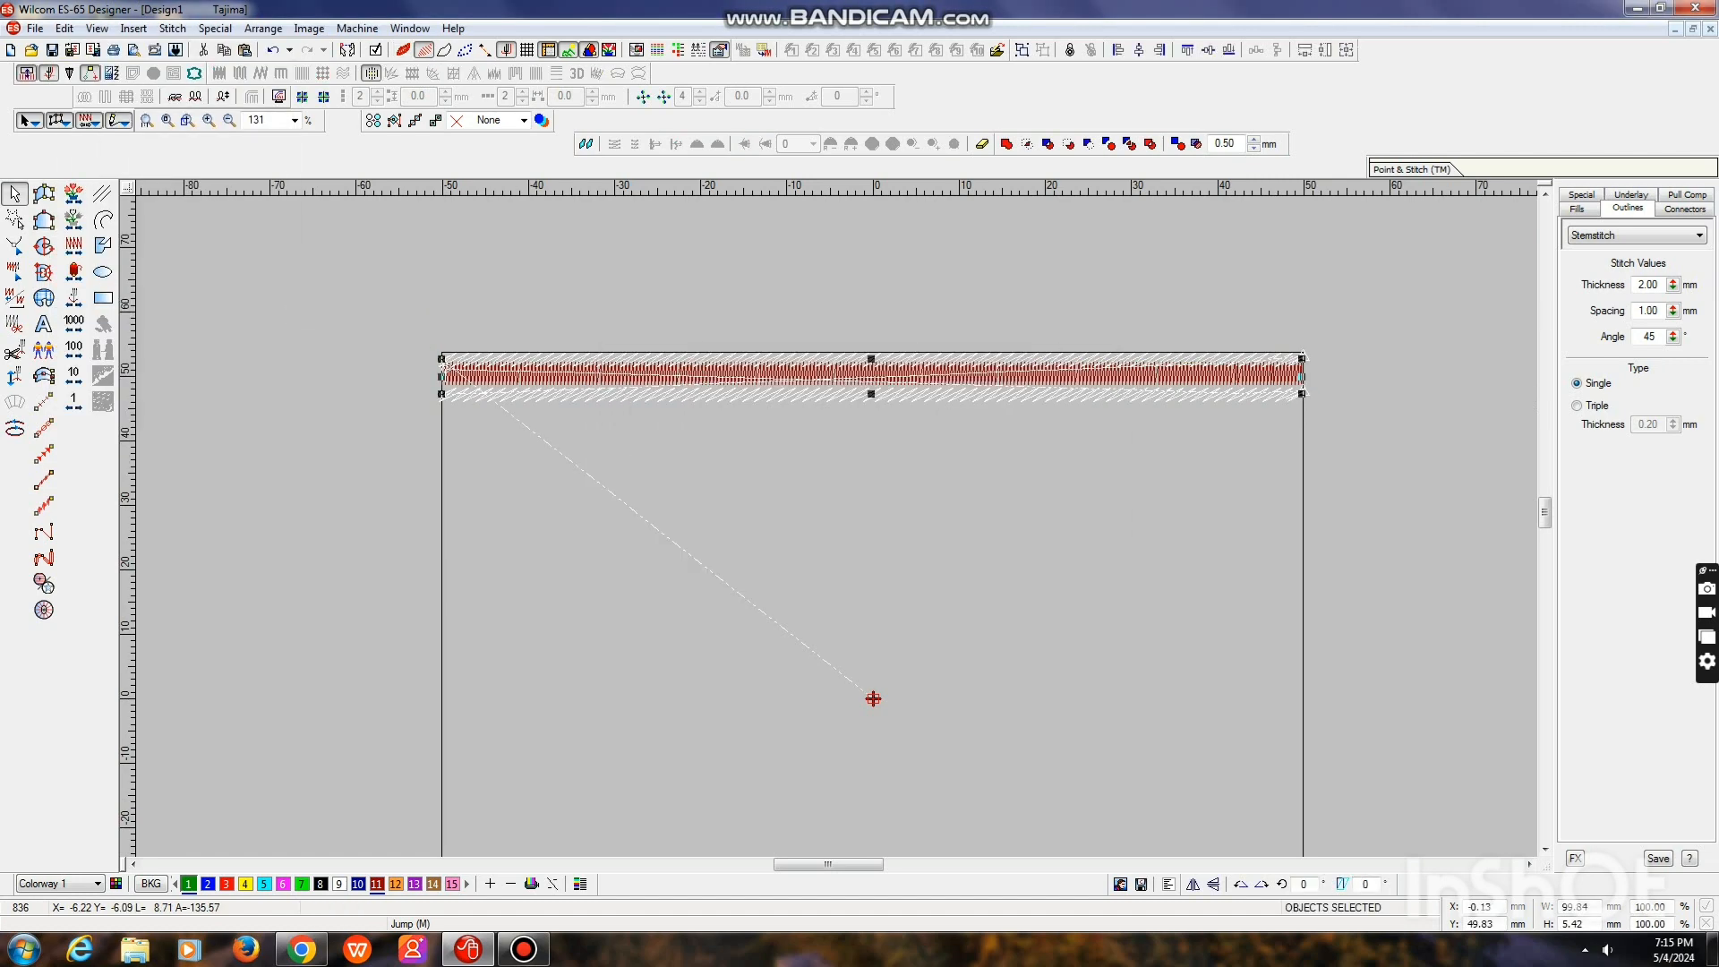
key("ctrl+x")
key("ctrl+v")
Nudge the lower stem stitch band up about 1 mm so it overlaps the satin column's bottom edge
key("x")
left_click(871, 394)
left_click_drag(872, 394, 871, 389)
key("x")
key("t")
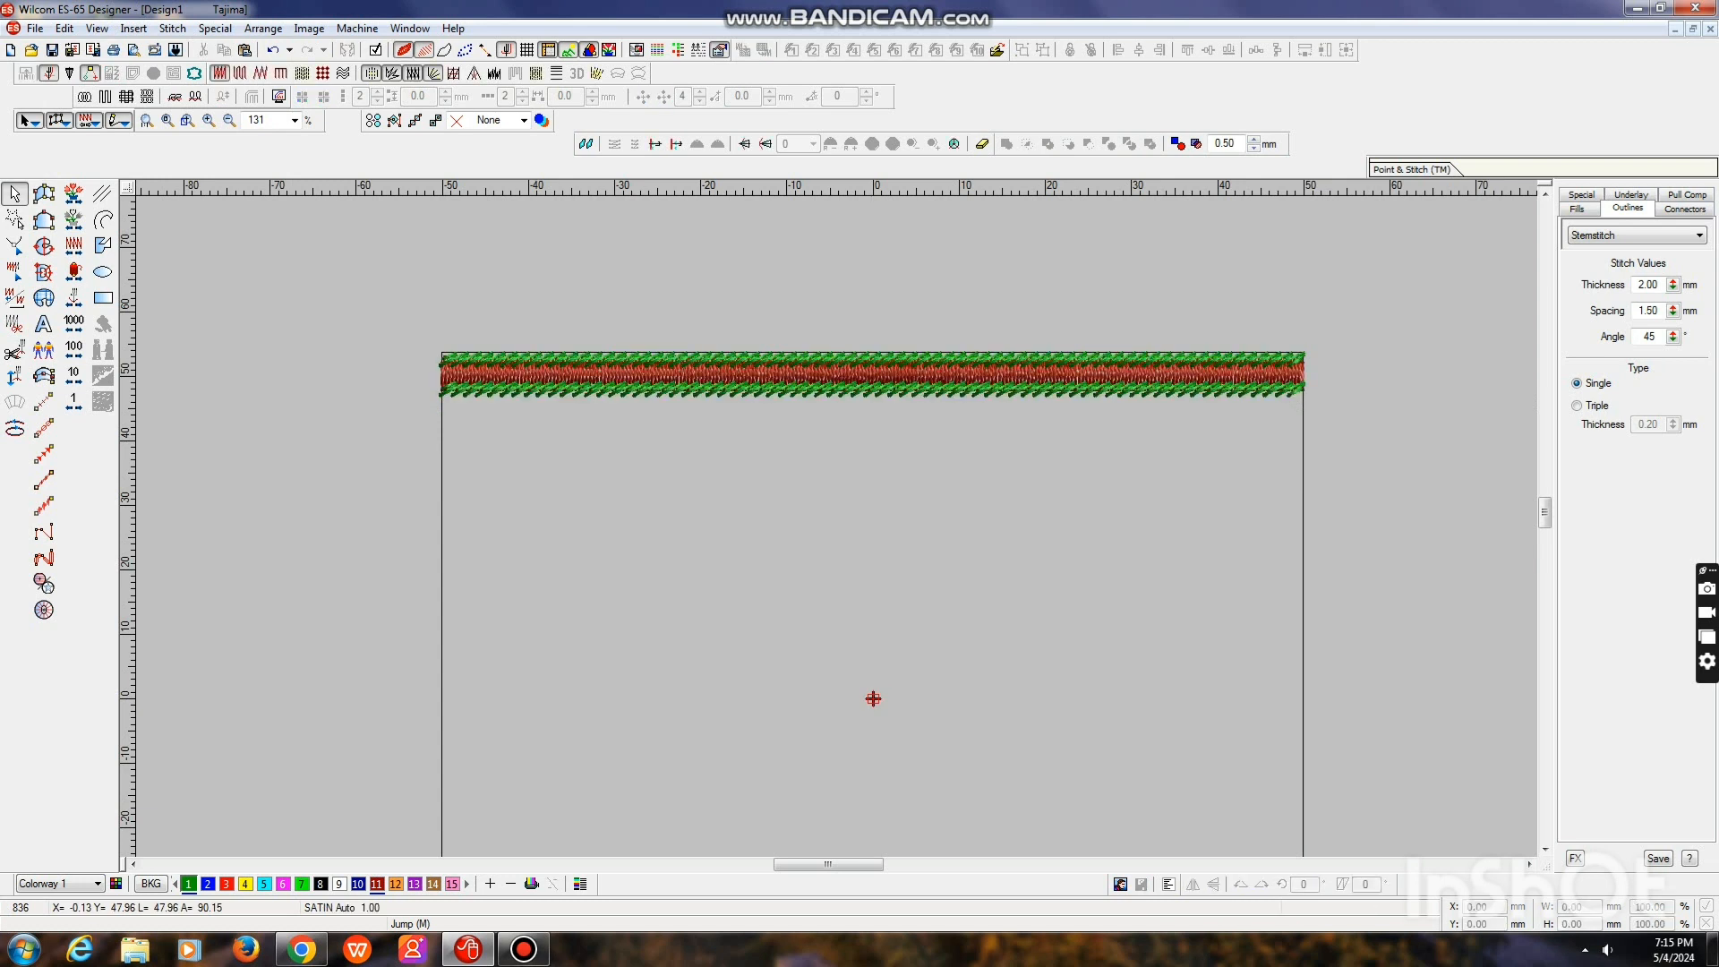
Recolor both stem stitch bands with color 10, dark blue
key("Tab")
left_click(358, 885)
key("shift+Tab")
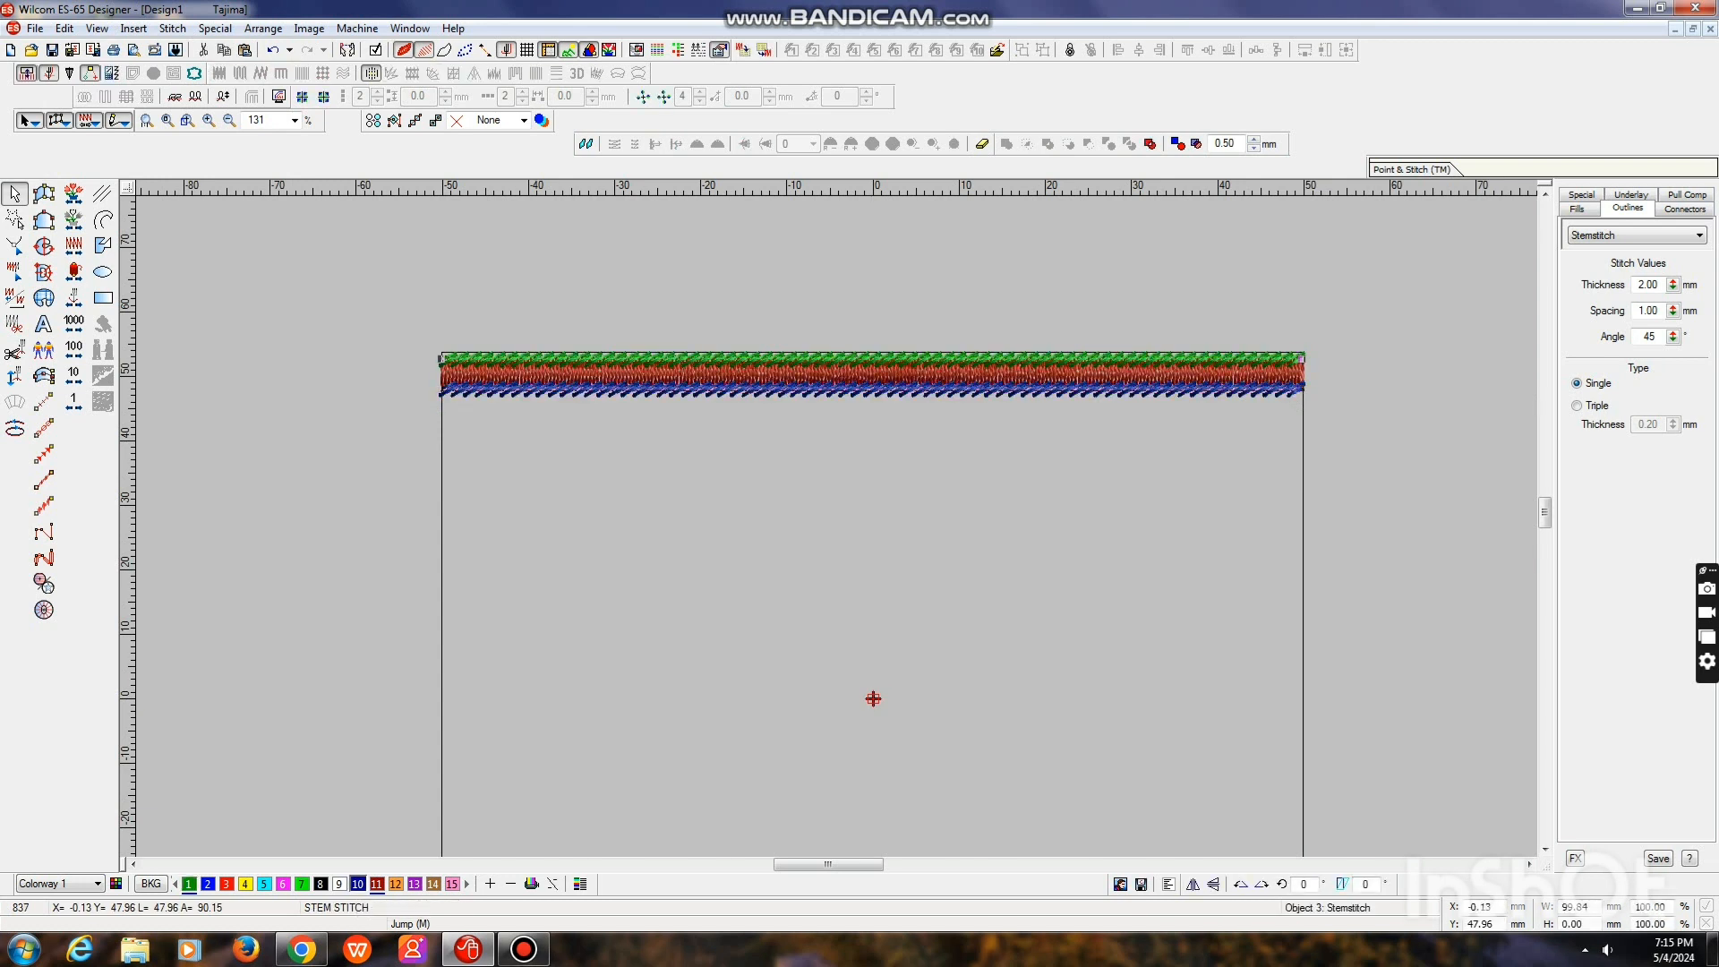
left_click(358, 885)
key("Escape")
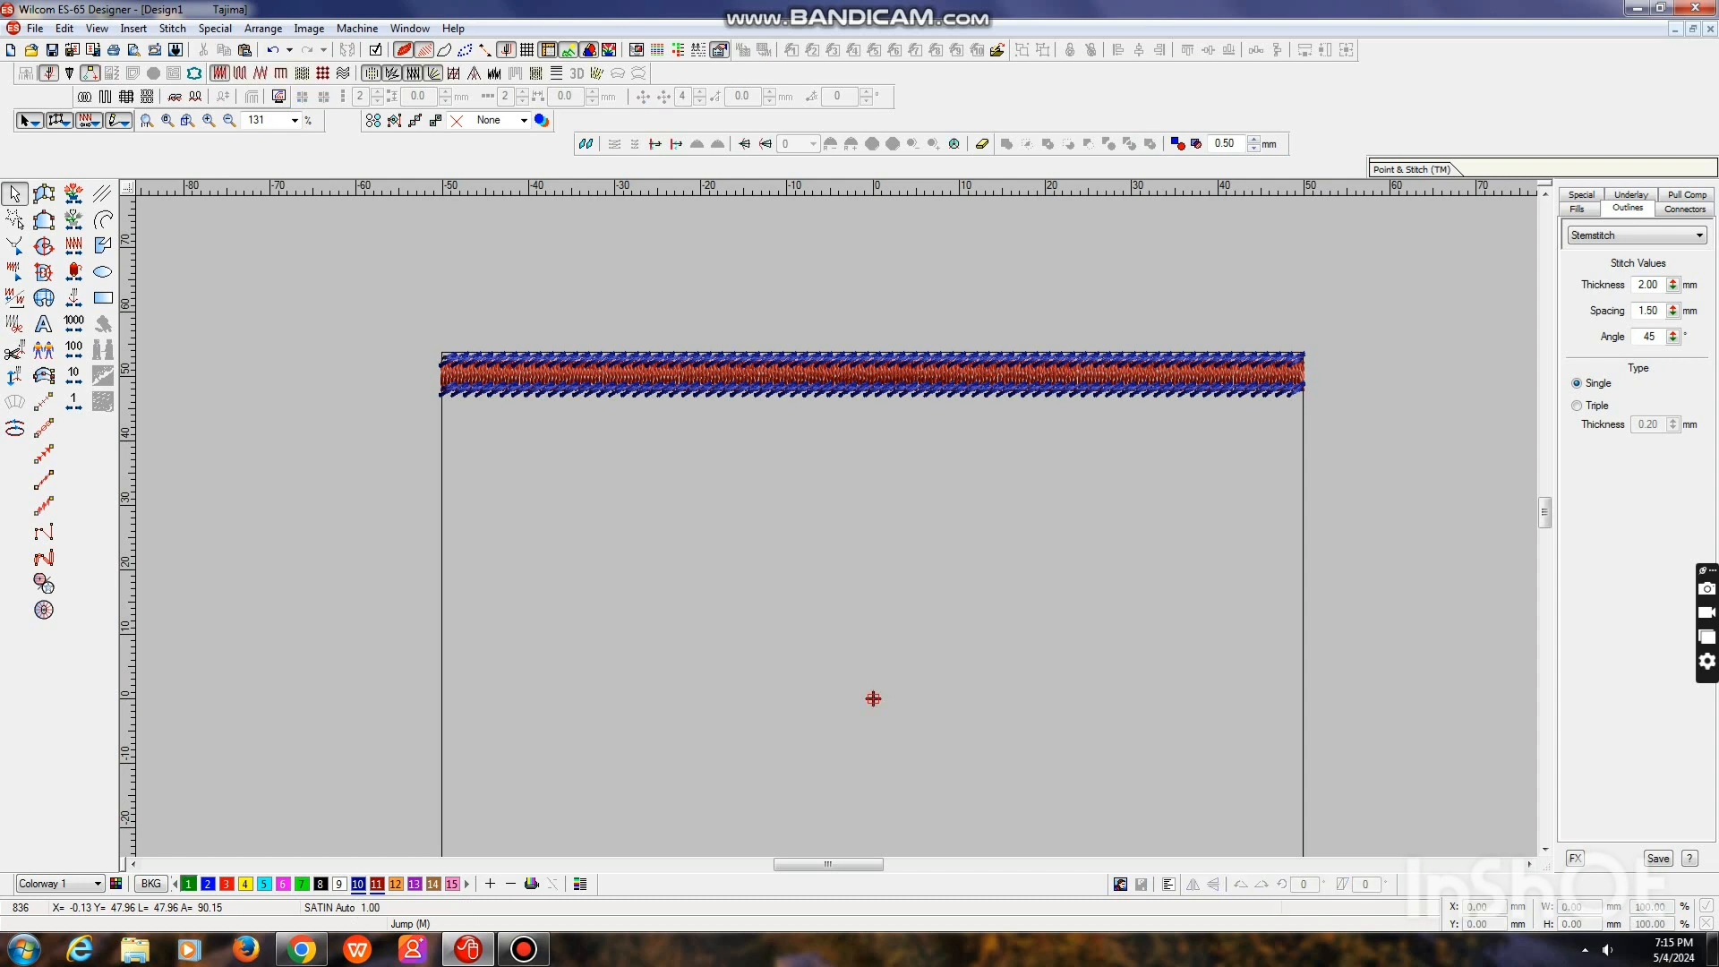
Recolor the satin column between the stem stitch bands with color 1, Dark Green
key("0")
key("t")
key("t")
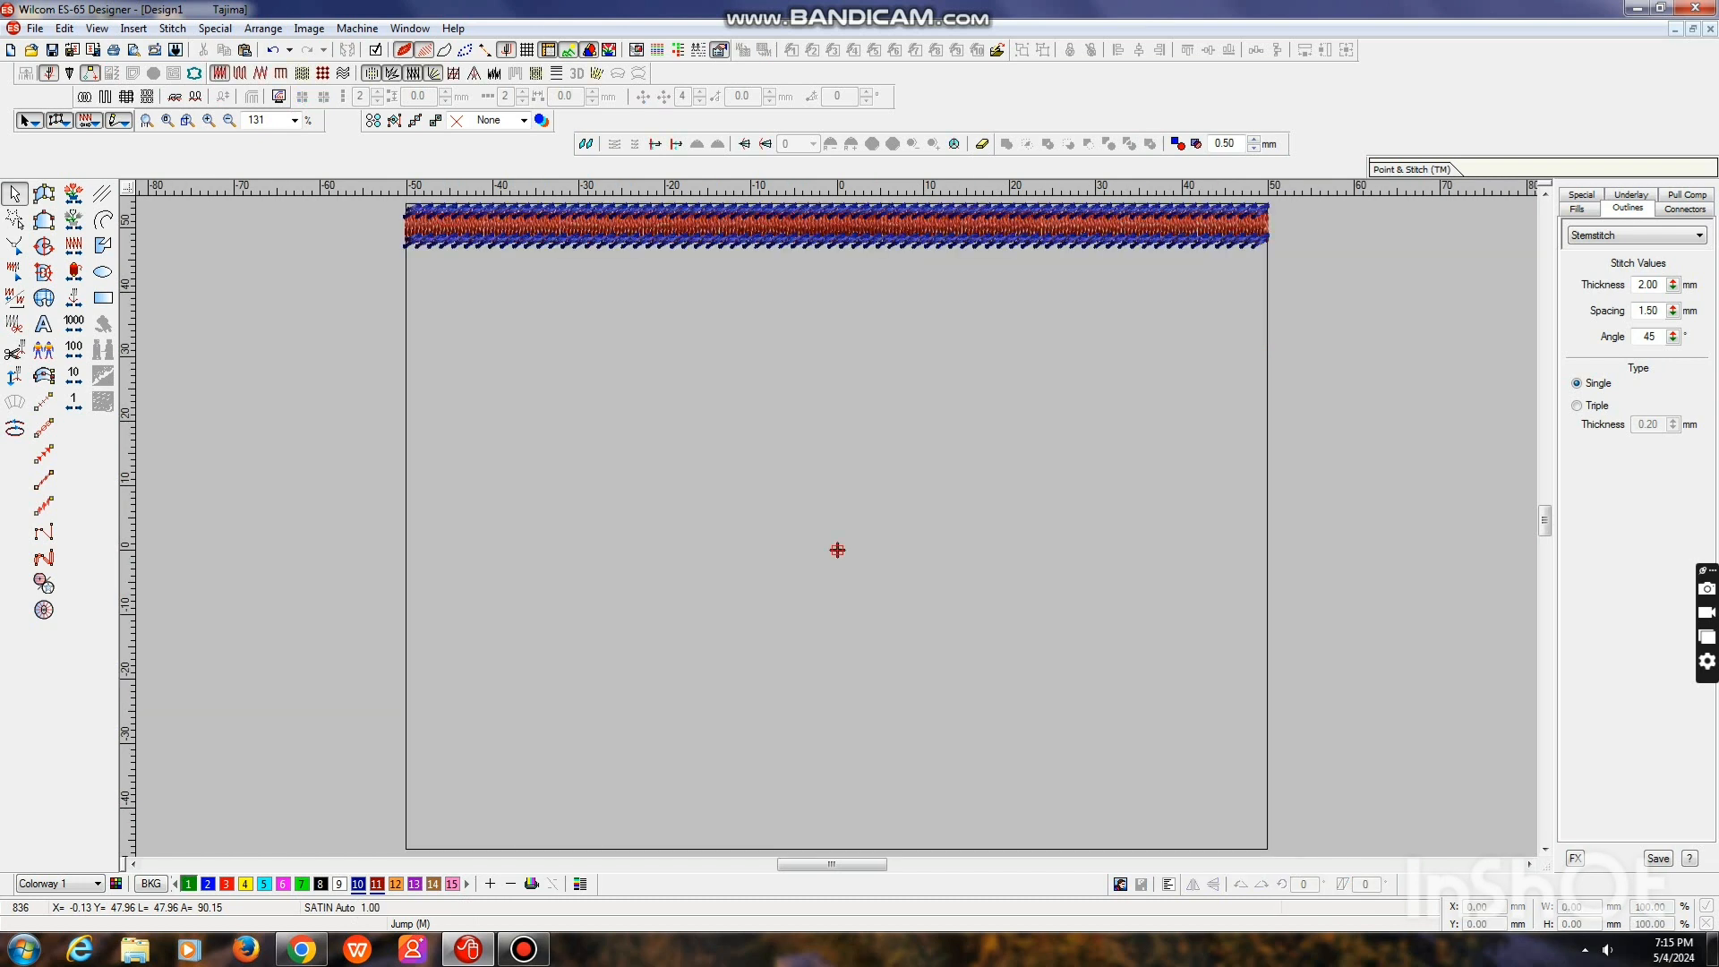
key("shift+Tab")
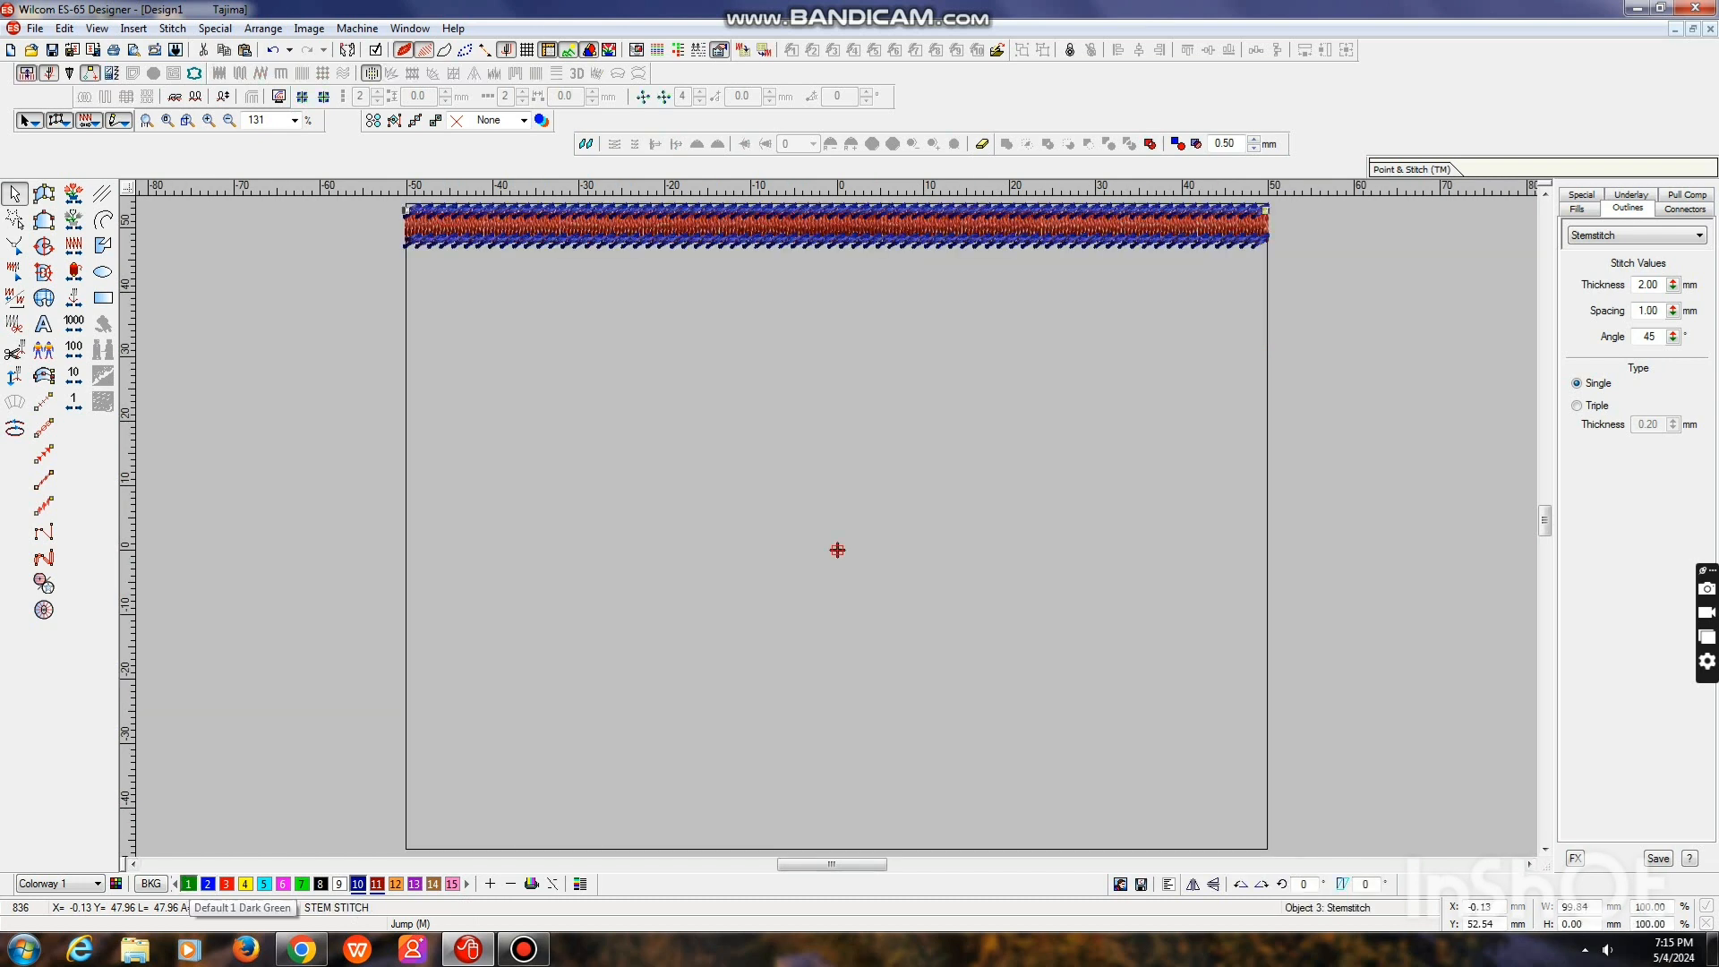
left_click(189, 884)
key("ctrl+z")
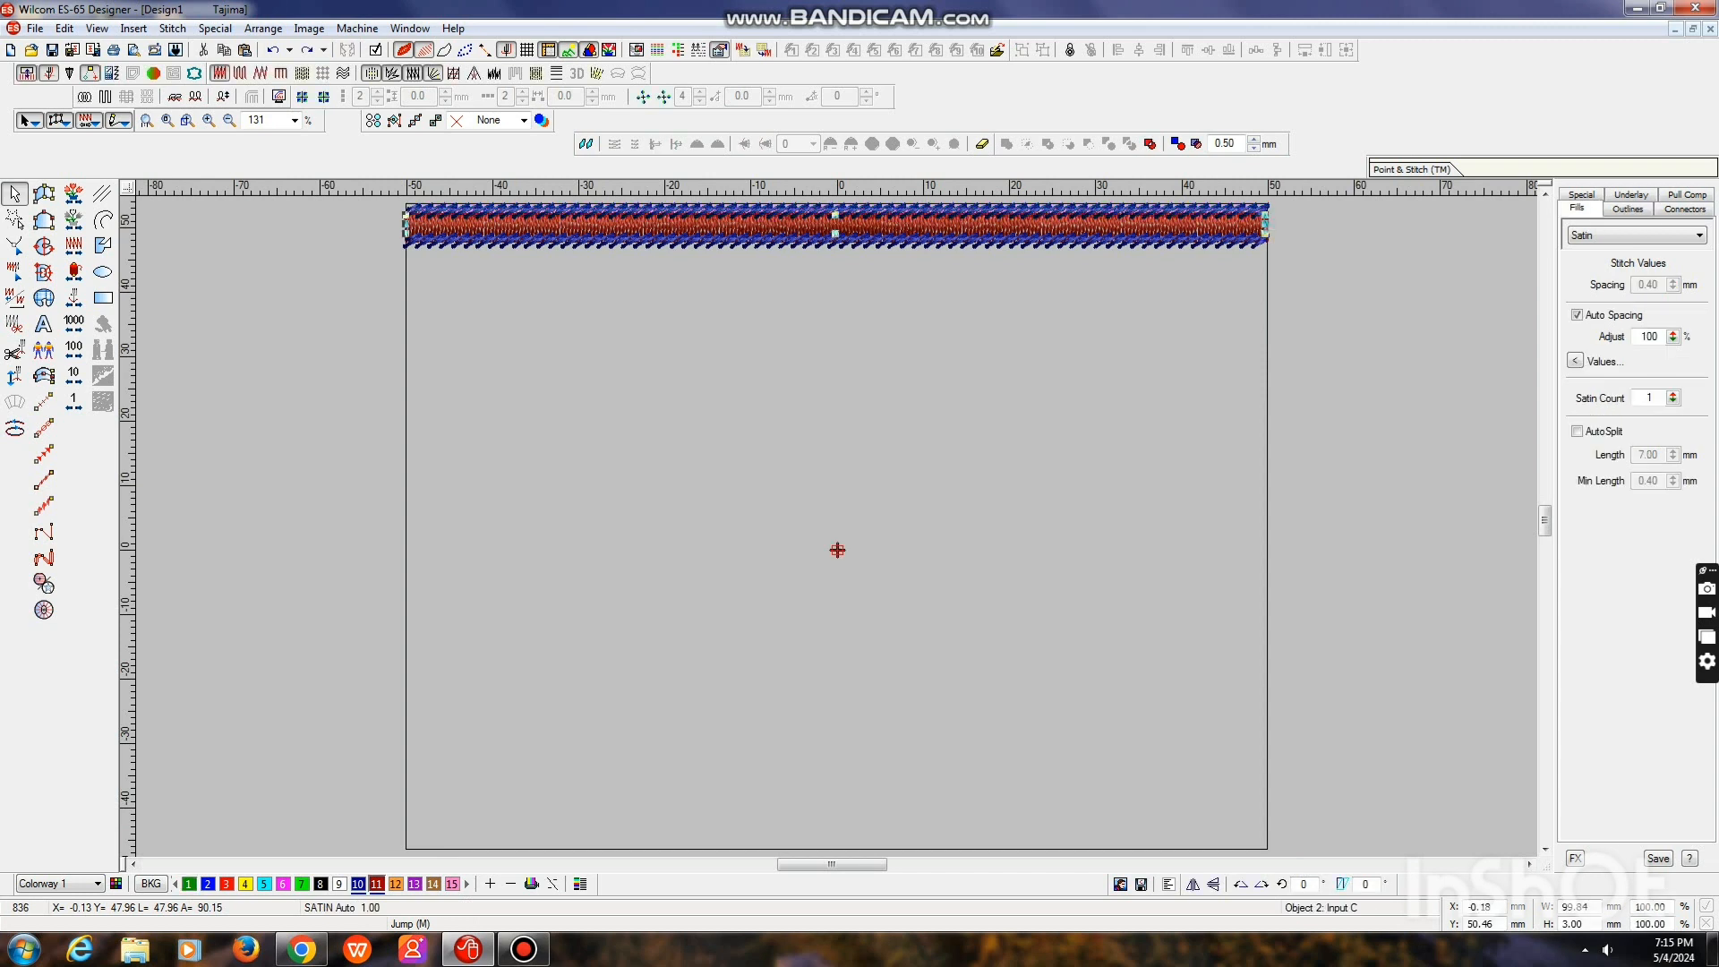
left_click(189, 884)
key("Escape")
Select both dark blue stem stitch bands together and recolor them with color 2, bright blue
left_click(837, 241)
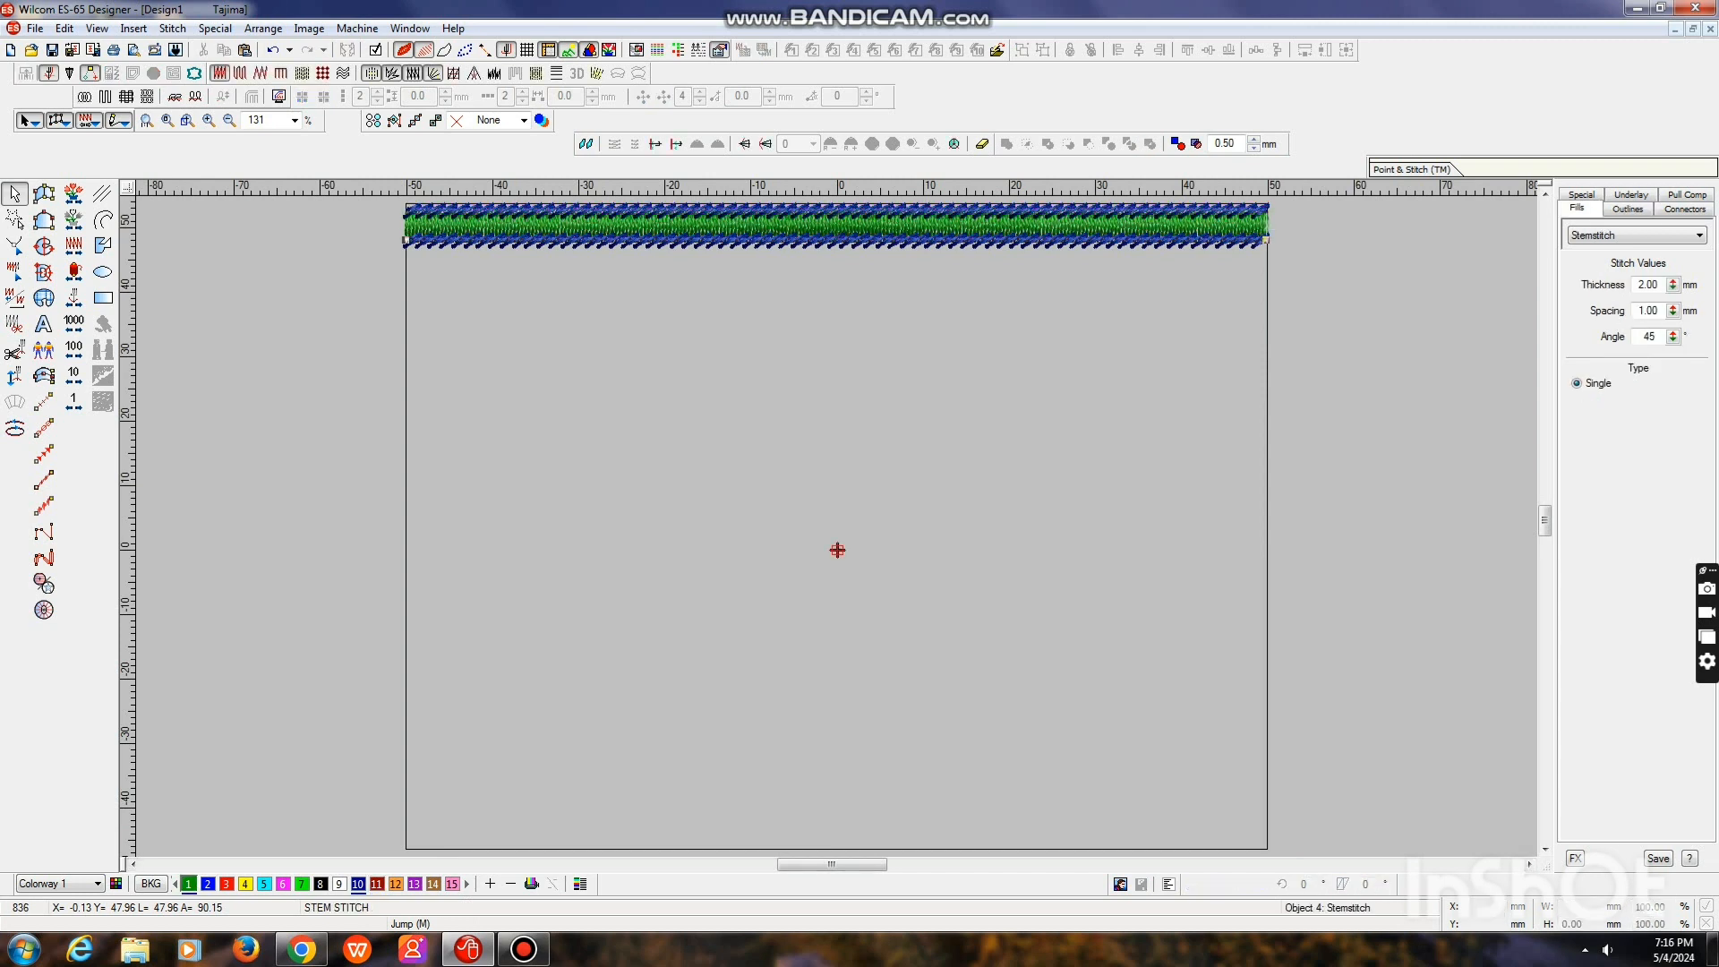
left_click(836, 211, "ctrl")
key("Escape")
left_click(64, 28)
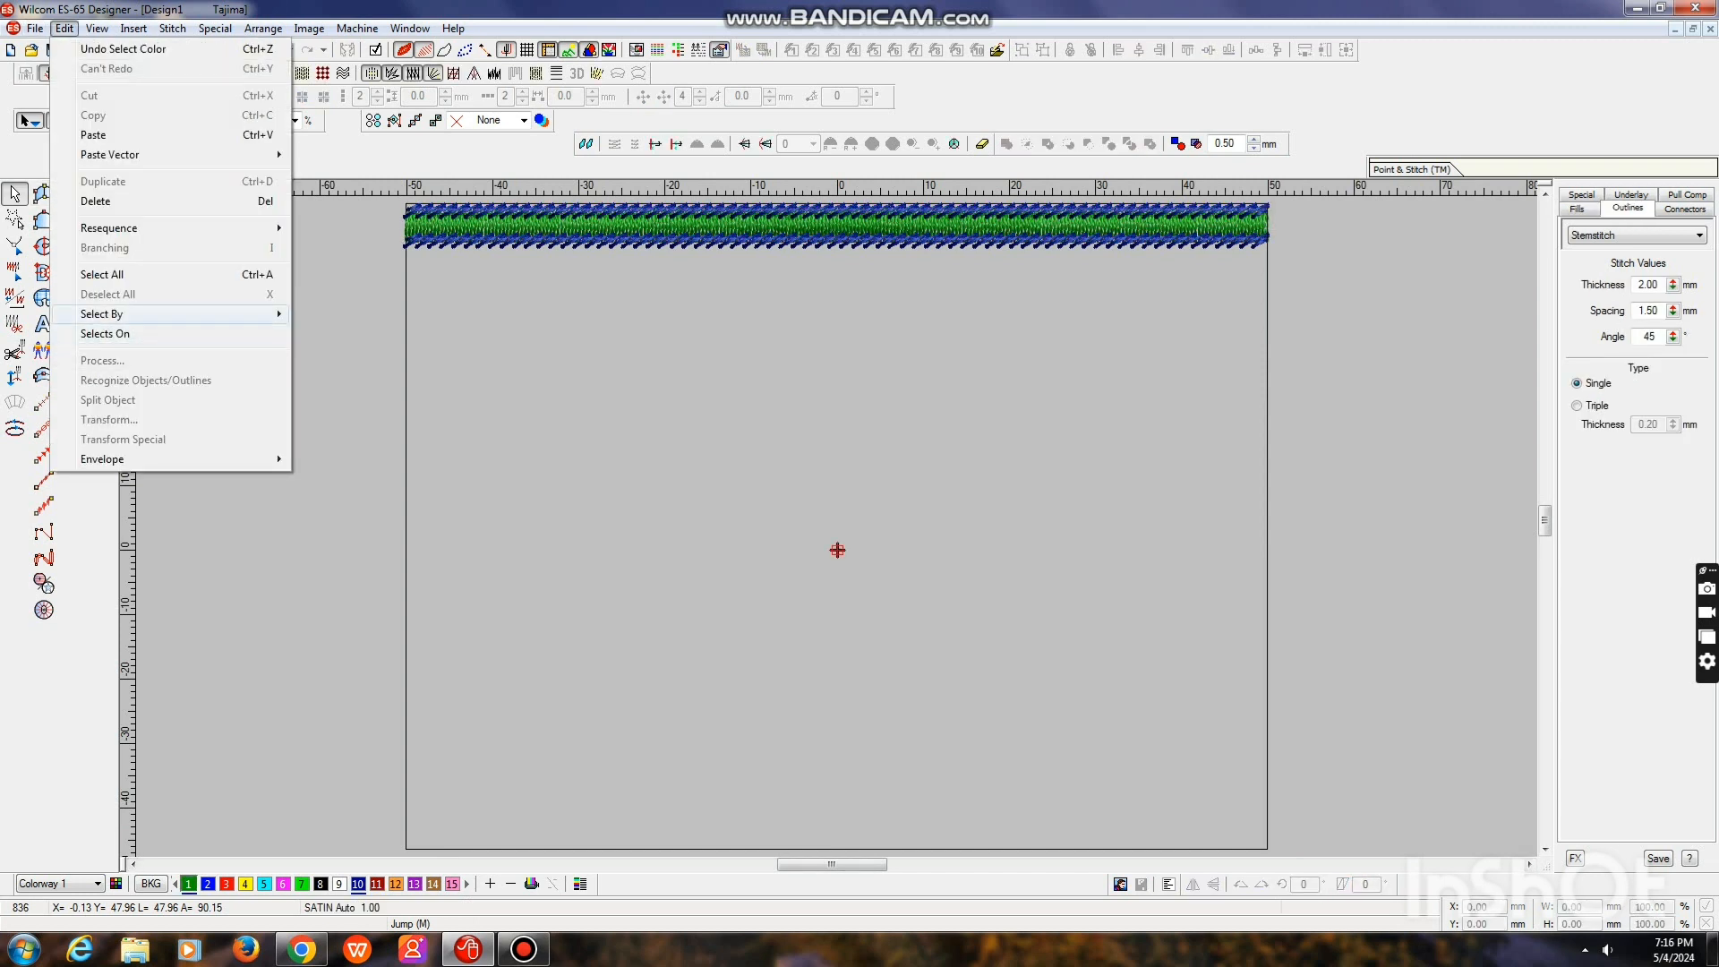
mouse_move(108, 314)
left_click(335, 315)
left_click(849, 427)
key("Return")
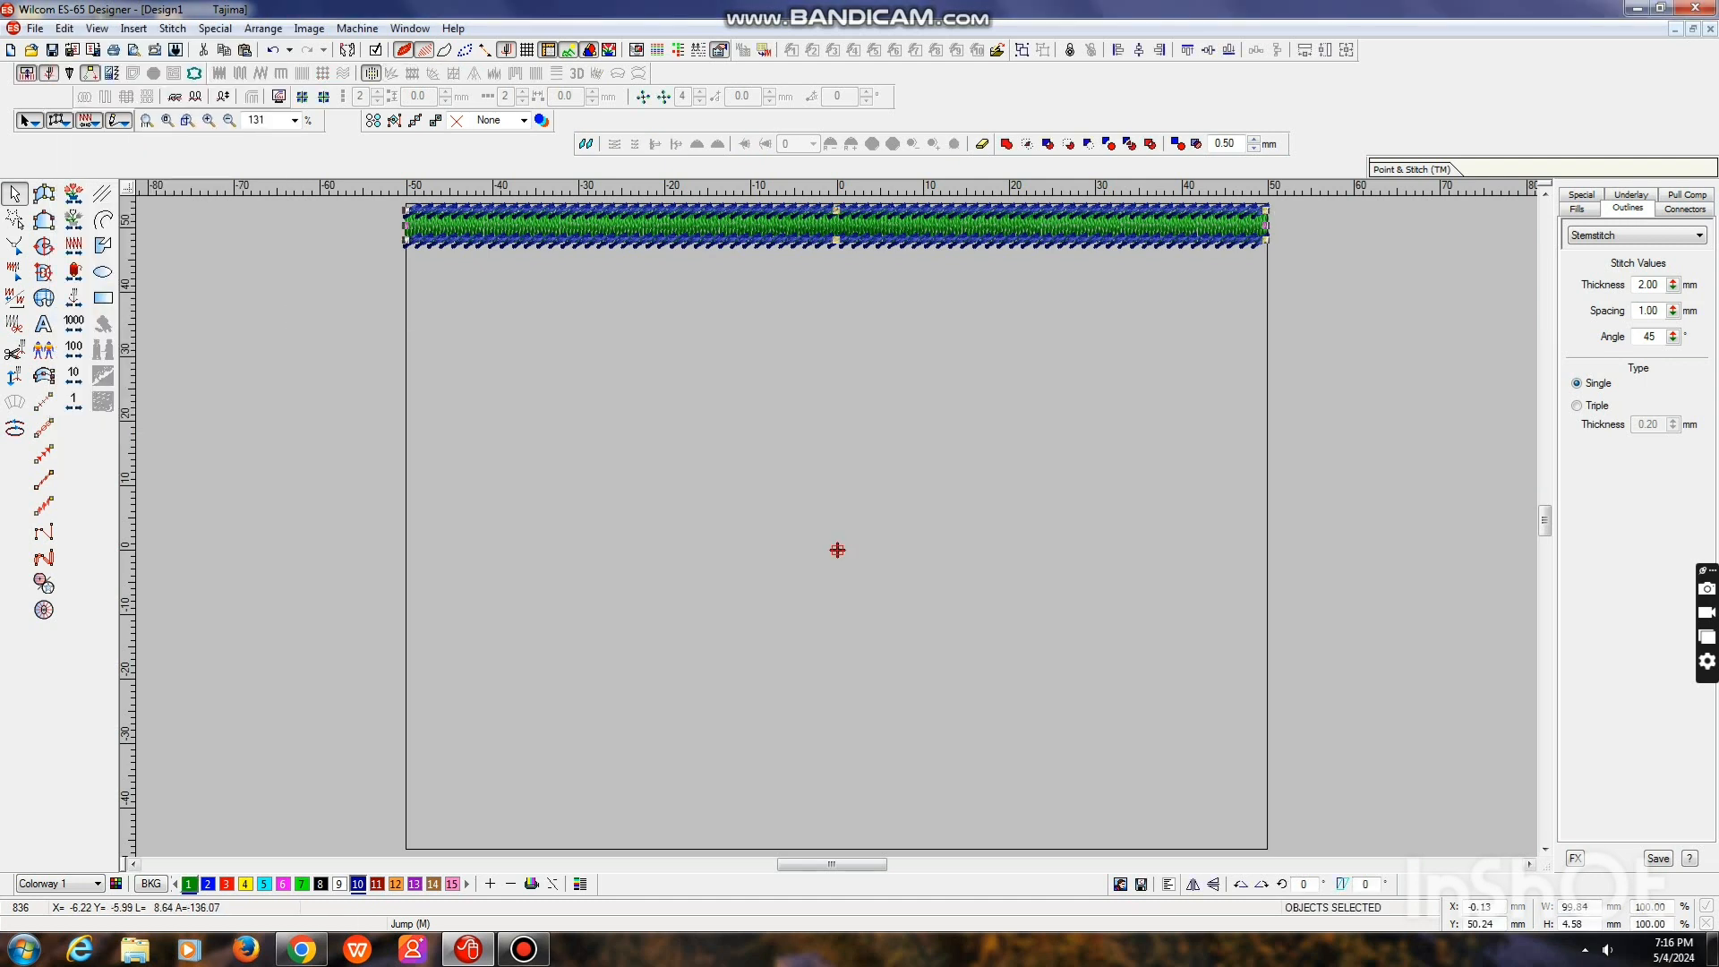
key("Escape")
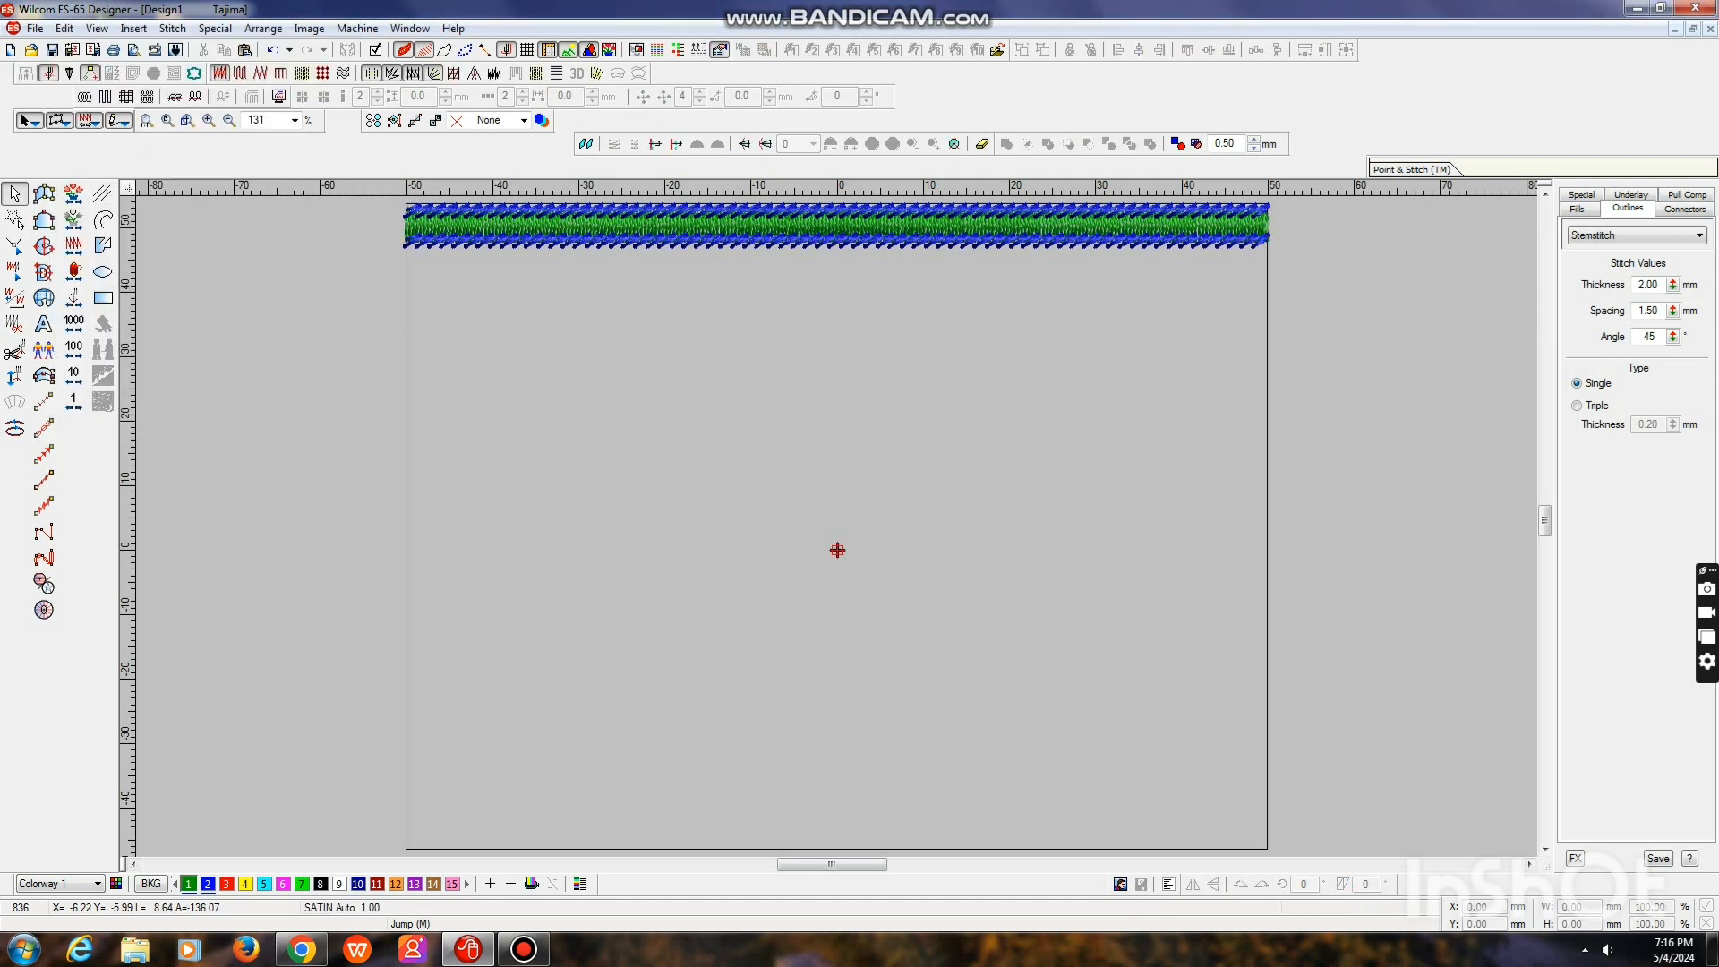
Select the whole top border, both stem stitch bands and the satin column, and duplicate it
scroll(837, 527, "up", 2)
left_click_drag(247, 318, 1359, 584)
mouse_move(225, 283)
left_mouse_down()
mouse_move(1191, 528)
mouse_move(1272, 513)
left_mouse_up()
key("ctrl+d")
Move the duplicated border straight down so that it sits just inside the square's bottom edge
key("Down")
key("Down")
key("Down")
key("Down")
key("Down")
key("Down")
key("Down")
key("Down")
key("Down")
key("Down")
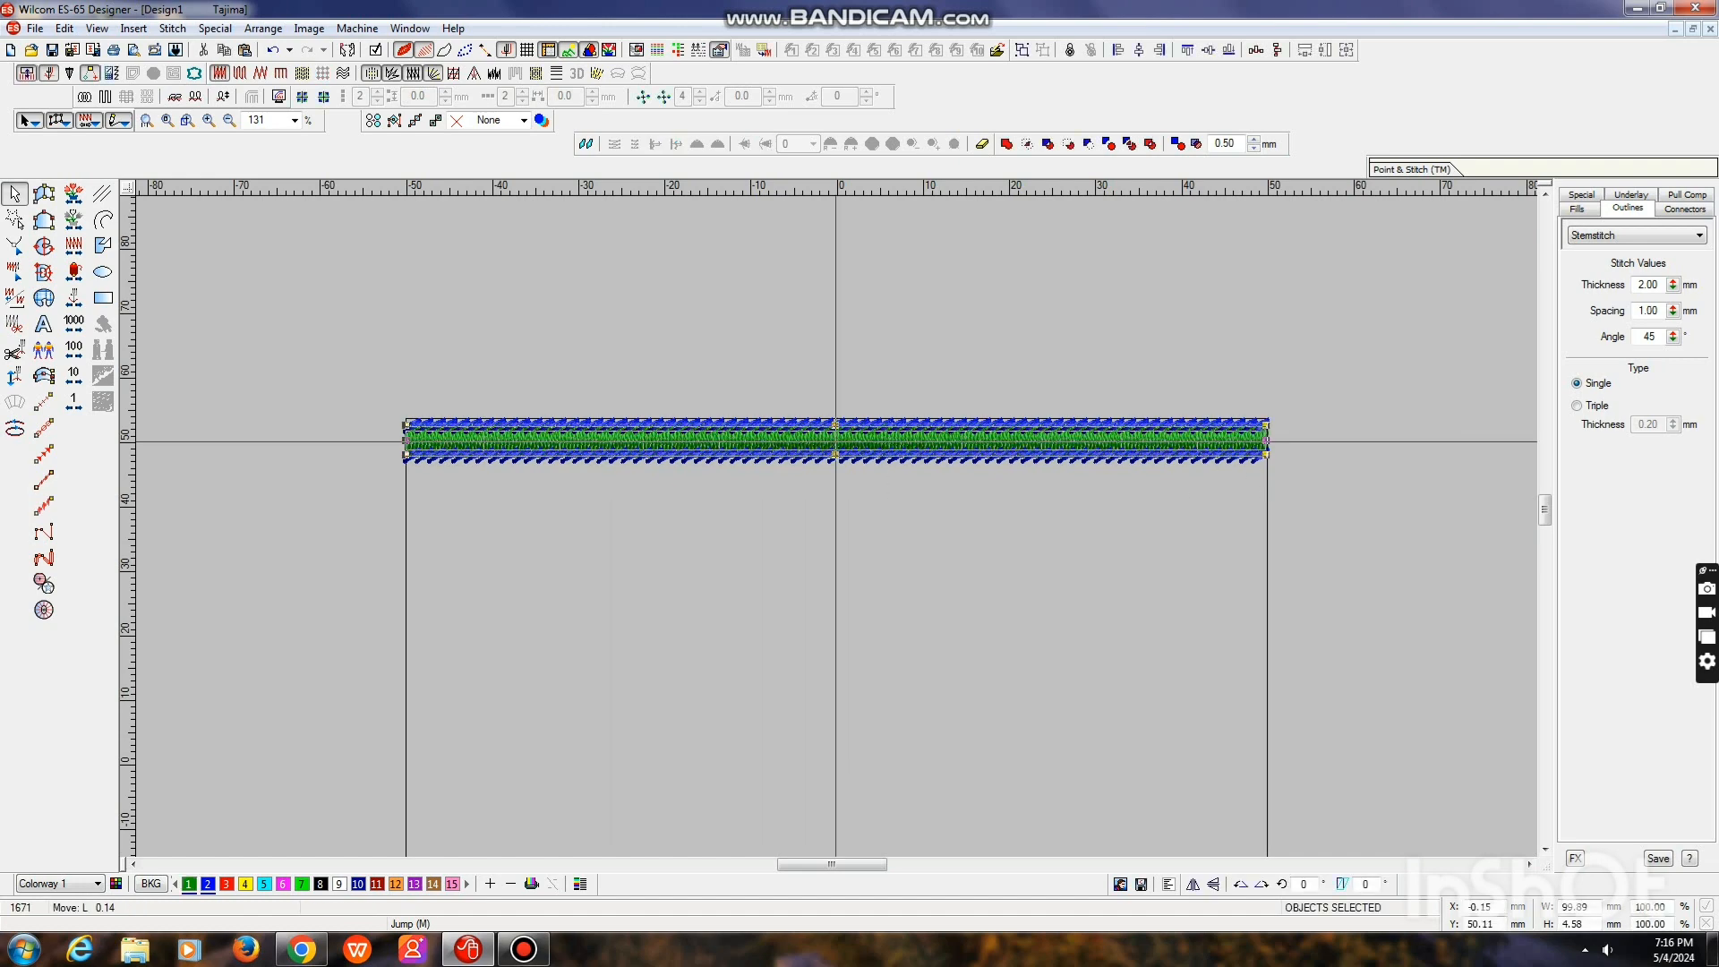
scroll(837, 527, "down", 3)
key("Down")
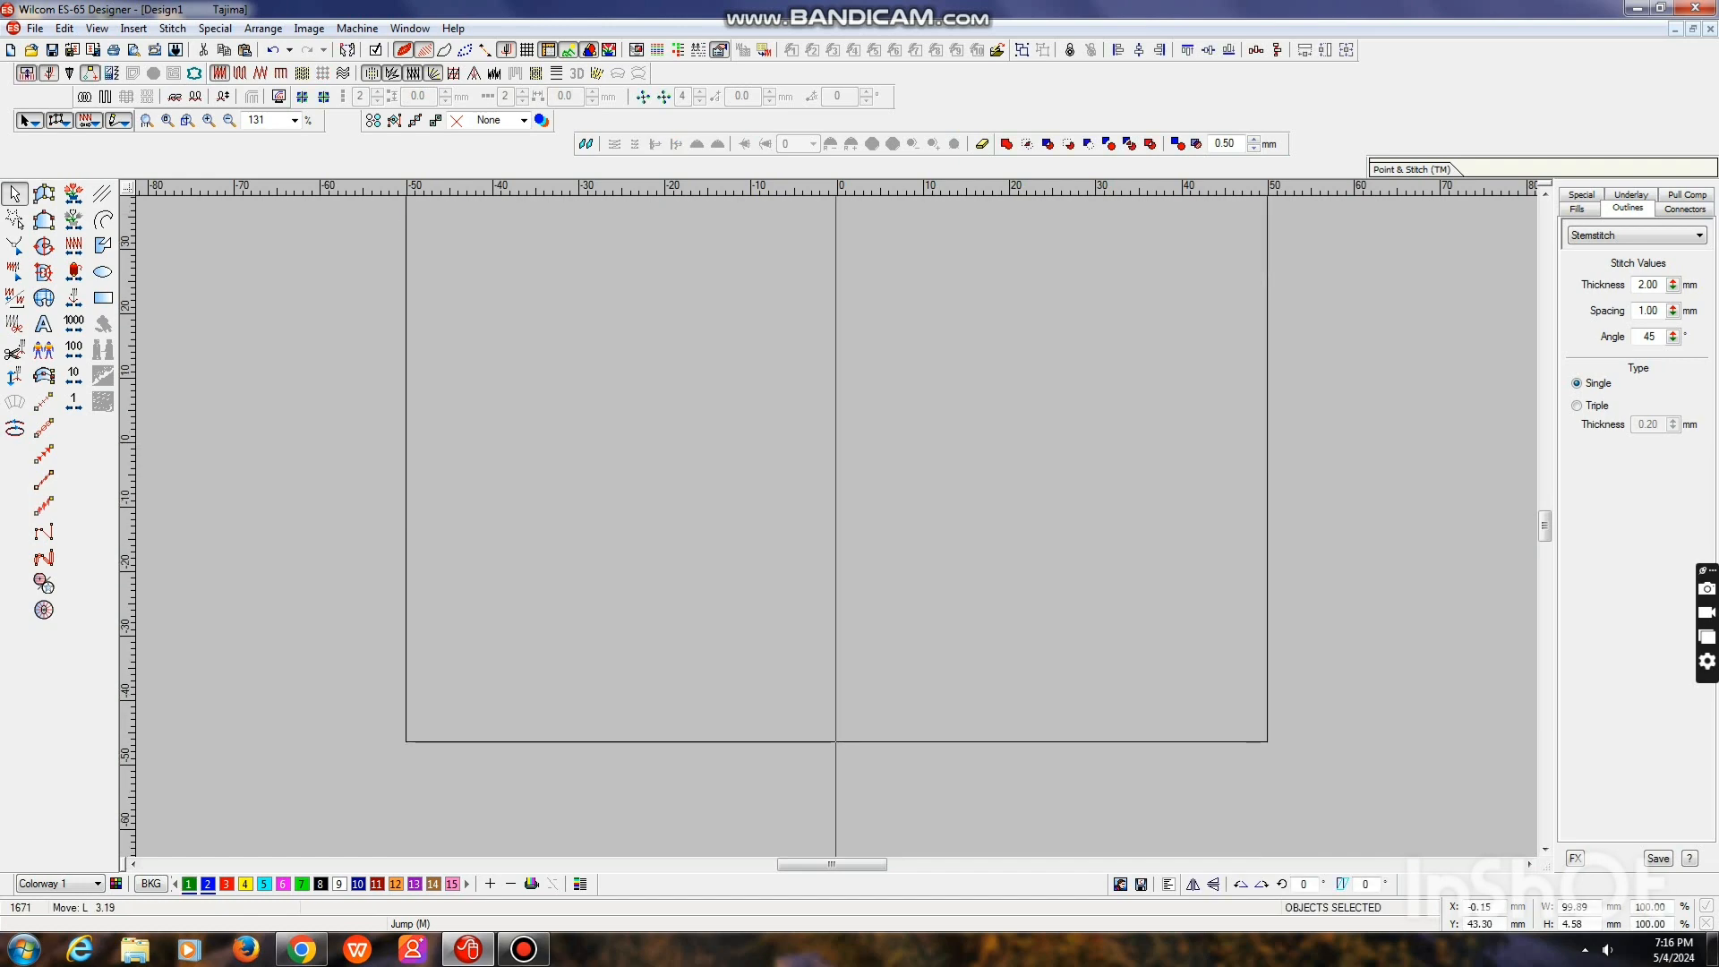
key("Up")
key("Up")
key("Up")
key("Up")
key("Up")
key("Up")
key("Up")
key("Up")
key("Up")
key("Up")
key("Up")
key("Up")
key("Up")
key("Up")
key("Up")
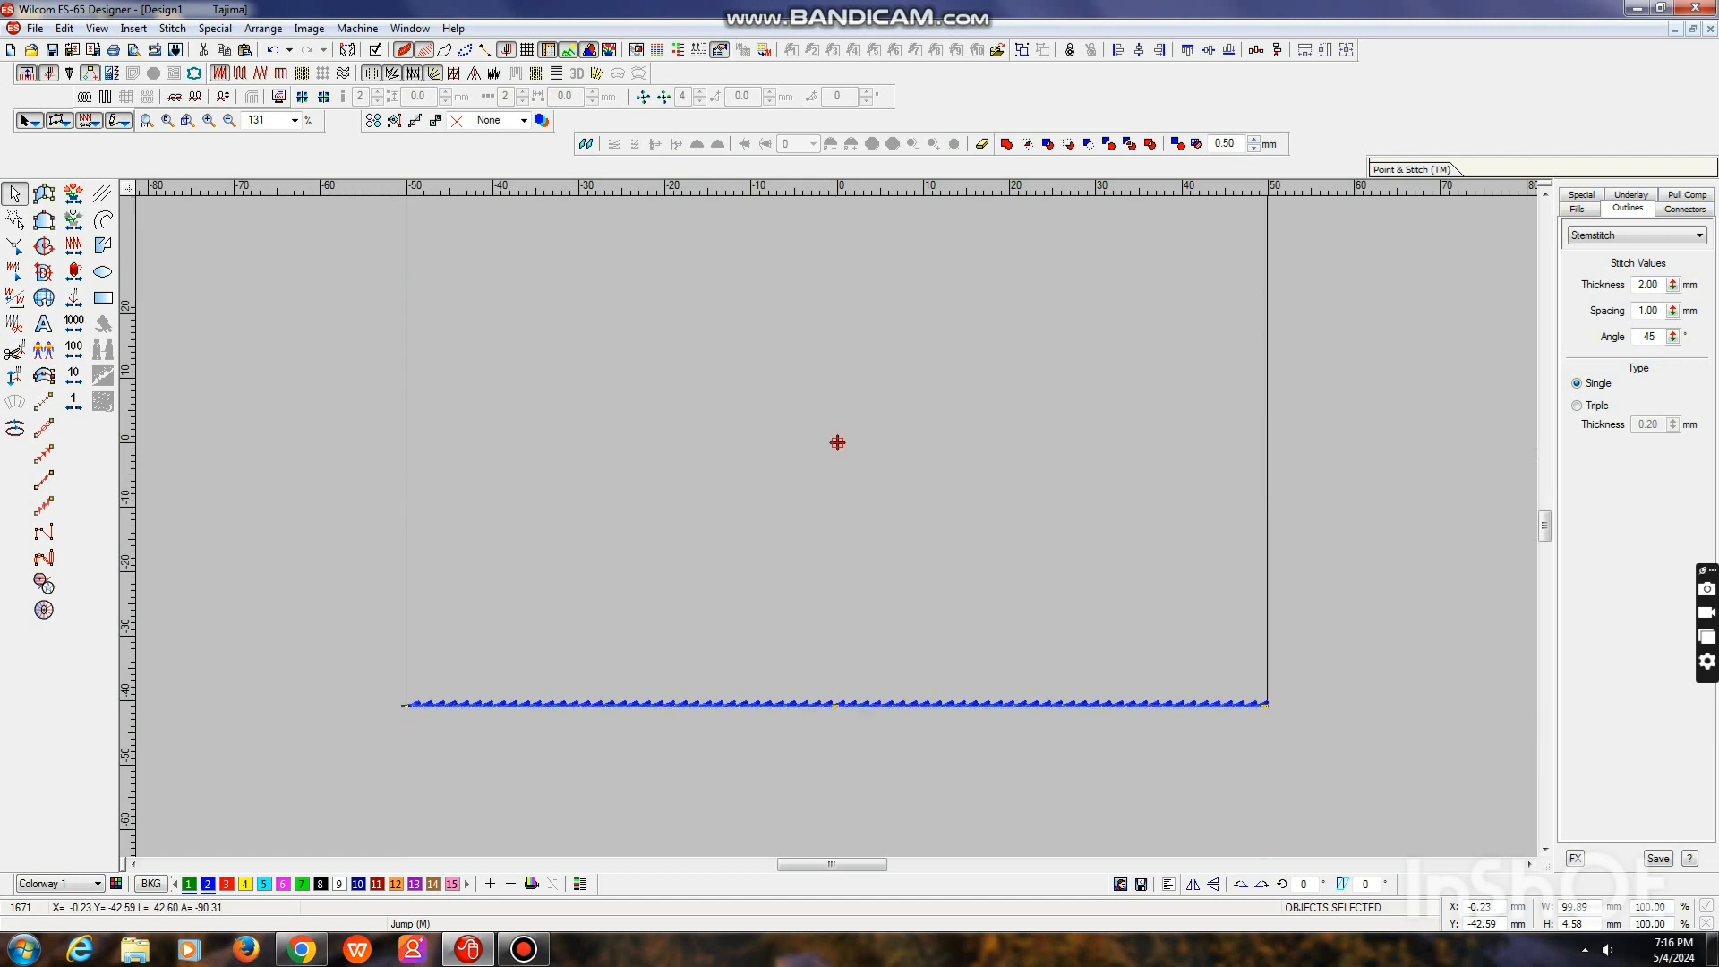
key("Escape")
Draw a circle about 12 mm in diameter centred on the design origin between the two borders
scroll(837, 527, "up", 1)
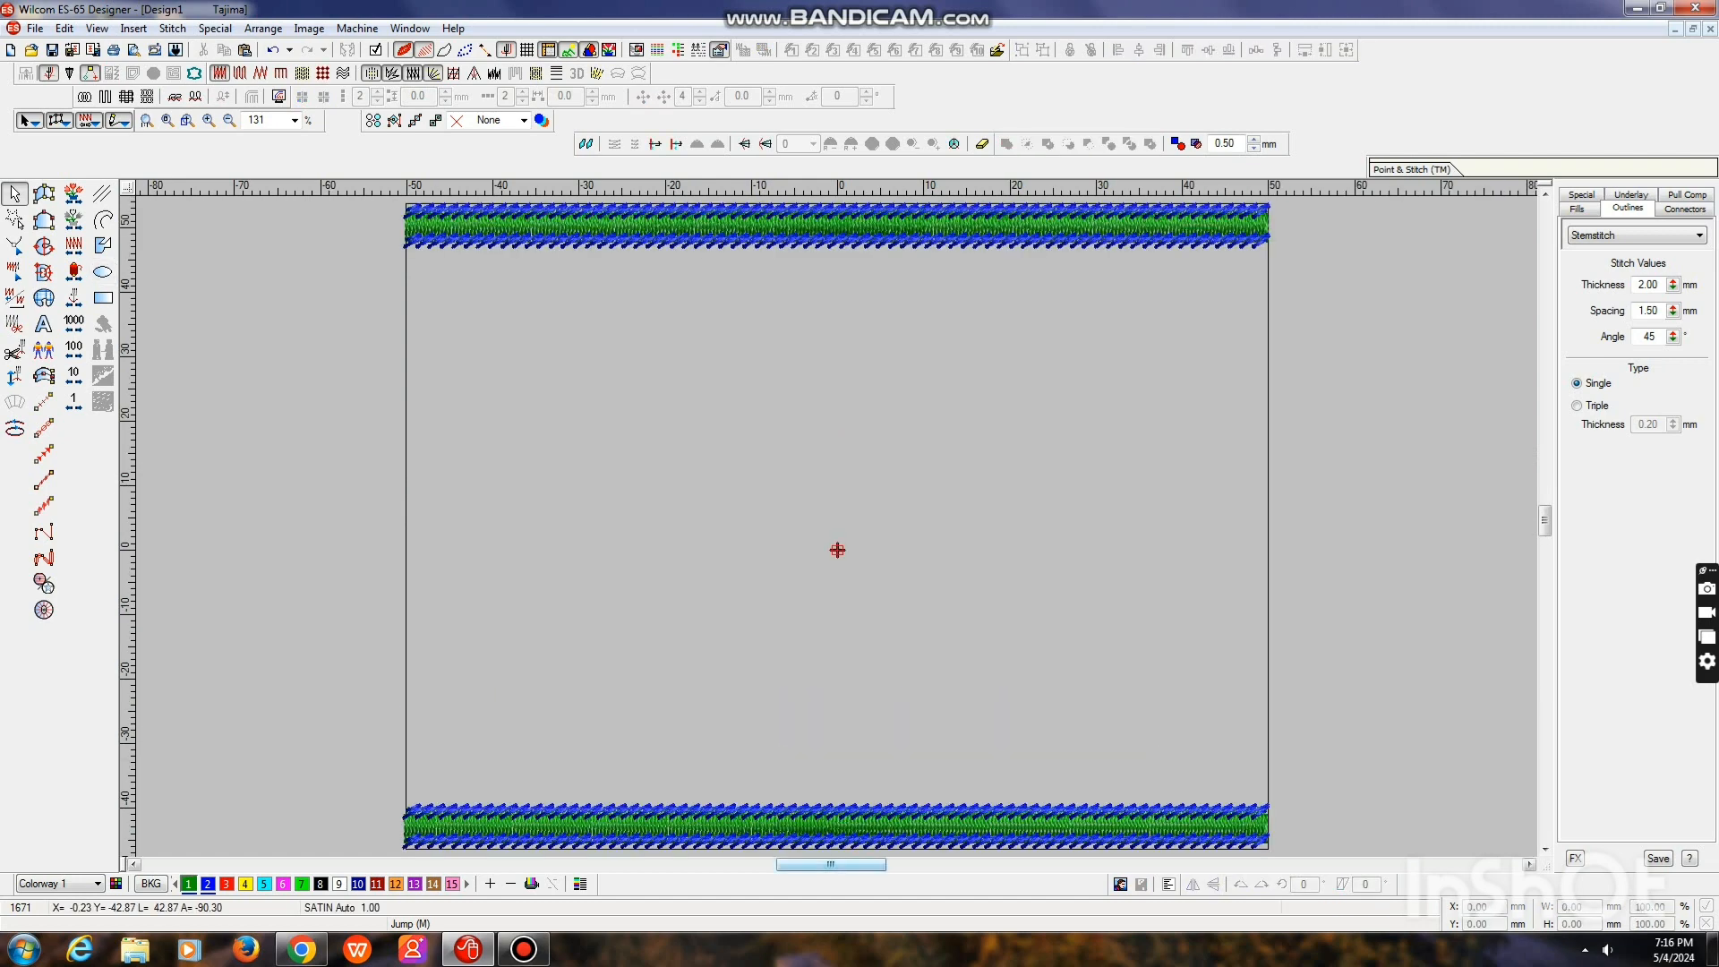
key("e")
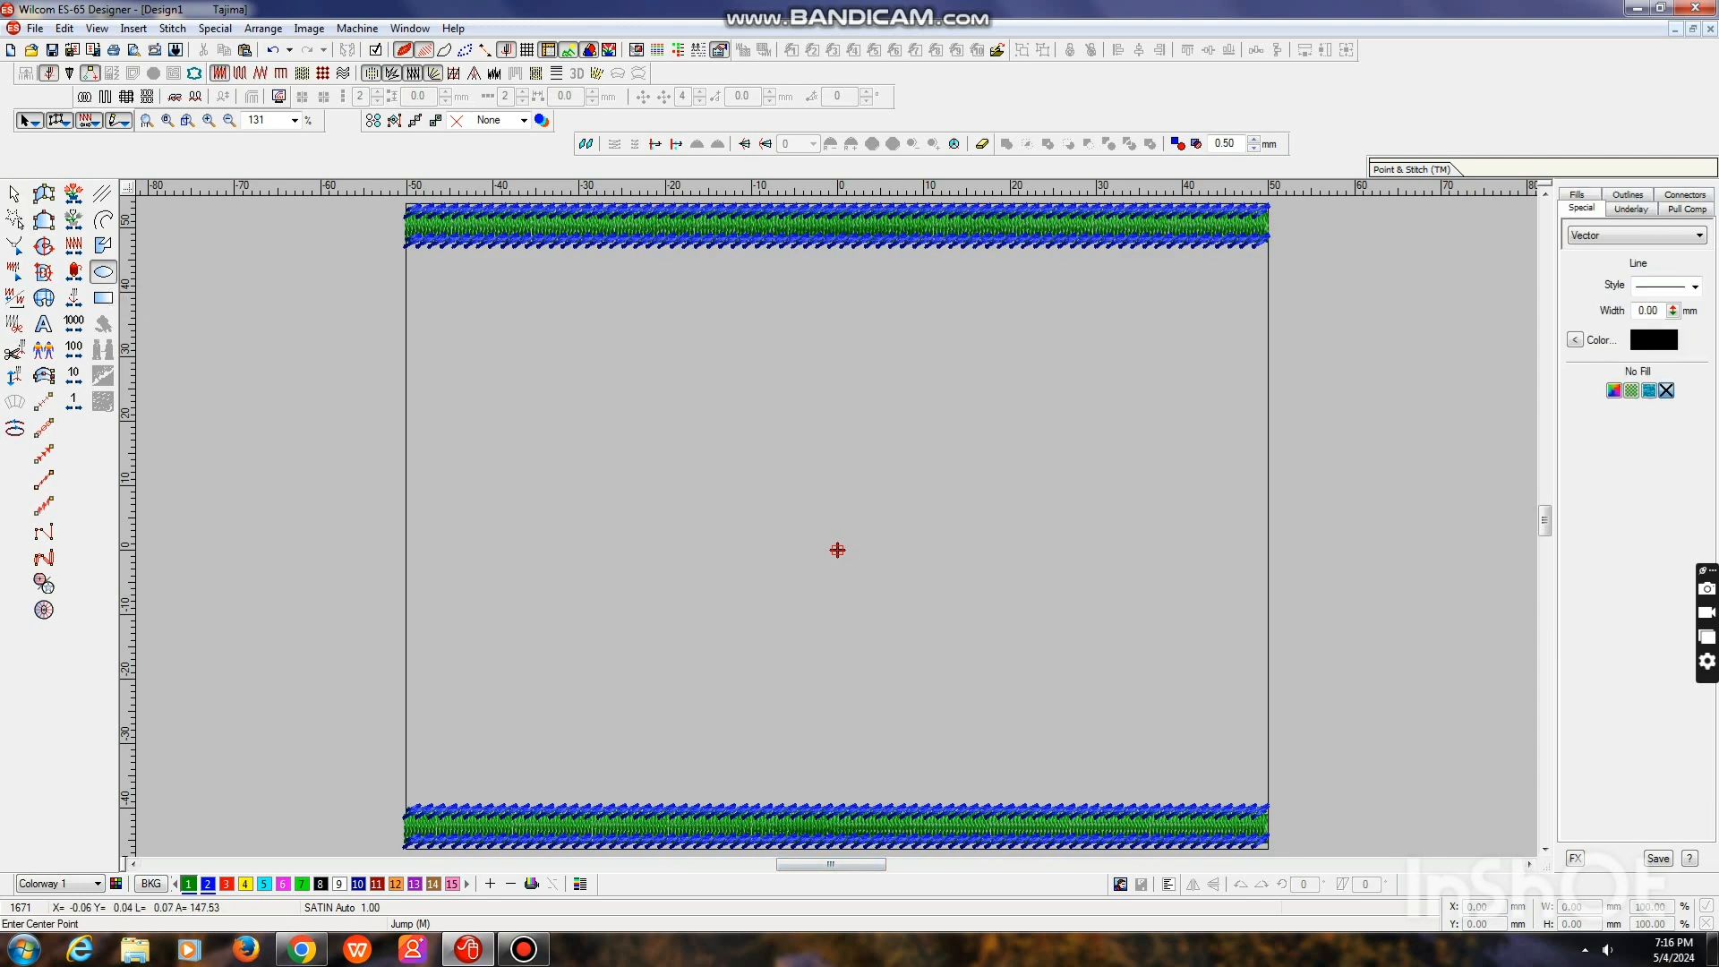
left_click(837, 550)
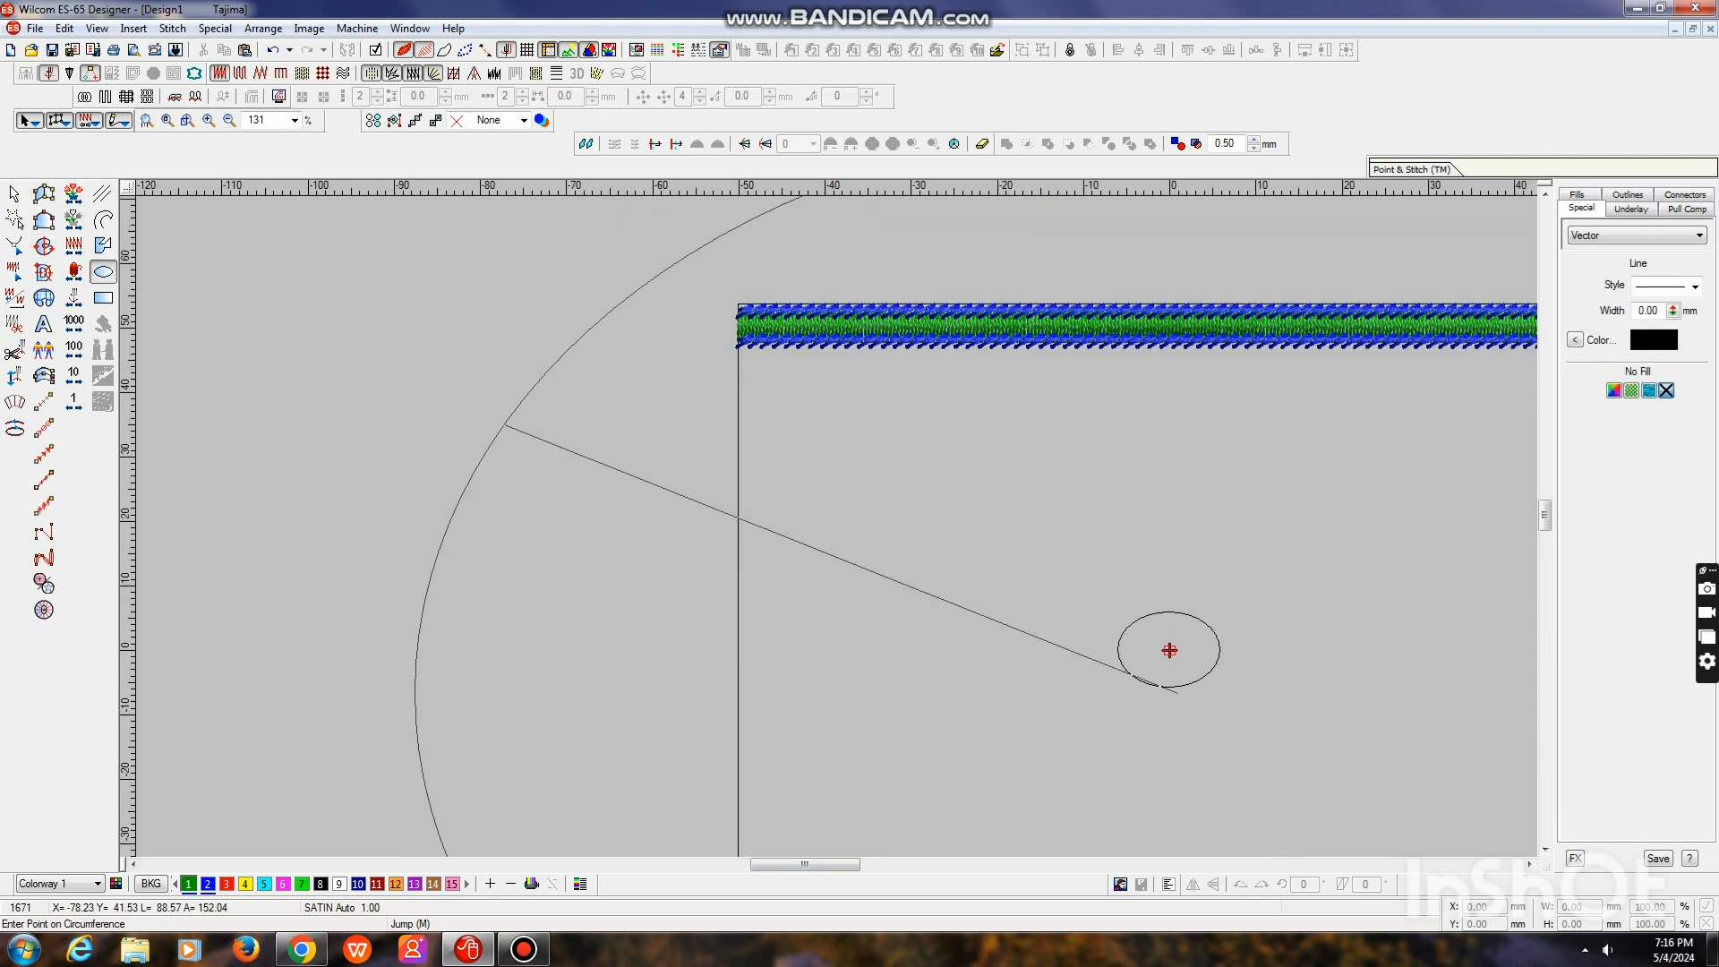
left_click(103, 272)
left_click(14, 193)
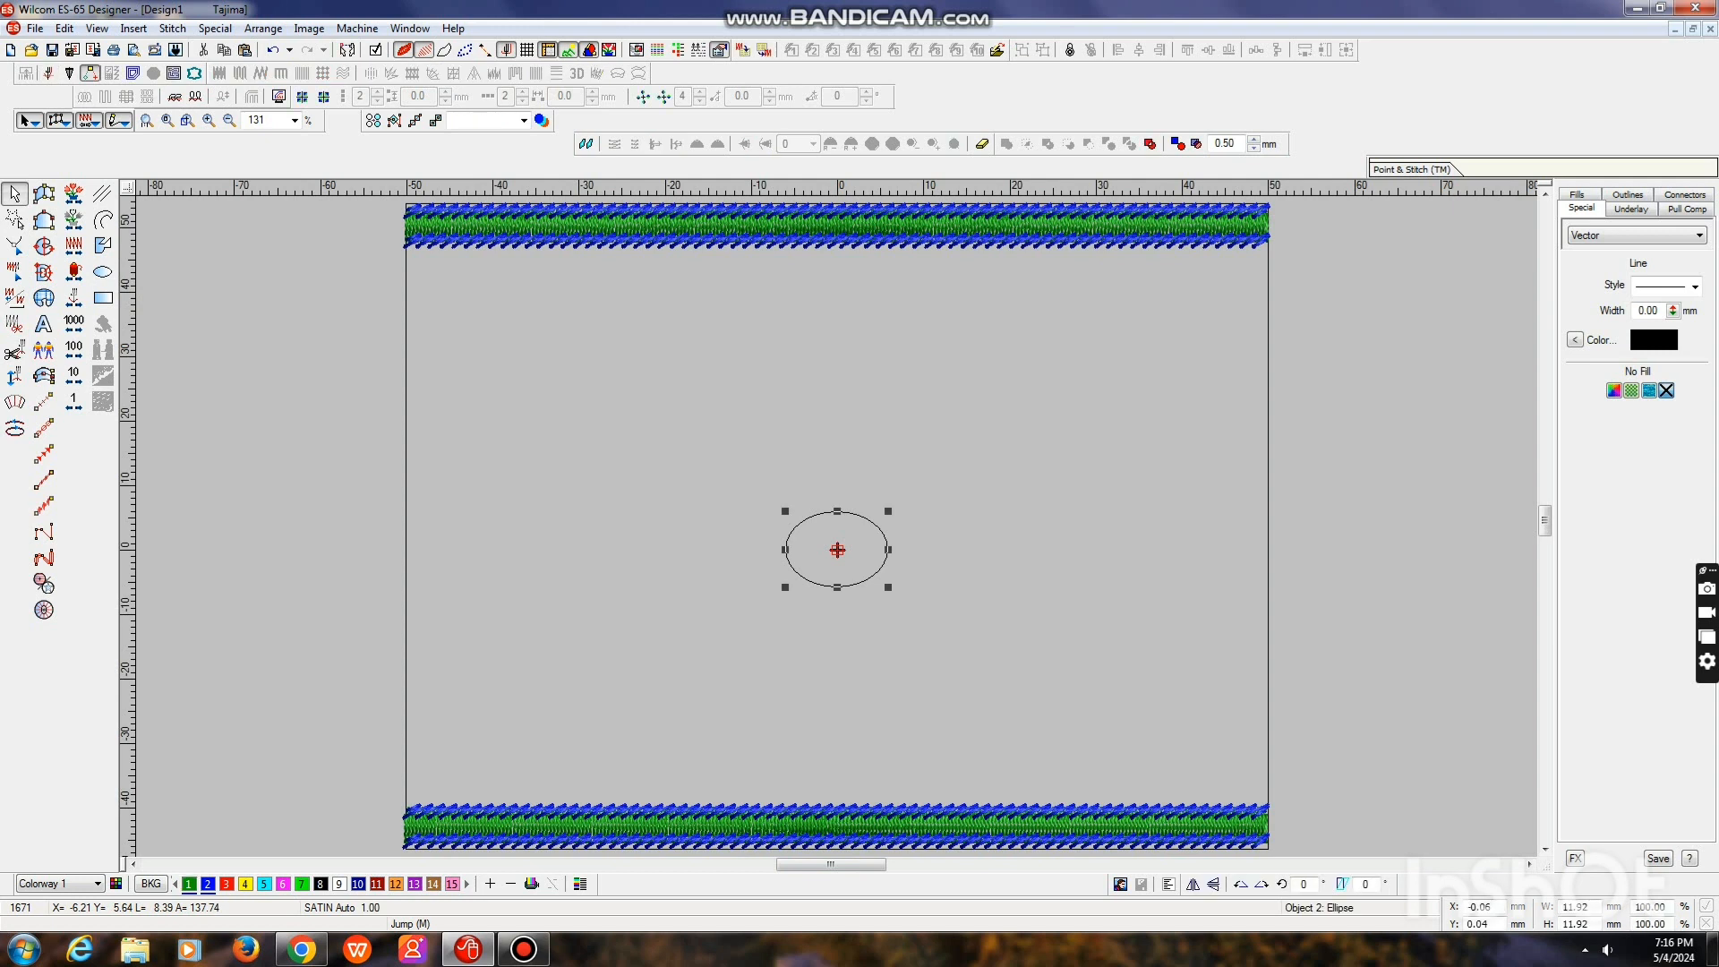
scroll(838, 566, "up", 2)
key("Escape")
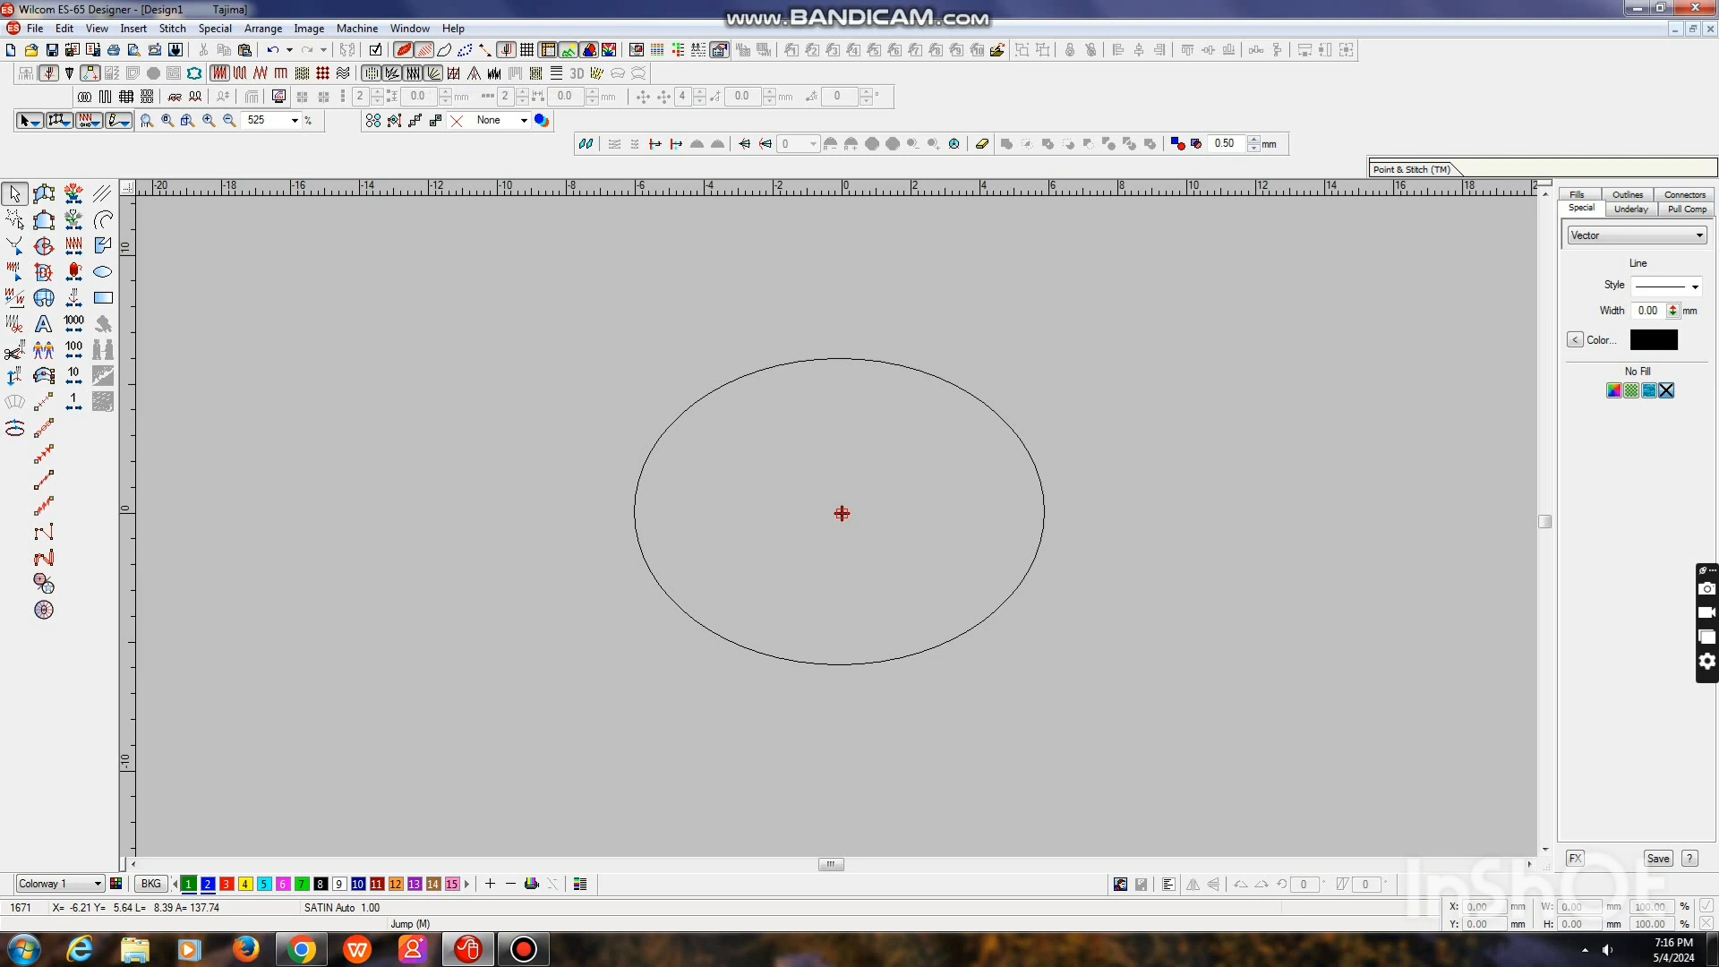
Show the grid and digitize a green satin petal about 6 mm long from the circle's centre to its upper edge
left_click(526, 50)
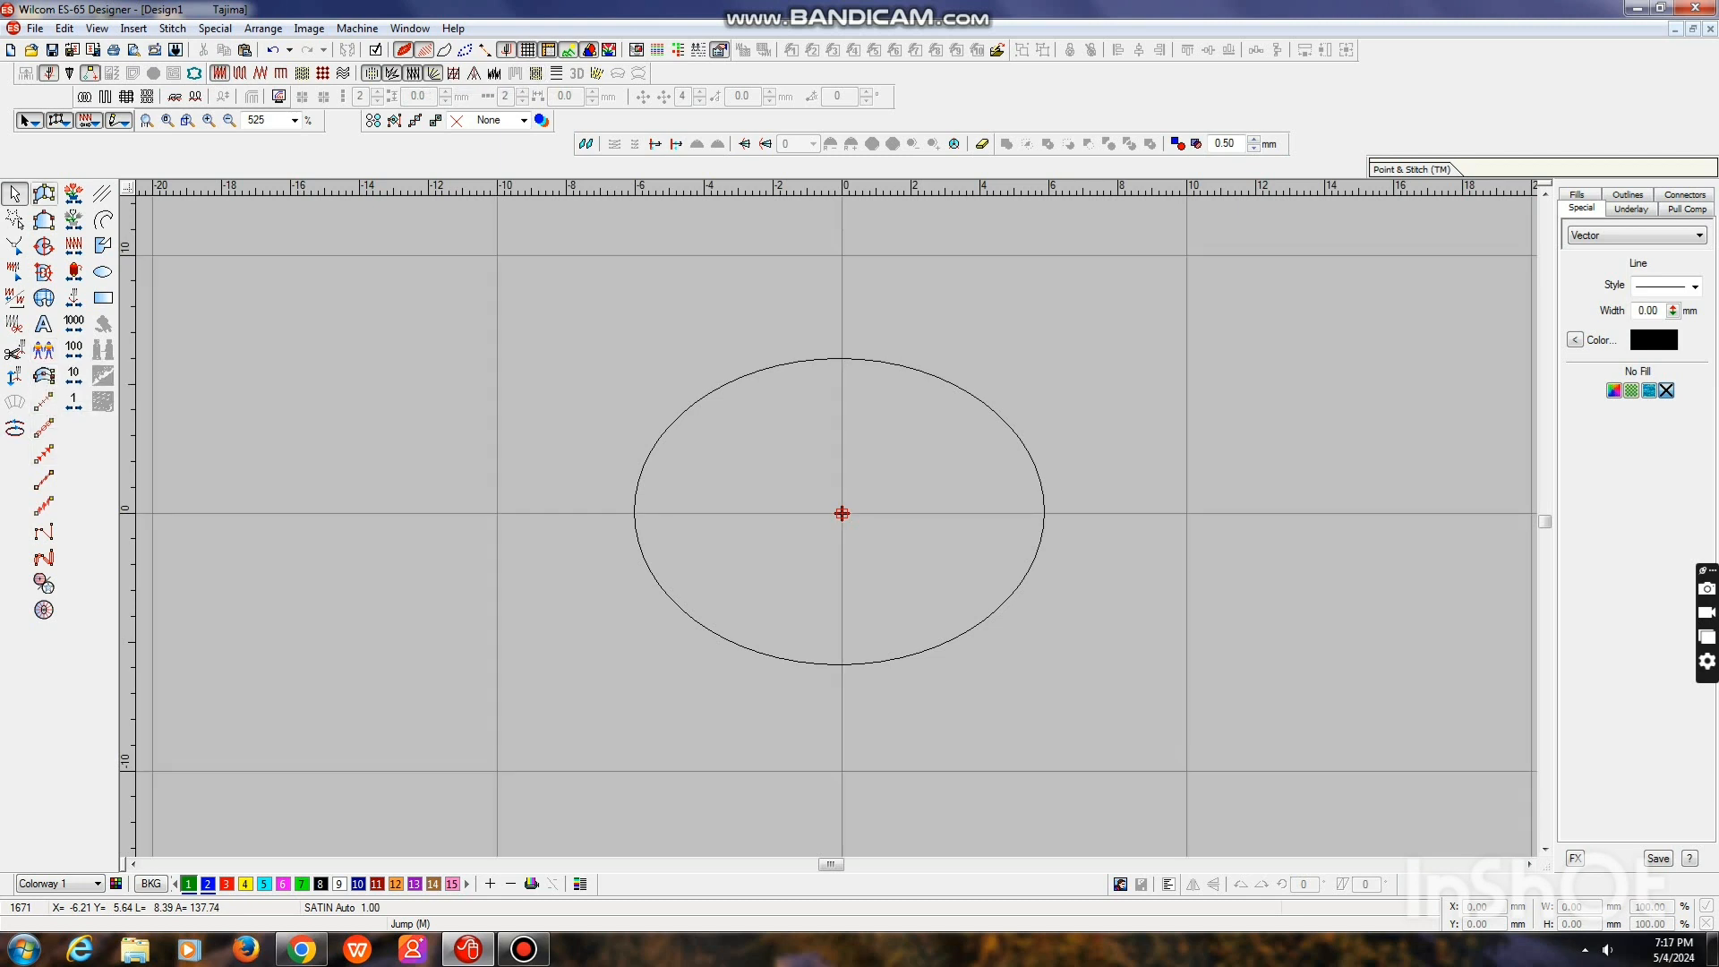
left_click(44, 193)
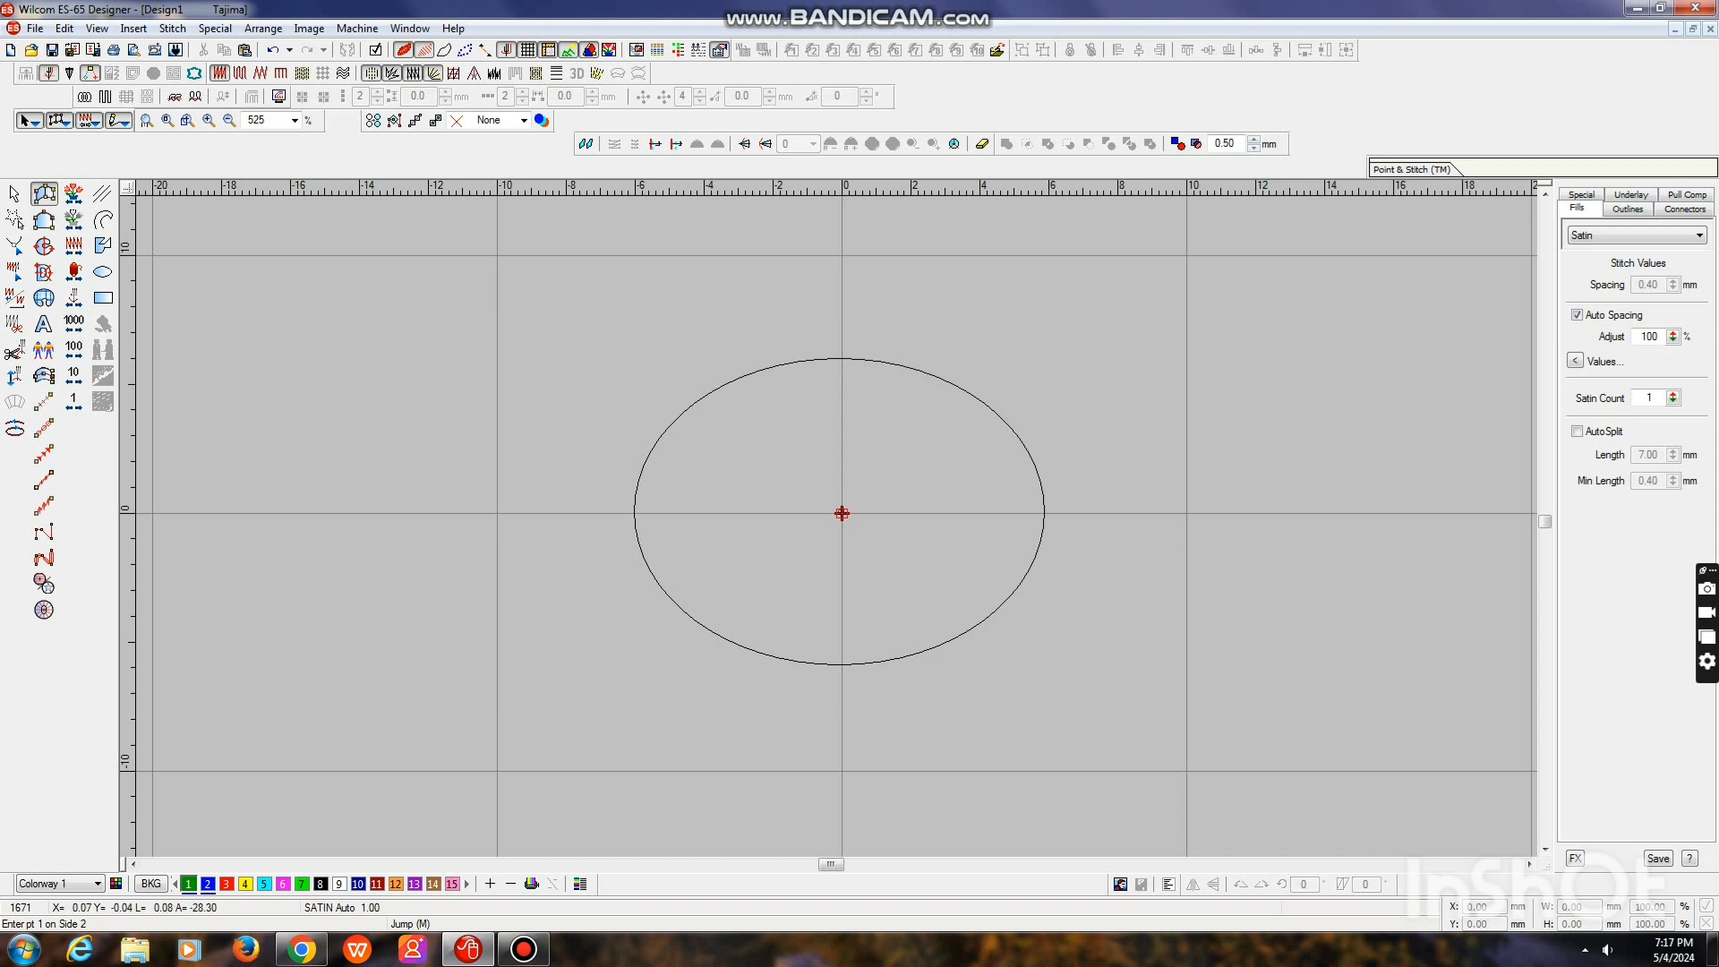
left_click(843, 514)
left_click(807, 458)
left_click(865, 455)
left_click(840, 358)
key("Return")
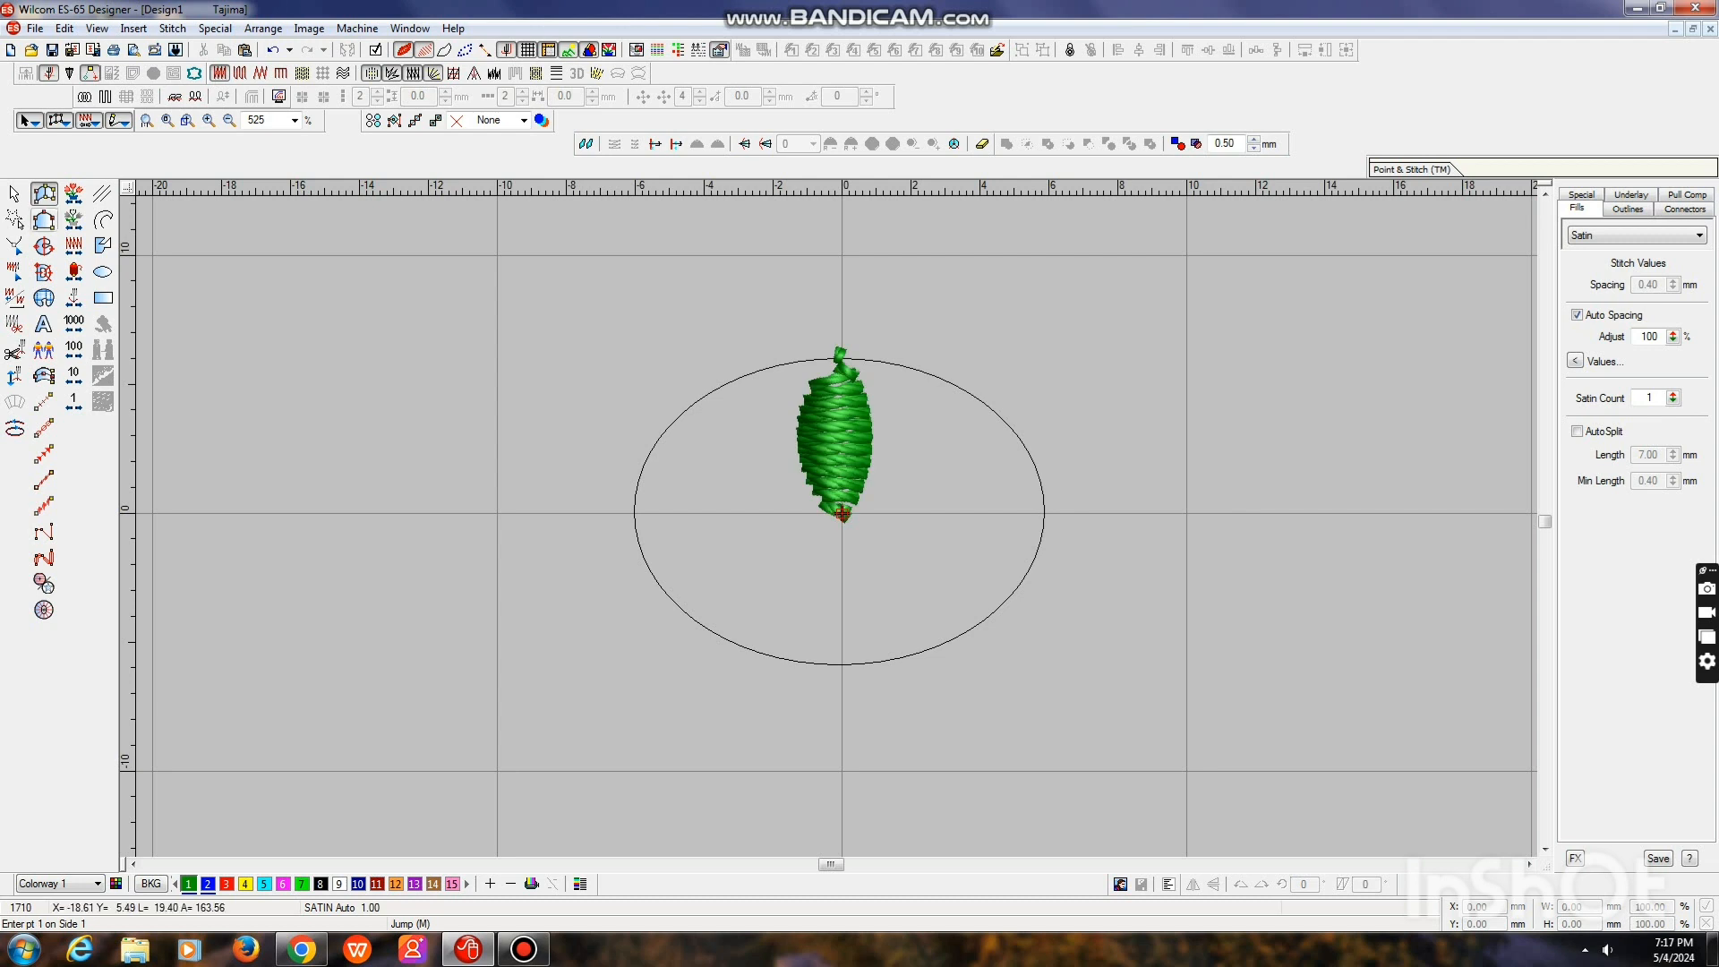
key("Escape")
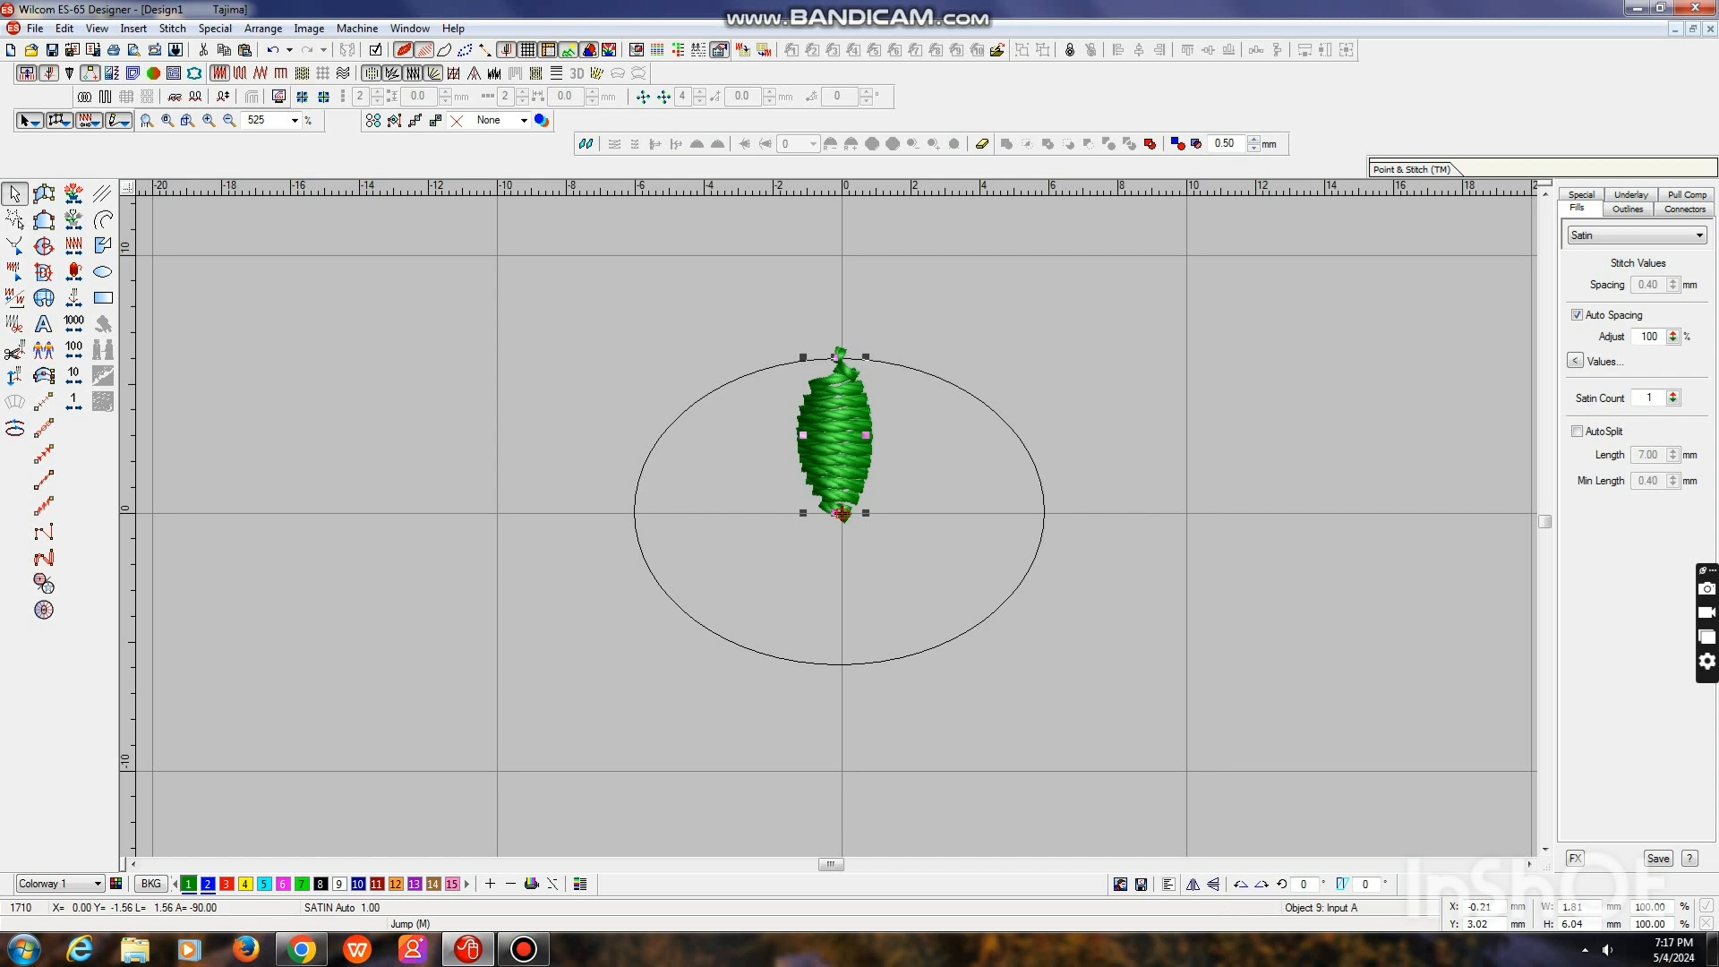
Repeat the petal as a wreath of 6 around the circle's centre to form a flower
left_click(644, 97)
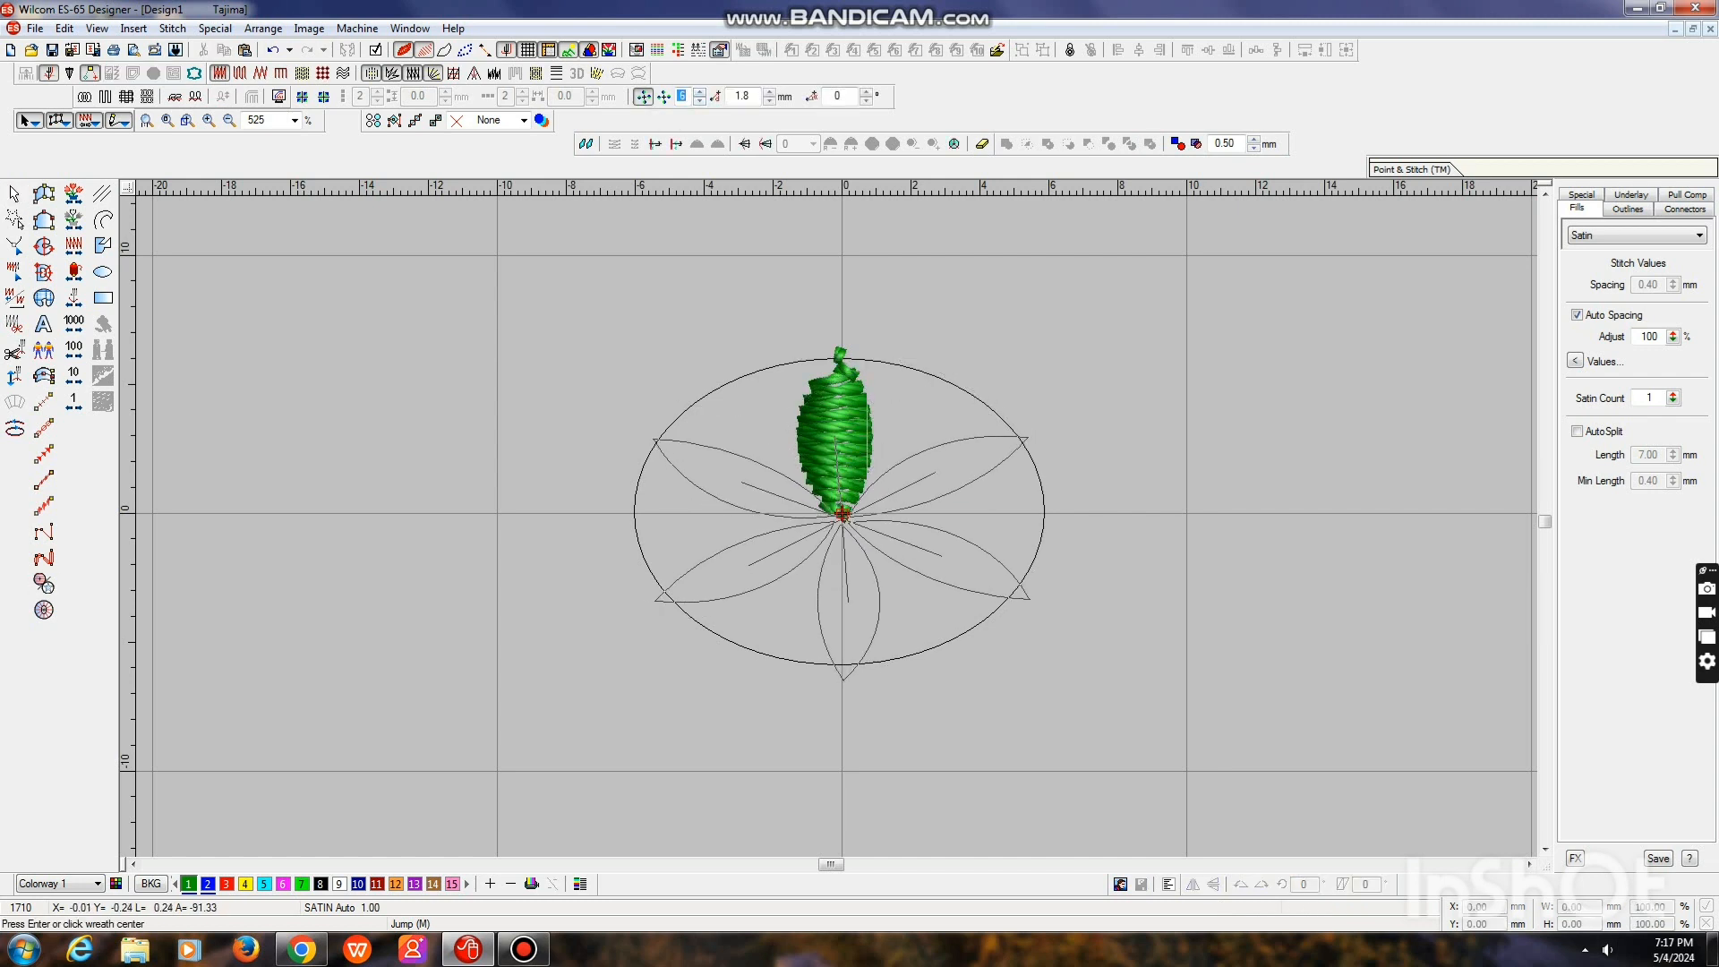
left_click(842, 513)
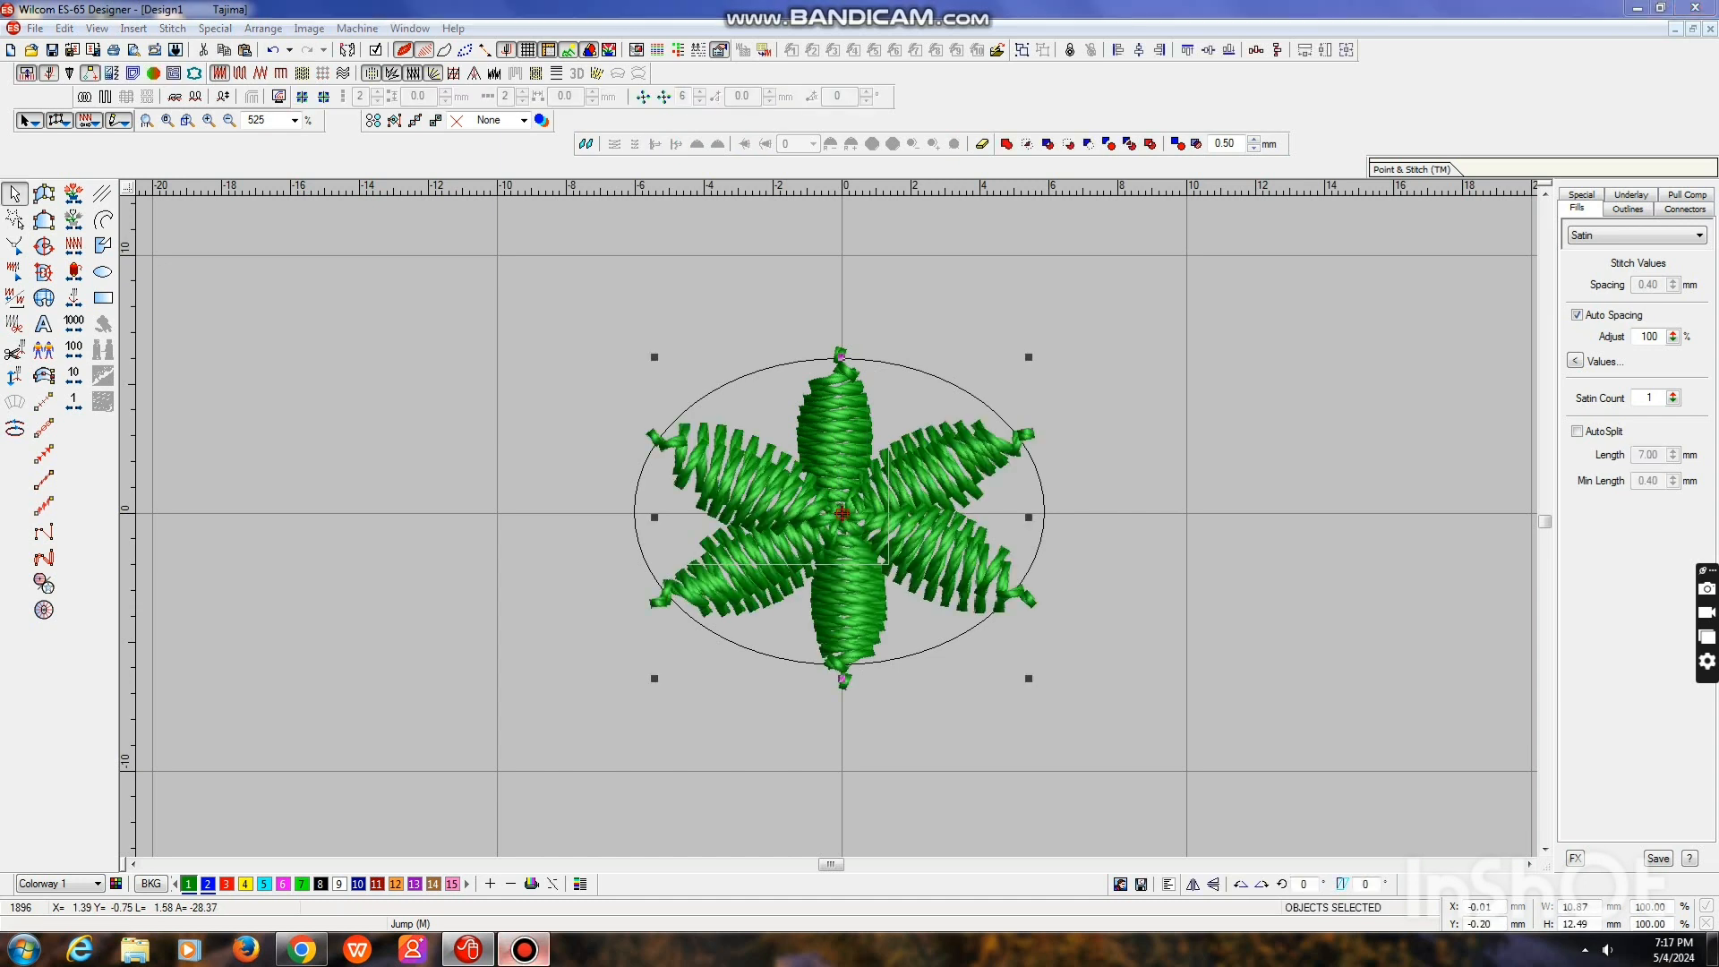
key("0")
key("Escape")
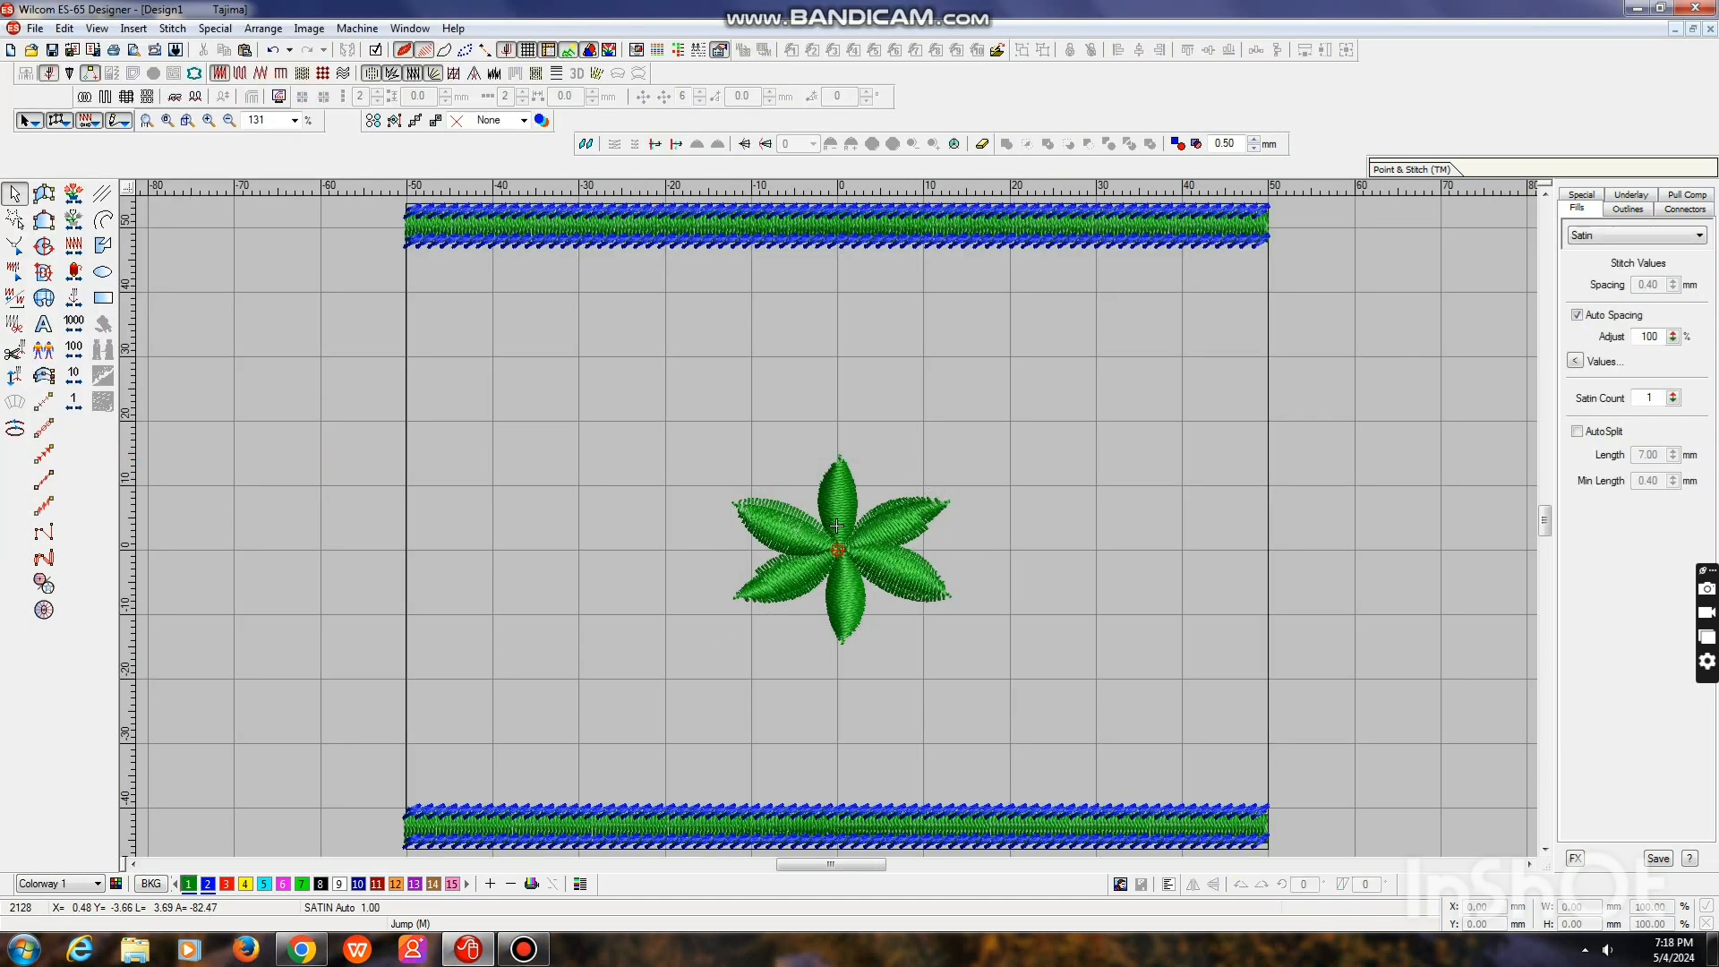
Duplicate the central flower and move the copy horizontally until its petals meet the square's right edge
left_click_drag(676, 432, 956, 645)
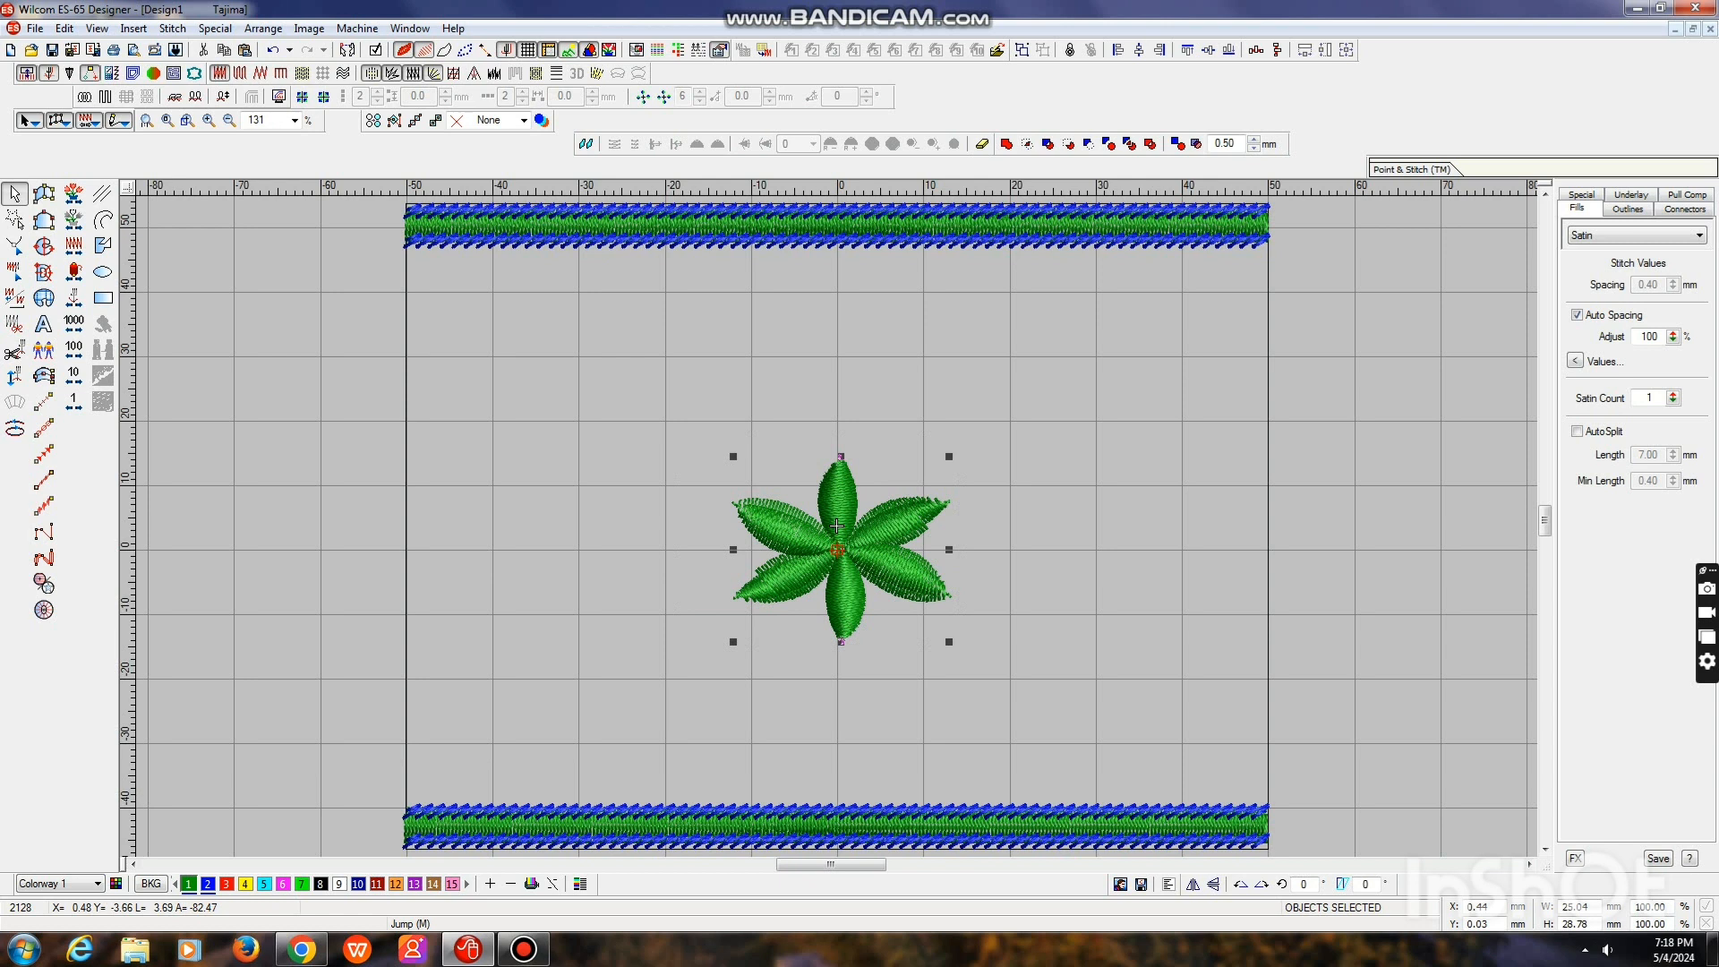
left_click_drag(837, 526, 1092, 526)
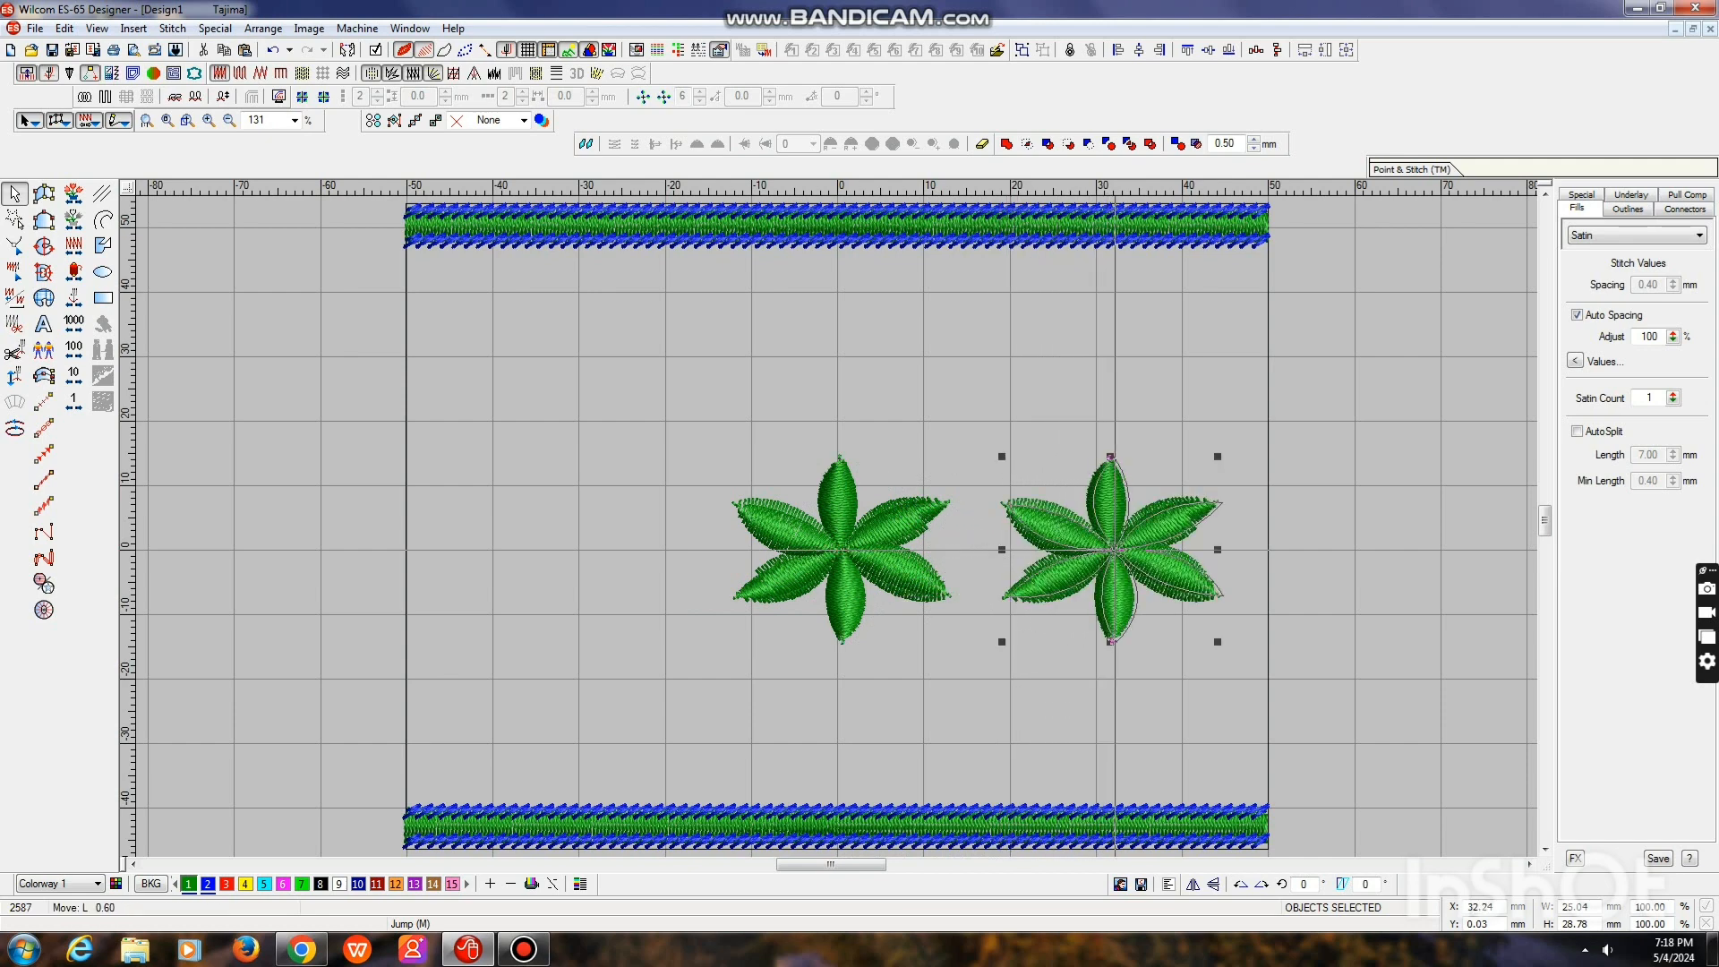
left_click_drag(1118, 581, 1161, 582)
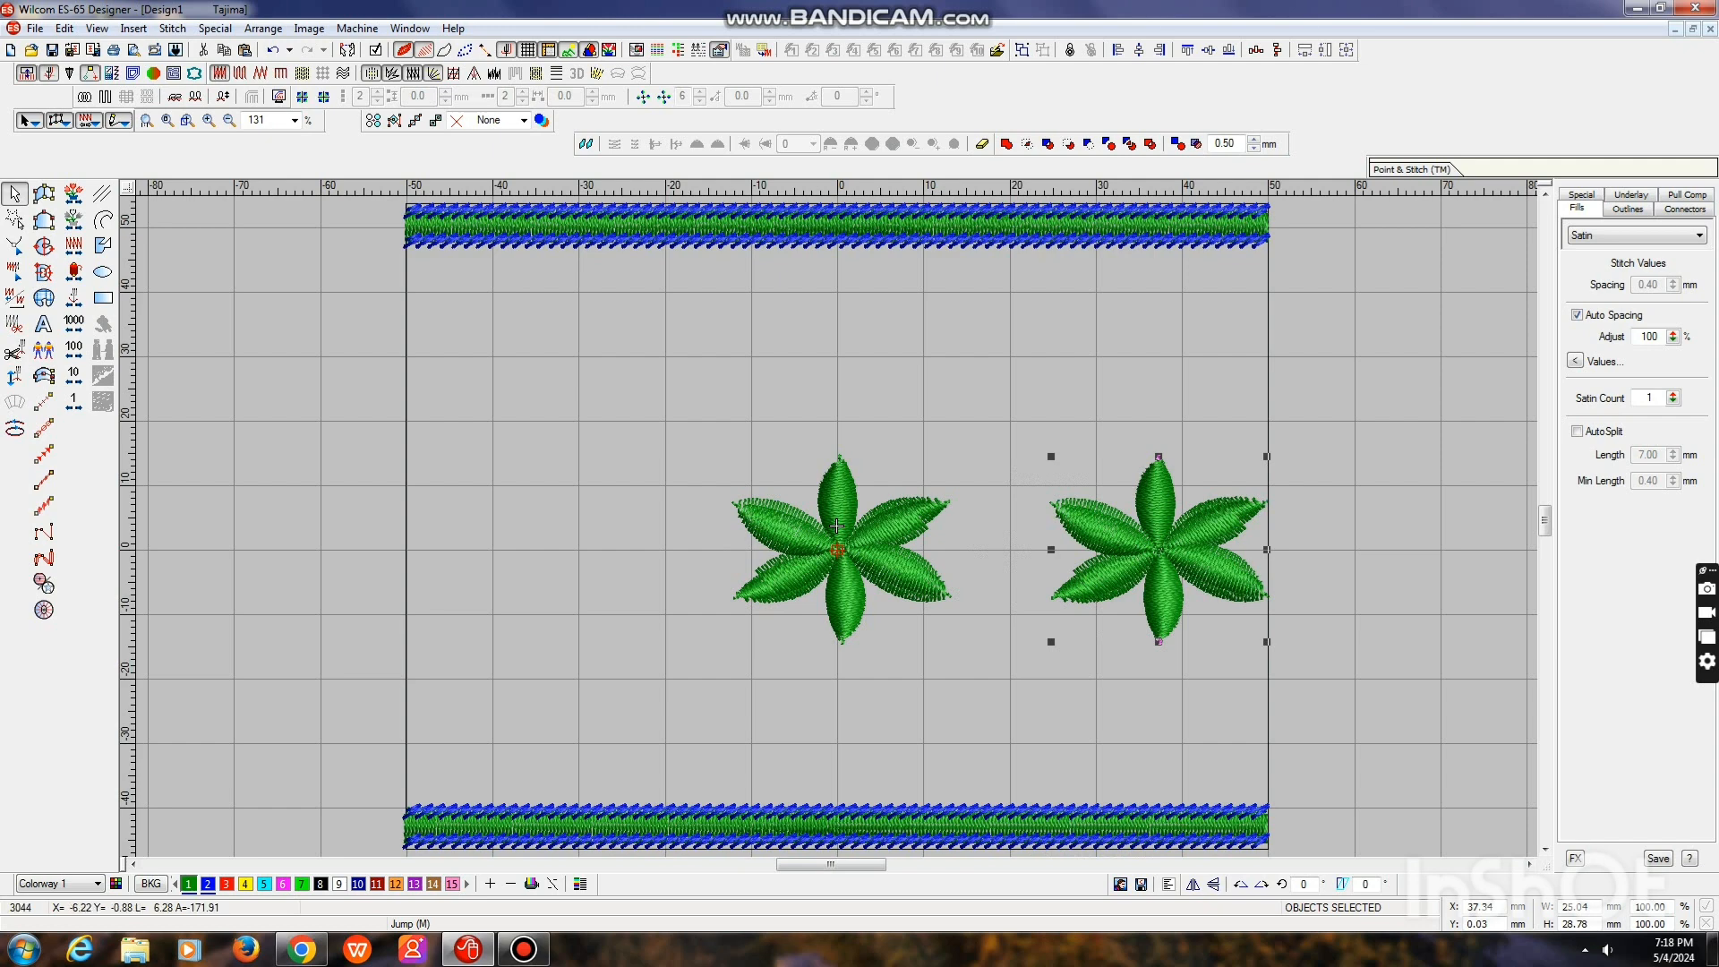
Place another copy of the flower at the square's left edge, level with the central flower
right_click(404, 524)
left_click_drag(404, 524, 506, 551)
scroll(836, 525, "down", 4)
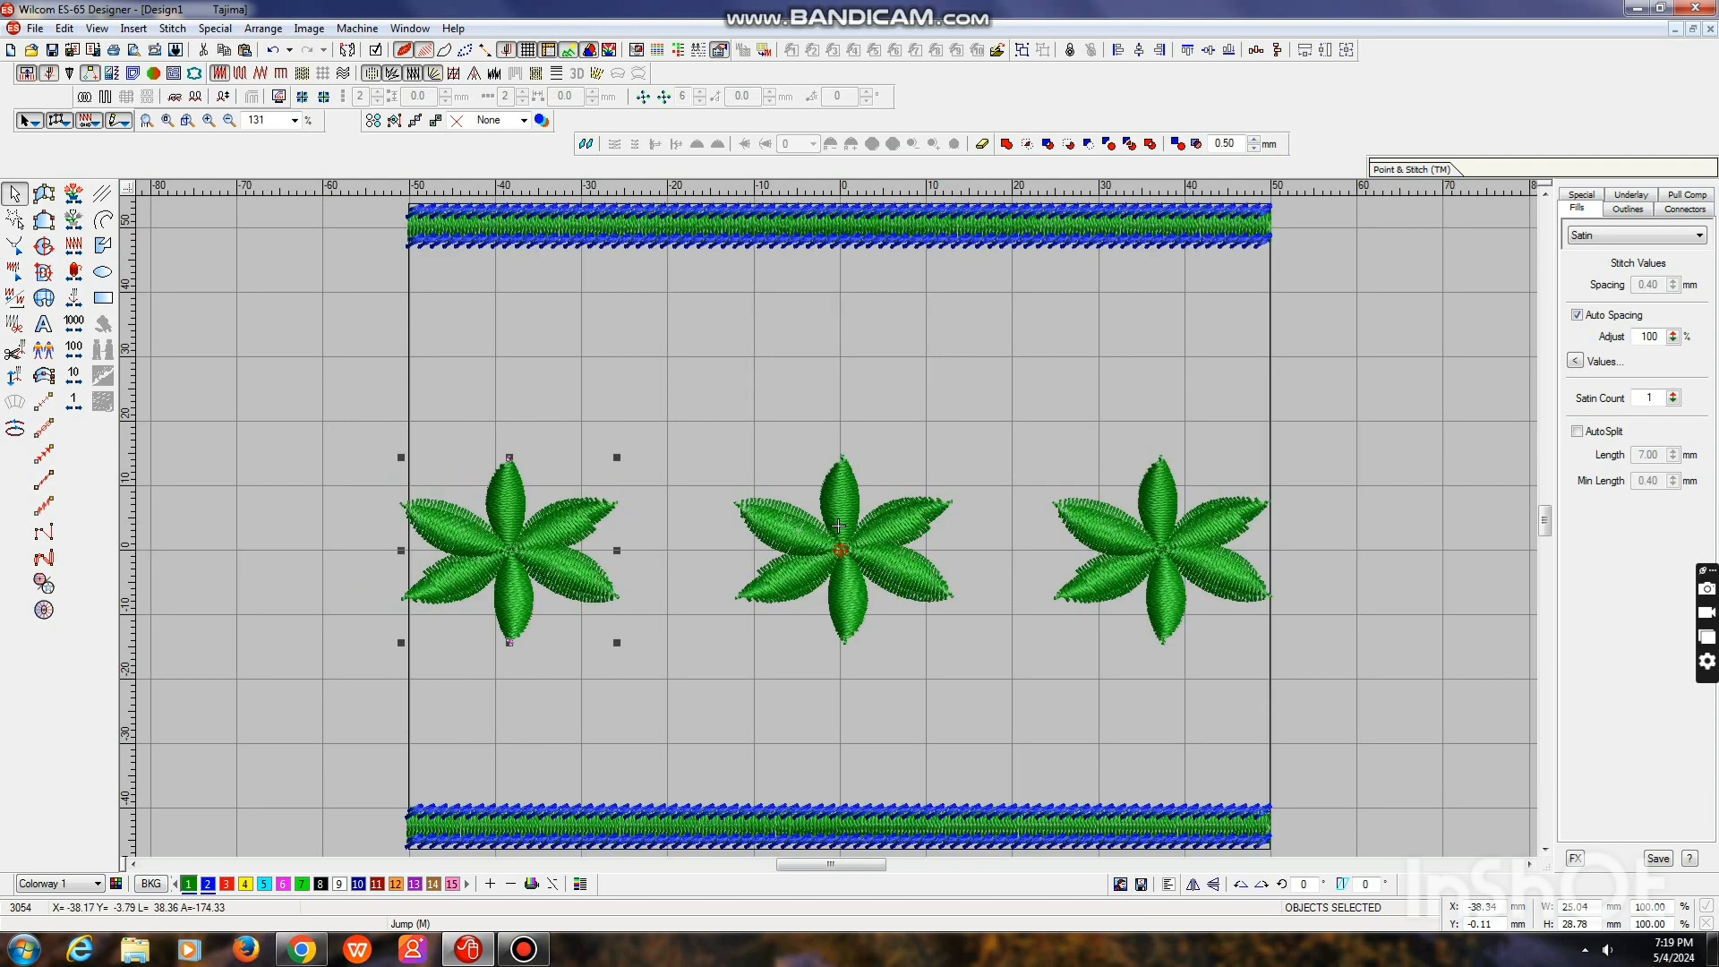
key("Escape")
Set the height of the square outline to 50 mm, keeping its width
scroll(836, 526, "up", 2)
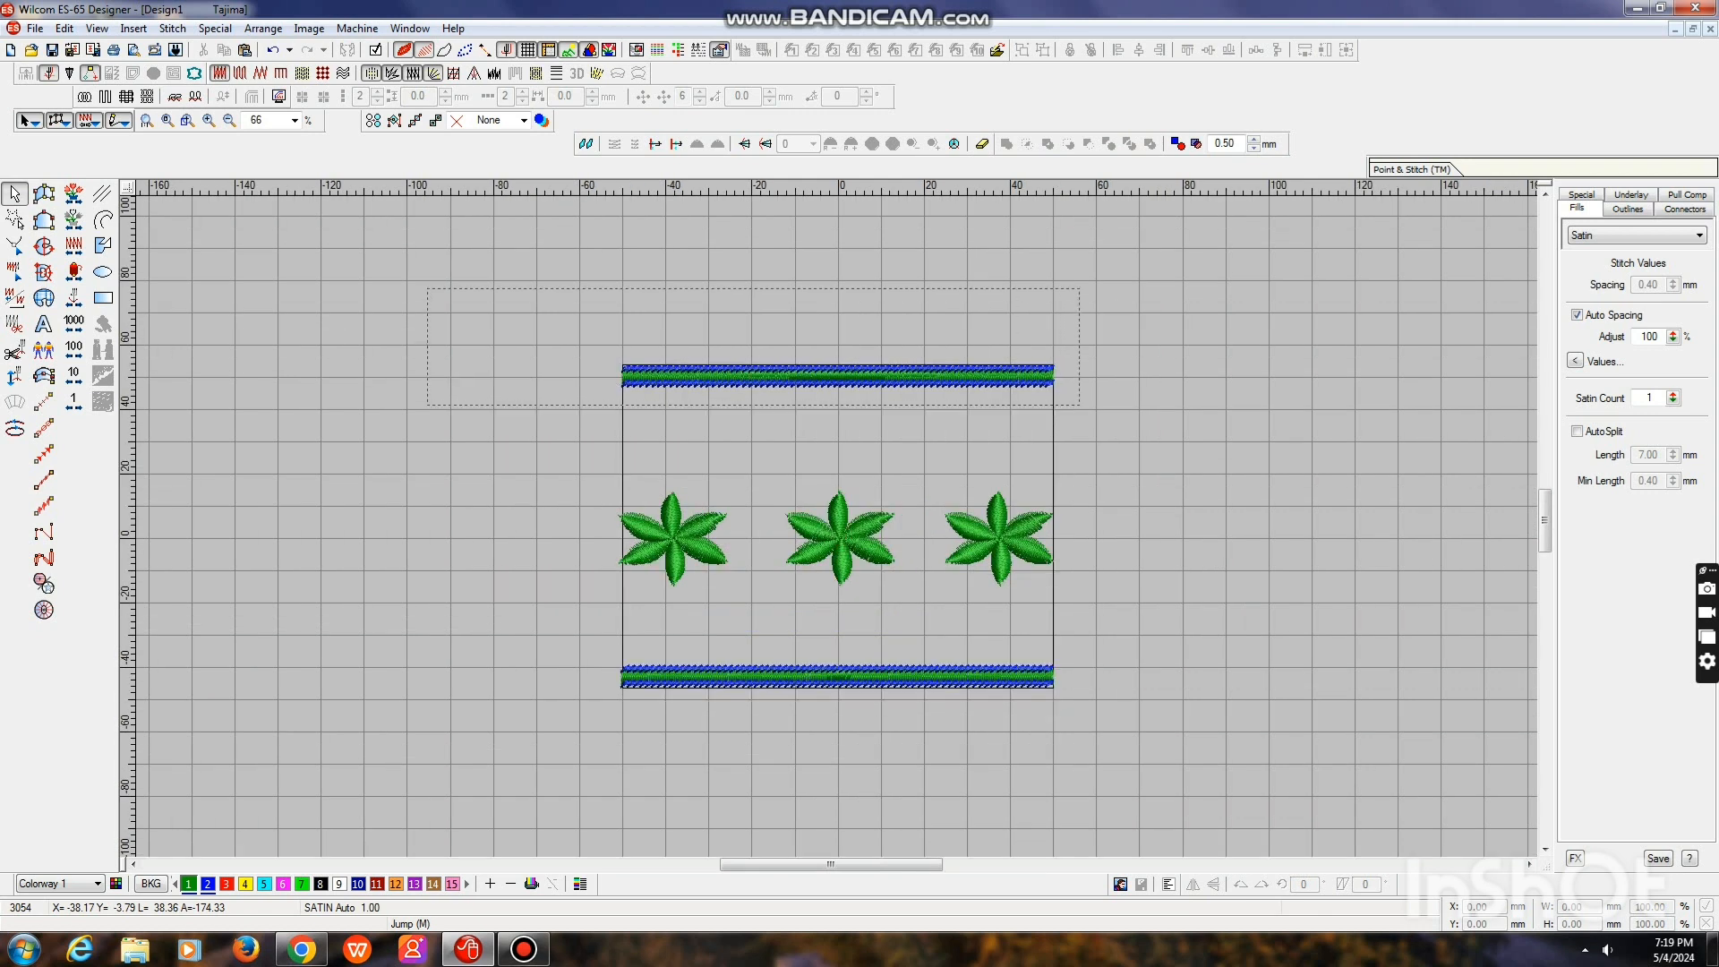
key("ctrl+a")
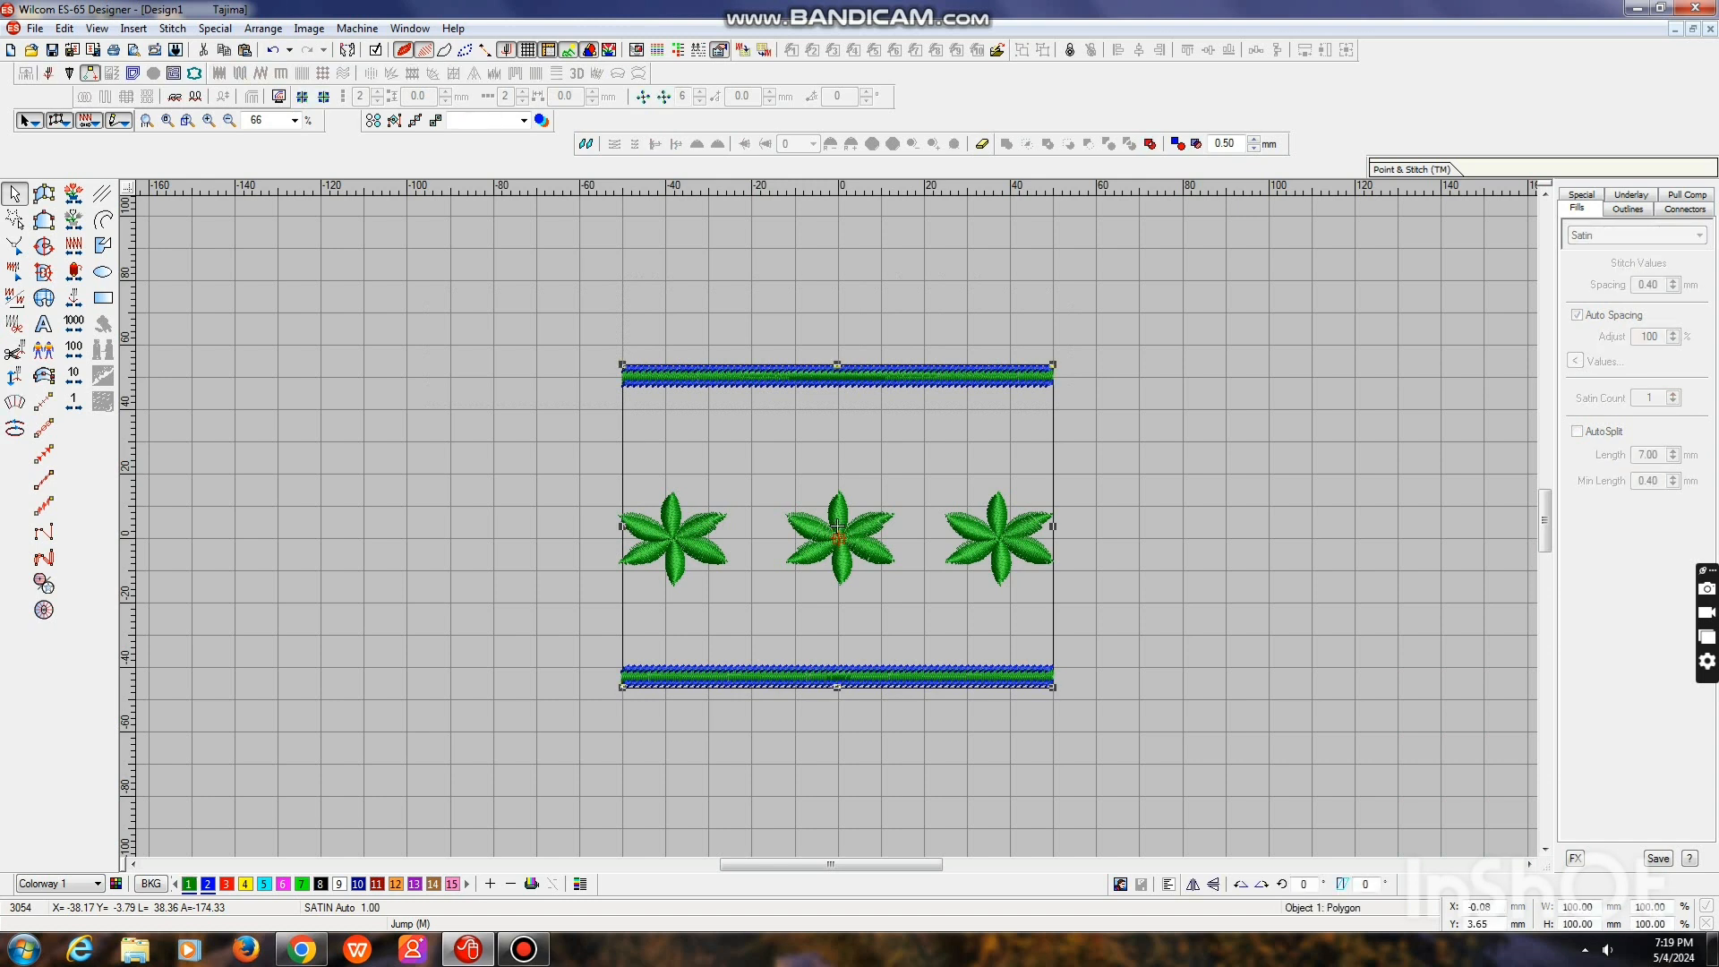
type("50")
key("Return")
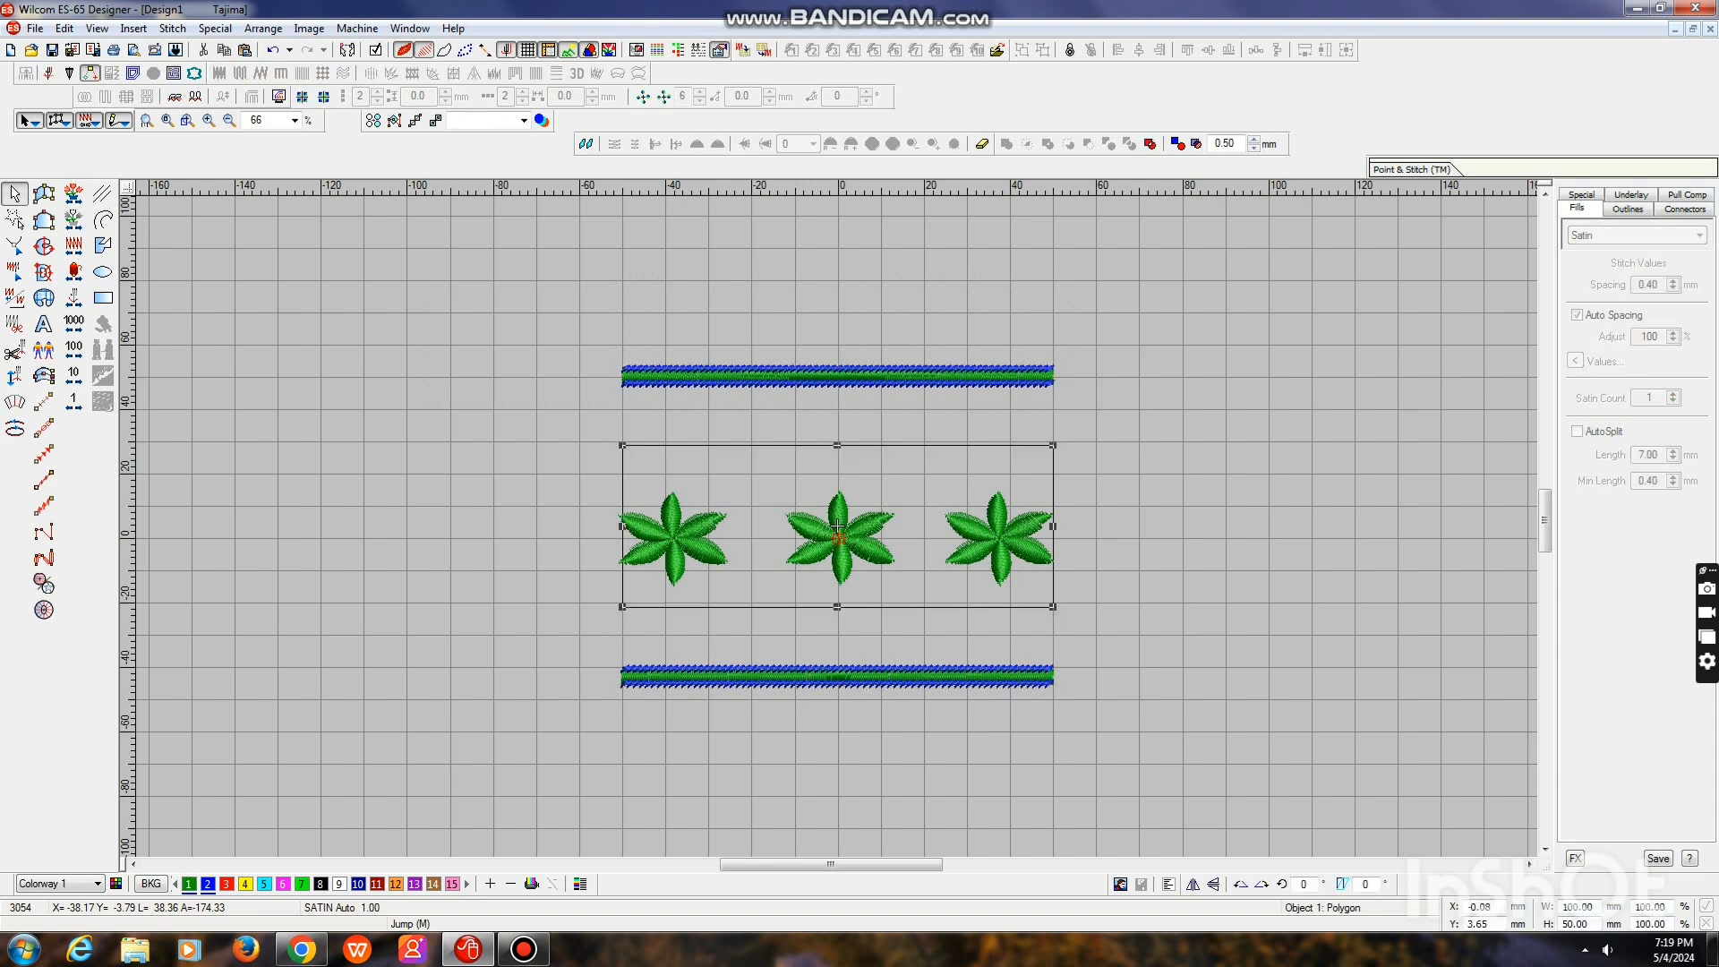
Move the whole top border straight down so that it sits just inside the rectangle's upper edge
key("Escape")
left_click_drag(569, 309, 1099, 400)
left_click_drag(838, 376, 838, 454)
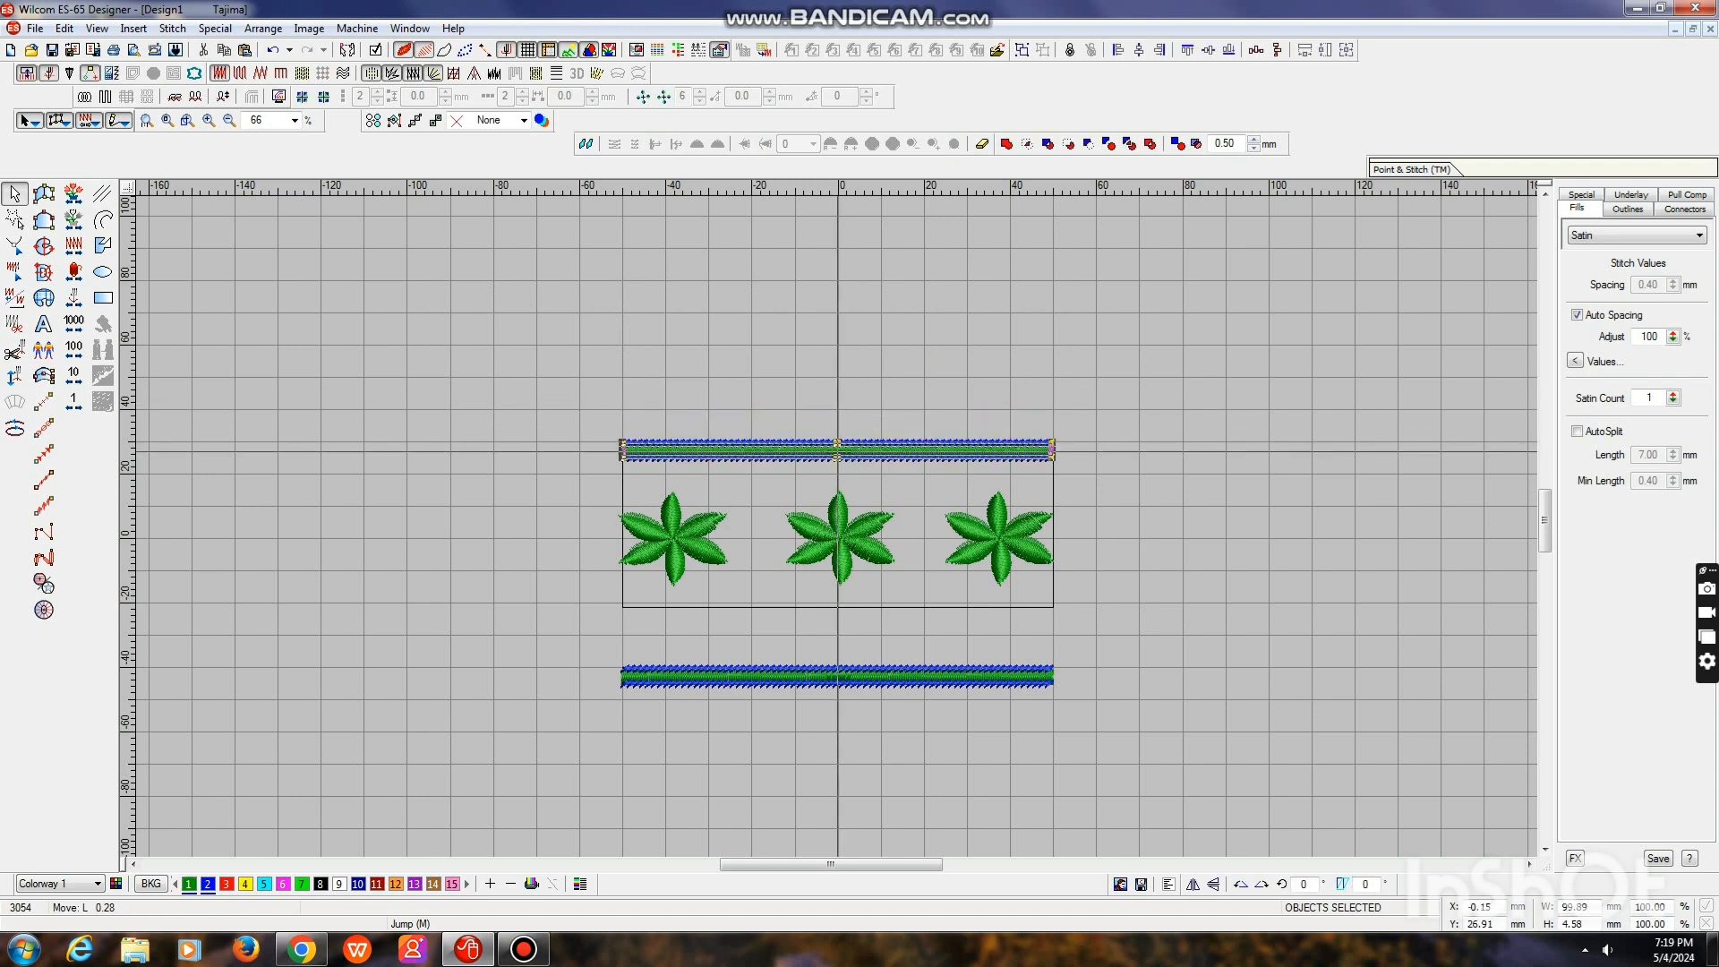
key("Escape")
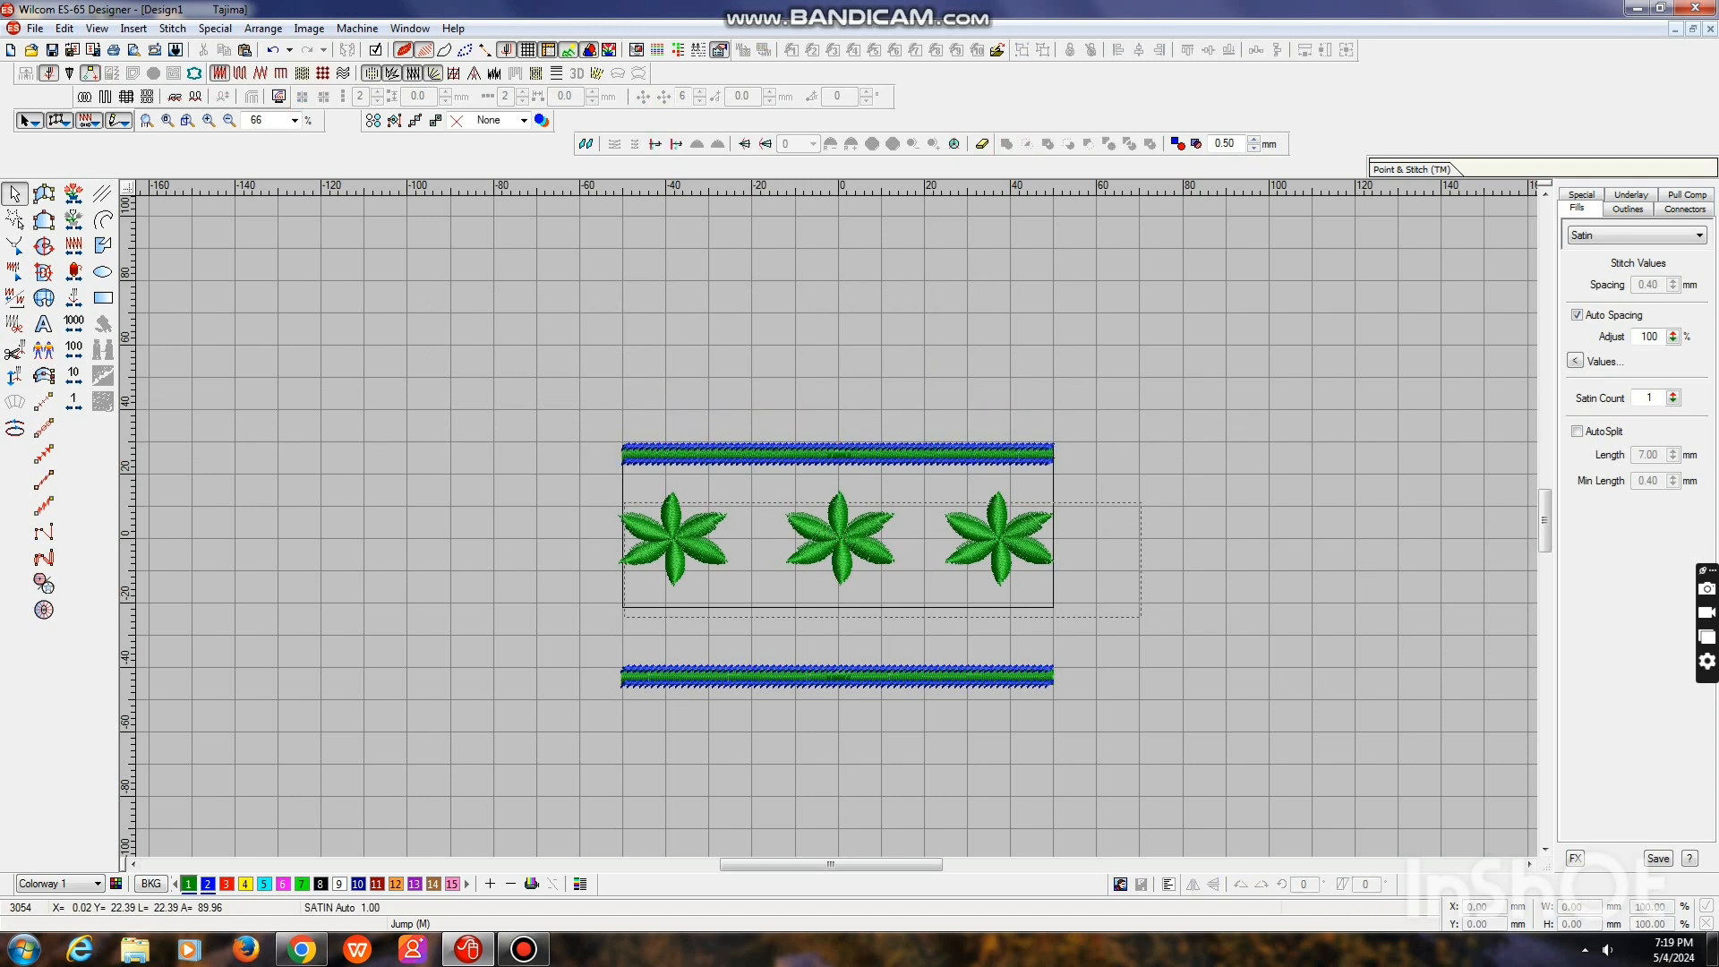
Select the three flowers together and adjust their vertical position inside the rectangle
left_click_drag(1141, 618, 1140, 617)
left_click_drag(847, 503, 587, 487)
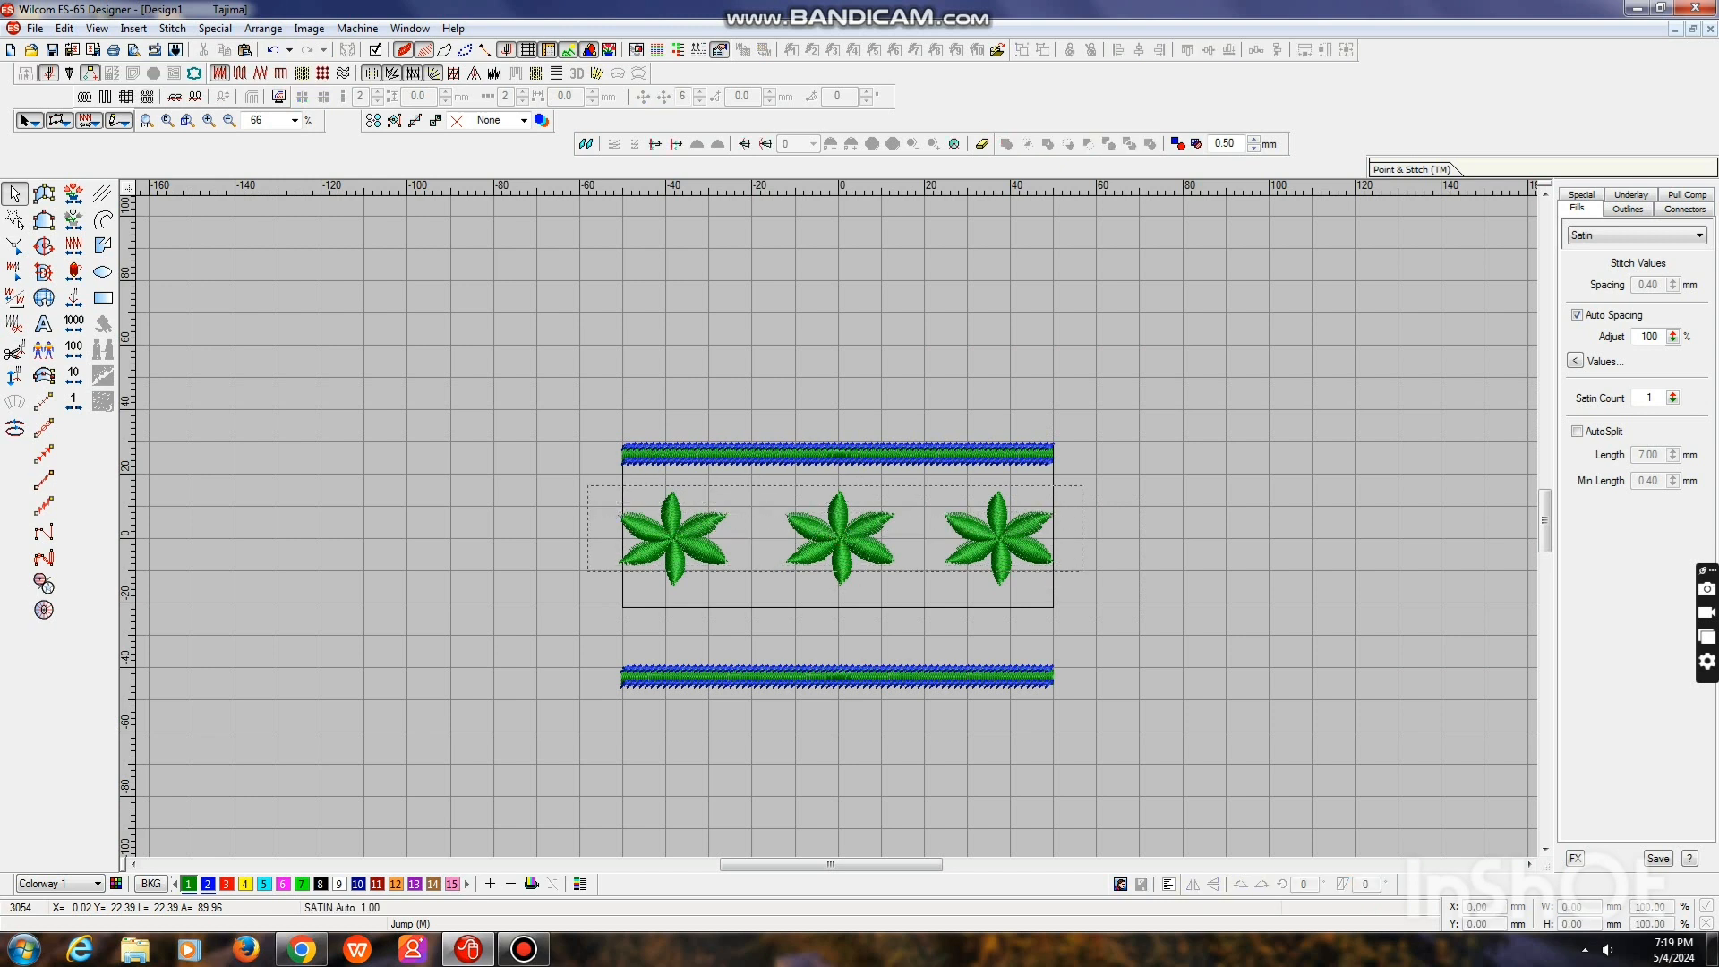
left_click_drag(1083, 572, 1084, 587)
left_click_drag(839, 539, 838, 526)
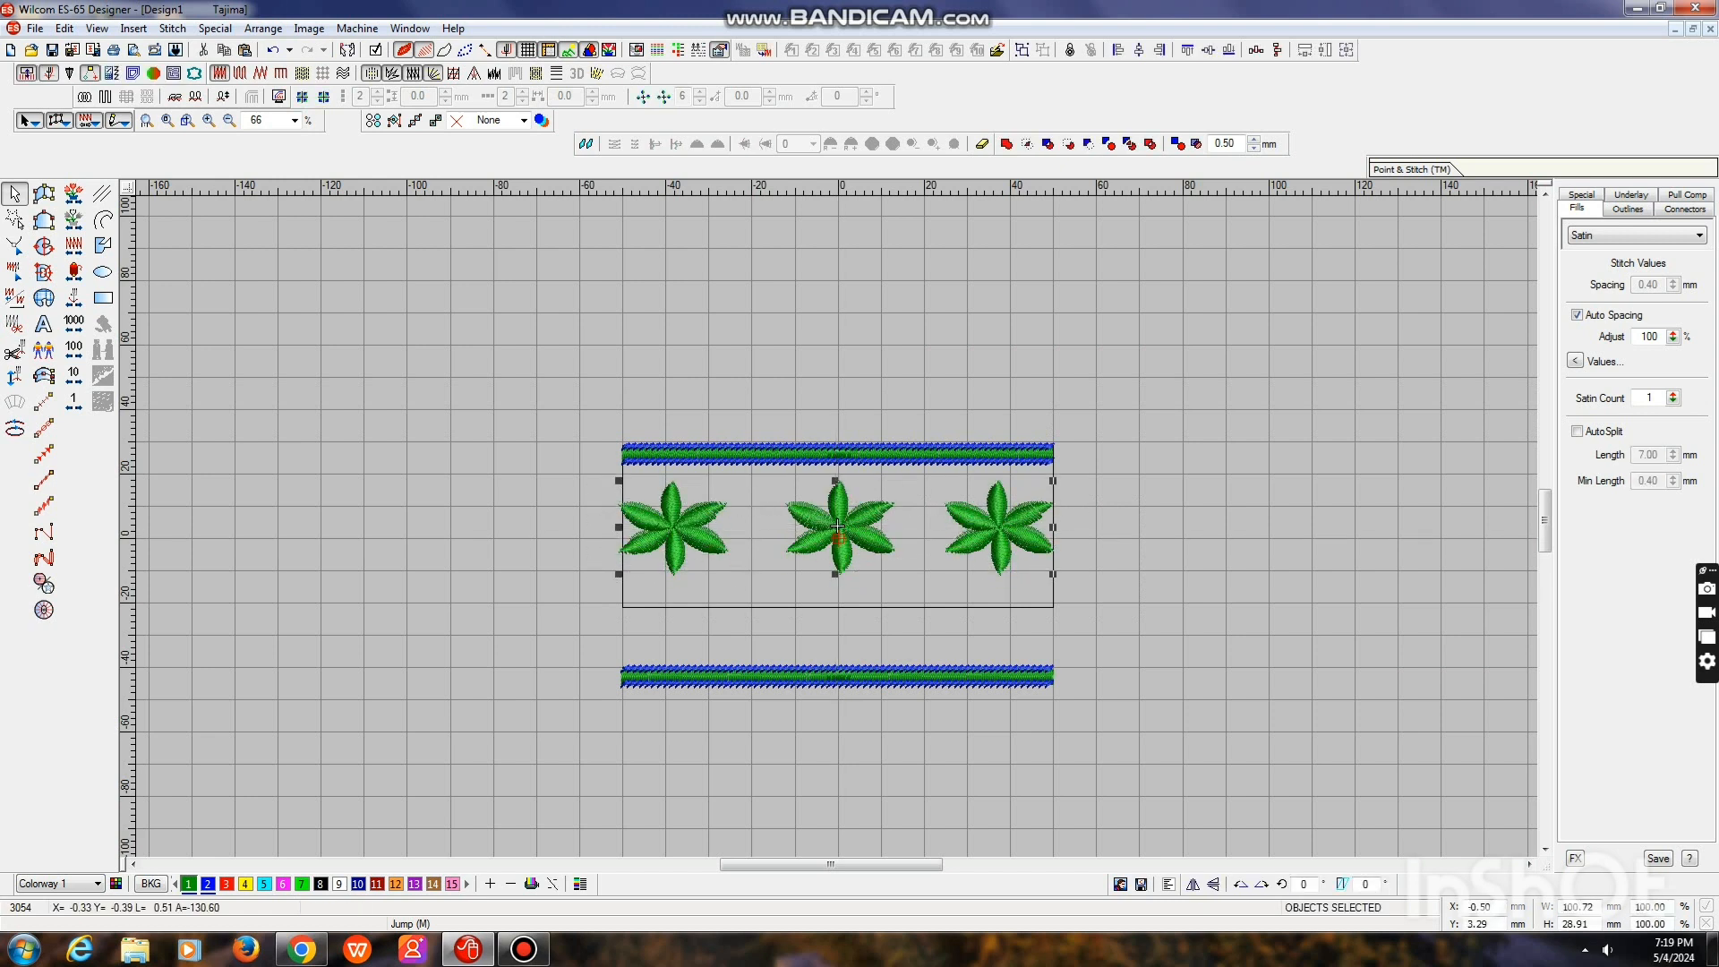
key("Down")
key("Down")
key("Down")
key("Down")
key("Down")
key("Down")
key("Down")
key("Down")
key("Down")
key("Down")
key("Escape")
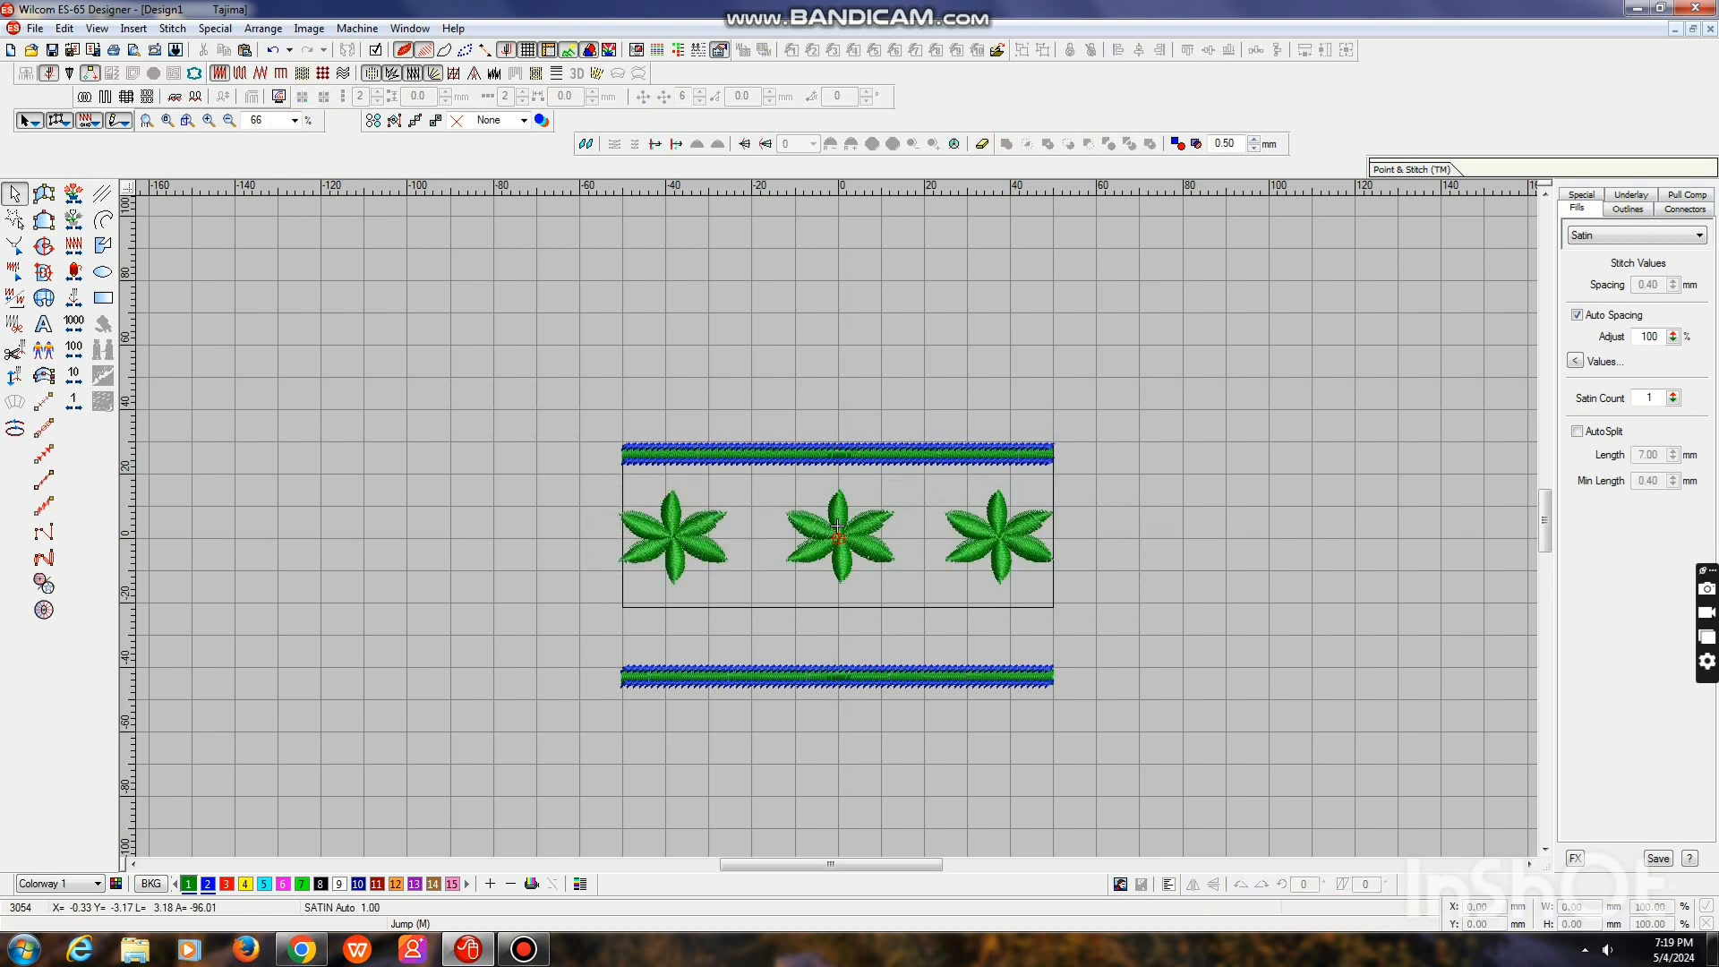
Move the whole bottom border straight up so that it sits just inside the rectangle's lower edge
left_click_drag(1010, 749, 578, 627)
left_click_drag(838, 677, 838, 598)
key("Escape")
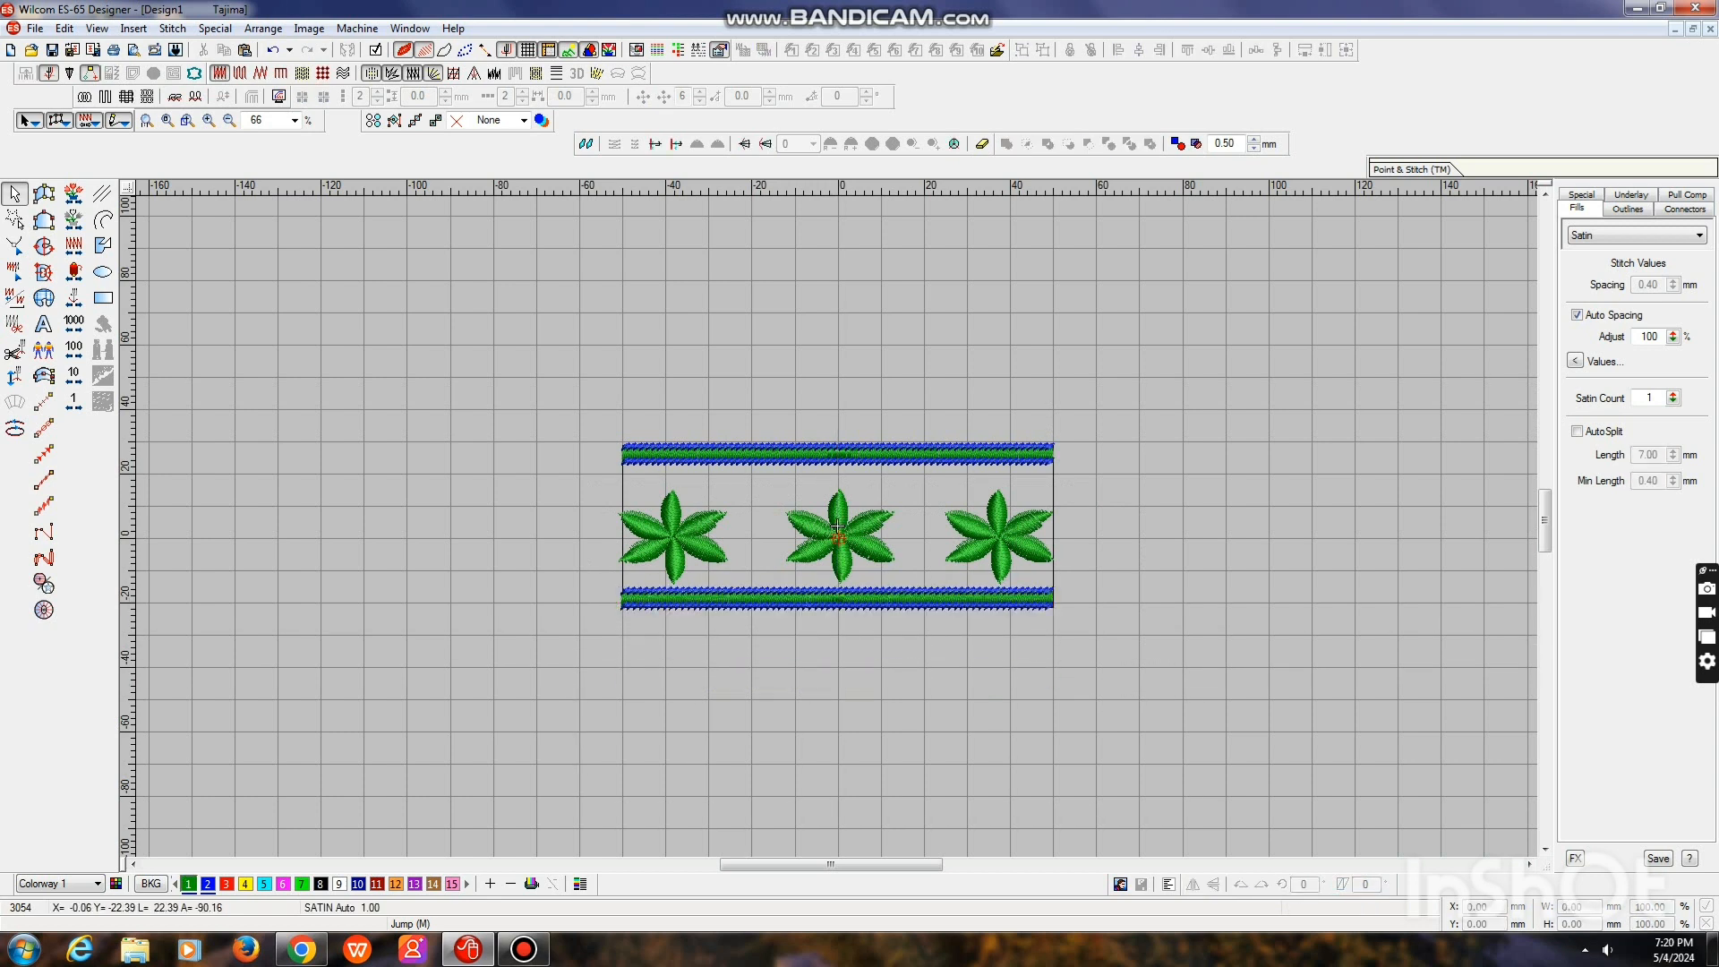
Nudge the row of three flowers up until it is vertically centred between the two borders
key("Up")
key("Up")
key("Up")
key("Up")
key("Up")
key("Up")
key("Up")
key("Up")
key("Up")
key("Up")
key("Up")
key("Up")
key("Up")
key("Up")
key("Up")
key("Up")
key("Up")
key("Up")
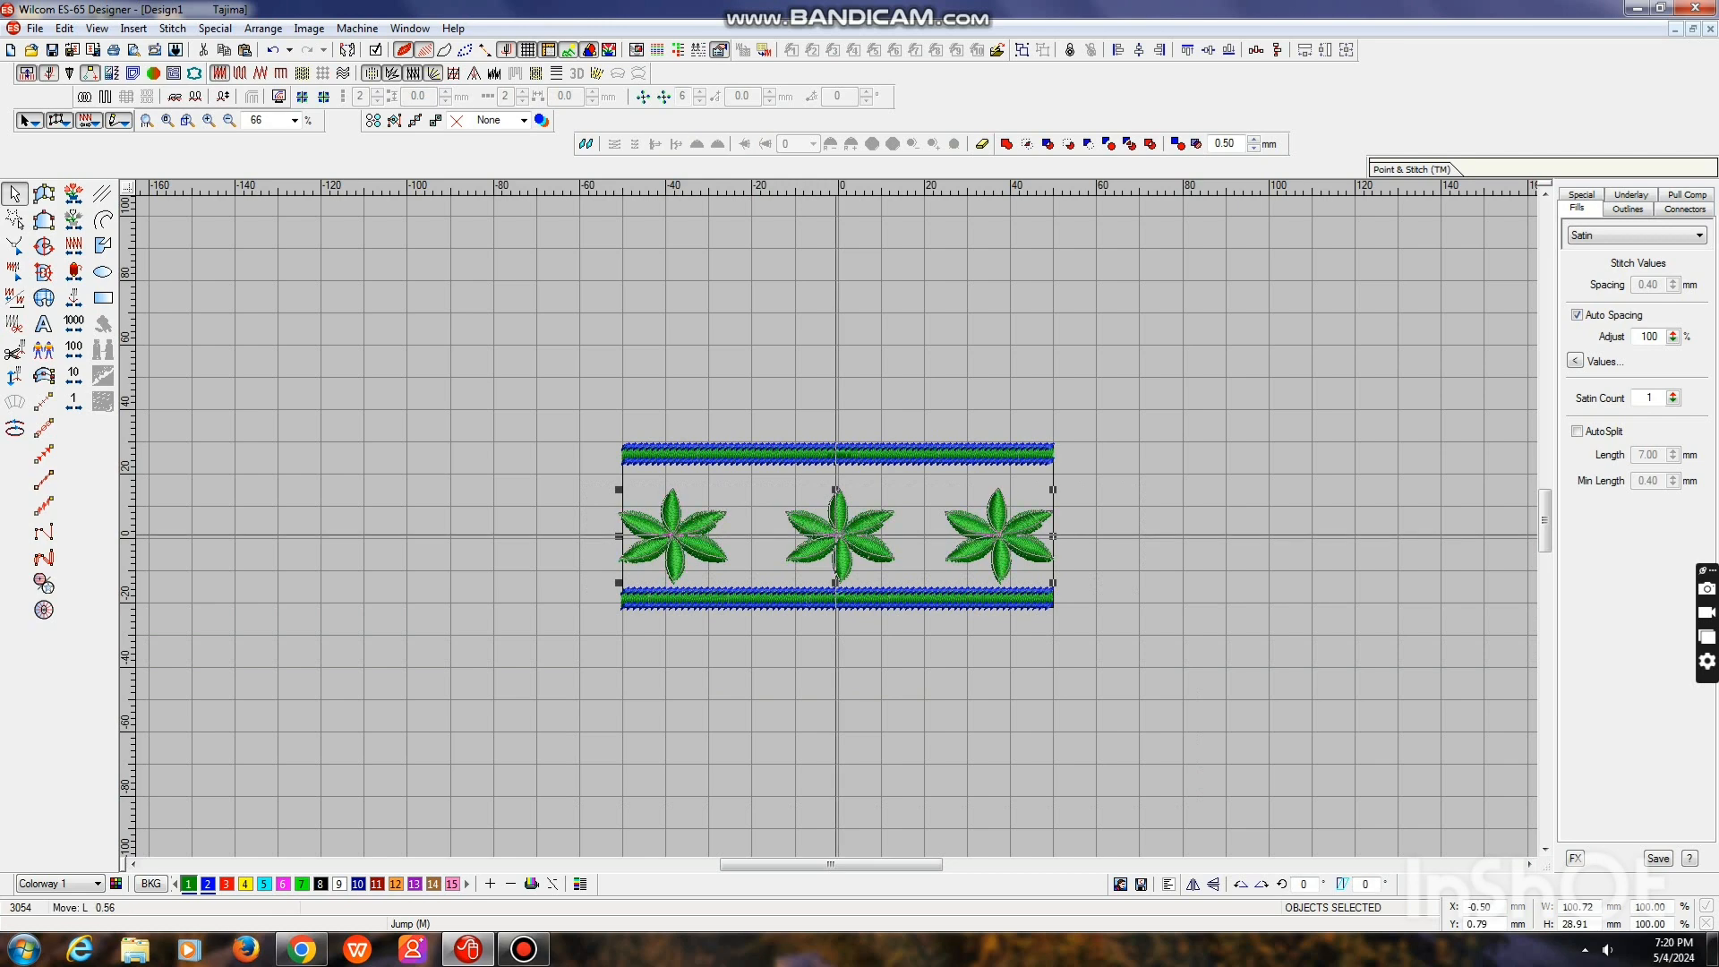
key("Escape")
key("0")
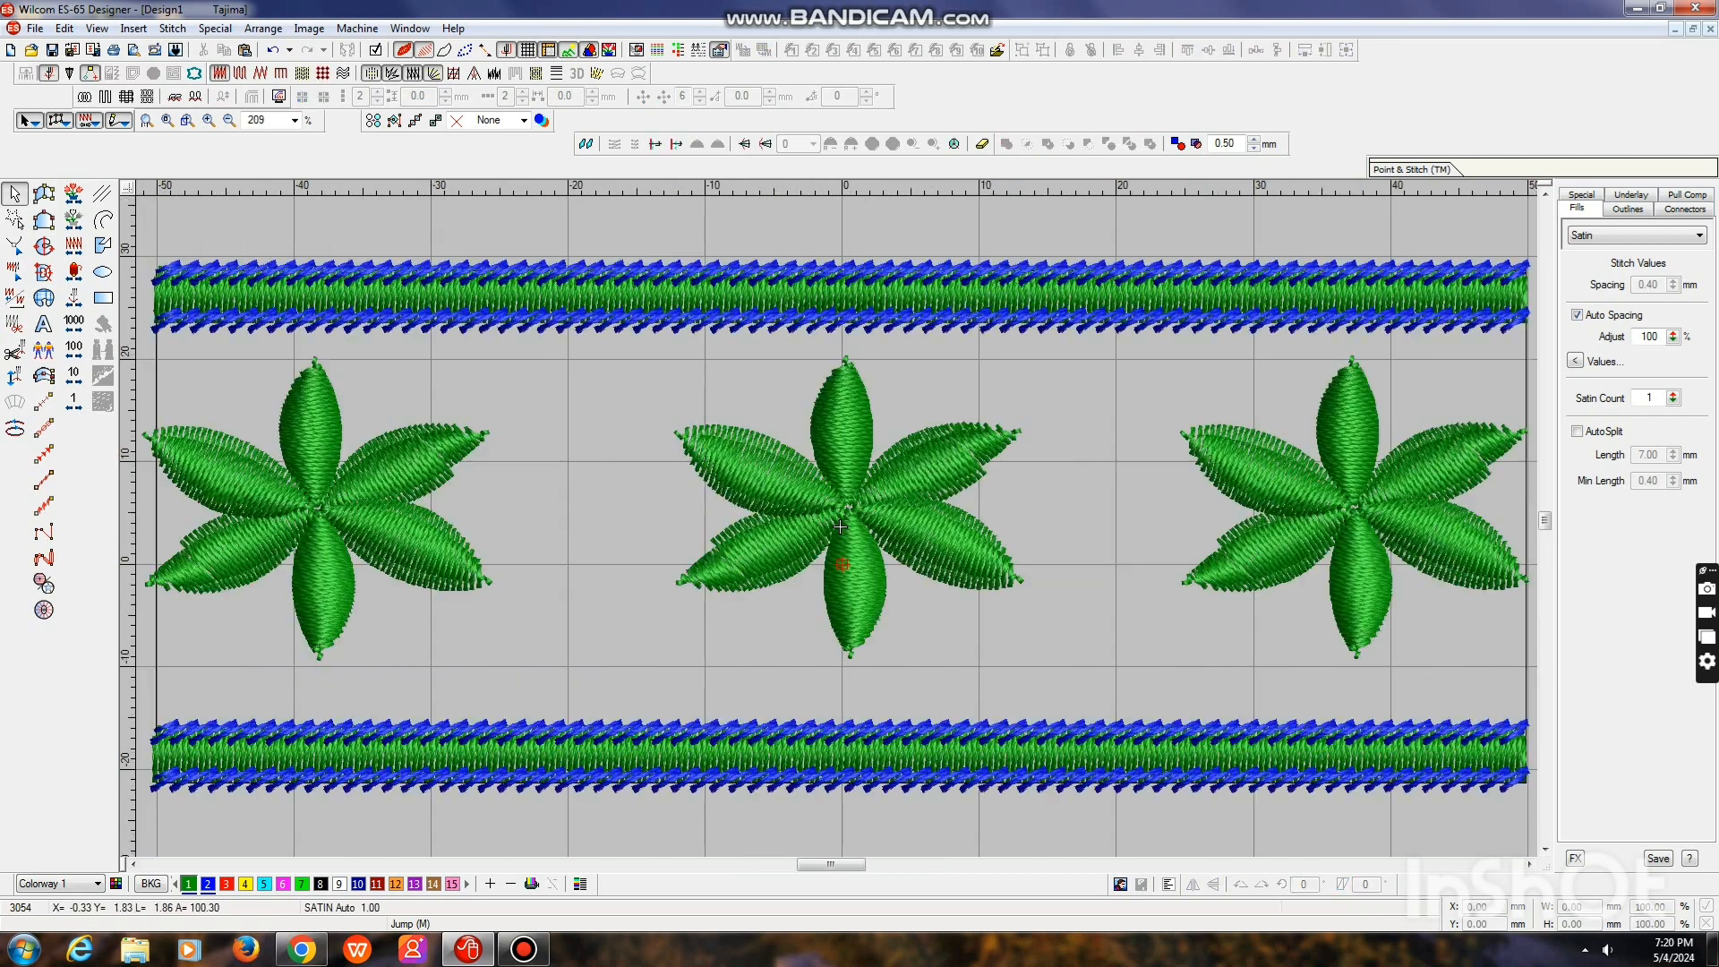
Duplicate the whole design and place the copy edge to edge on its right side to check the repeat
key("shift+z")
key("shift+z")
scroll(838, 525, "up", 1)
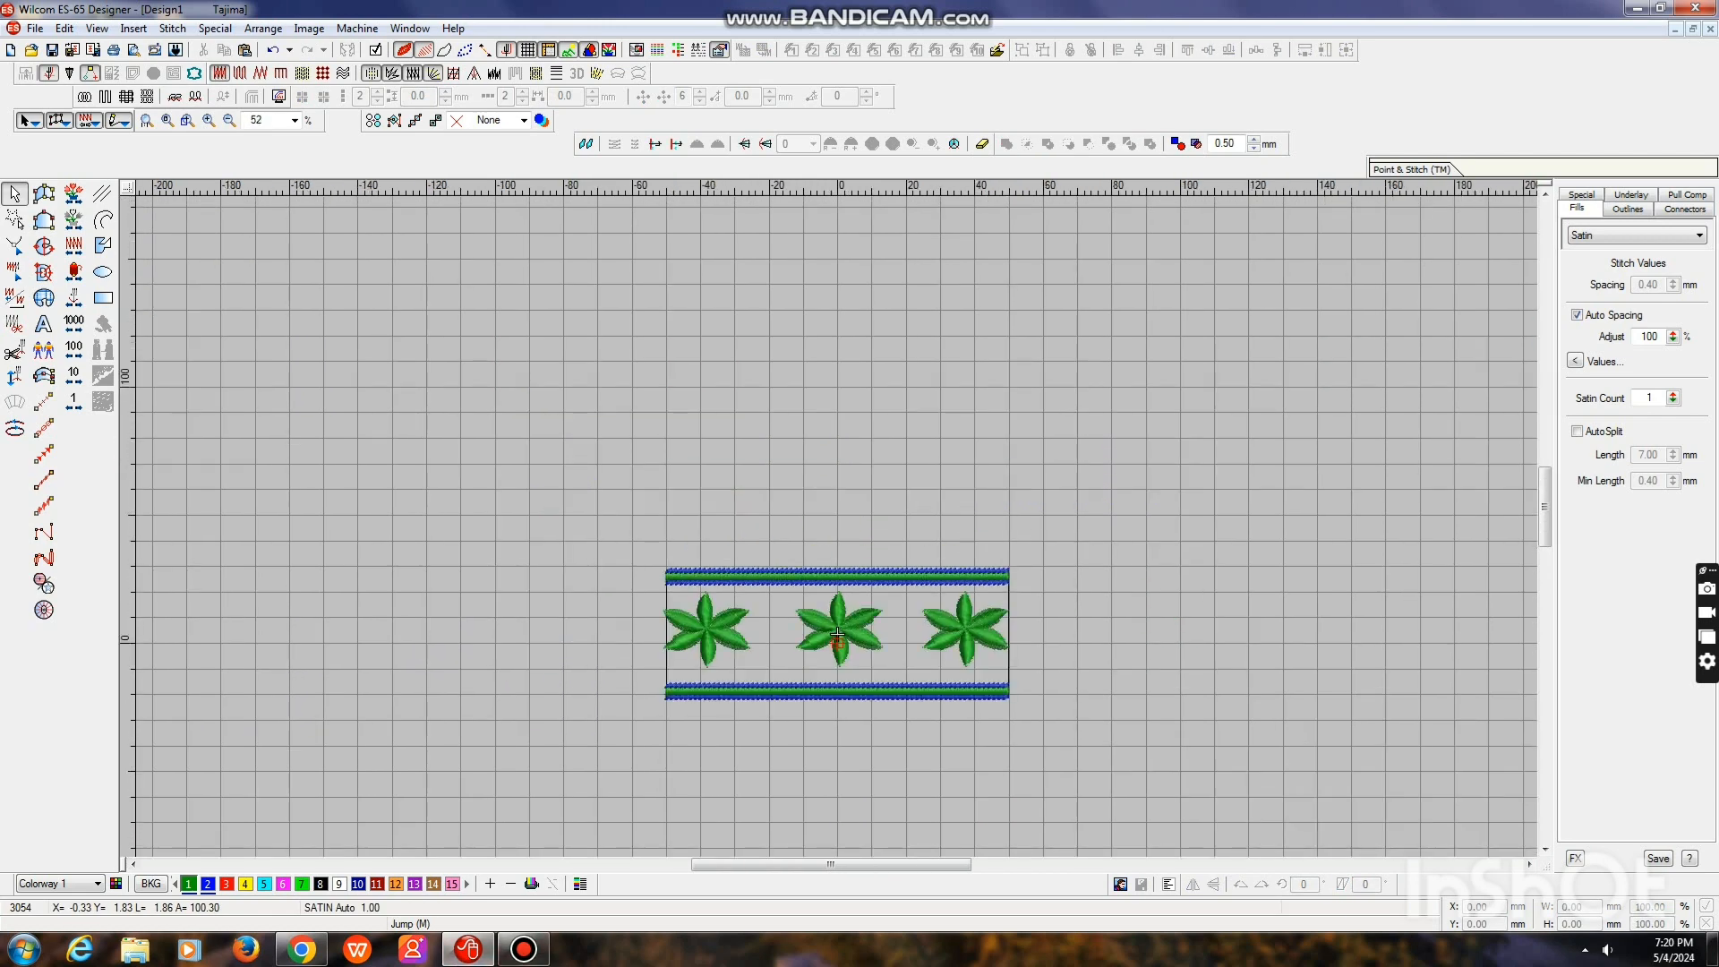
key("z")
key("shift+z")
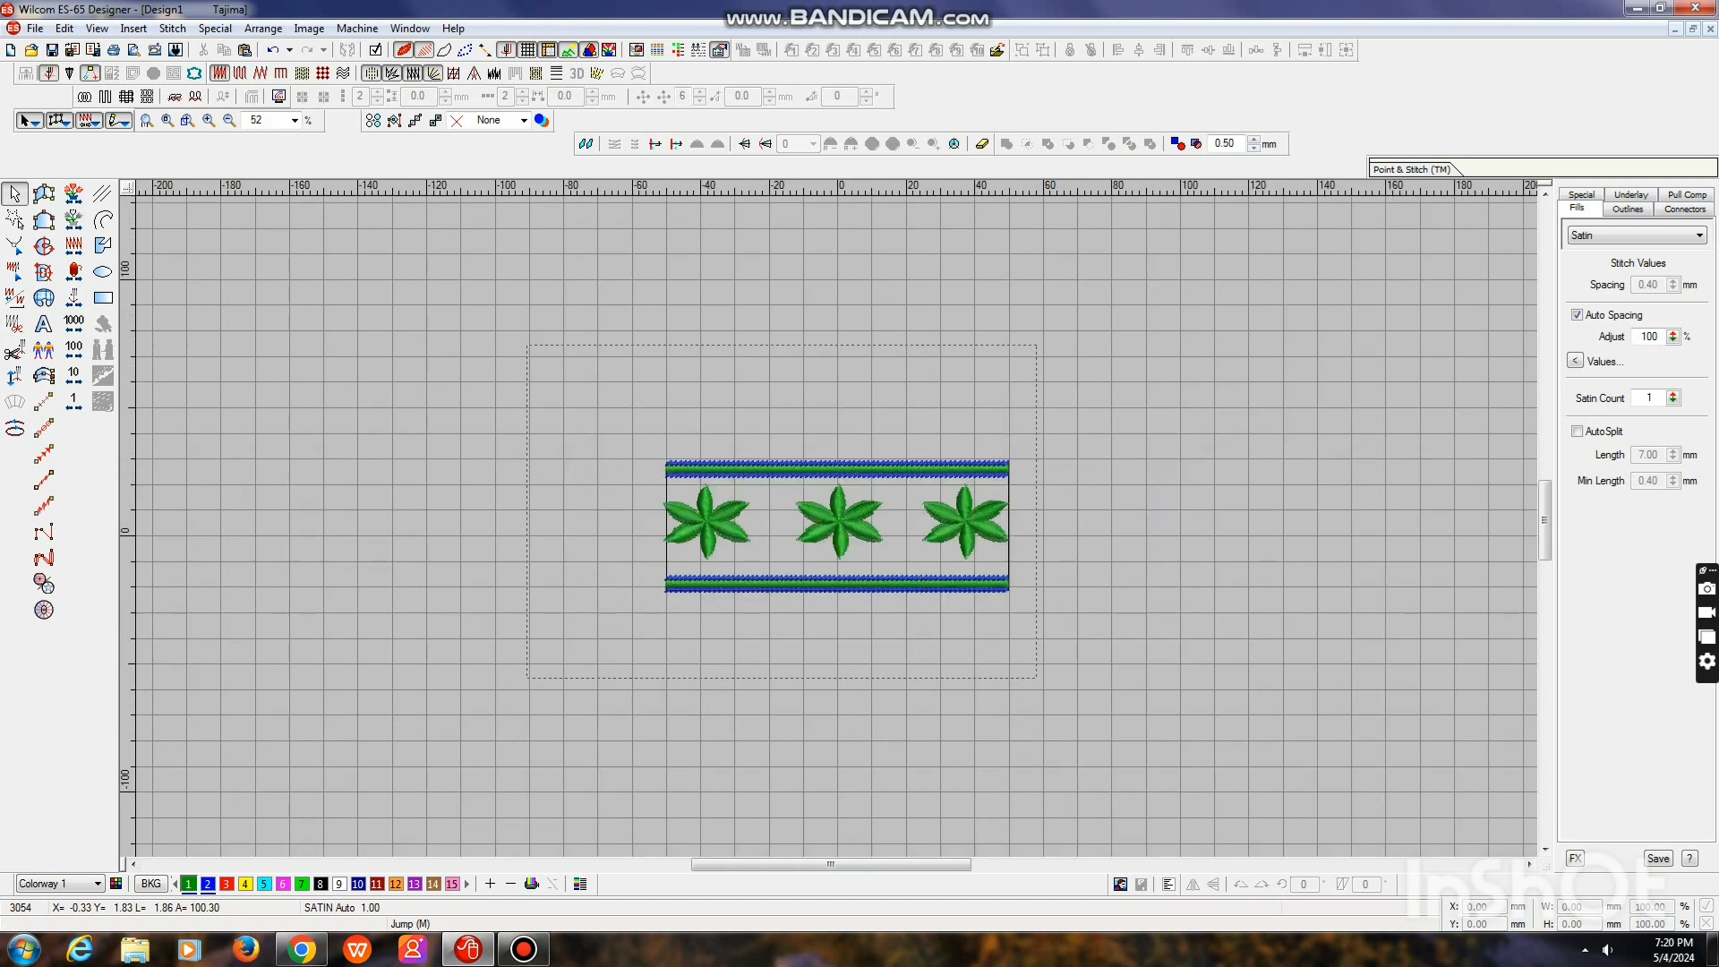
key("ctrl+a")
left_click_drag(837, 526, 1182, 528)
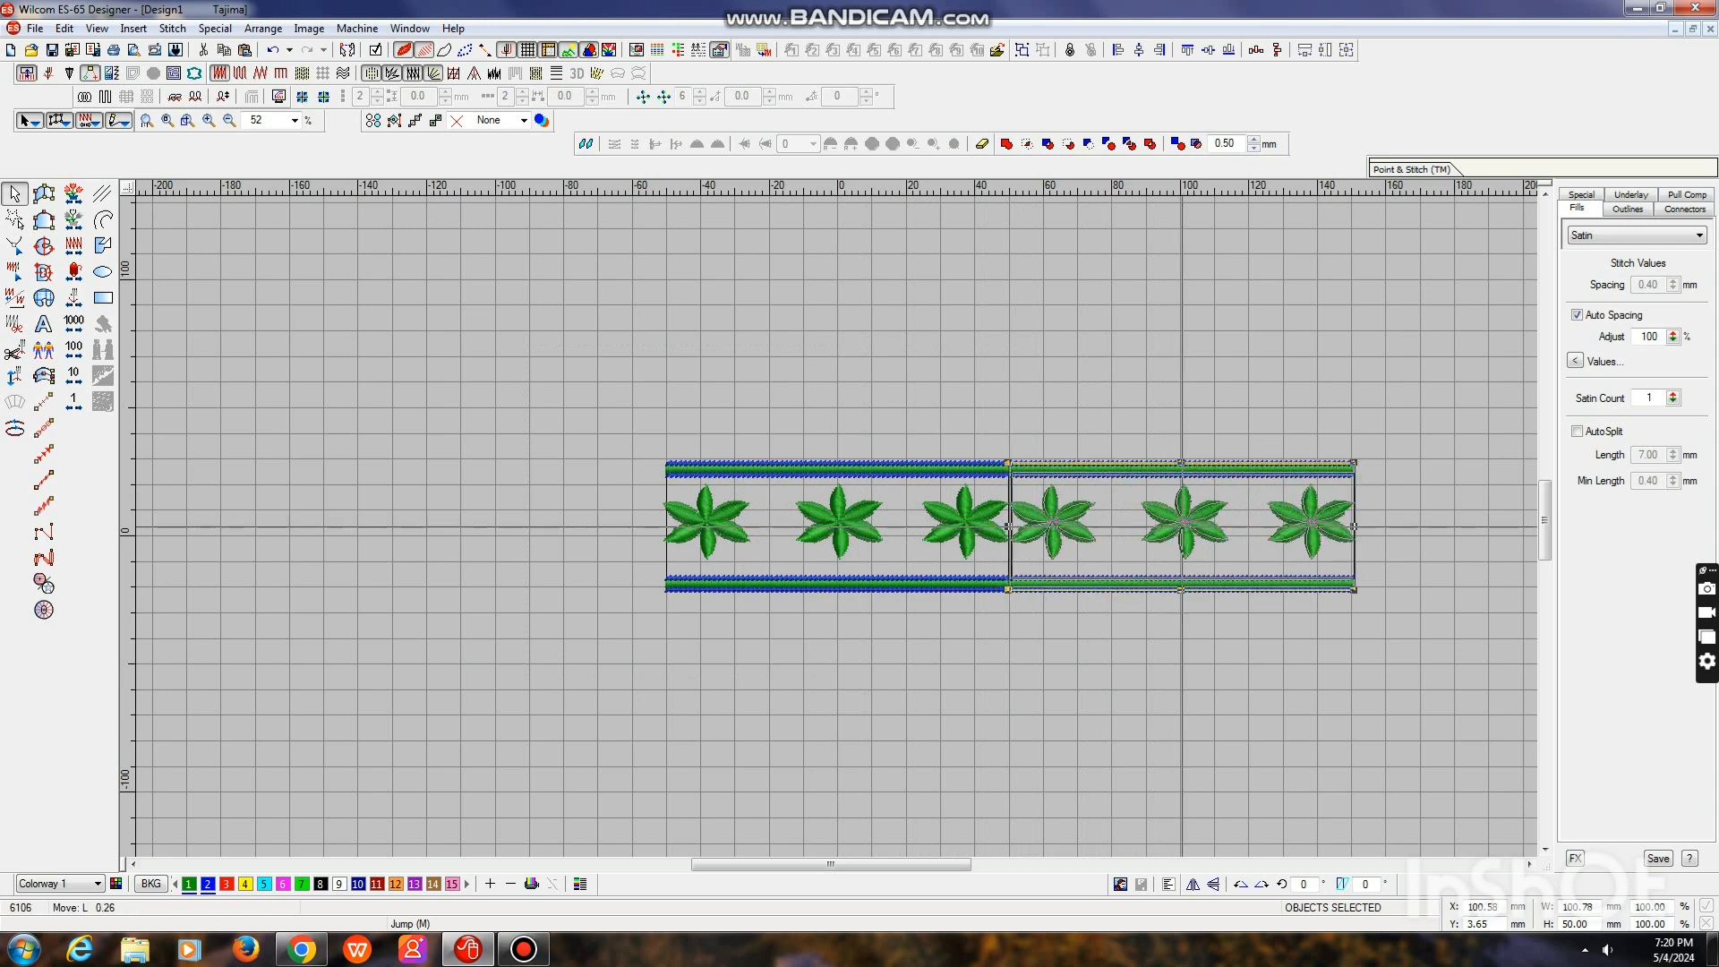
key("Escape")
key("shift+z")
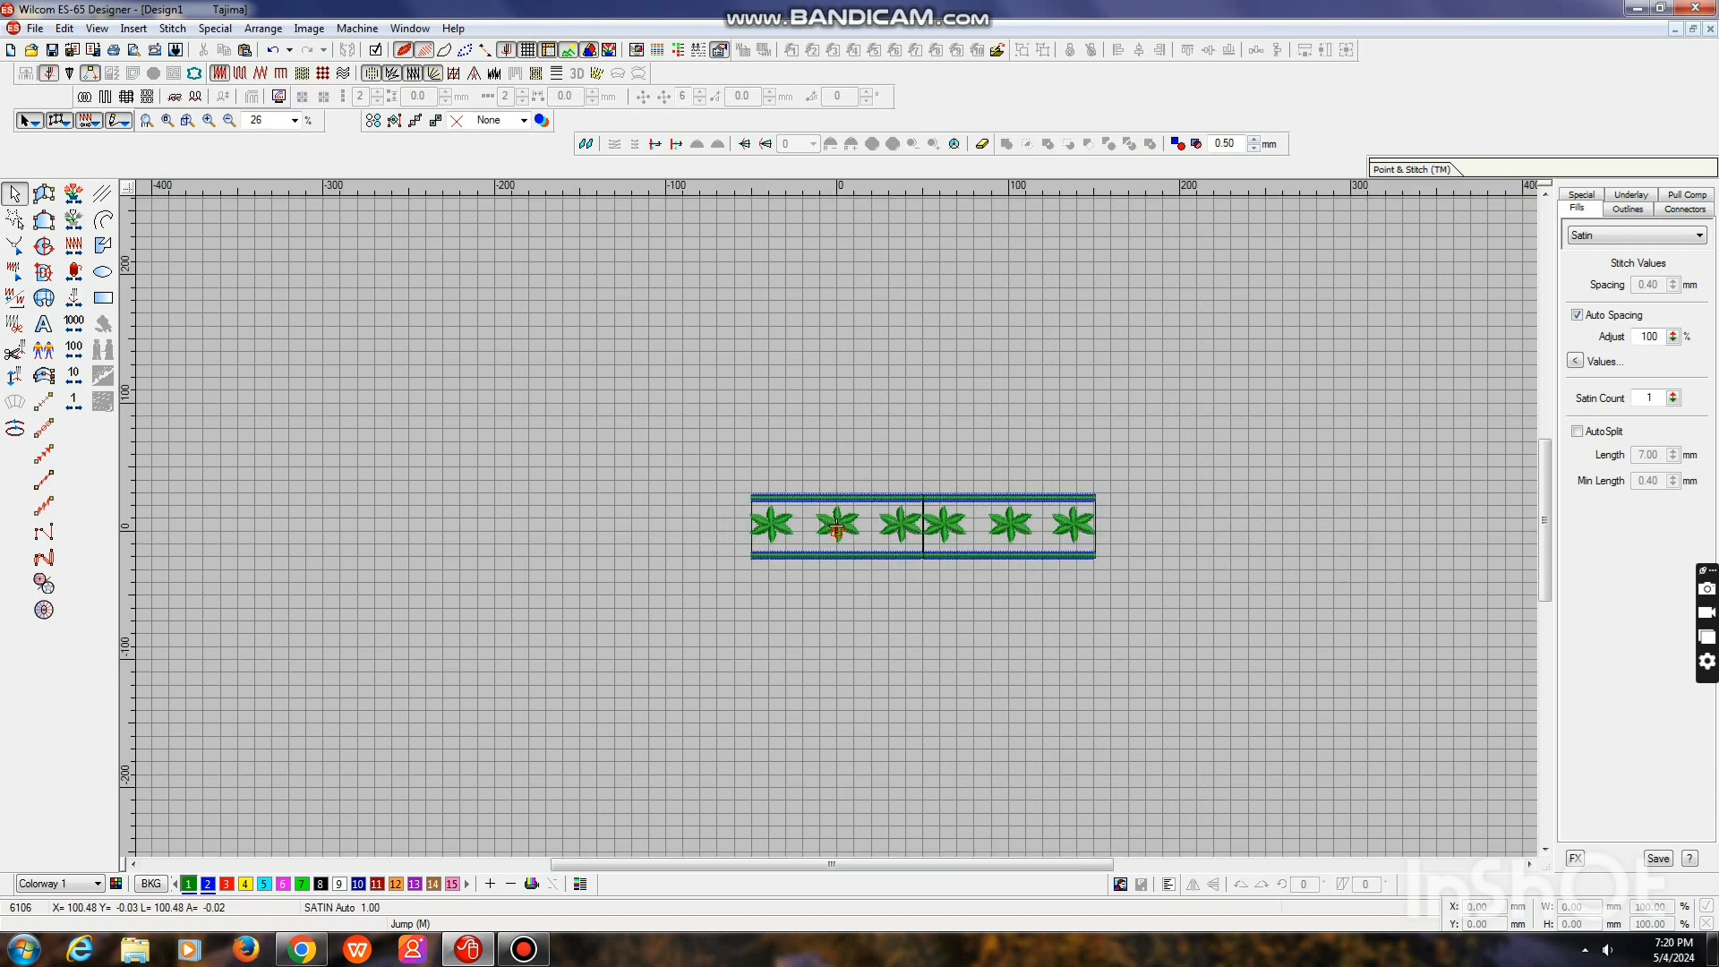
key("0")
key("shift+z")
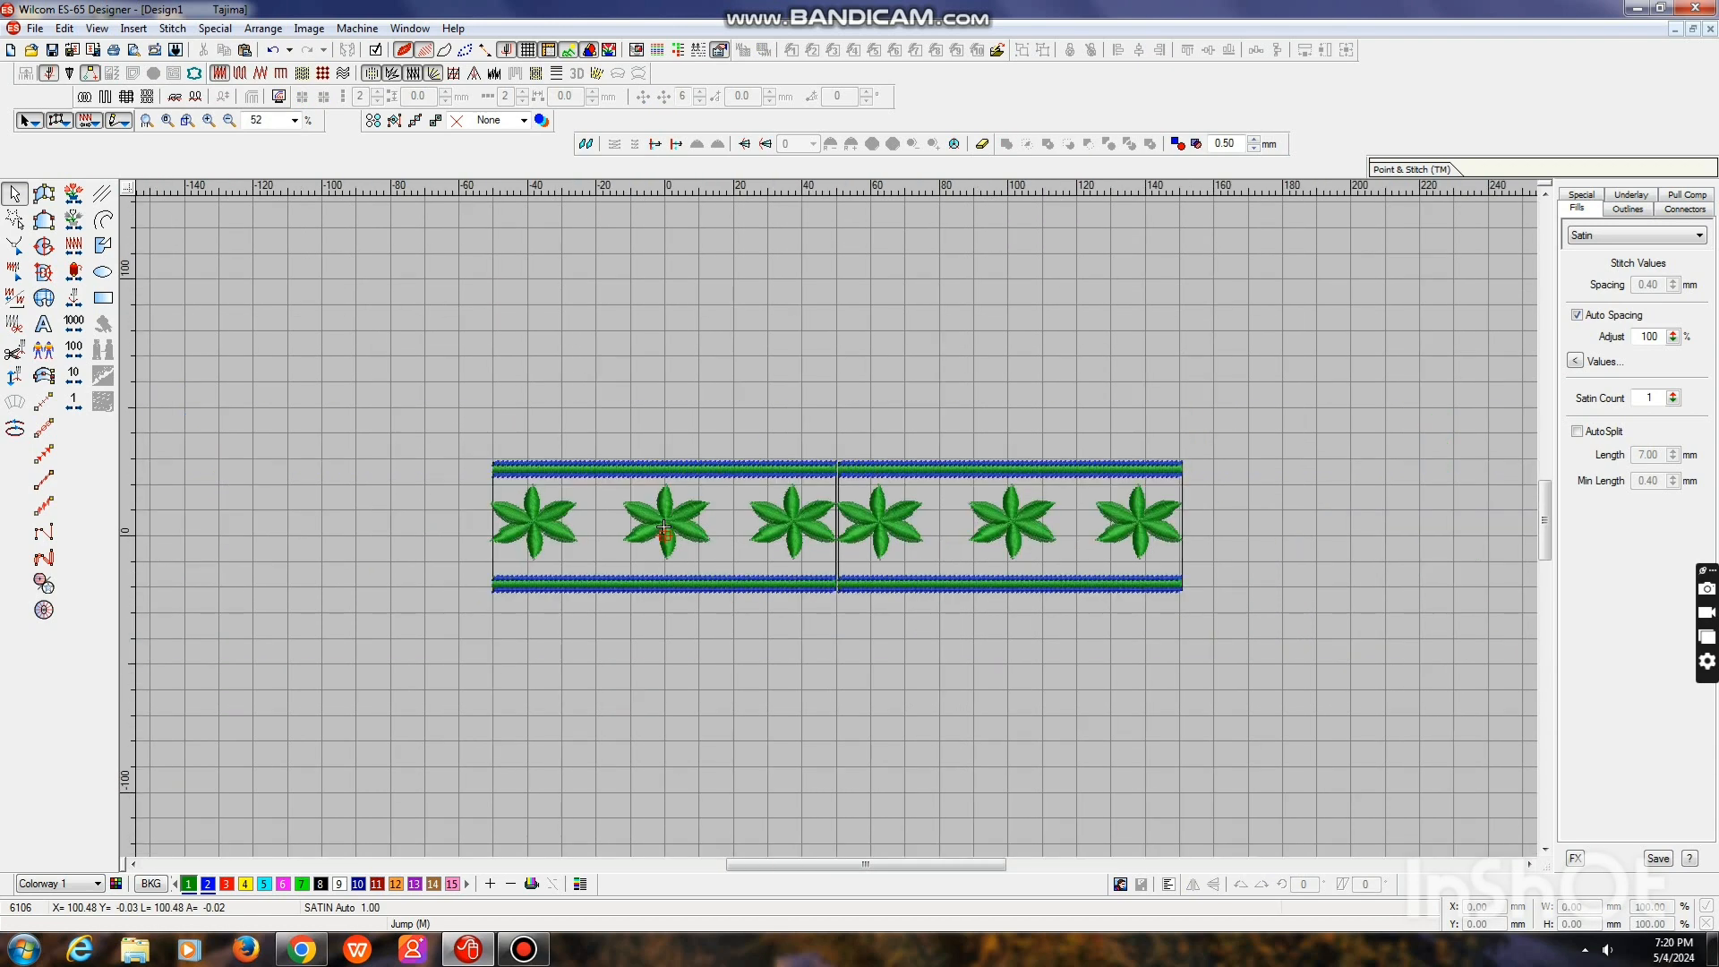
Delete the duplicated tile beside the original design, leaving only the original rectangle with its borders and flowers
left_click(838, 468)
left_click_drag(1330, 357, 1062, 528)
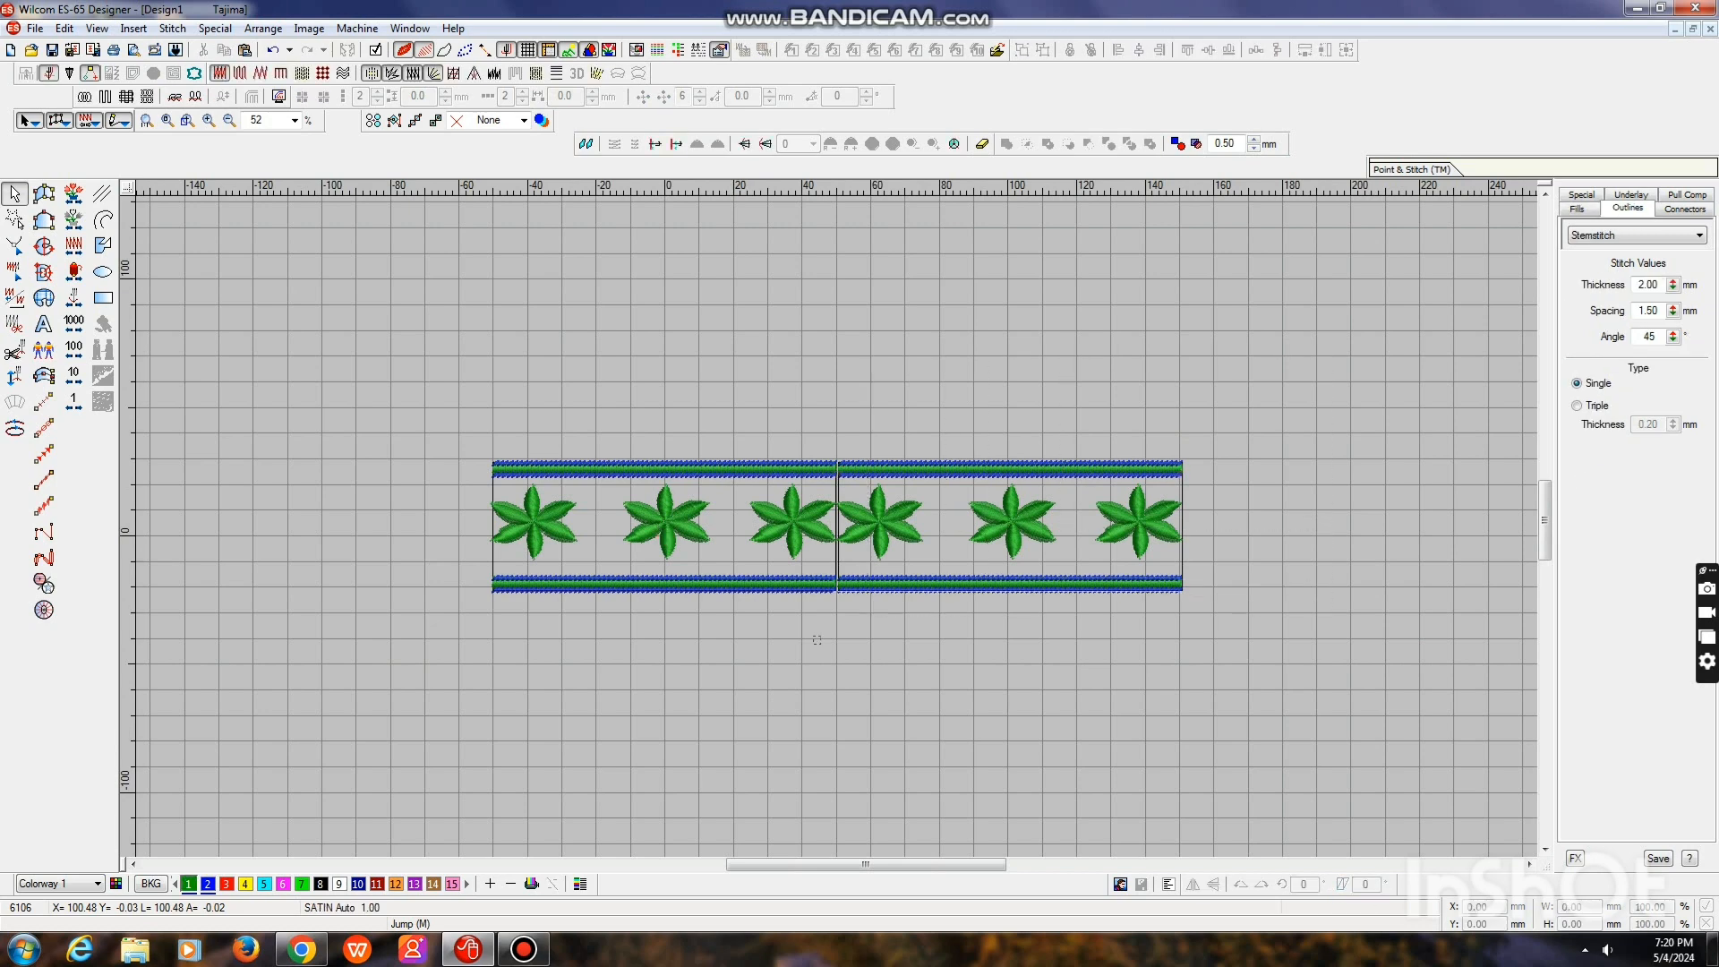
left_click_drag(858, 602, 858, 602)
key("Delete")
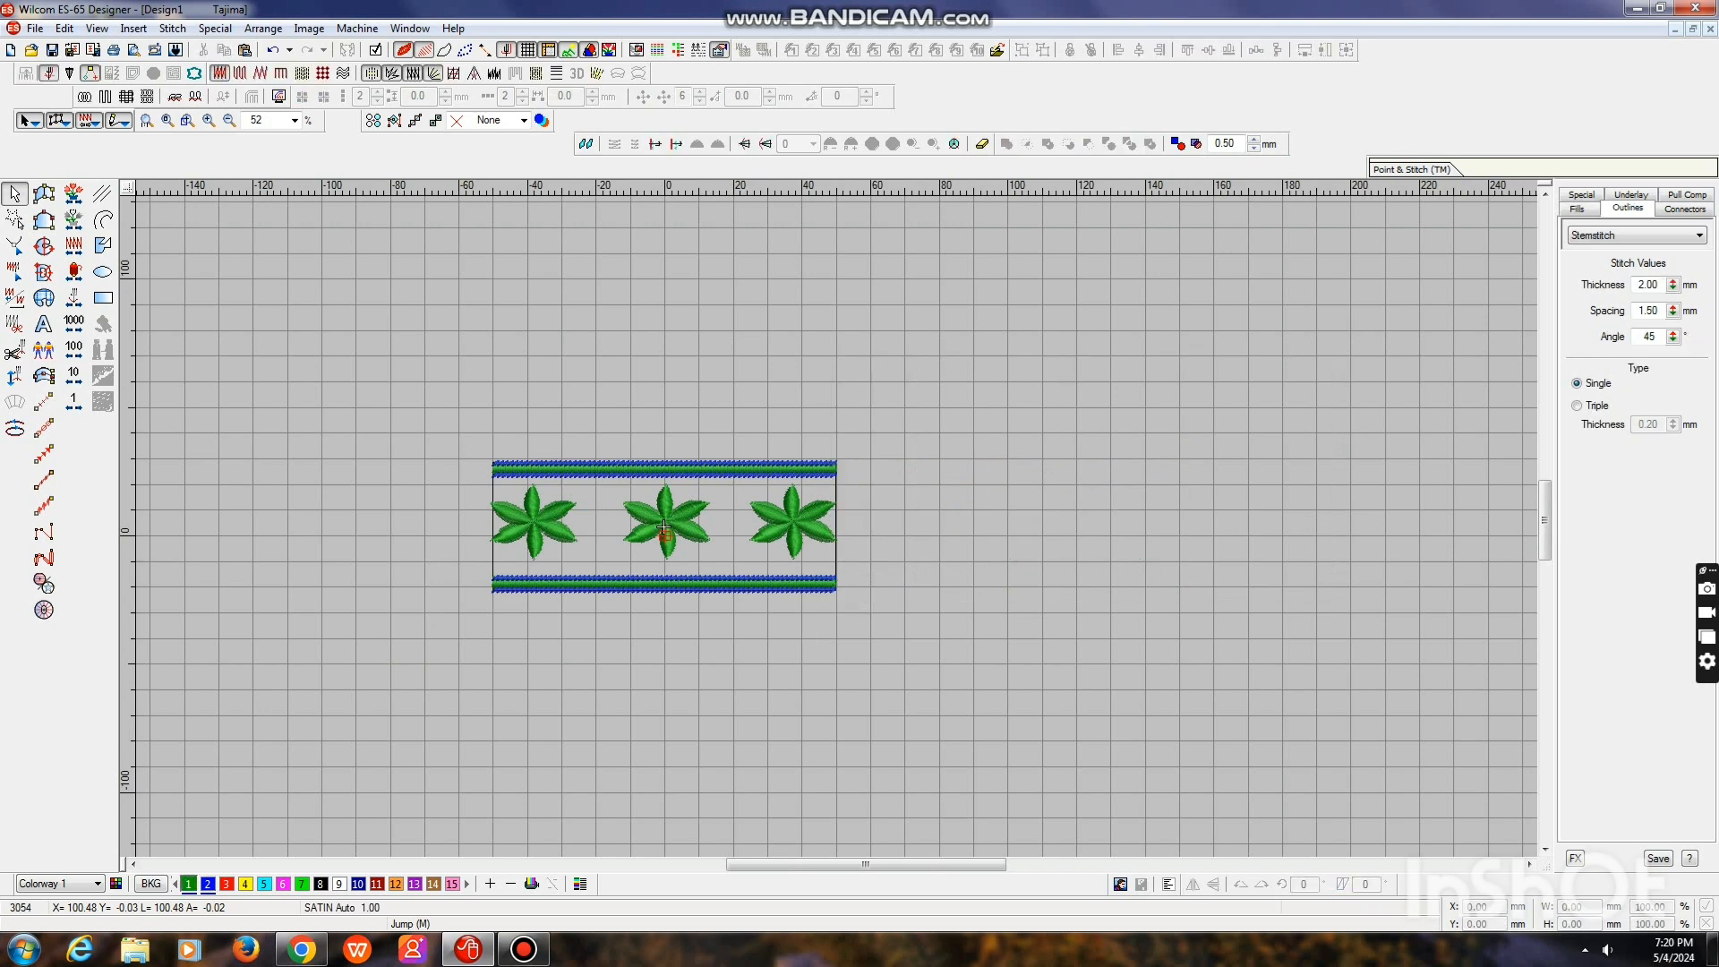
key("0")
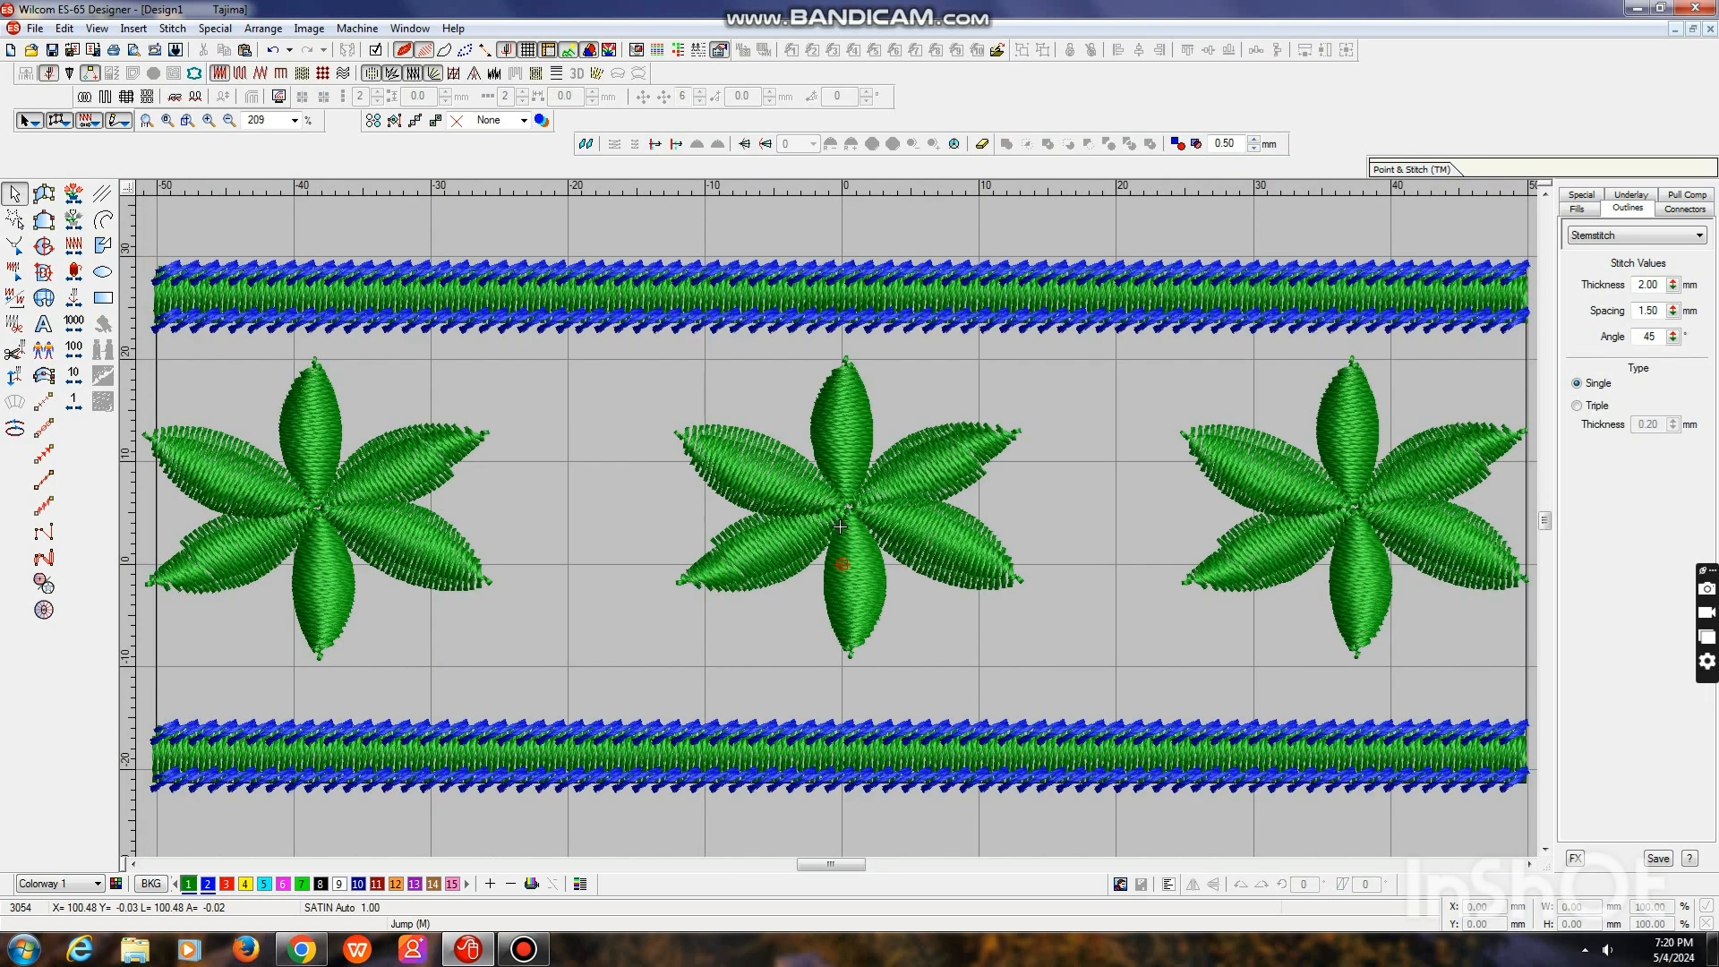
Move the leftmost flower so its centre sits on the rectangle's left edge, and rotate it so two petals point horizontally
key("shift+z")
key("Tab")
key("0")
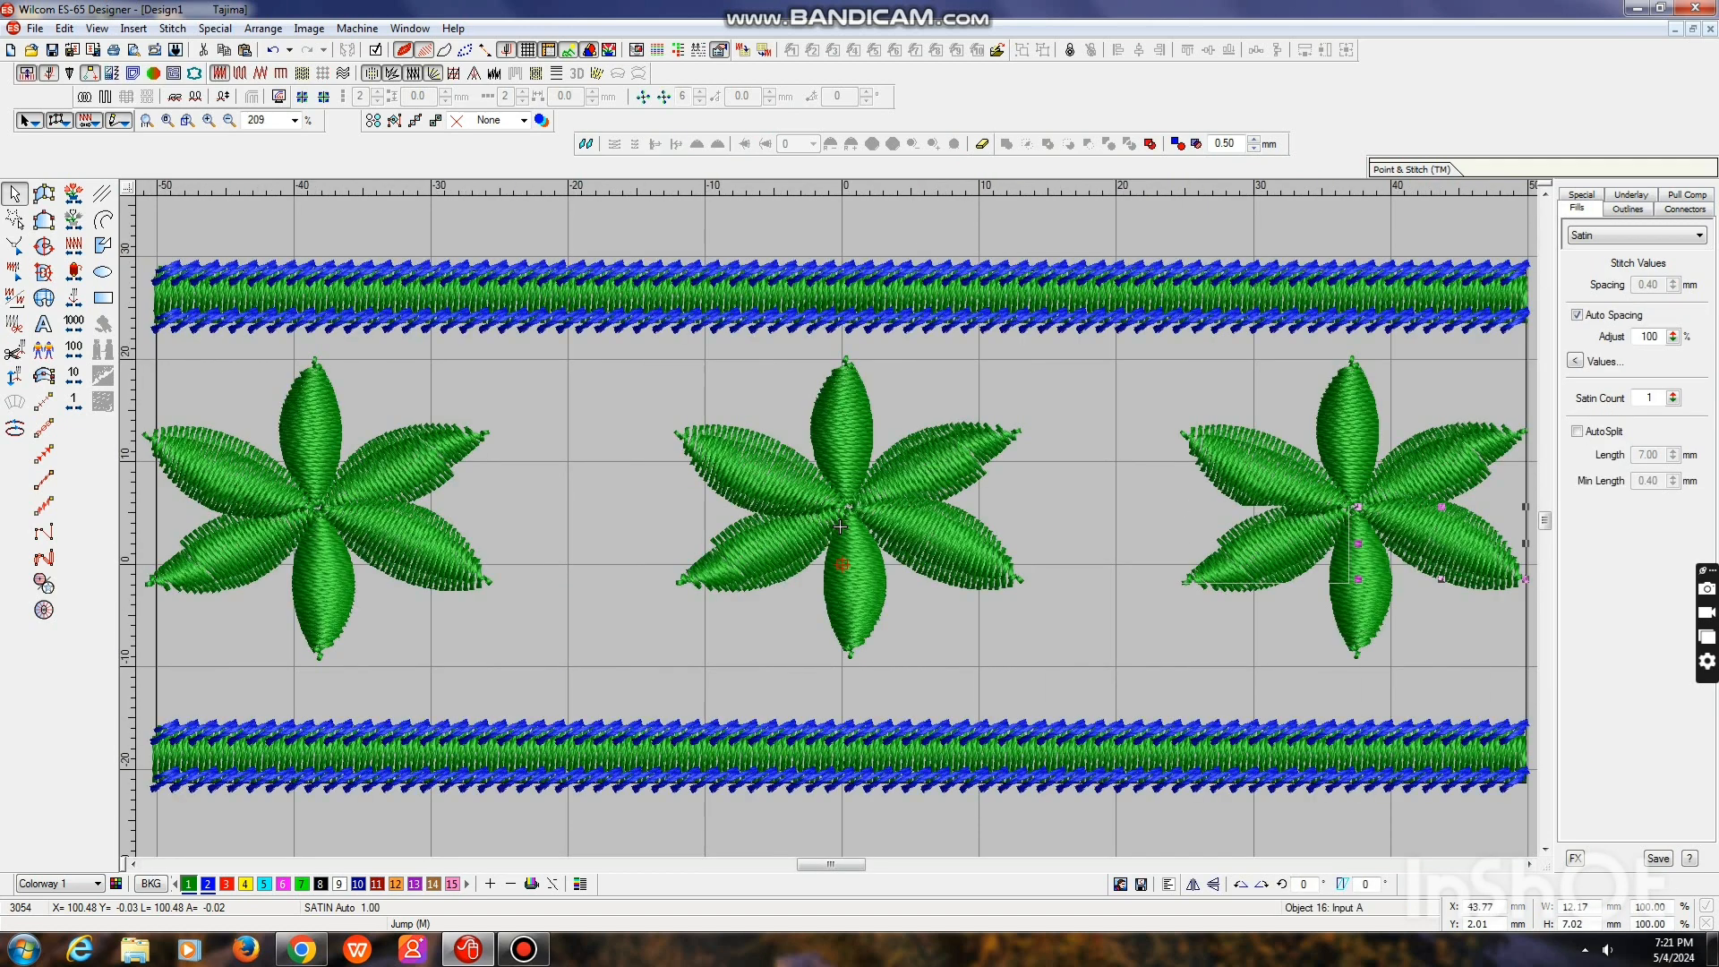
key("shift+z")
left_click_drag(460, 440, 643, 501)
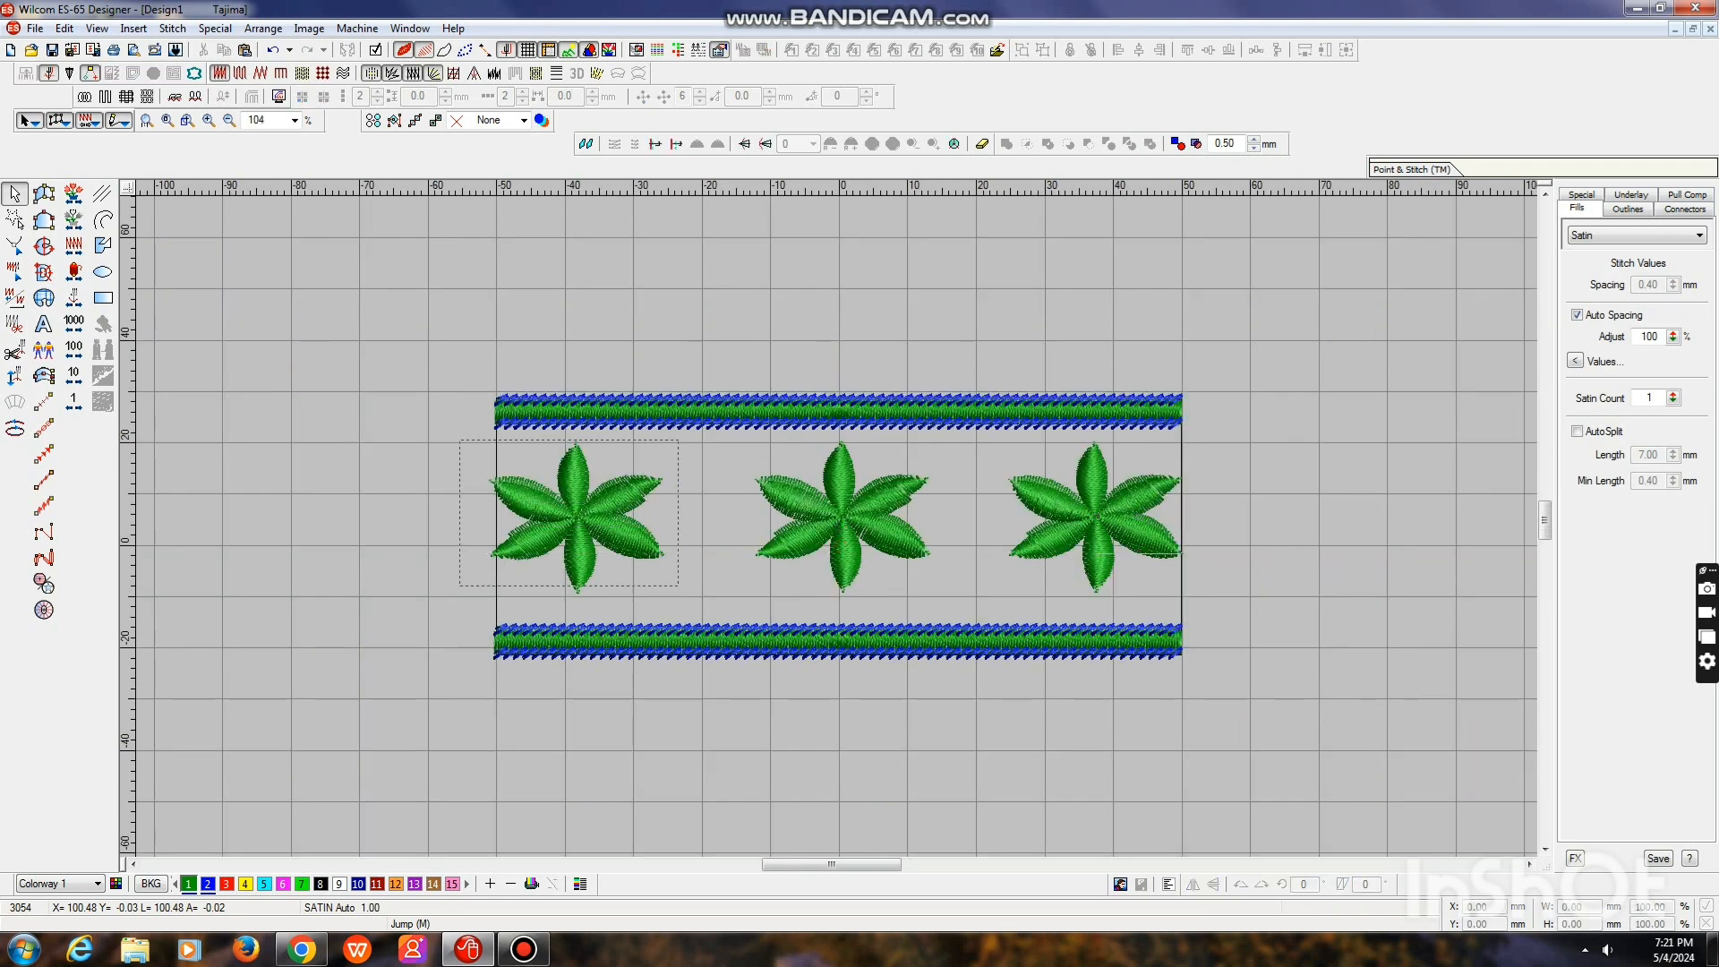
left_click_drag(679, 595, 679, 595)
left_click_drag(577, 516, 495, 516)
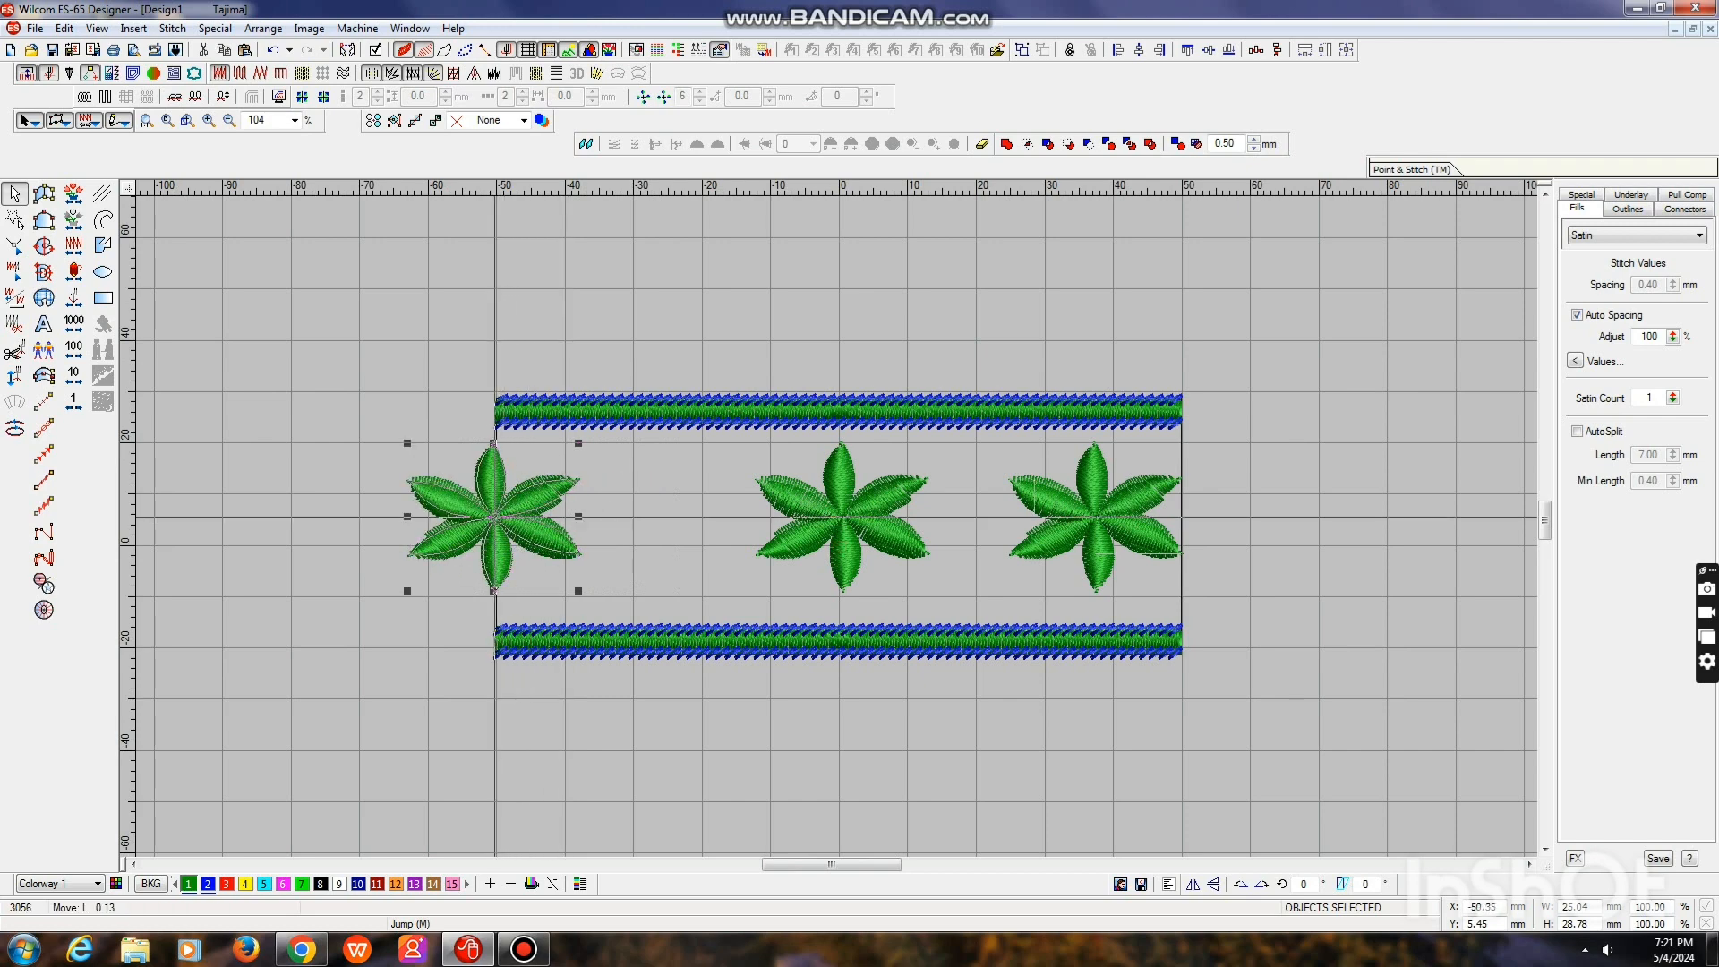
left_click_drag(581, 444, 618, 485)
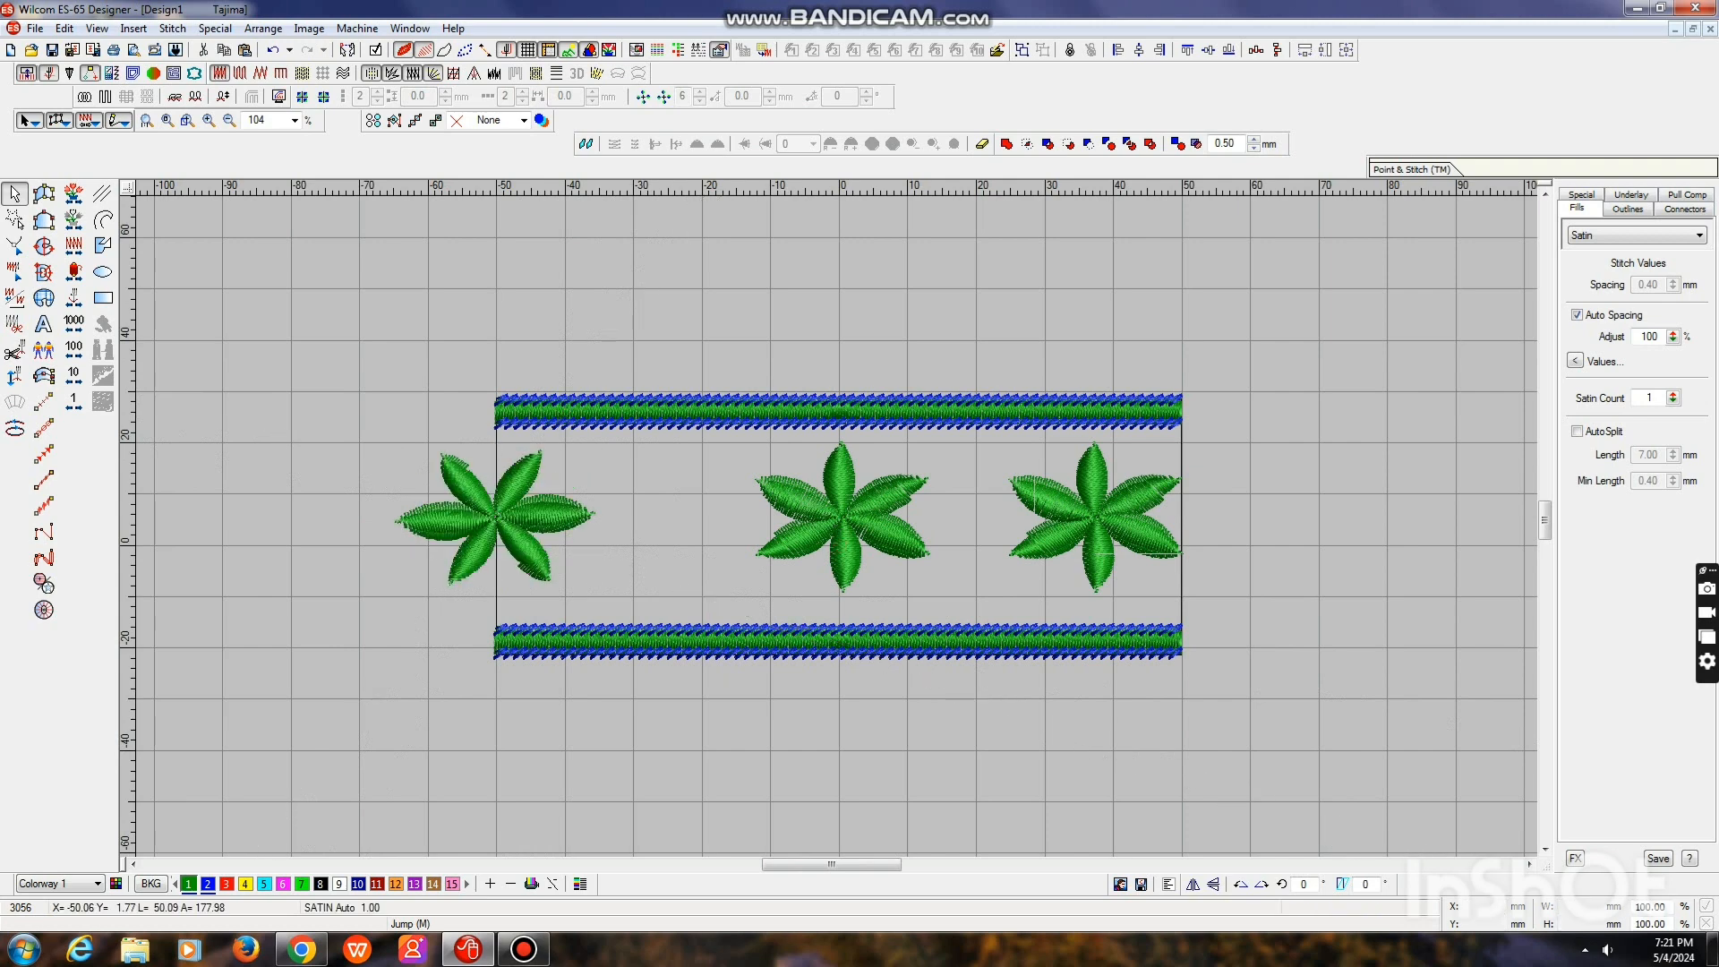
Delete the entire flower at the right end of the row
left_click(524, 552)
left_click(524, 949)
left_click(445, 54)
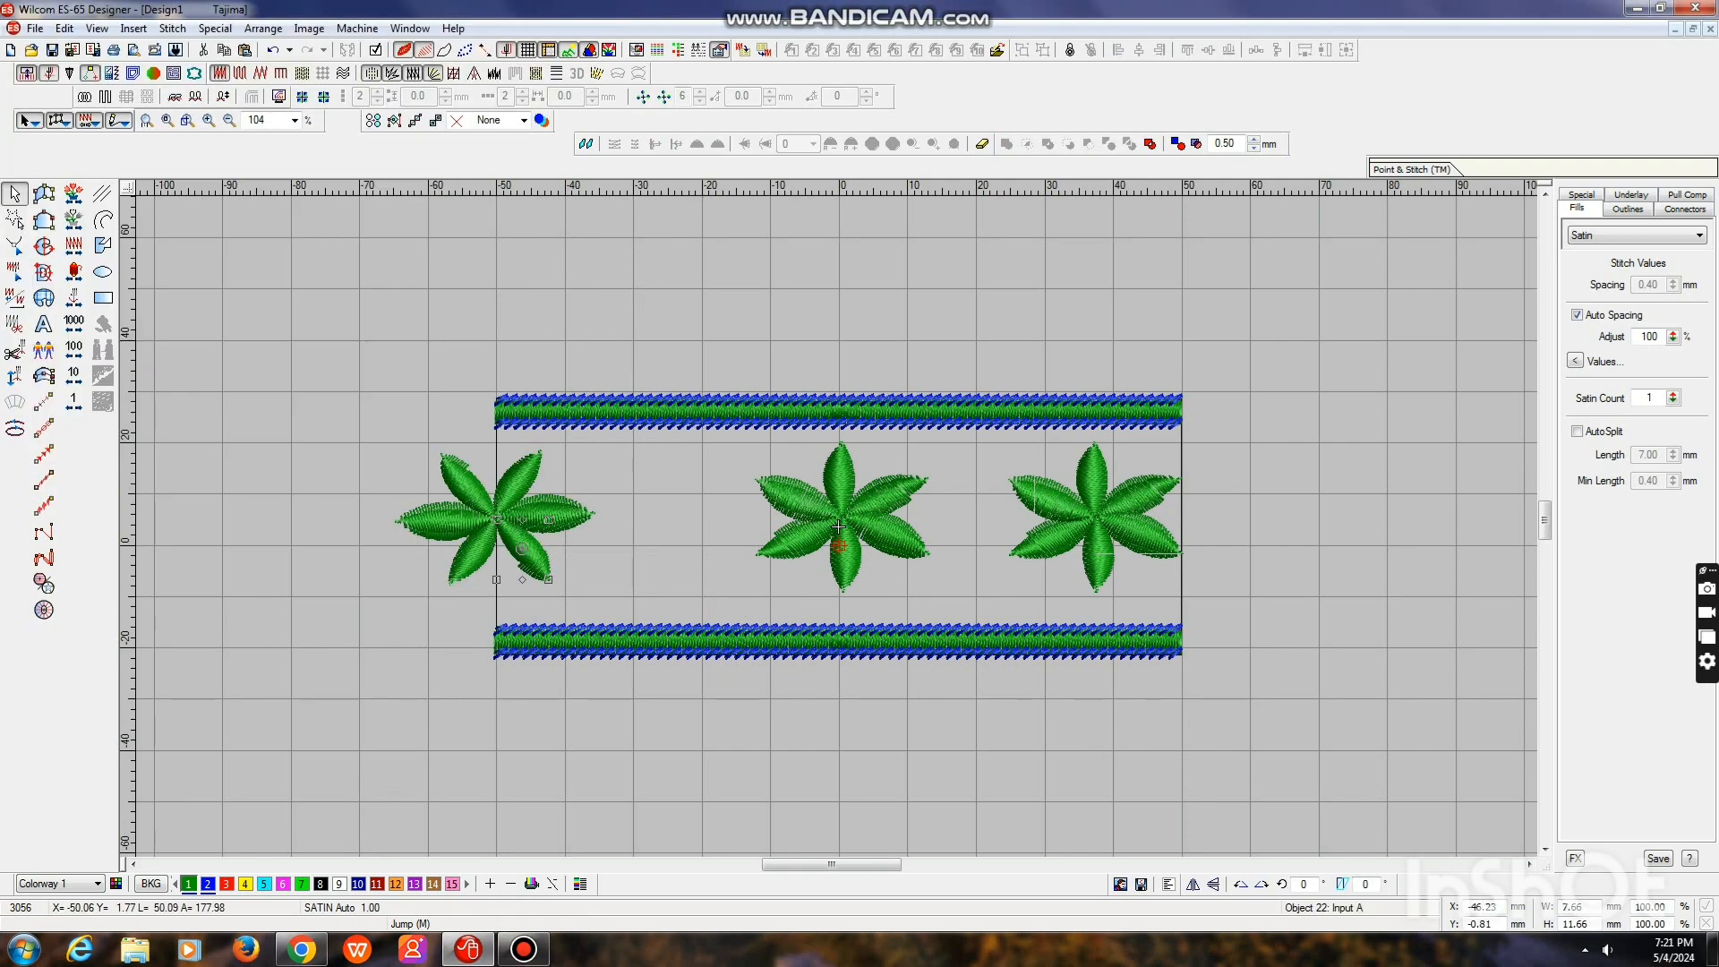
key("Delete")
key("Delete")
key("Delete")
key("Delete")
key("Delete")
key("Delete")
key("Delete")
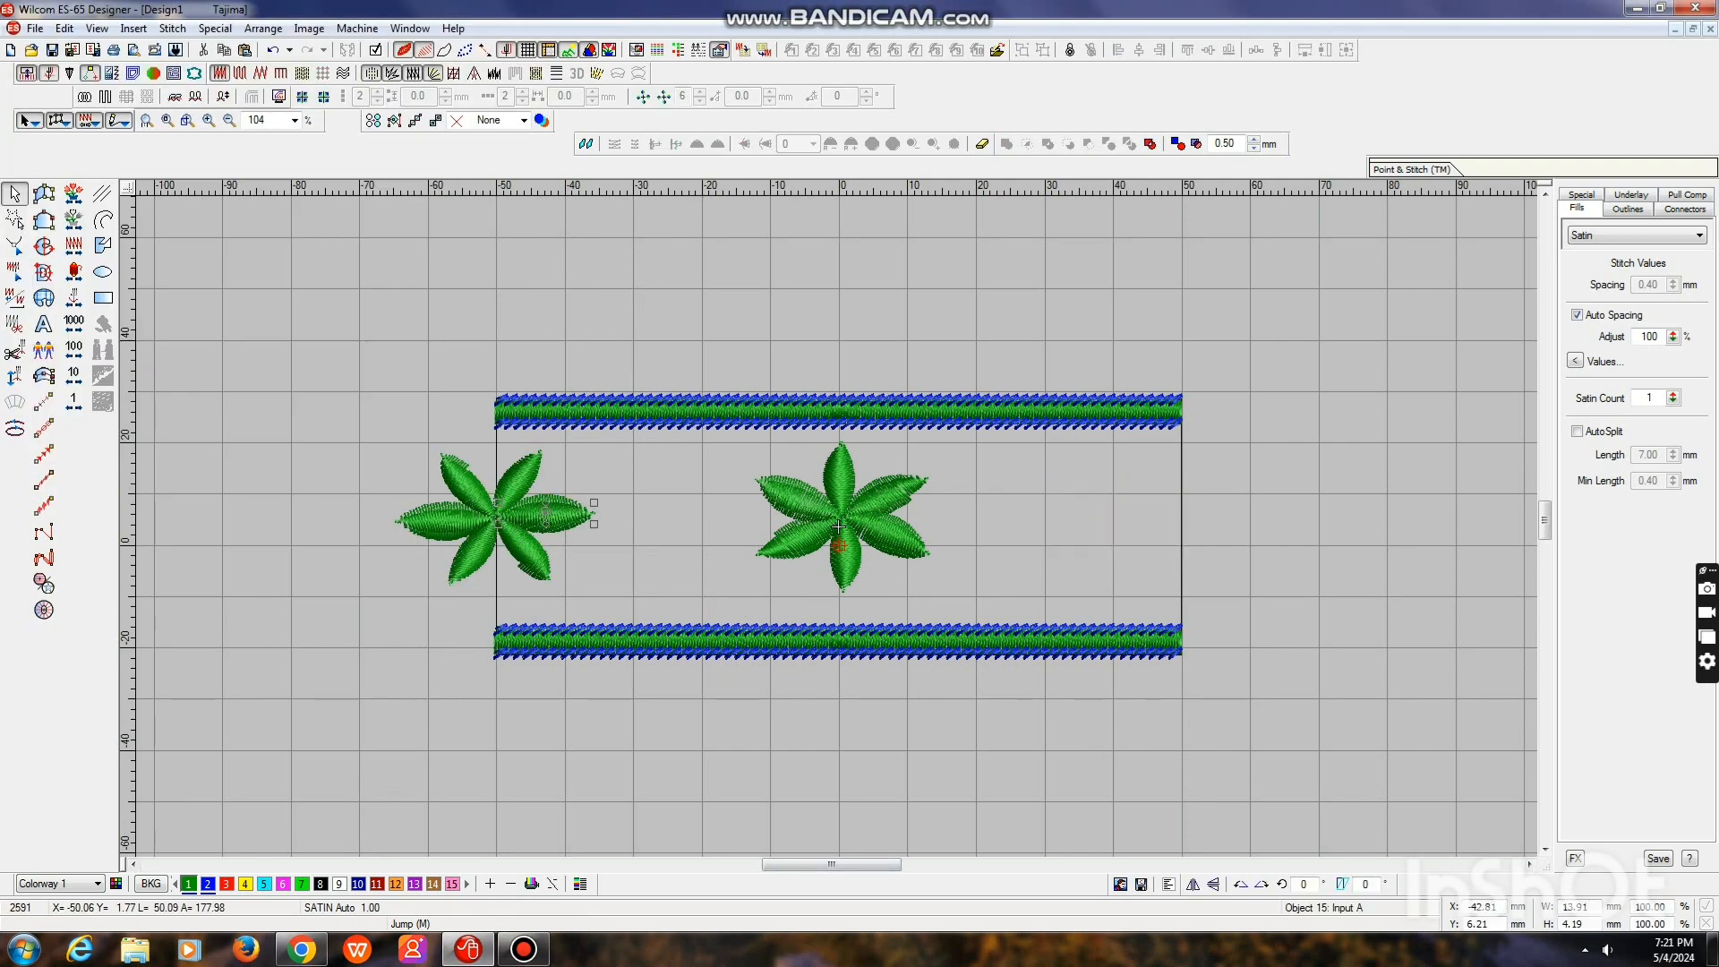
Place a mirrored duplicate of three left-edge flower petals near the rectangle's right edge, and delete the three petals outside the left edge
key("Delete")
key("Delete")
key("Delete")
key("ctrl+z")
key("ctrl+d")
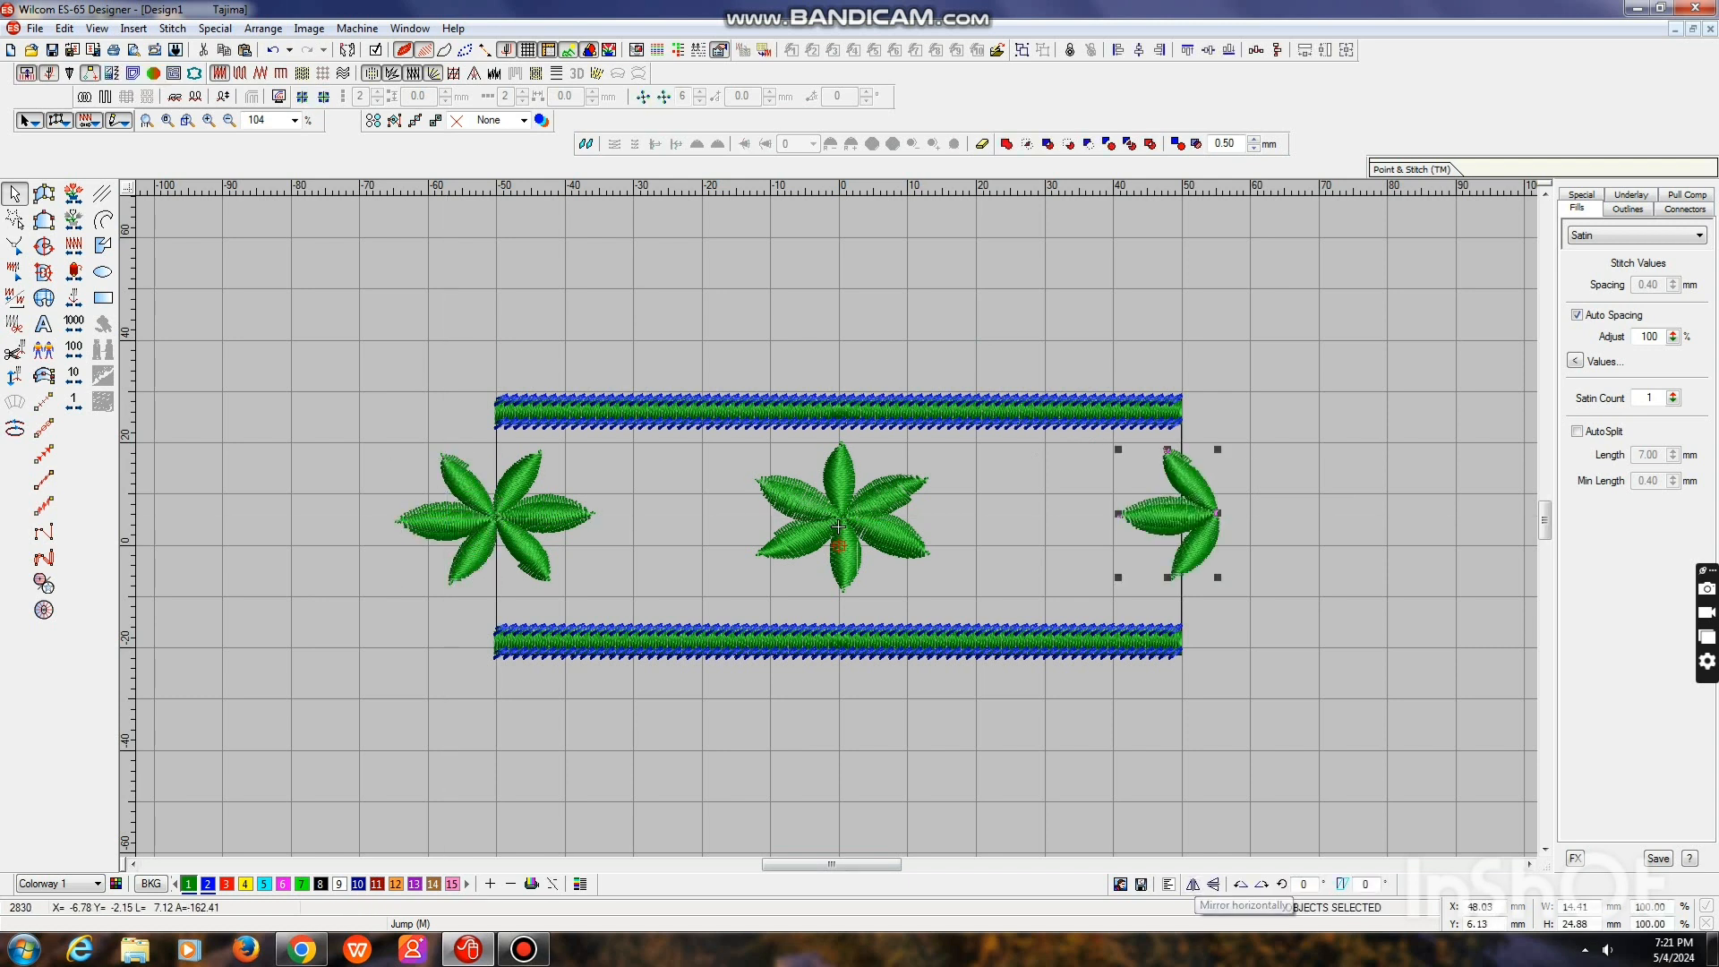
left_click(473, 553)
key("Delete")
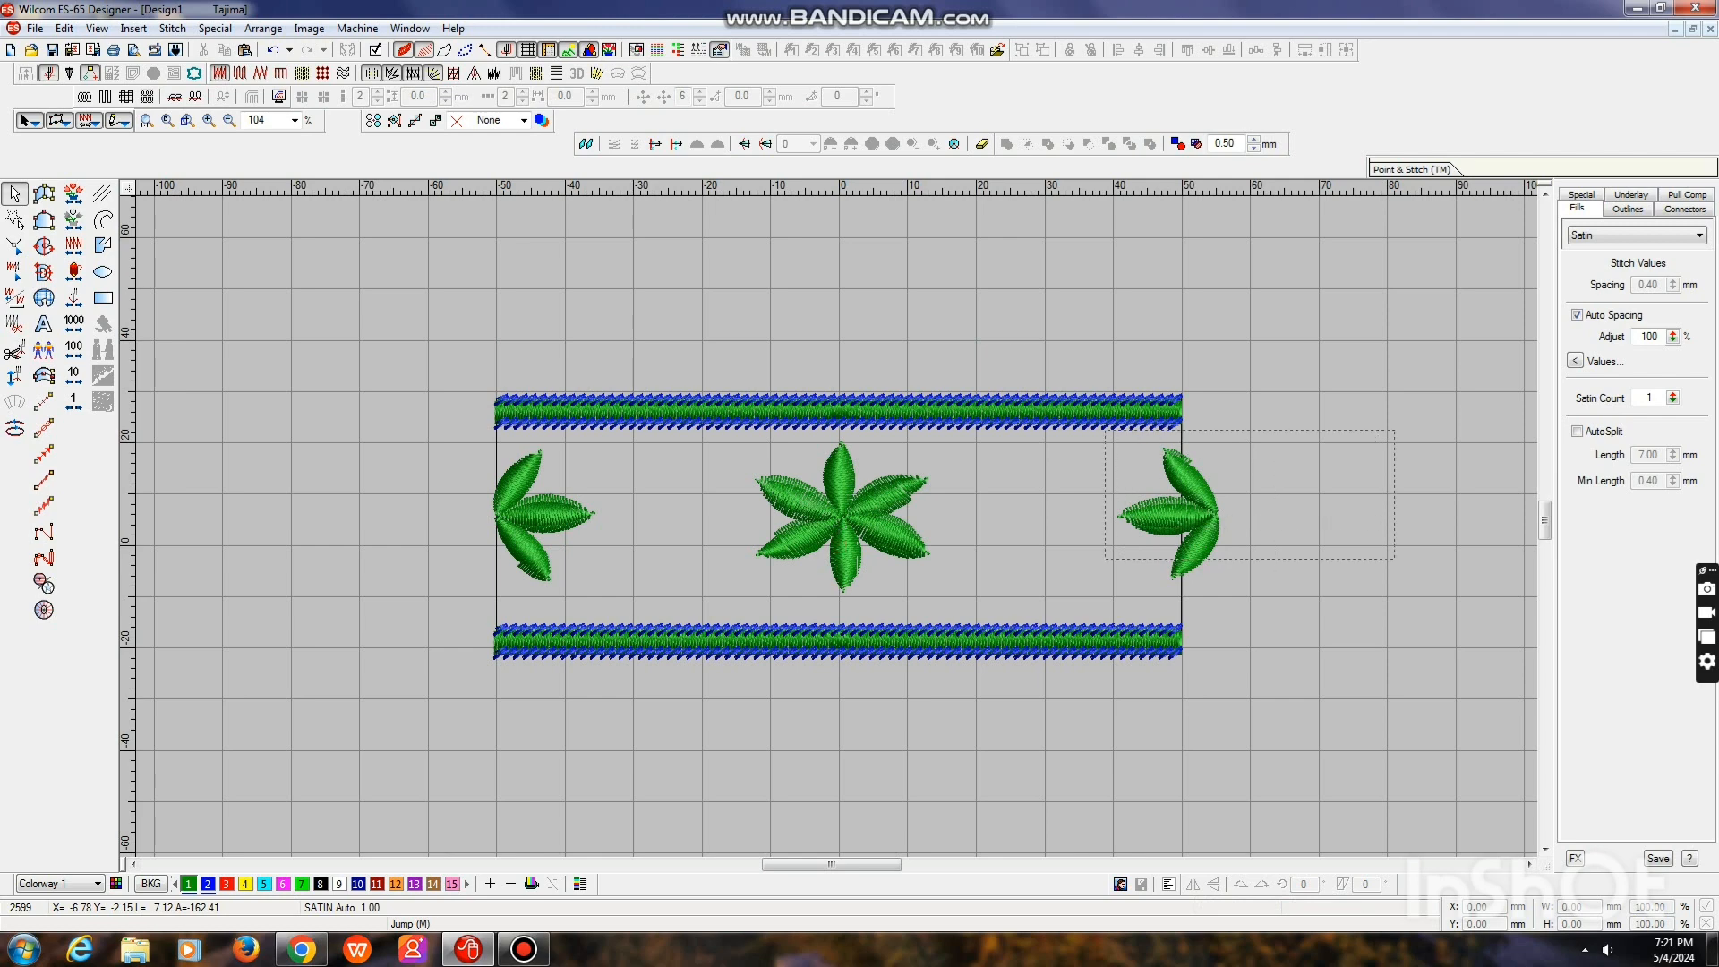
Align the duplicated half flower with the rectangle's right edge, its petals pointing inwards and its centre on the edge
left_click_drag(1105, 559, 1096, 578)
left_click(1193, 885)
key("Right")
key("Right")
key("Right")
key("Right")
key("Right")
key("Right")
key("Right")
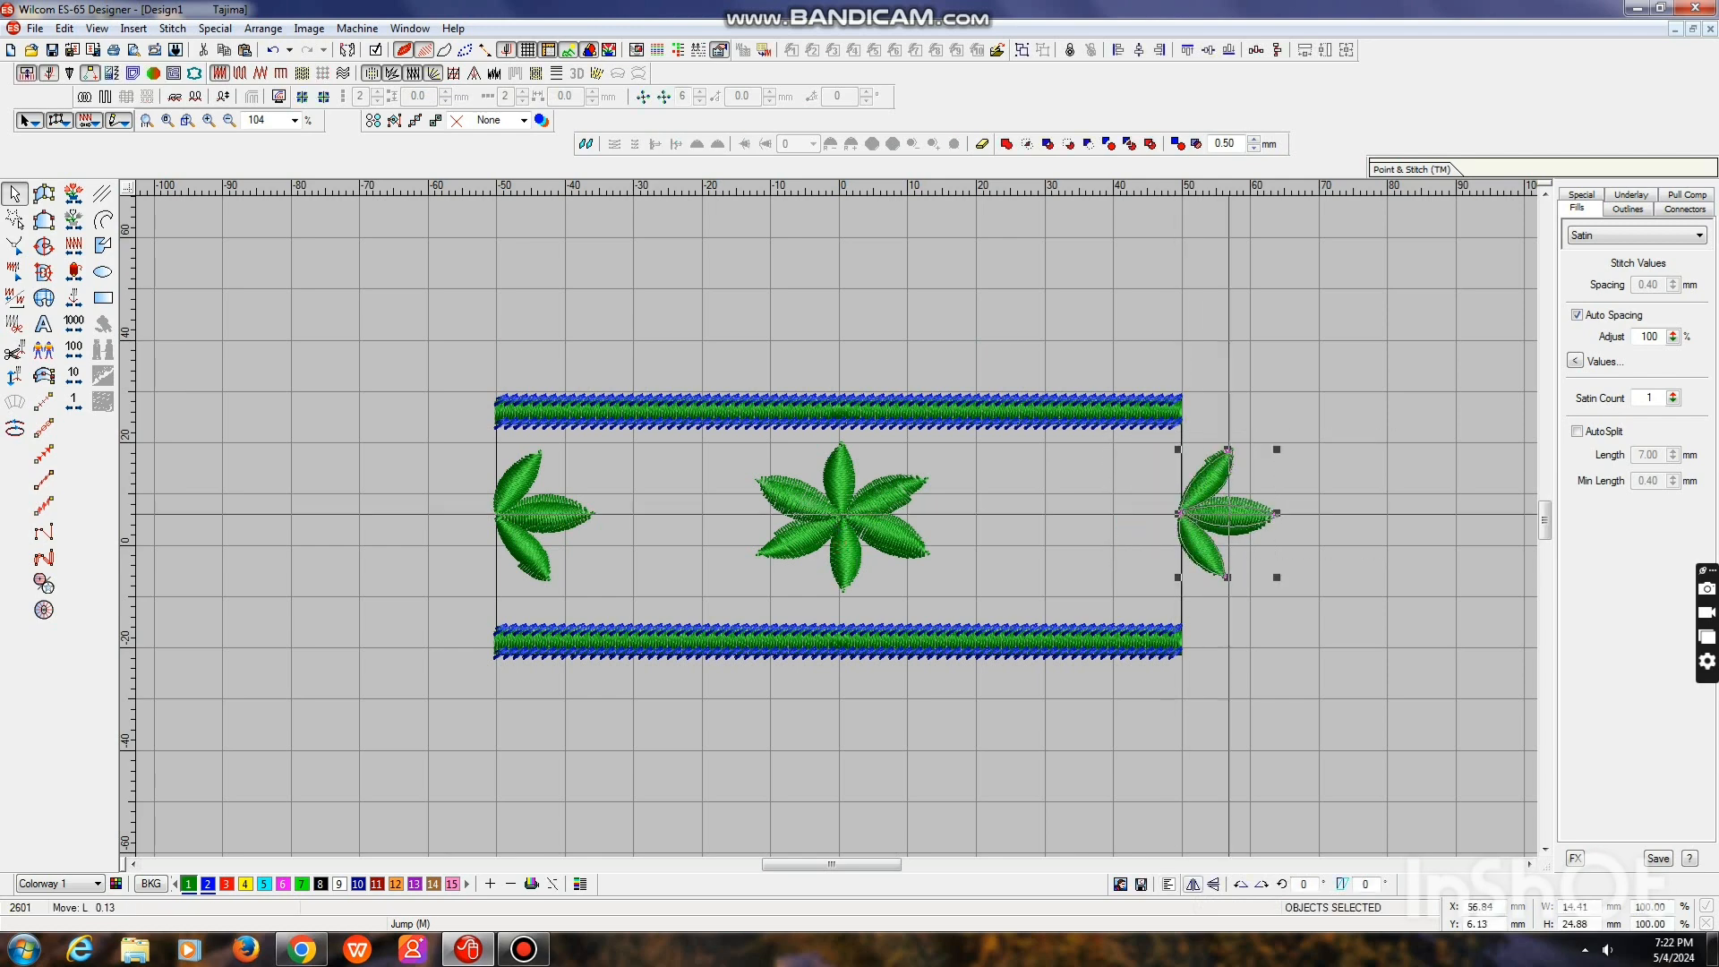
left_click(1193, 885)
key("Left")
key("Left")
key("Left")
key("Left")
key("Left")
key("Left")
key("Left")
key("Left")
key("Left")
key("Left")
key("Left")
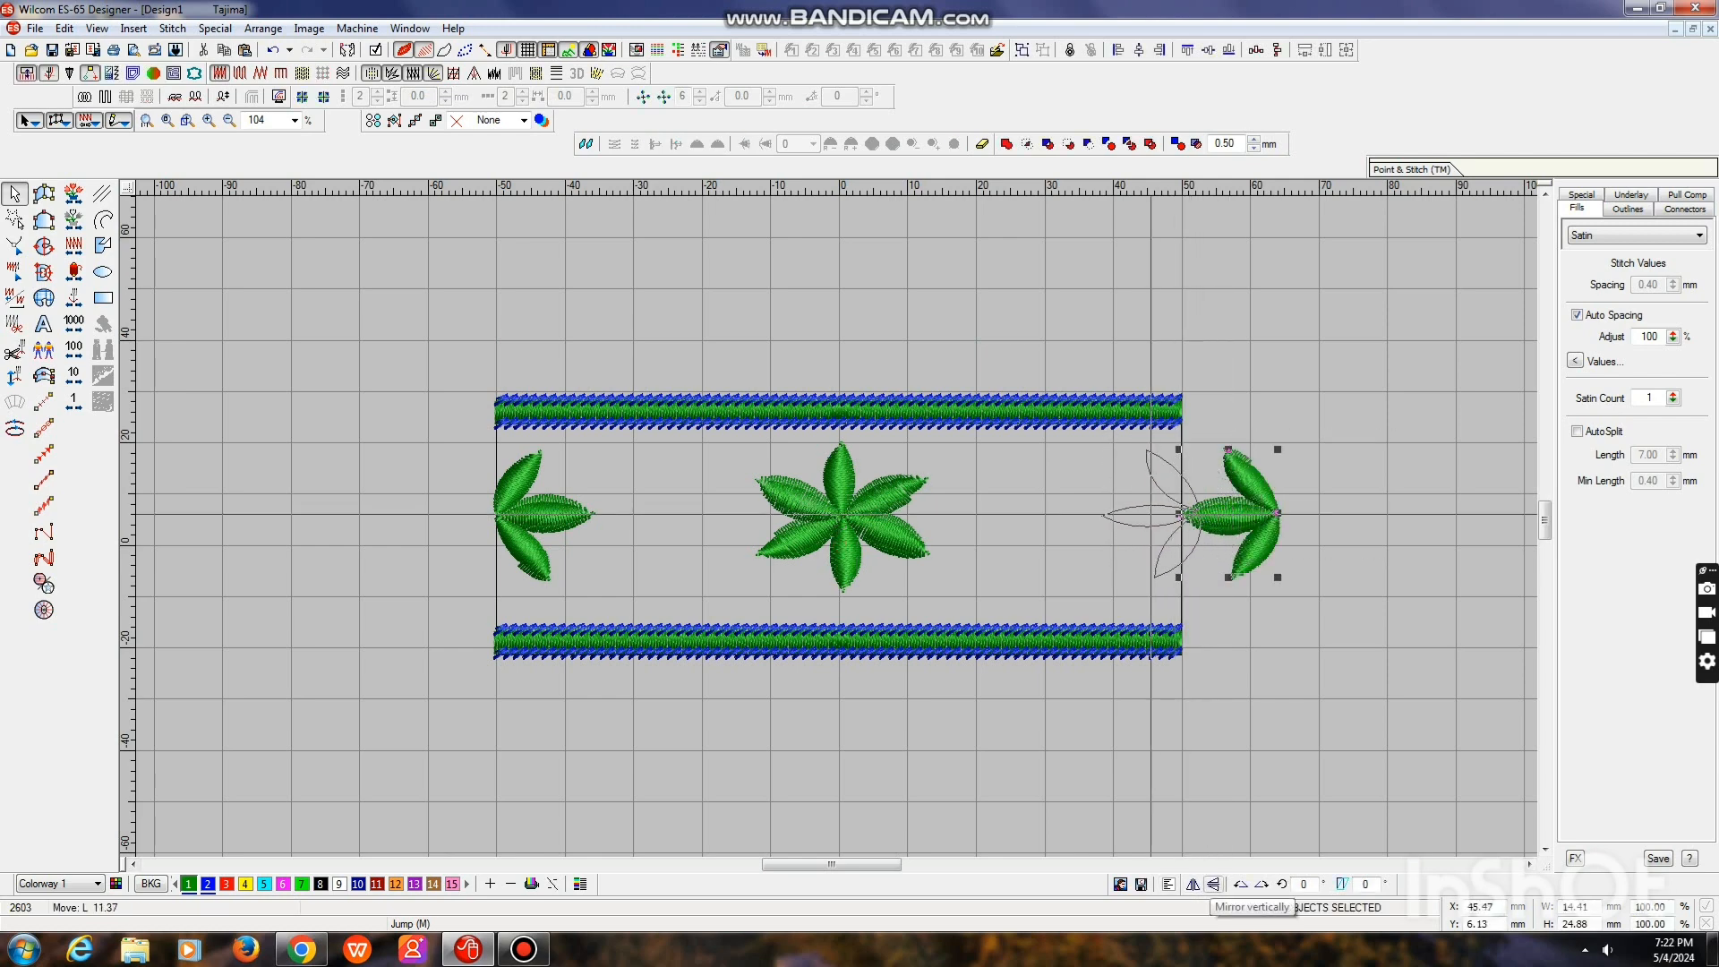
key("Left")
key("Left")
key("Left")
key("Left")
key("Left")
key("Left")
key("Left")
key("Escape")
Duplicate the complete tile and place the copy directly against its right edge so the two half flowers join
key("shift+z")
key("ctrl+a")
key("Right")
key("Right")
key("Right")
key("Right")
key("Right")
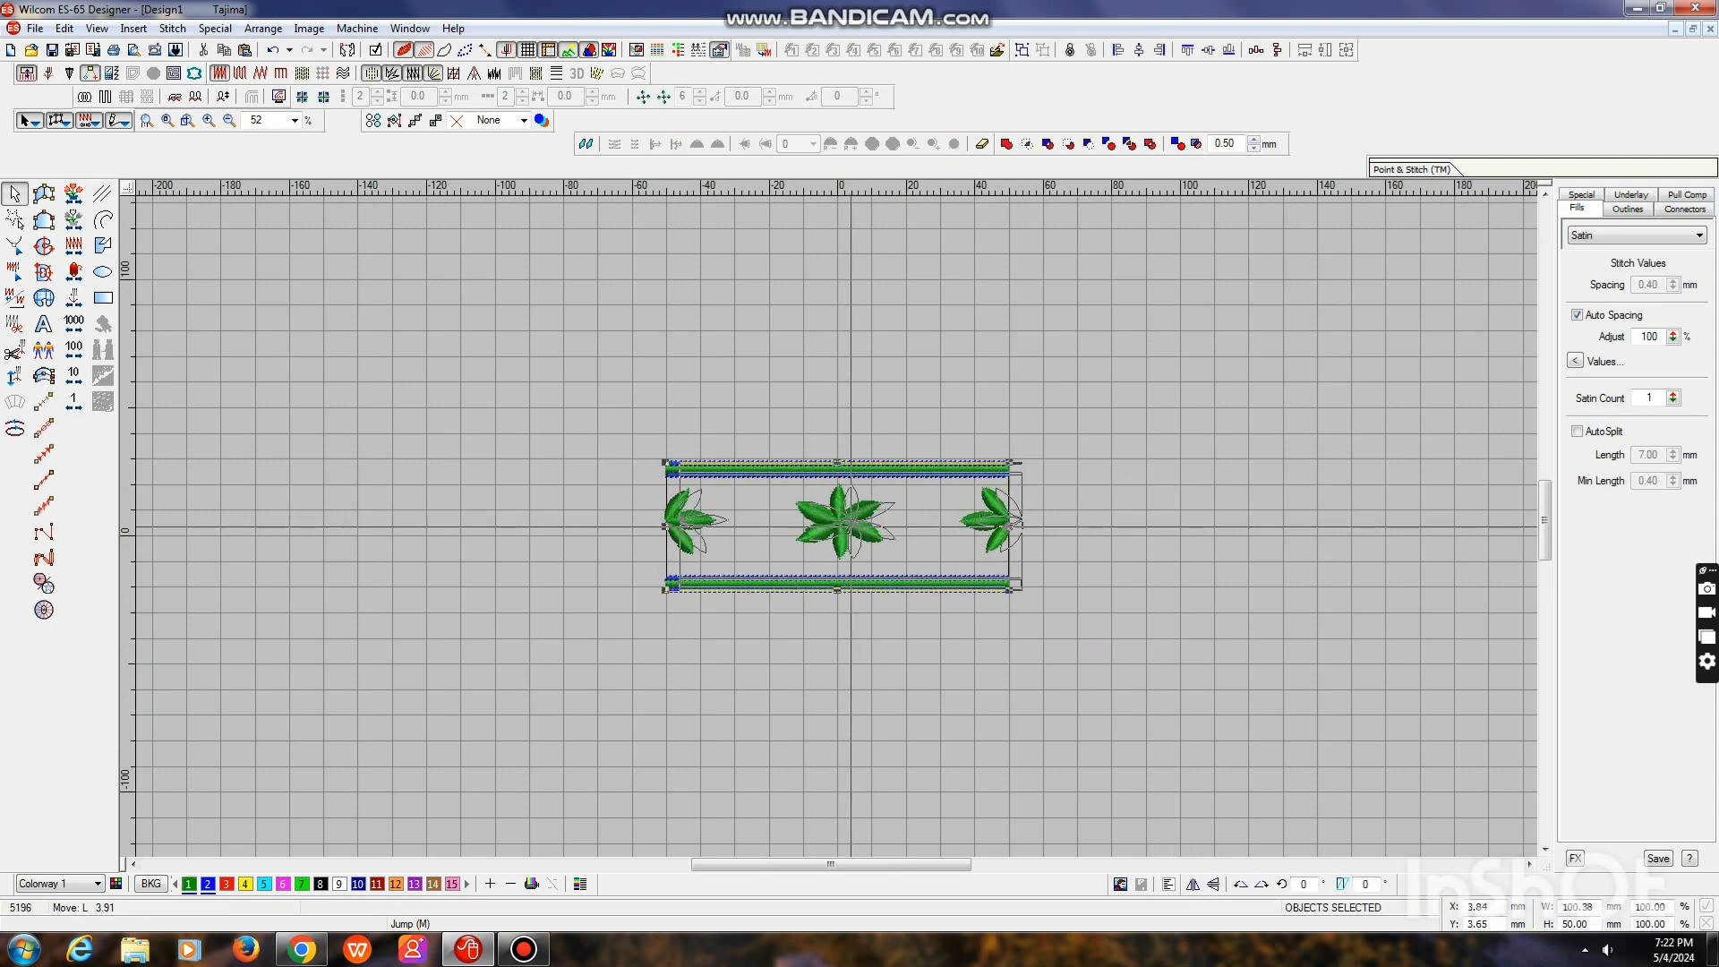
key("Right")
key("Right")
key("Right")
key("Right")
key("Right")
key("Right")
key("Right")
key("Right")
key("Right")
key("Right")
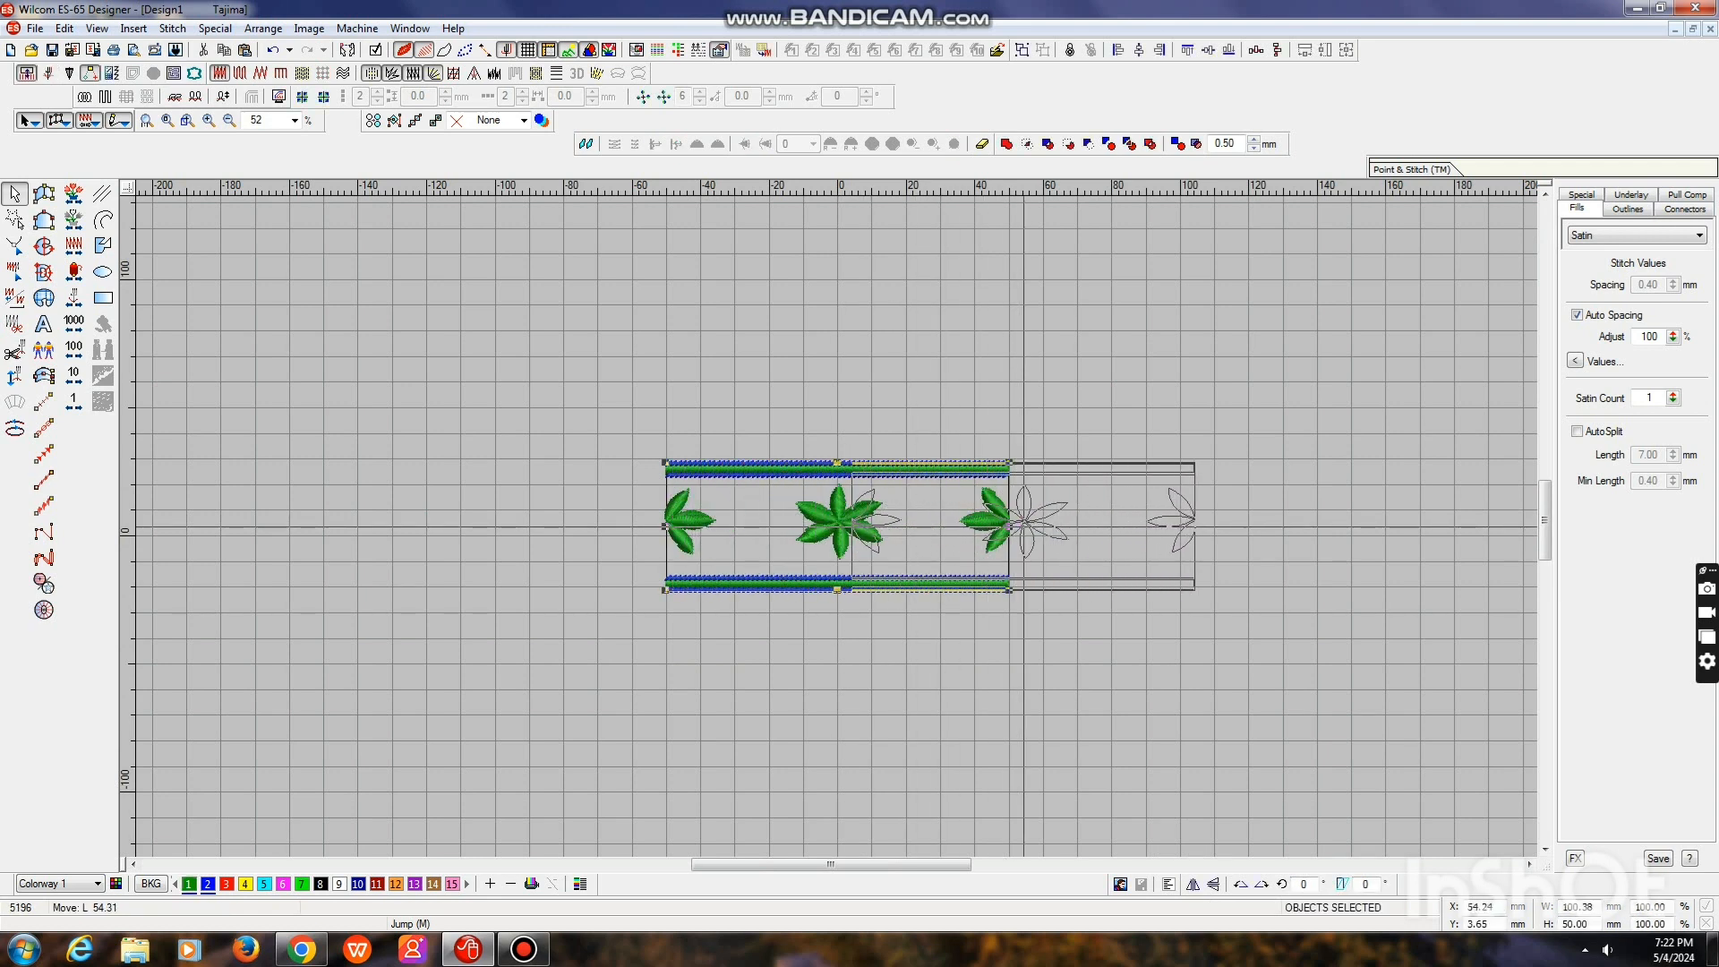
key("Right")
key("Right")
key("Right")
key("Right")
key("Right")
key("Right")
key("Right")
key("Right")
key("Right")
key("Return")
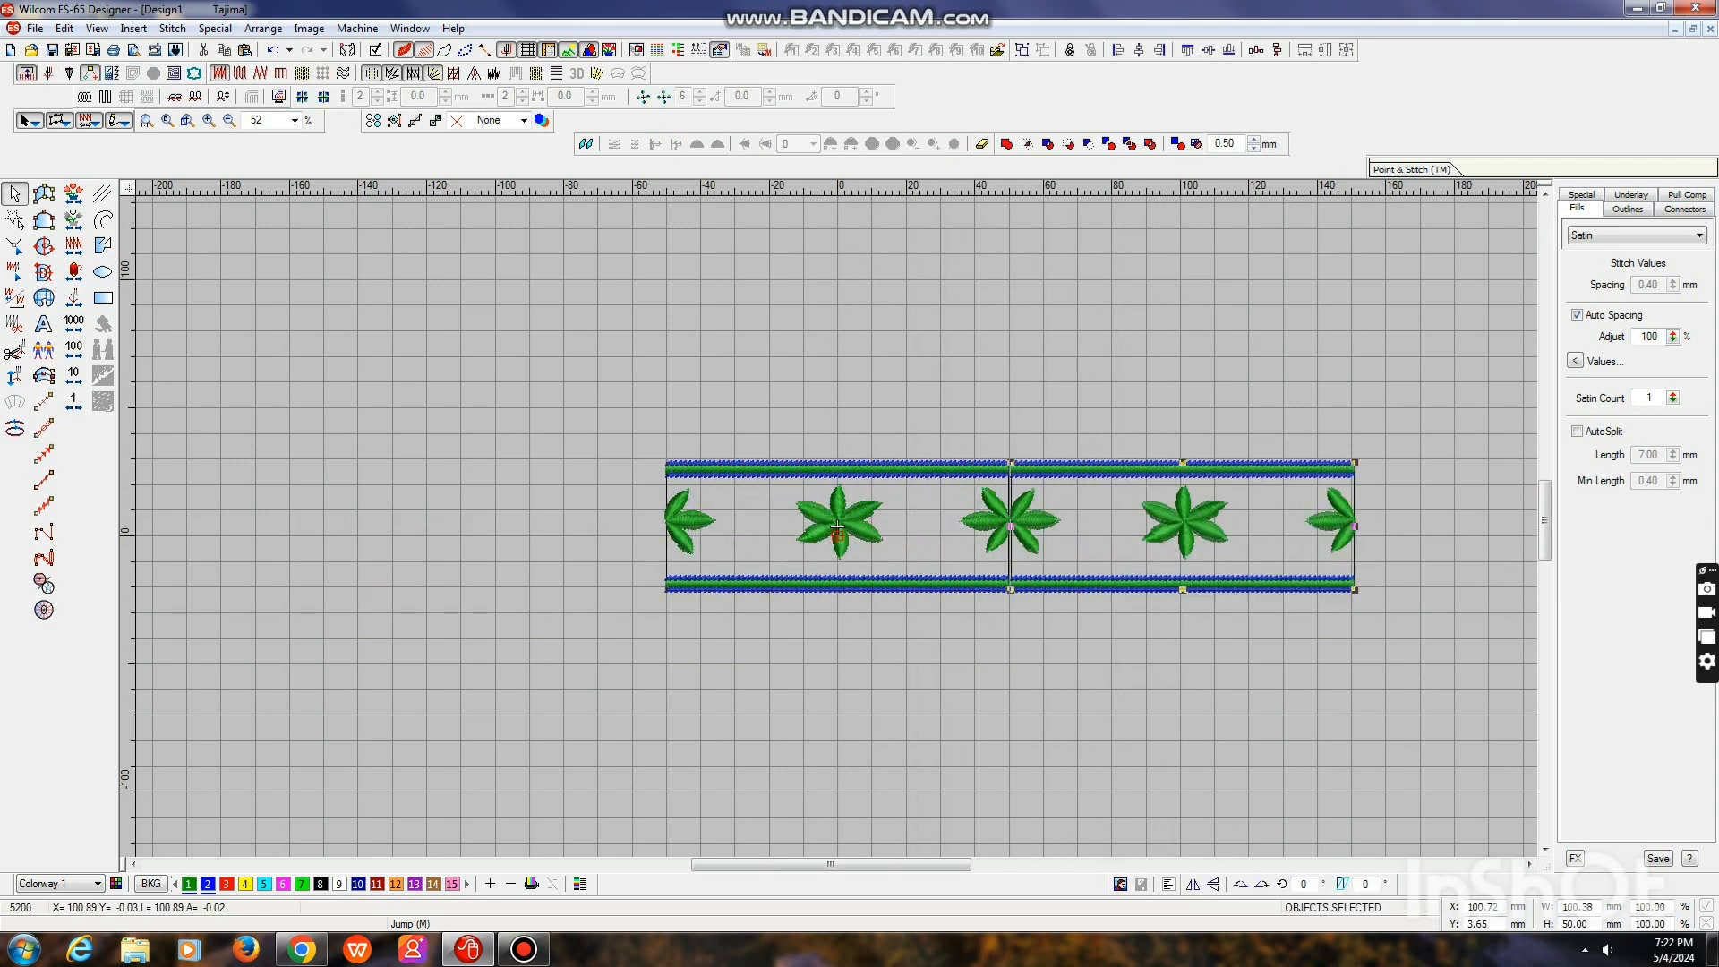
key("z")
key("shift+z")
key("z")
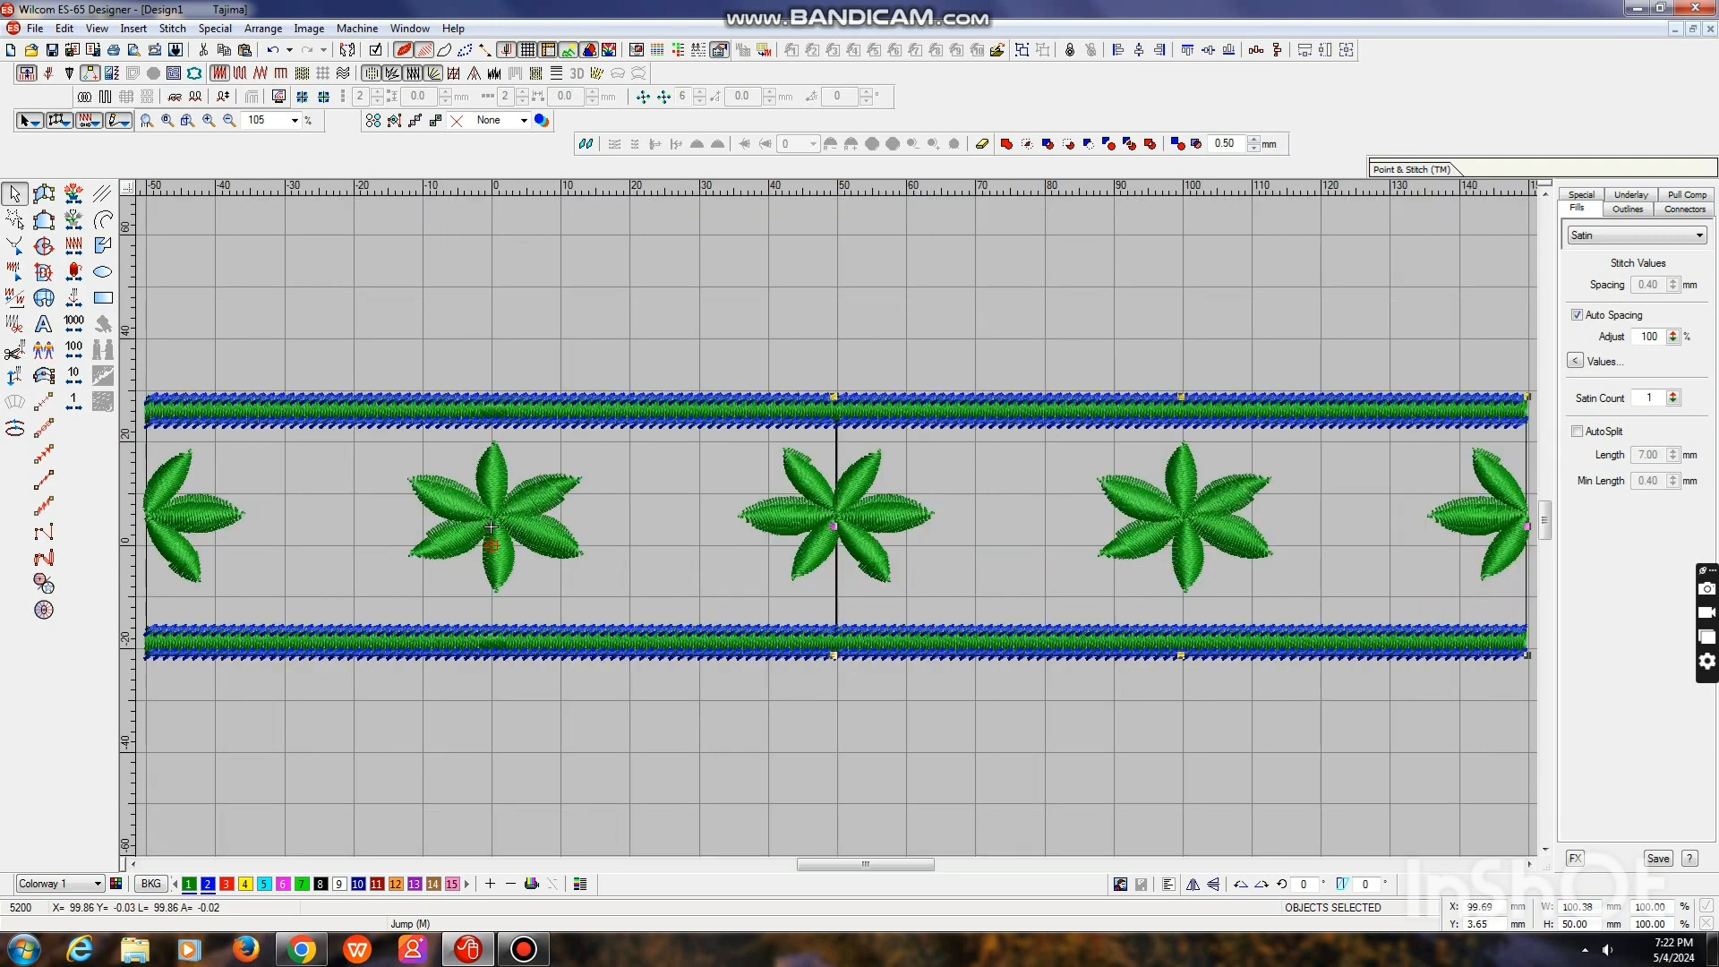
Hide the grid and recolour the joined flower and the half flowers at both ends red
key("shift+g")
key("shift+z")
key("z")
key("shift+z")
key("Escape")
left_click_drag(455, 485, 546, 561)
key("Escape")
left_click_drag(774, 485, 916, 564)
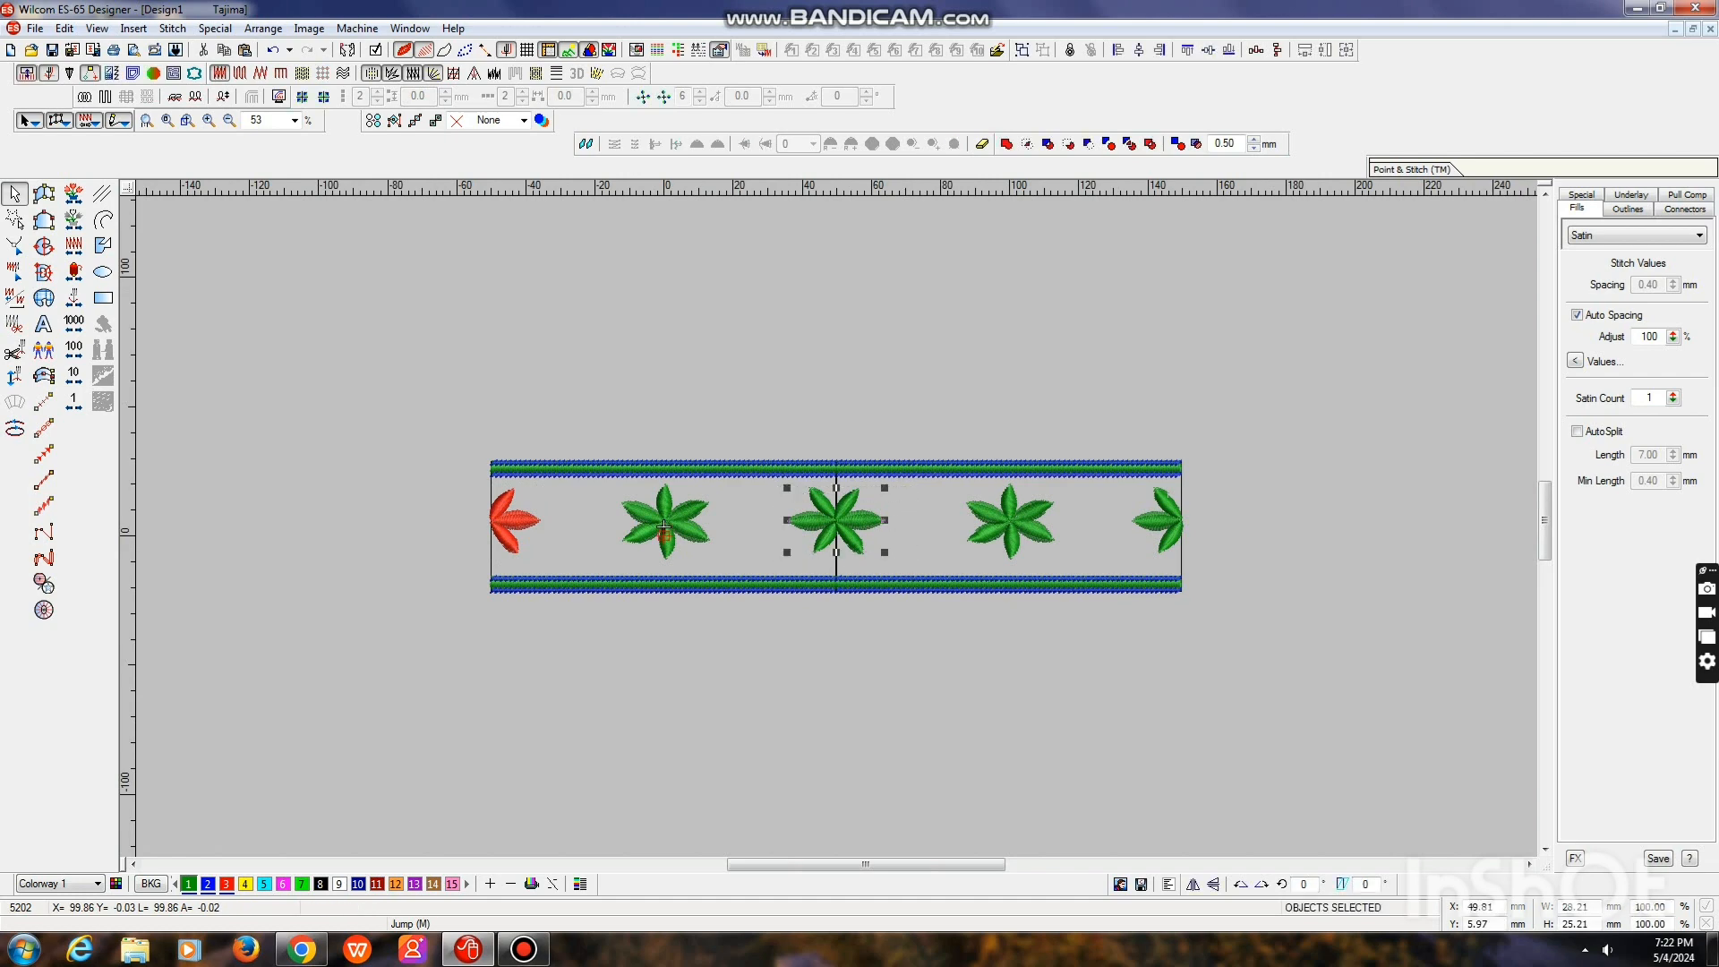
key("Escape")
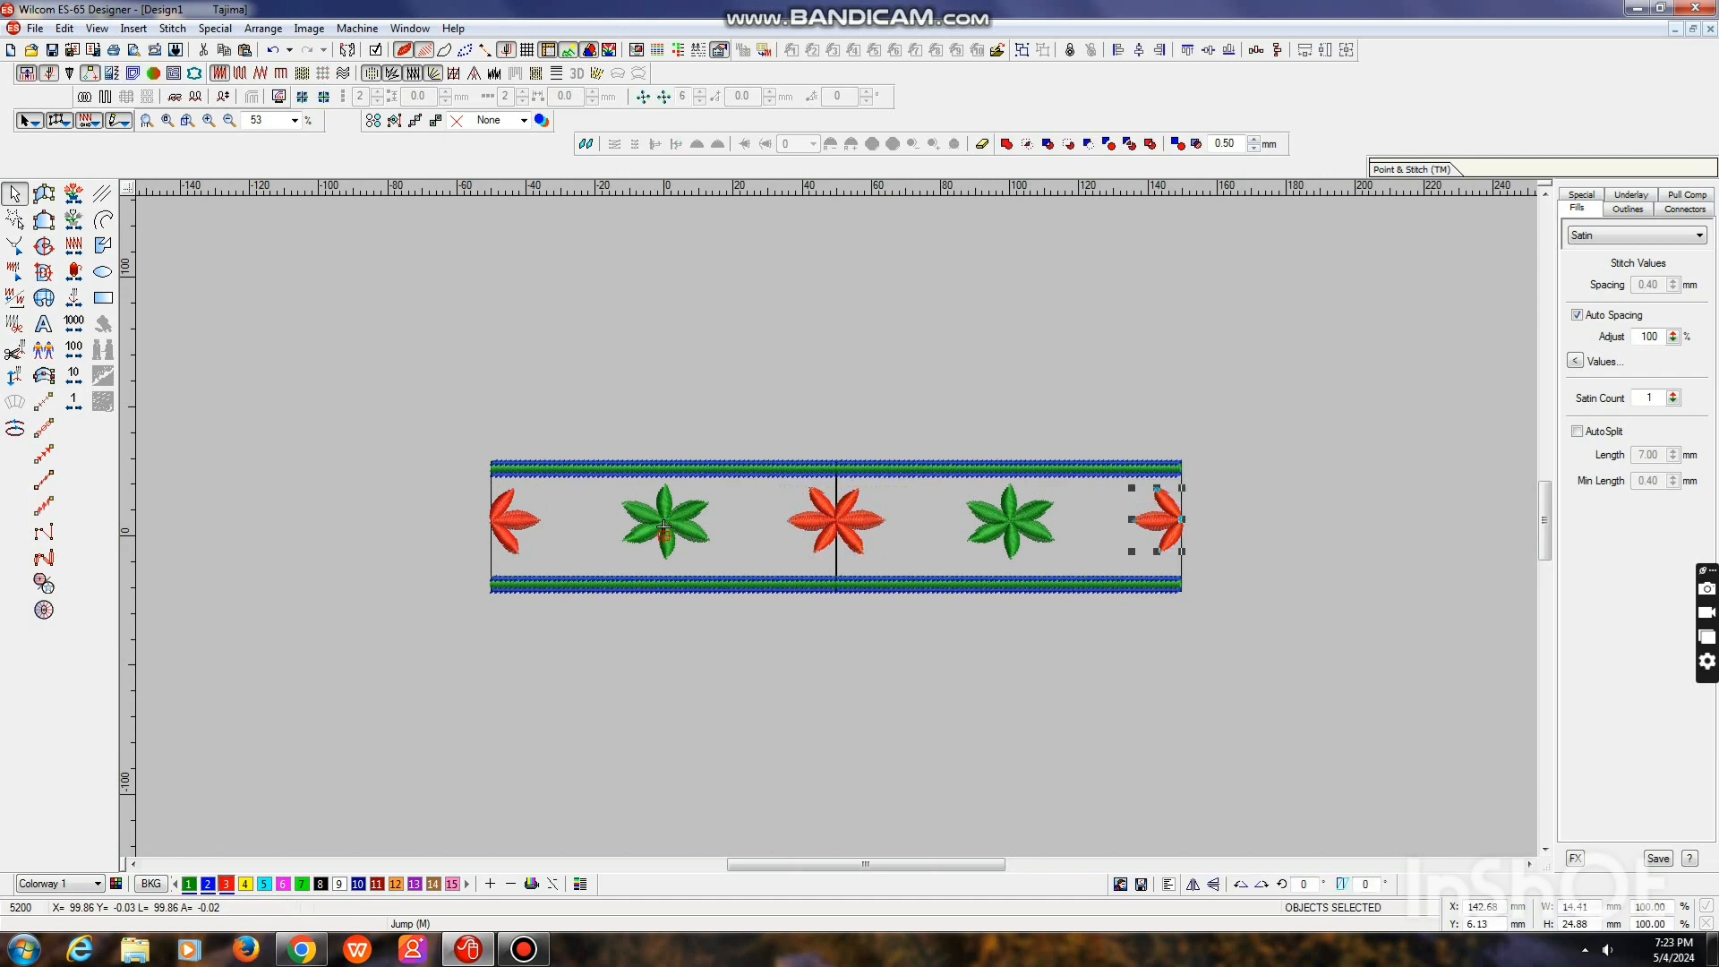
Switch off the realistic stitch display and show two horizontal repeats at a distance that joins the copies edge to edge
key("z")
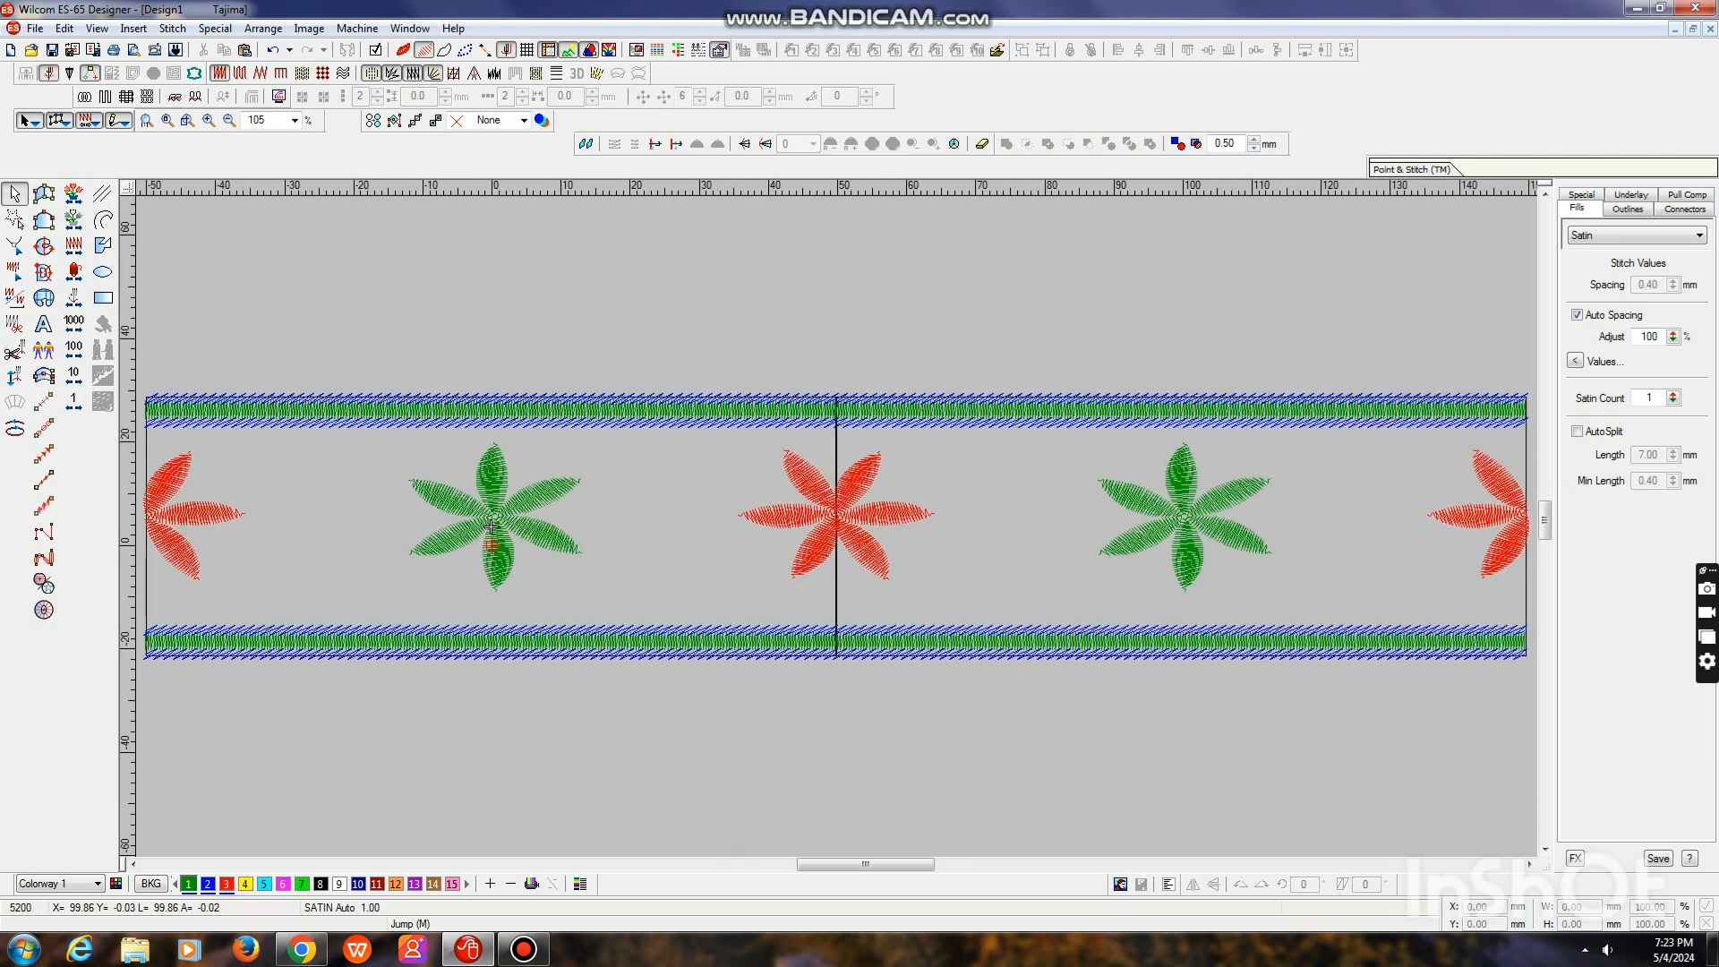
key("shift+z")
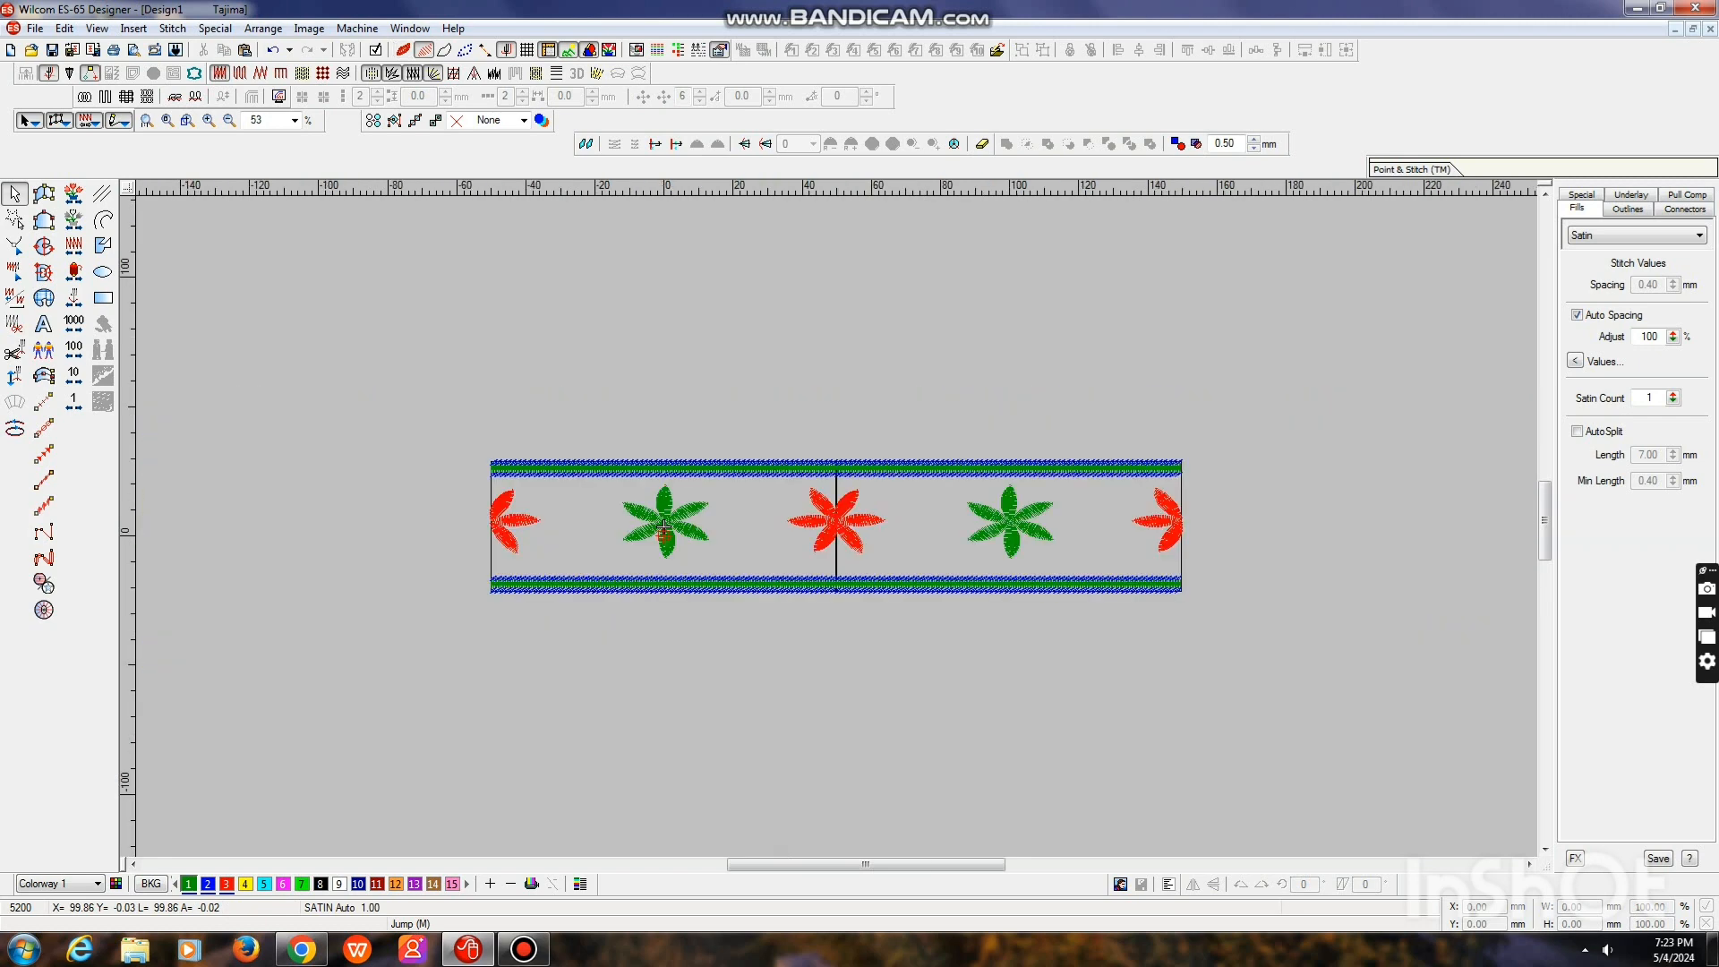
key("ctrl+r")
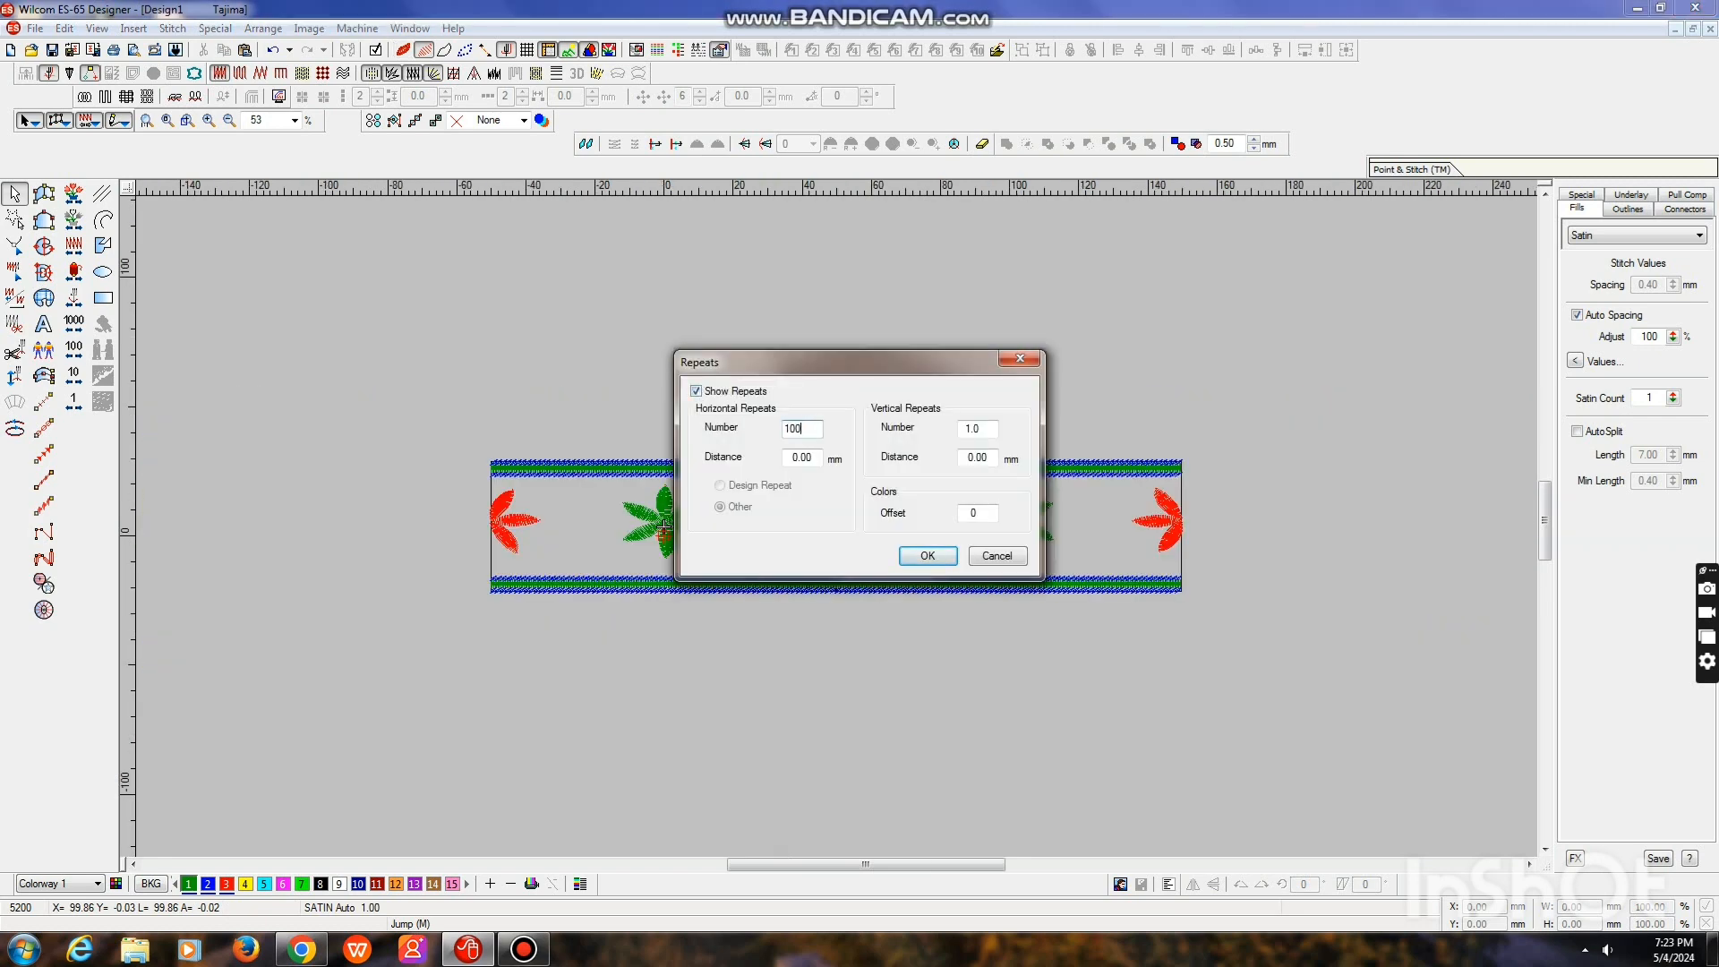
key("Return")
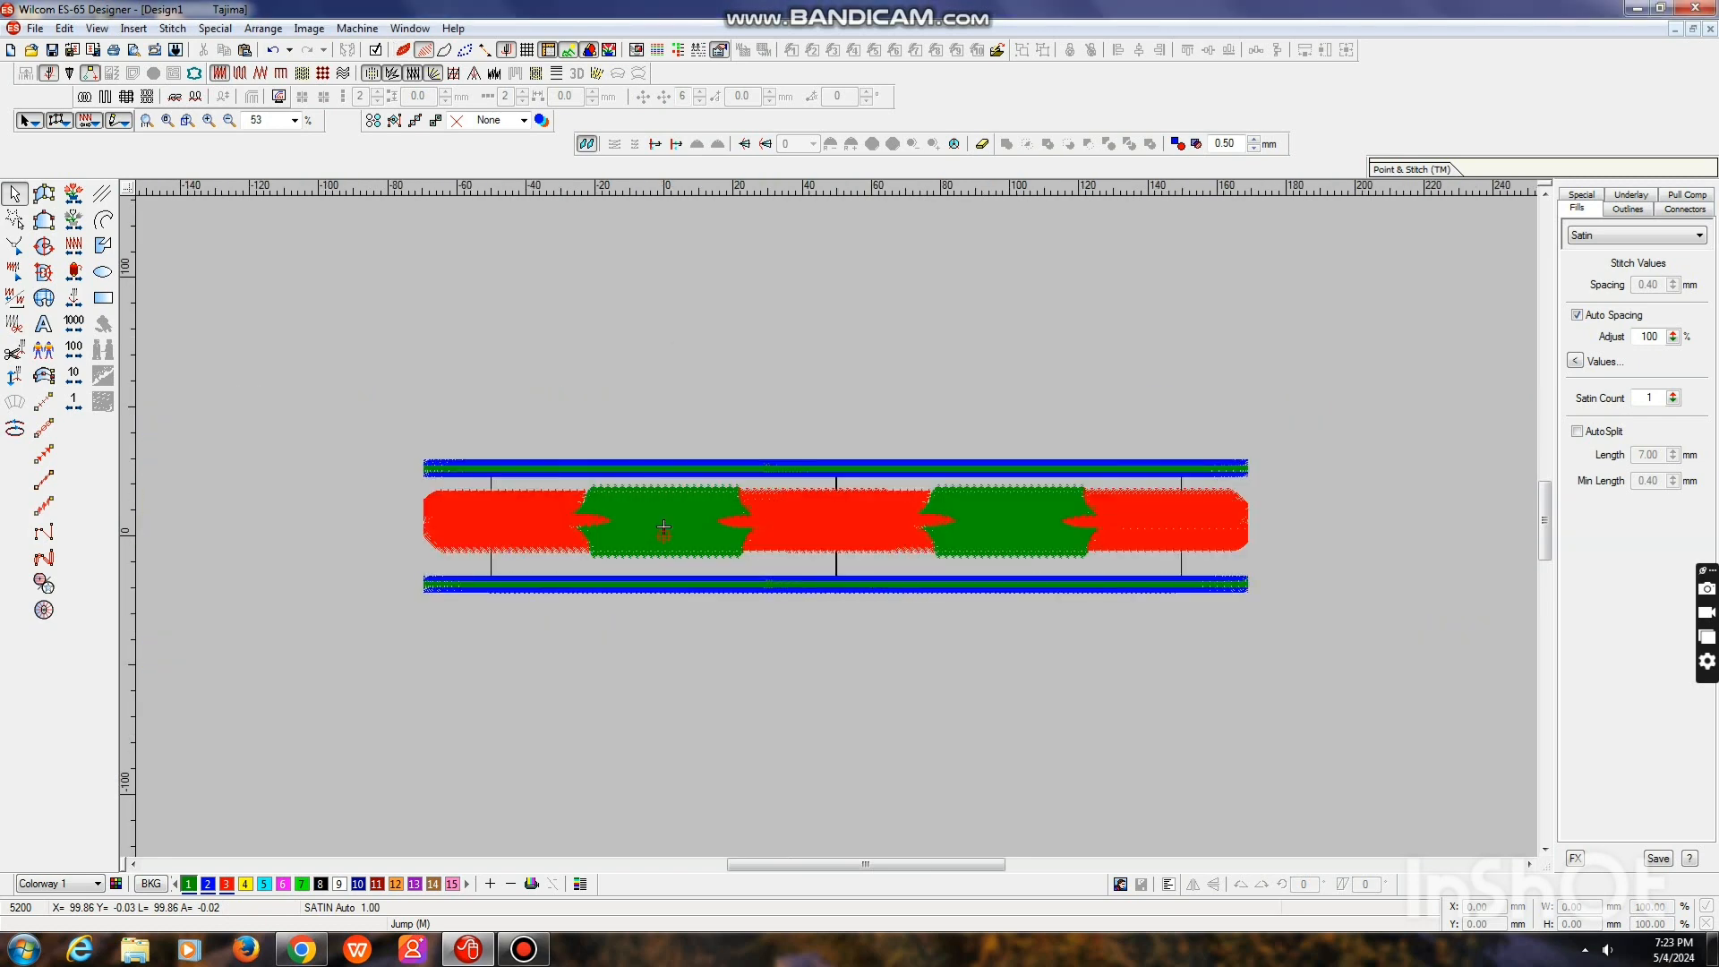
key("ctrl+r")
key("Return")
key("ctrl+r")
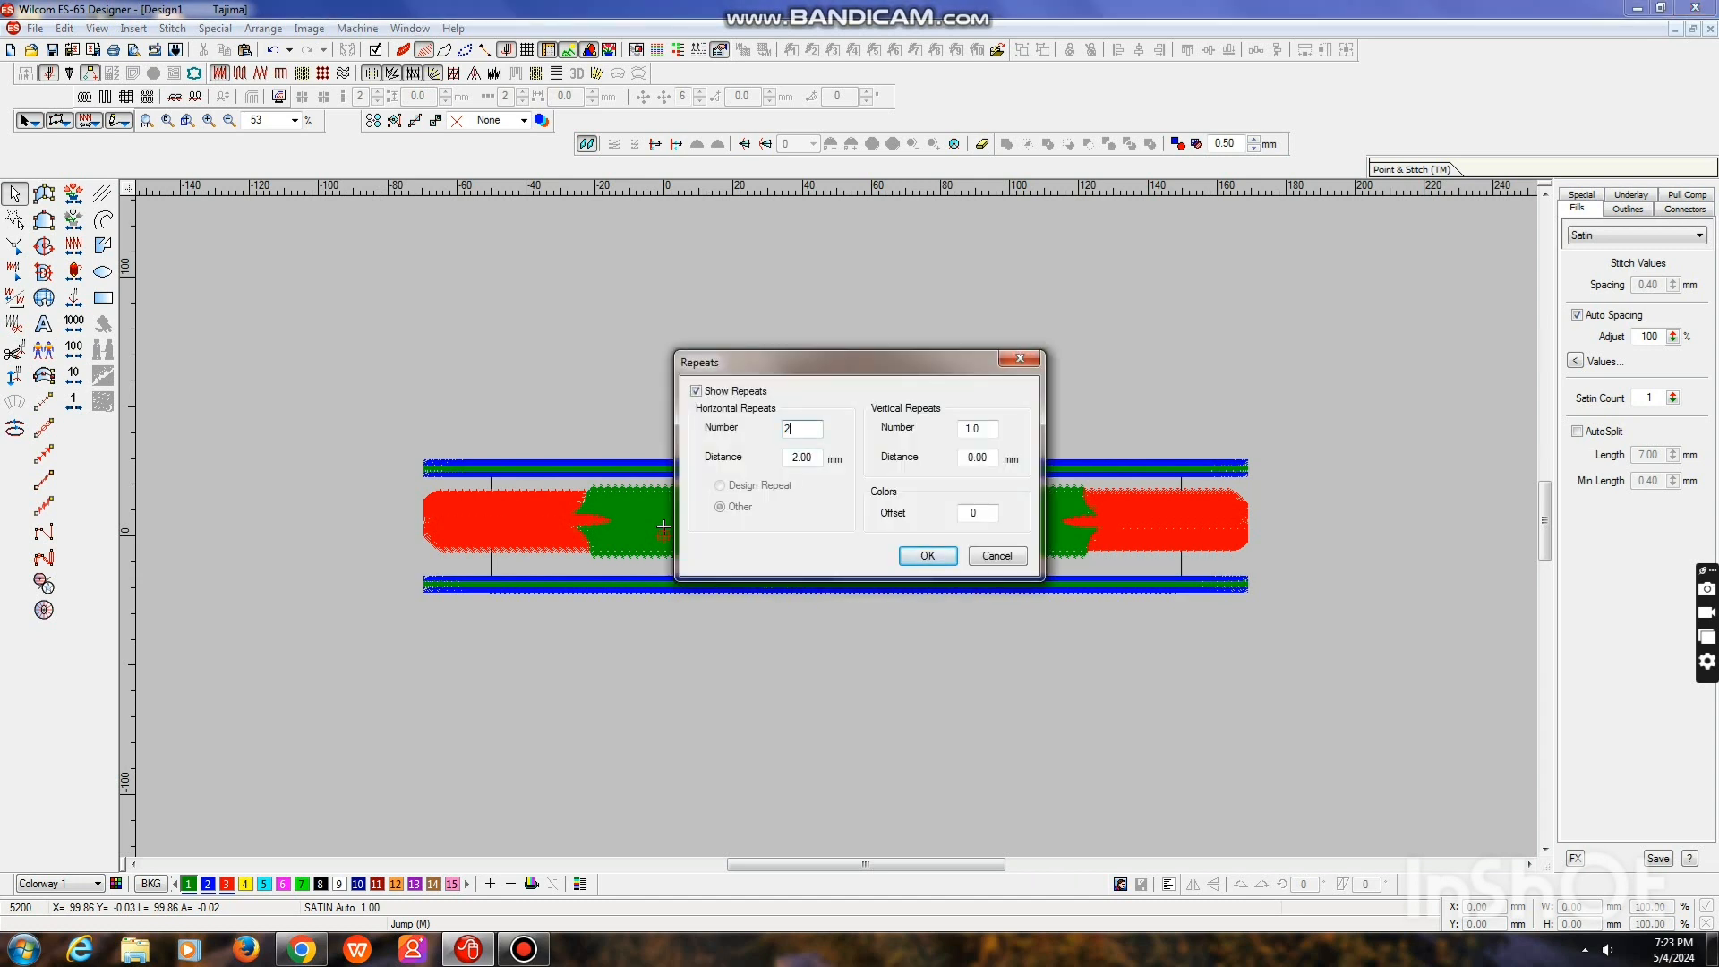
key("Return")
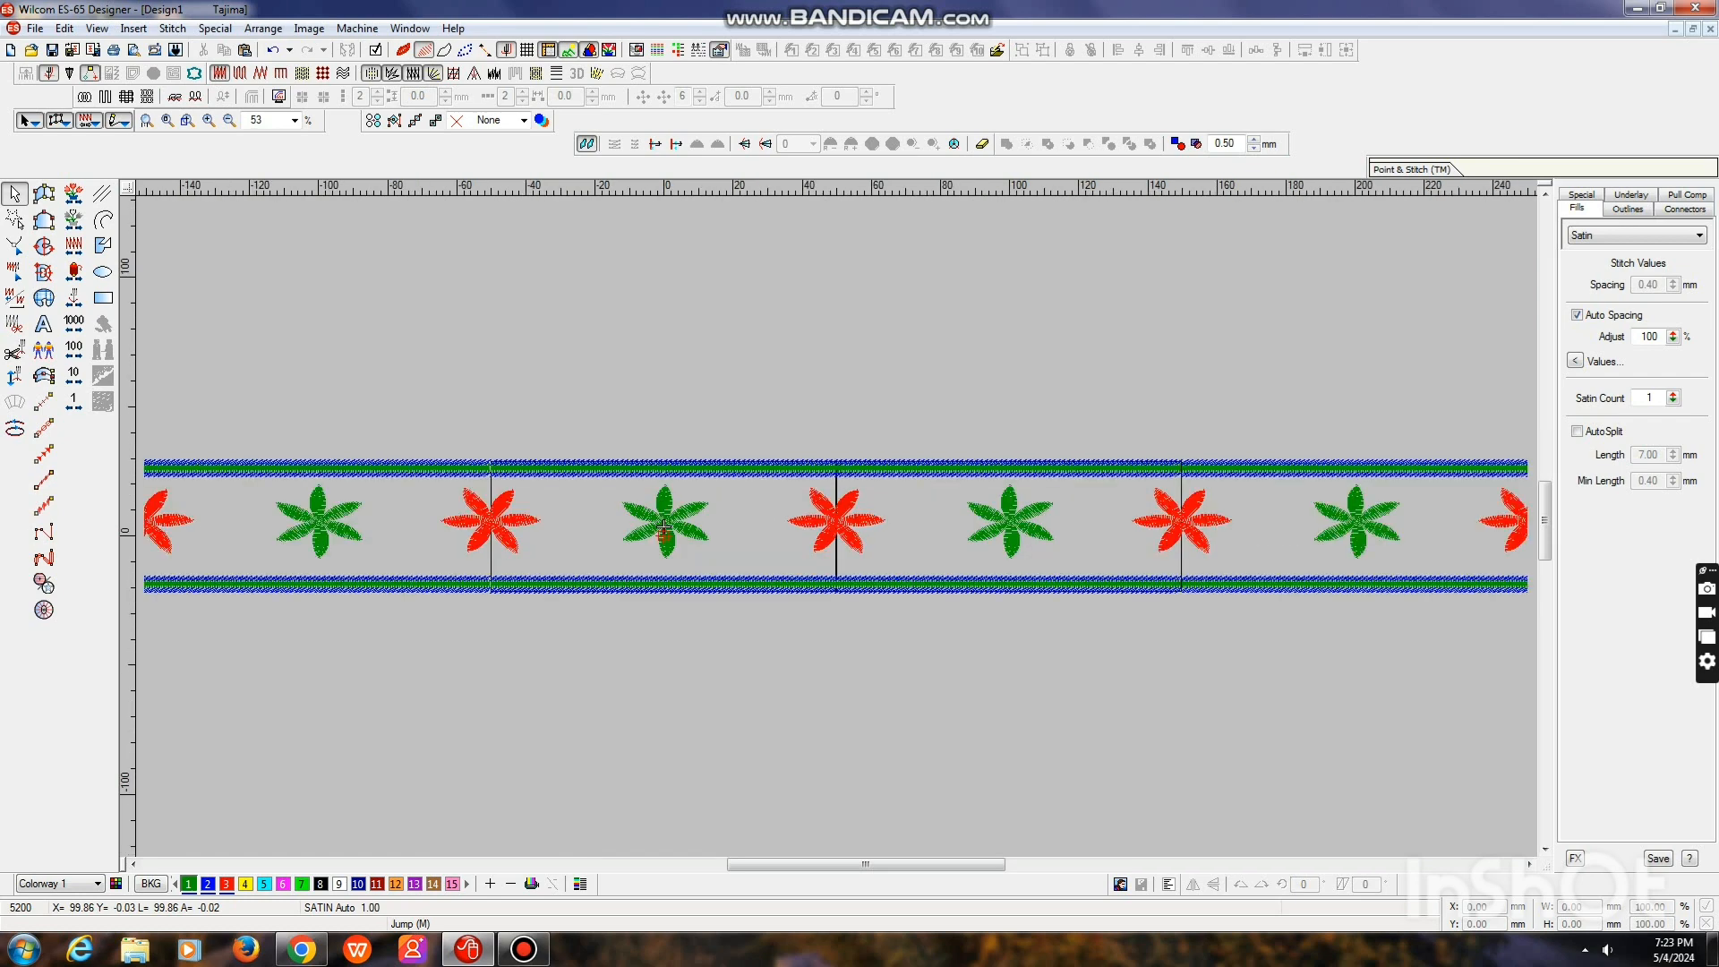
Travel back to the design's first stitch and hide the stitches not yet sewn
key("Home")
key("shift+z")
key("0")
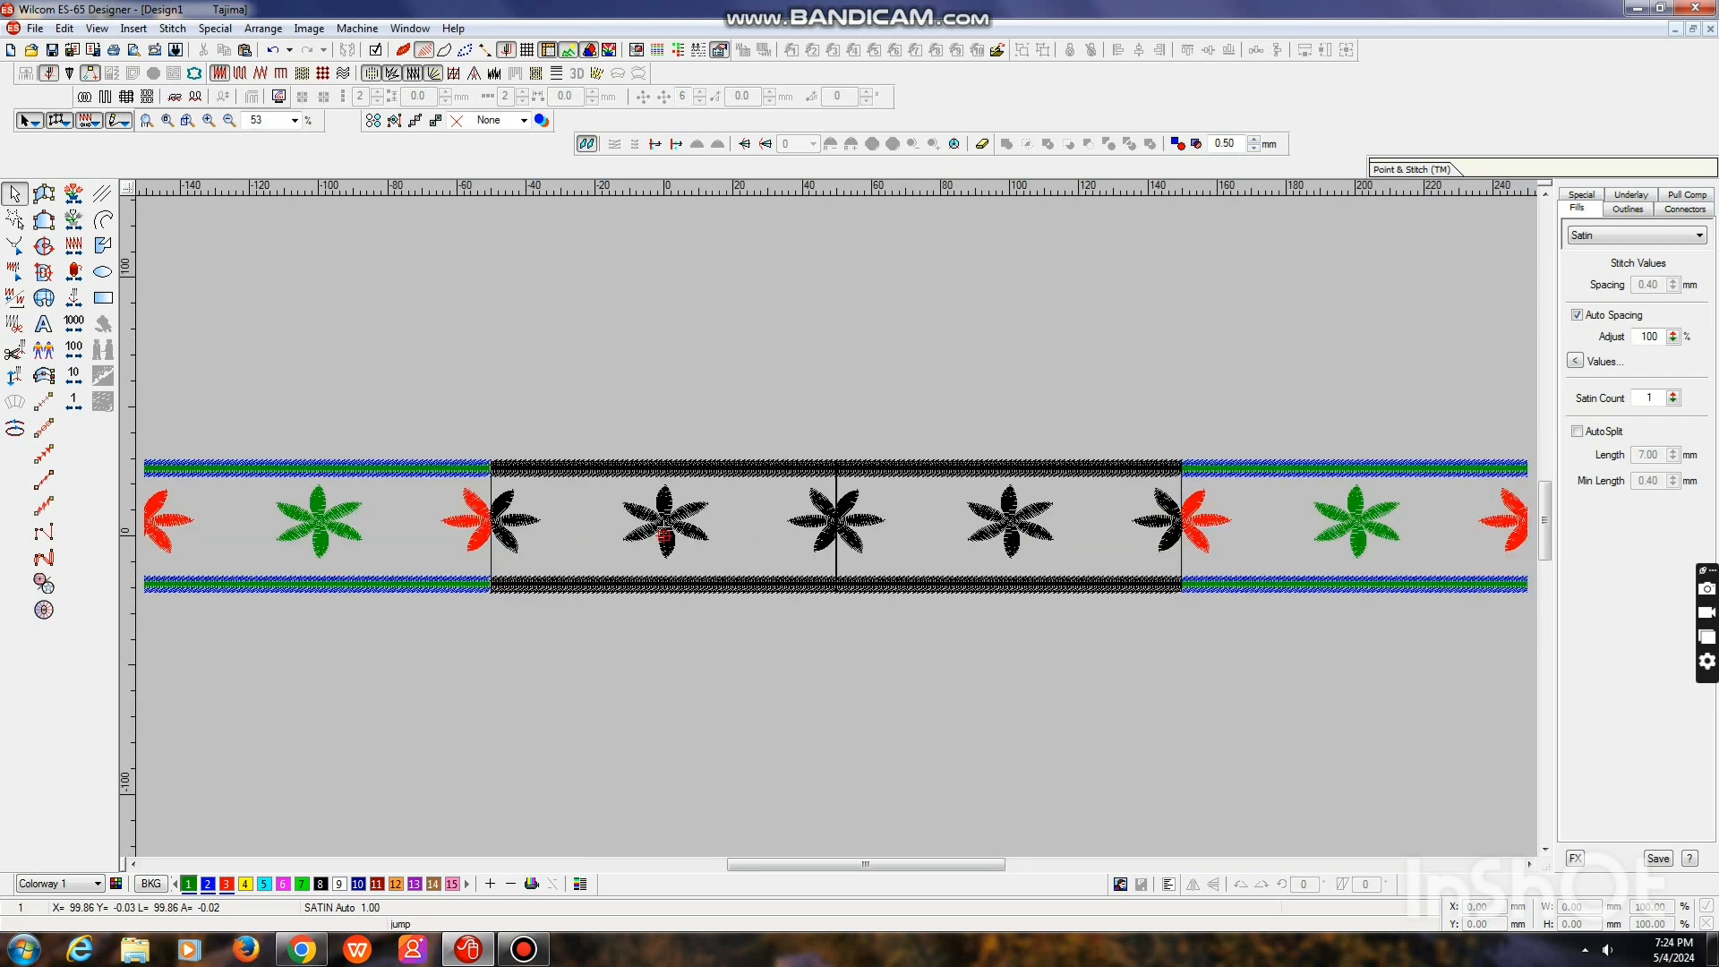
left_click_drag(866, 865, 855, 865)
key("0")
left_click(524, 950)
left_click(508, 12)
key("t")
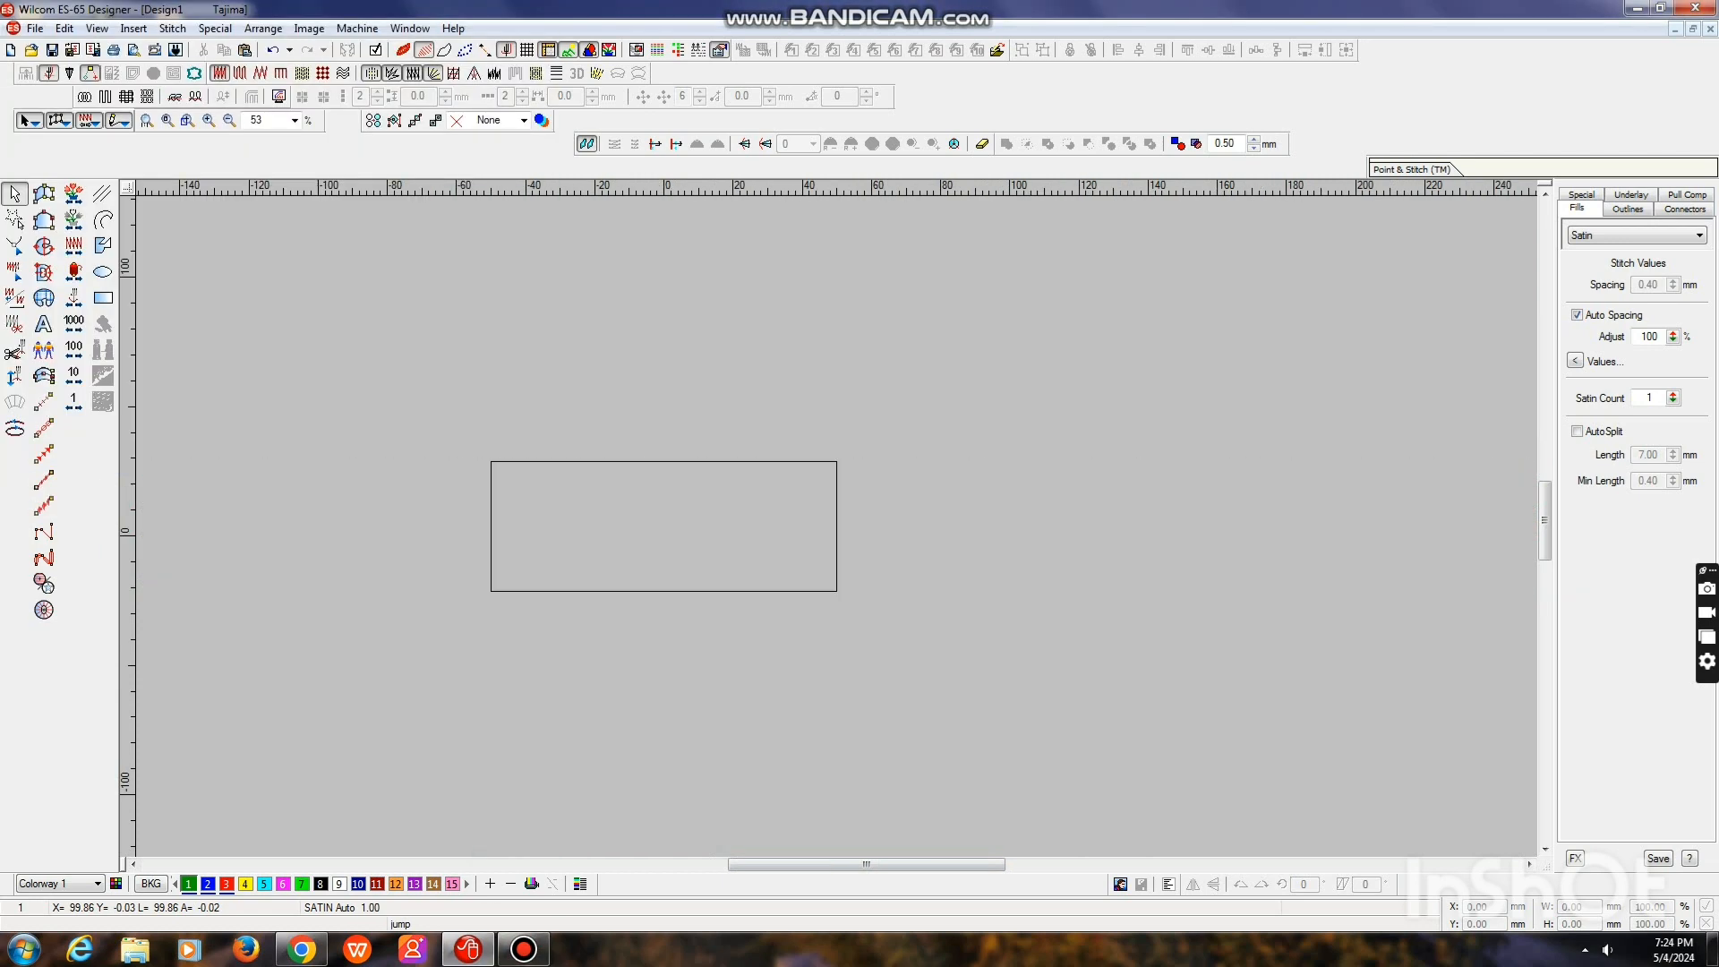